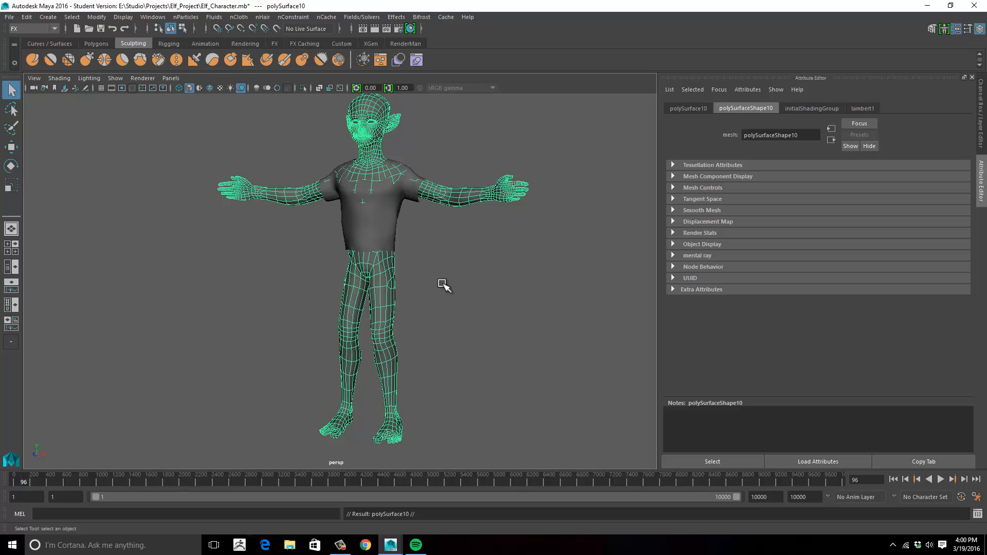
# - Move the duplicate body mesh about 42 cm along X and delete it
pyautogui.press('w')
pyautogui.moveTo(423, 437); pyautogui.dragTo(546, 318)
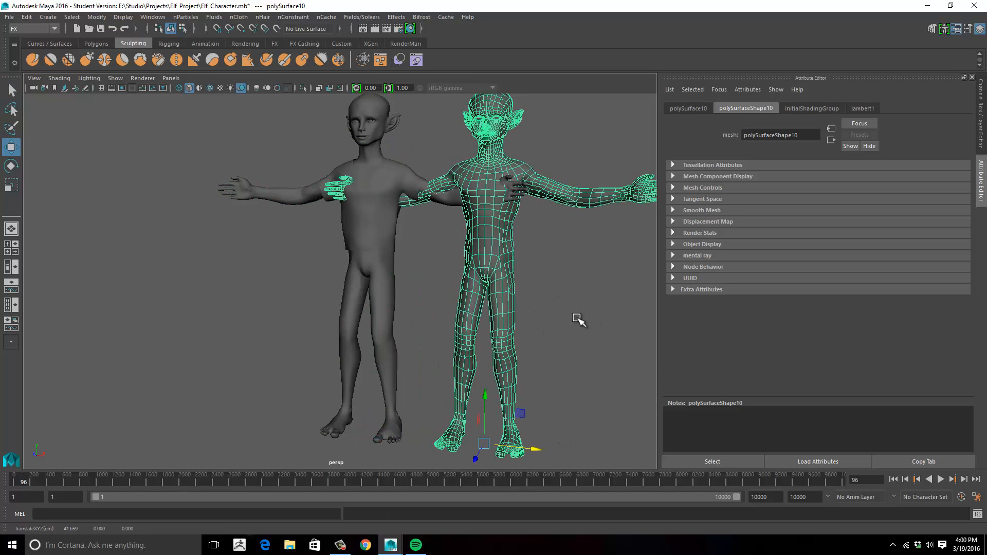
pyautogui.press('Delete')
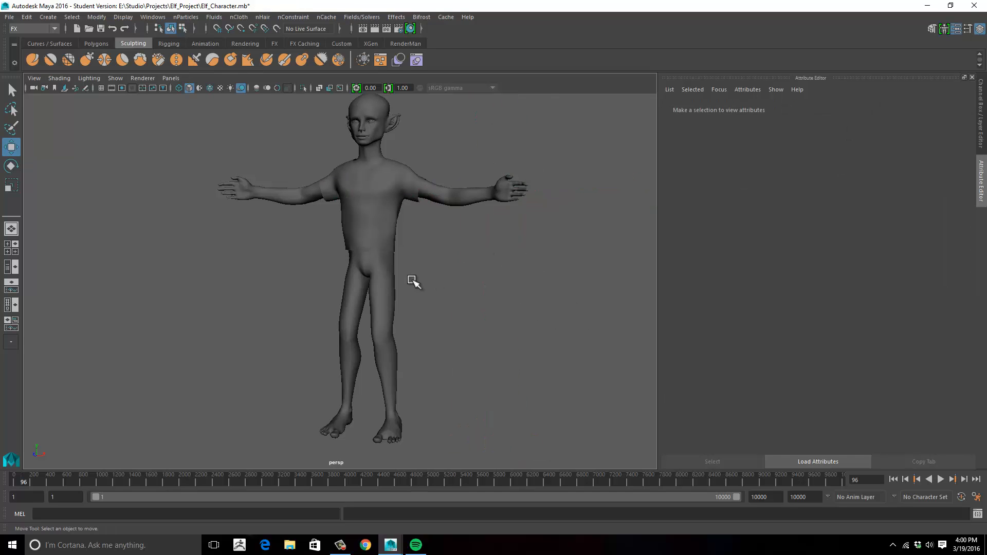
# - Examine the remaining body mesh and the separate shirt mesh from several angles
pyautogui.click(395, 278)
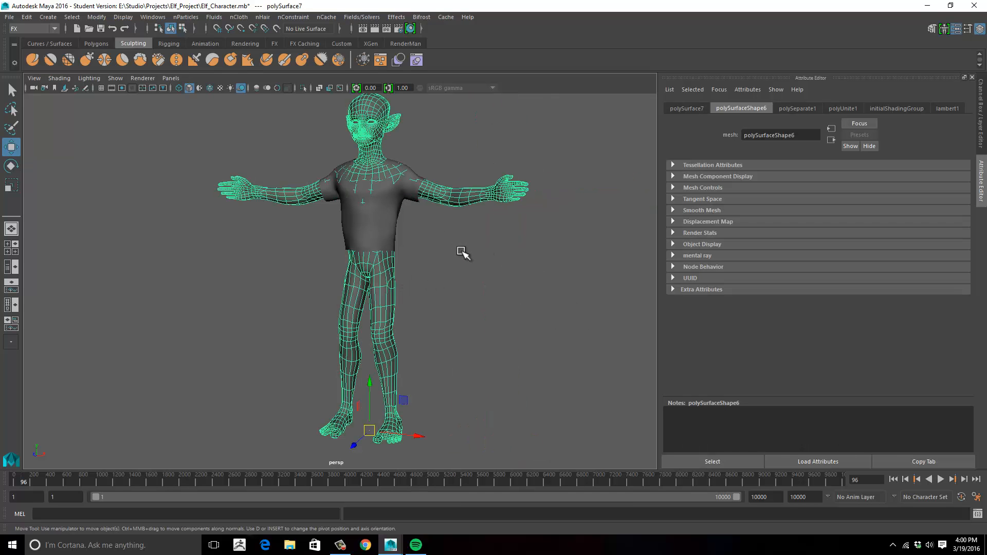
pyautogui.keyDown('alt'); pyautogui.moveTo(462, 253); pyautogui.dragTo(471, 236); pyautogui.keyUp('alt')
pyautogui.click(432, 238)
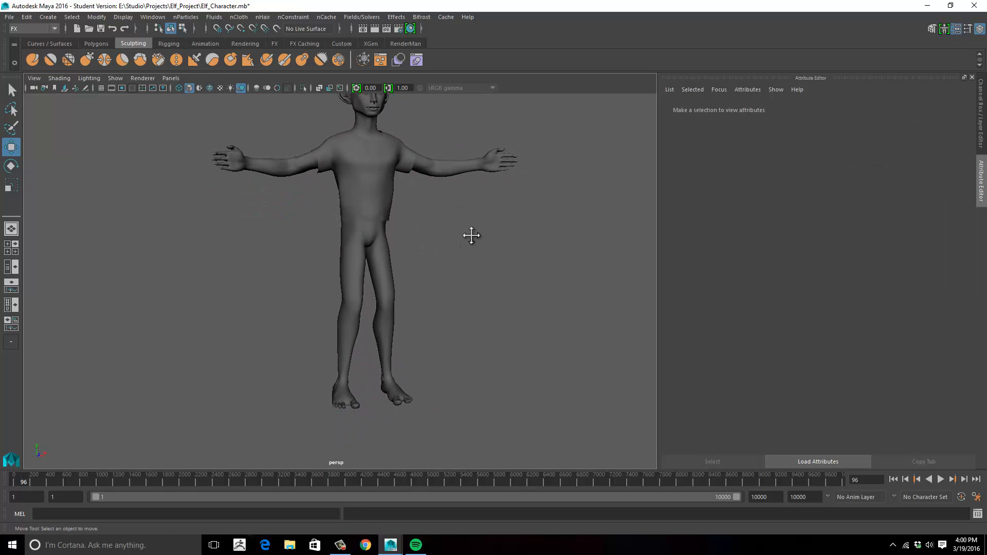
pyautogui.keyDown('alt'); pyautogui.moveTo(472, 235); pyautogui.dragTo(456, 259, button='middle'); pyautogui.keyUp('alt')
pyautogui.keyDown('alt'); pyautogui.moveTo(433, 262); pyautogui.dragTo(462, 241, button='right'); pyautogui.keyUp('alt')
pyautogui.keyDown('alt'); pyautogui.moveTo(461, 241); pyautogui.dragTo(463, 301, button='middle'); pyautogui.keyUp('alt')
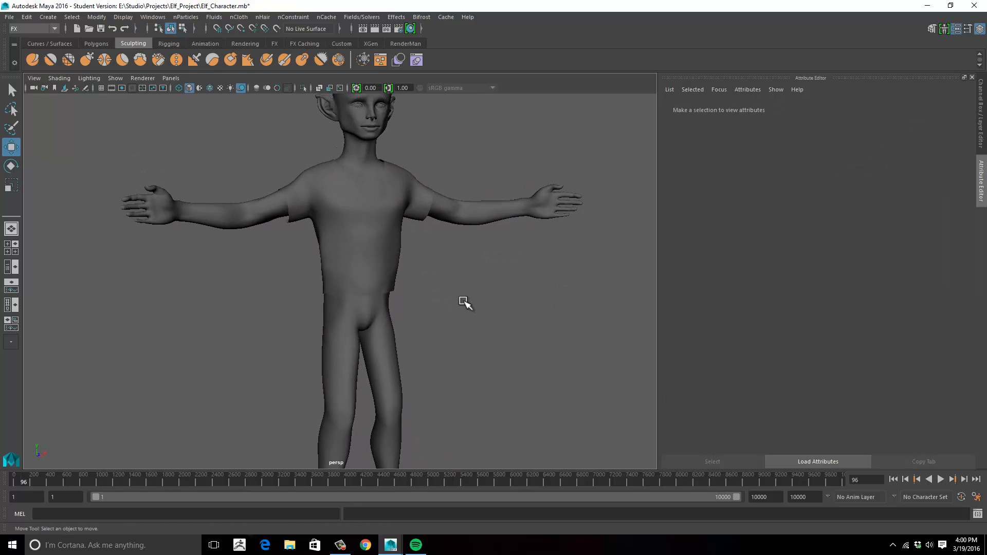
pyautogui.click(400, 251)
pyautogui.keyDown('alt'); pyautogui.moveTo(400, 251); pyautogui.dragTo(462, 266); pyautogui.keyUp('alt')
pyautogui.keyDown('alt'); pyautogui.moveTo(462, 266); pyautogui.dragTo(481, 222, button='middle'); pyautogui.keyUp('alt')
pyautogui.keyDown('alt'); pyautogui.moveTo(478, 229); pyautogui.dragTo(496, 233); pyautogui.keyUp('alt')
pyautogui.keyDown('alt'); pyautogui.moveTo(472, 295); pyautogui.dragTo(470, 284); pyautogui.keyUp('alt')
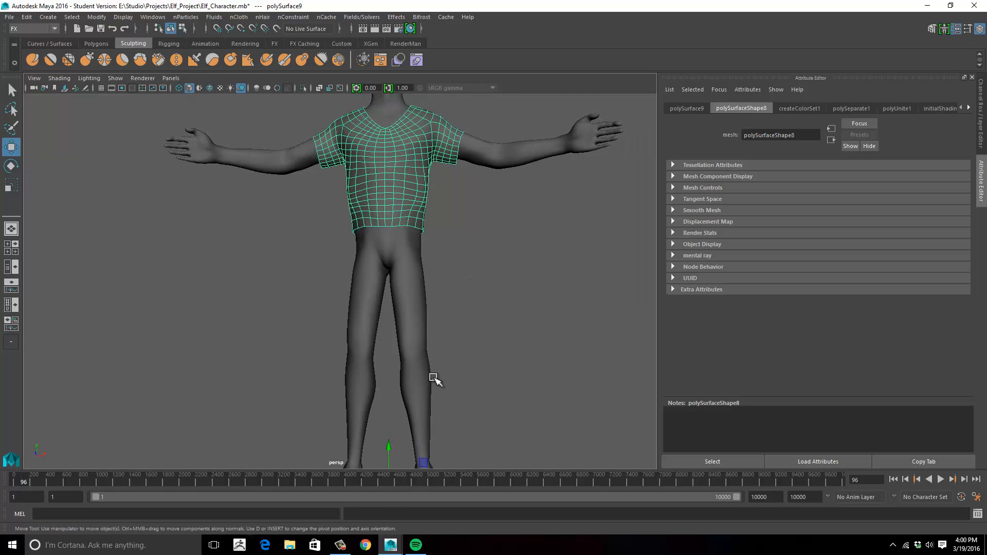
pyautogui.keyDown('alt'); pyautogui.moveTo(469, 365); pyautogui.dragTo(483, 329); pyautogui.keyUp('alt')
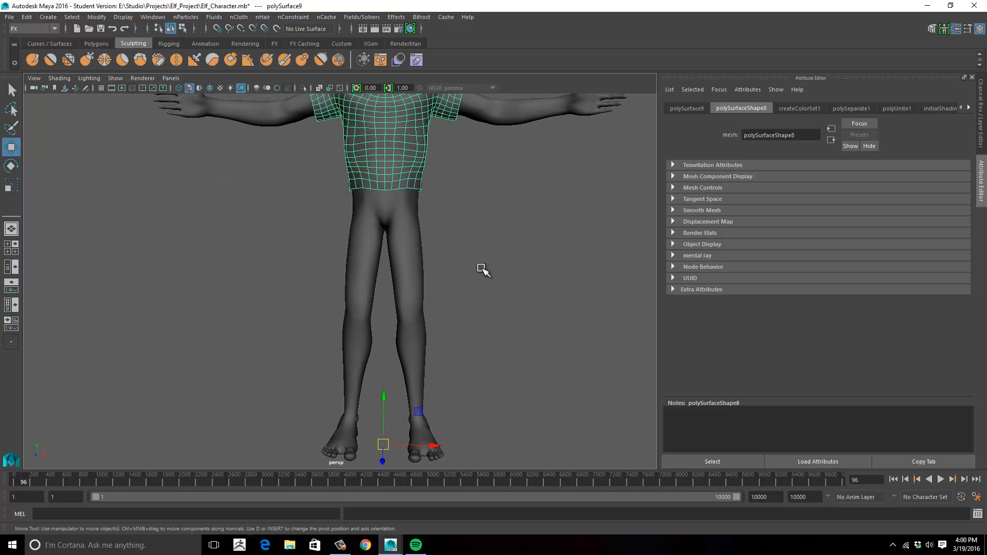
pyautogui.keyDown('alt'); pyautogui.moveTo(483, 269); pyautogui.dragTo(484, 313, button='middle'); pyautogui.keyUp('alt')
pyautogui.scroll(-4, 458, 292)
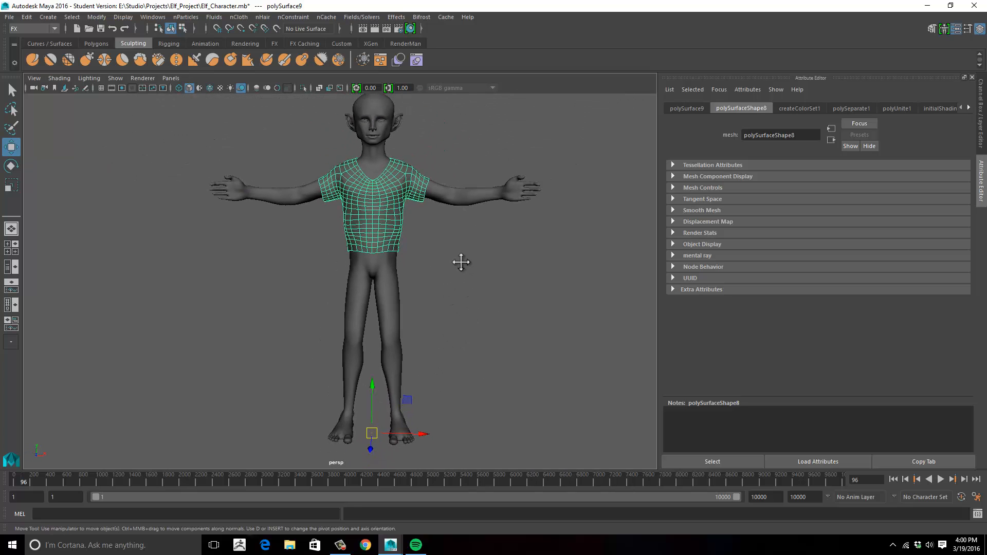
pyautogui.keyDown('alt'); pyautogui.moveTo(461, 262); pyautogui.dragTo(420, 289); pyautogui.keyUp('alt')
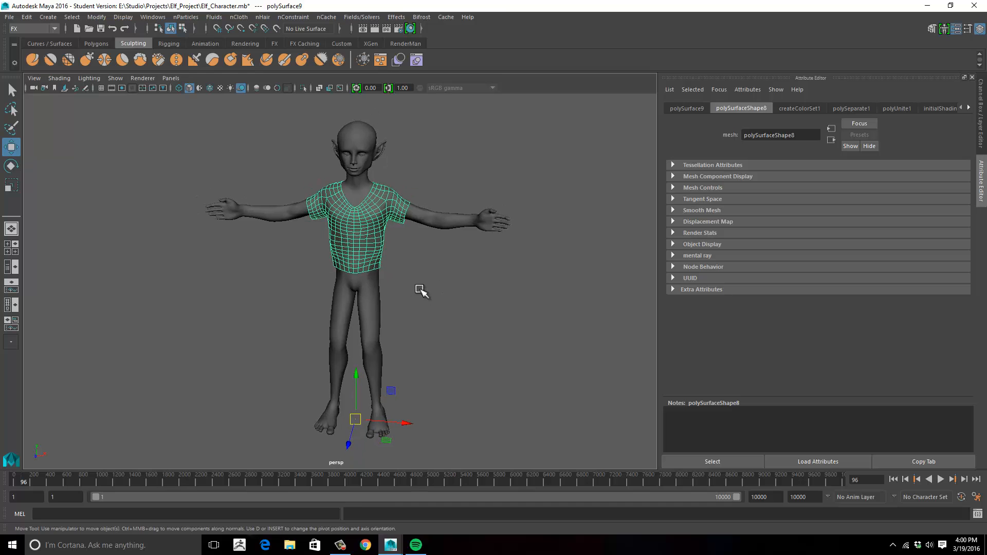
# - Make the elf's body mesh a live surface and activate the Quad Draw tool
pyautogui.click(374, 306)
pyautogui.keyDown('alt'); pyautogui.moveTo(491, 284); pyautogui.dragTo(464, 288); pyautogui.keyUp('alt')
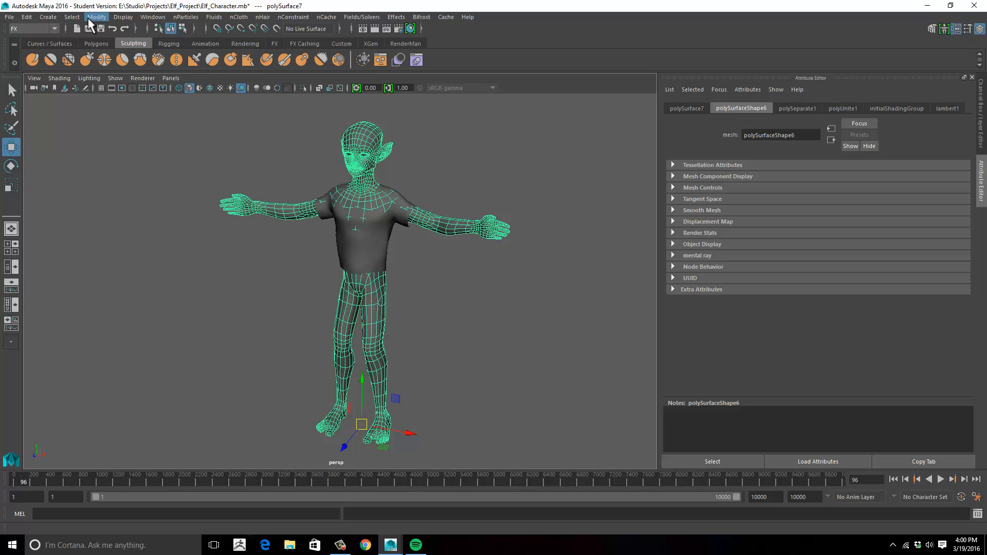
pyautogui.click(96, 17)
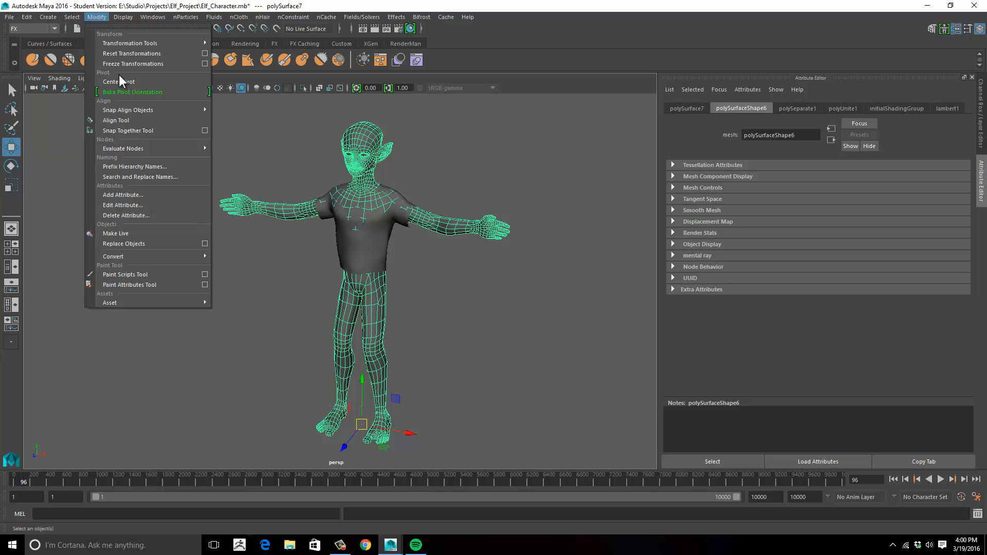
pyautogui.click(117, 233)
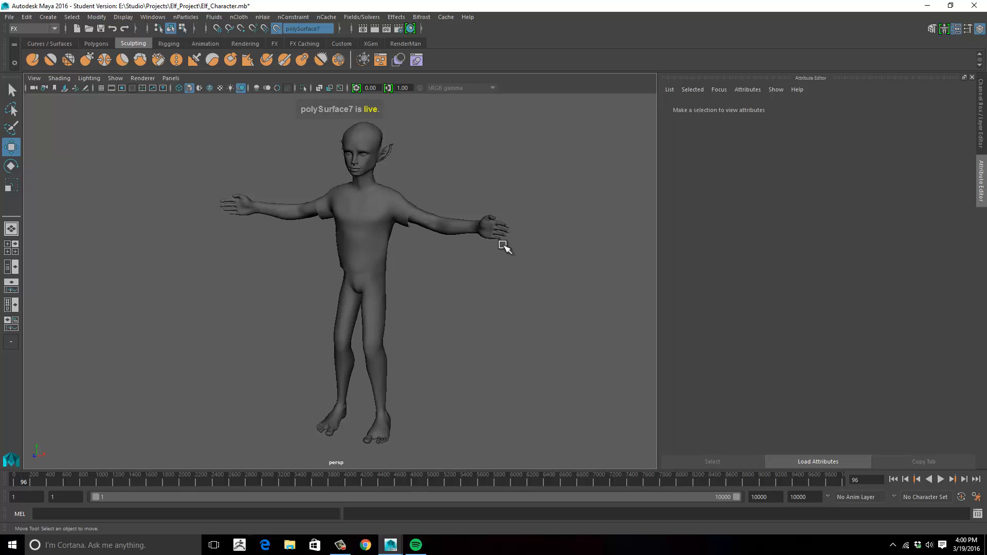
pyautogui.keyDown('alt'); pyautogui.moveTo(504, 247); pyautogui.dragTo(509, 226); pyautogui.keyUp('alt')
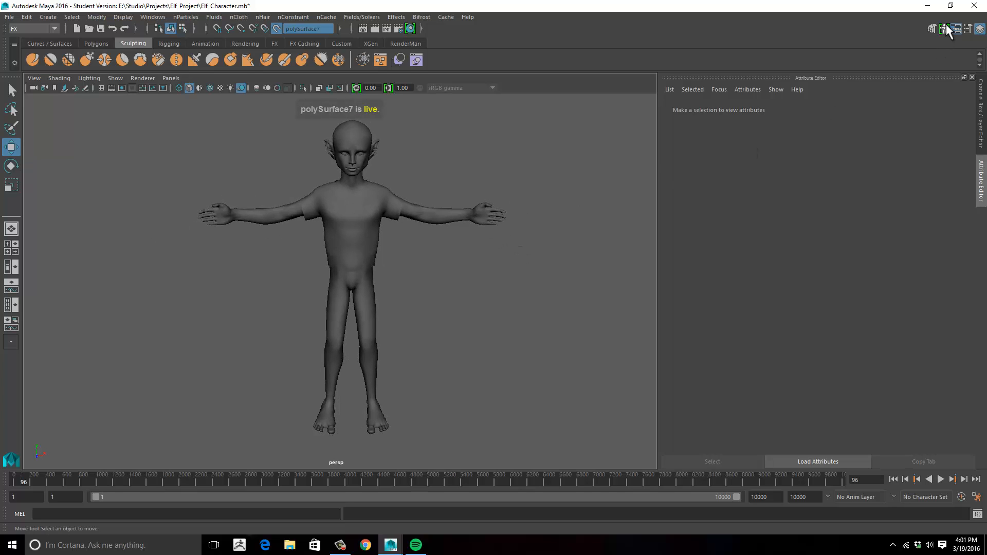
pyautogui.click(934, 29)
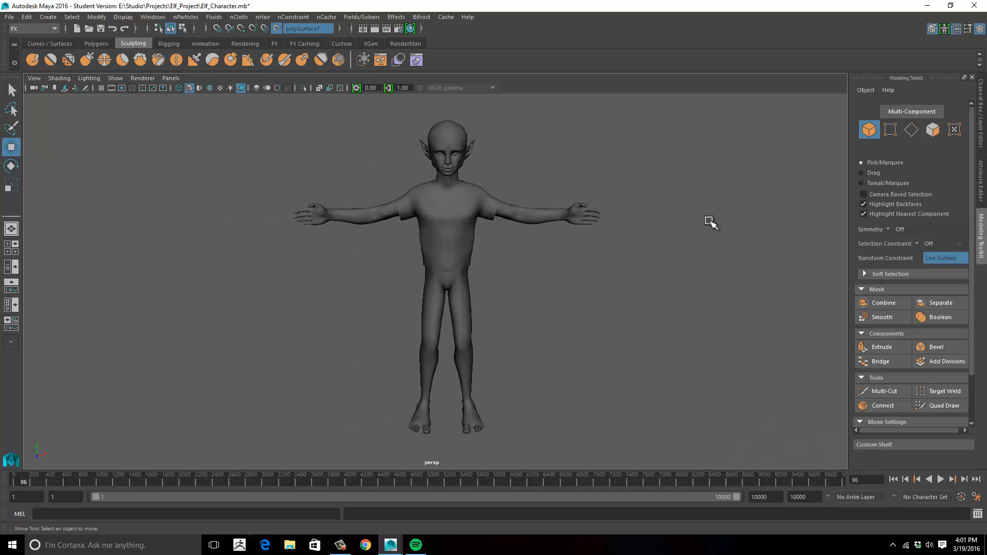
pyautogui.keyDown('alt'); pyautogui.moveTo(709, 222); pyautogui.dragTo(746, 256); pyautogui.keyUp('alt')
pyautogui.click(937, 406)
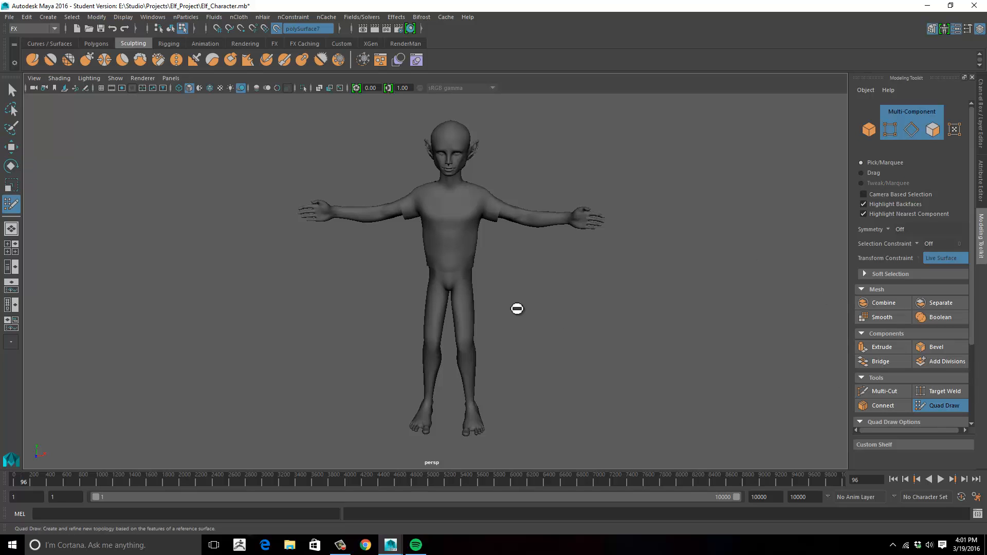
# - Draw a row of quads with Quad Draw around the front and side of the waist, just below the shirt hem
pyautogui.moveTo(516, 308)
pyautogui.keyDown('alt'); pyautogui.mouseDown(button='right')
pyautogui.moveTo(531, 306)
pyautogui.moveTo(496, 291)
pyautogui.moveTo(635, 277)
pyautogui.moveTo(581, 271)
pyautogui.mouseUp(button='right'); pyautogui.keyUp('alt')
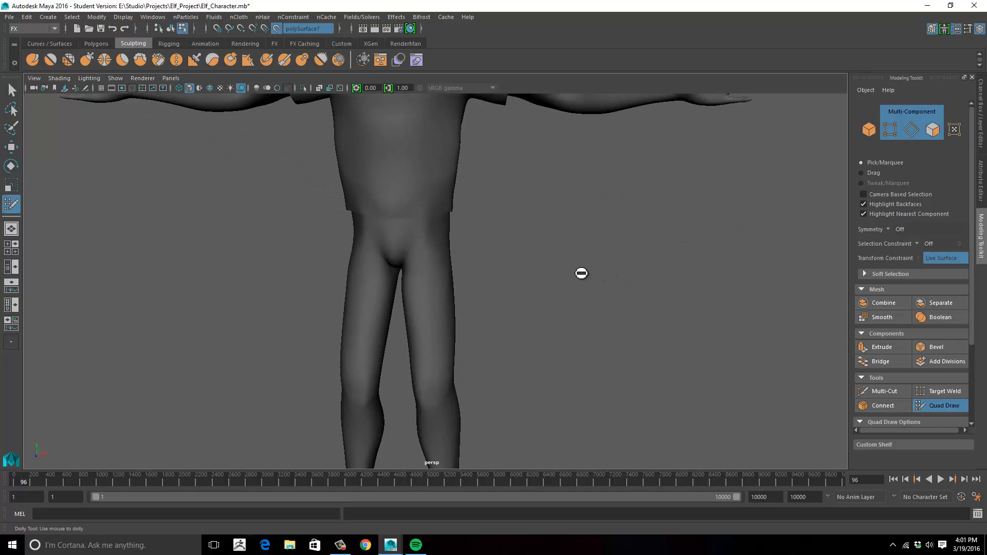
pyautogui.keyDown('alt'); pyautogui.moveTo(582, 271); pyautogui.dragTo(445, 227, button='middle'); pyautogui.keyUp('alt')
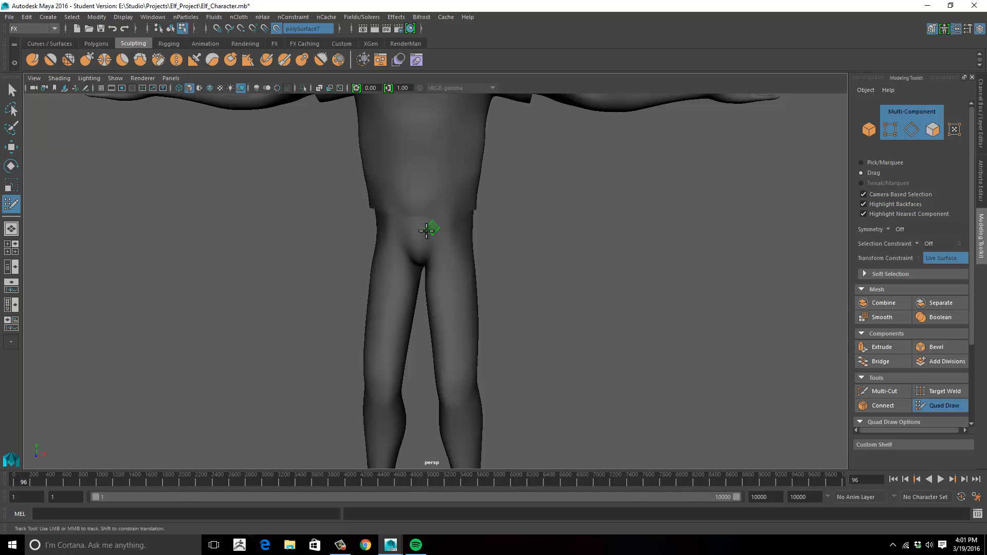
pyautogui.keyDown('alt'); pyautogui.moveTo(516, 240); pyautogui.dragTo(491, 240); pyautogui.keyUp('alt')
pyautogui.keyDown('alt'); pyautogui.moveTo(504, 246); pyautogui.dragTo(509, 181, button='middle'); pyautogui.keyUp('alt')
pyautogui.keyDown('alt'); pyautogui.moveTo(524, 261); pyautogui.dragTo(498, 284, button='middle'); pyautogui.keyUp('alt')
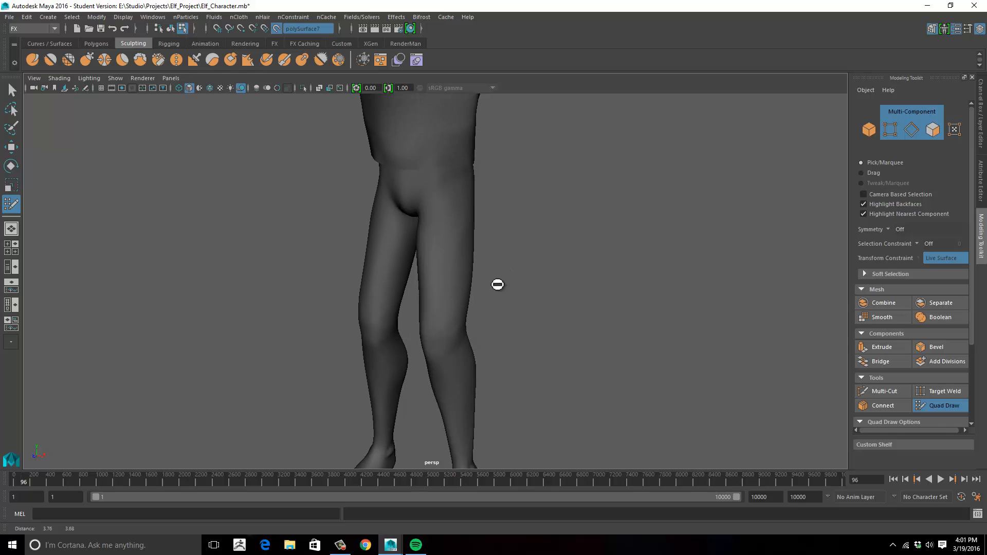
pyautogui.keyDown('alt'); pyautogui.moveTo(498, 284); pyautogui.dragTo(396, 218); pyautogui.keyUp('alt')
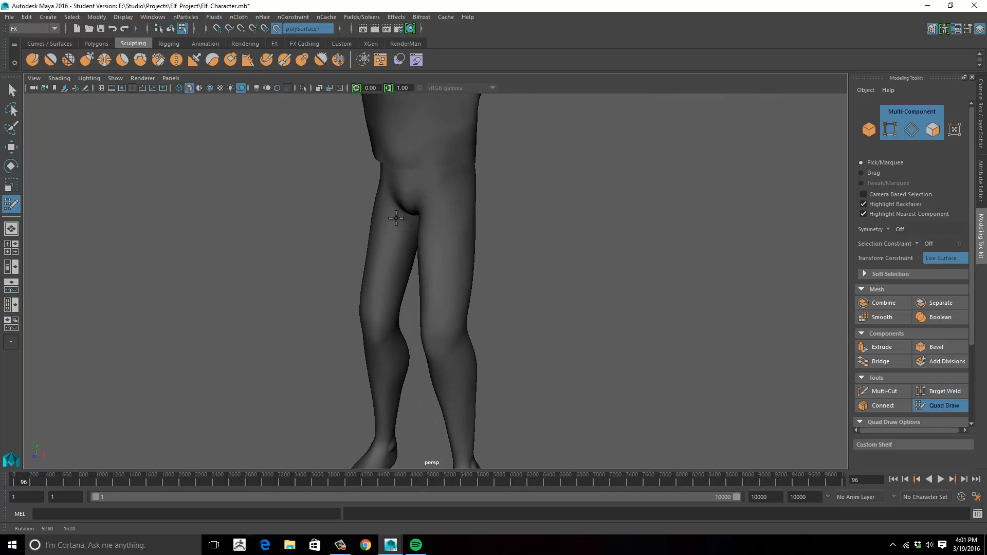
pyautogui.keyDown('alt'); pyautogui.moveTo(485, 218); pyautogui.dragTo(496, 226, button='middle'); pyautogui.keyUp('alt')
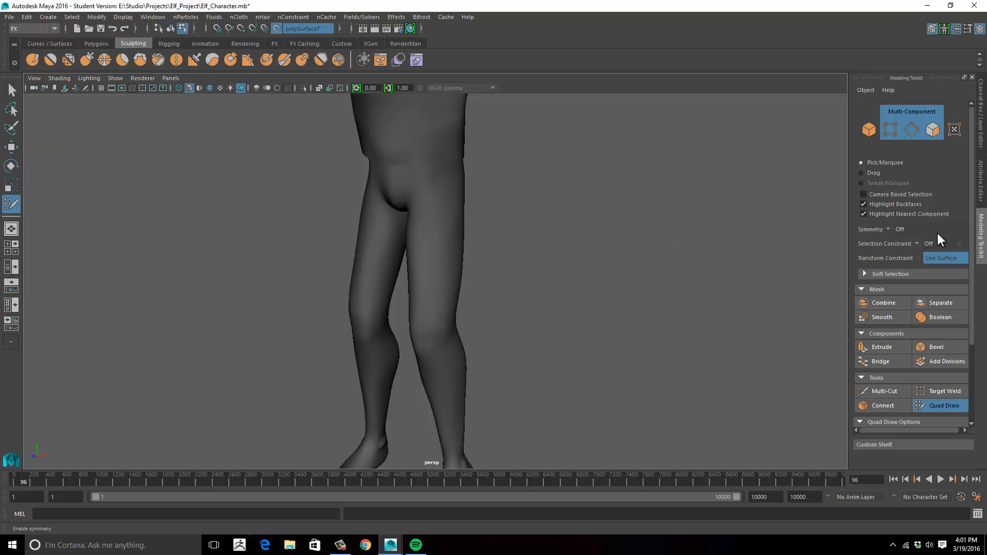
pyautogui.keyDown('alt'); pyautogui.moveTo(569, 302); pyautogui.dragTo(350, 182); pyautogui.keyUp('alt')
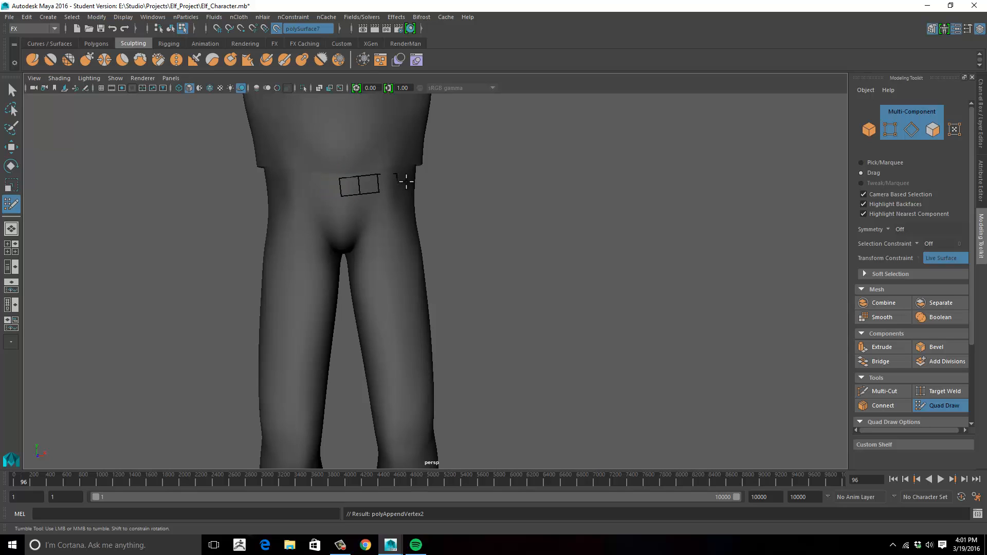
pyautogui.keyDown('alt'); pyautogui.moveTo(437, 186); pyautogui.dragTo(512, 181); pyautogui.keyUp('alt')
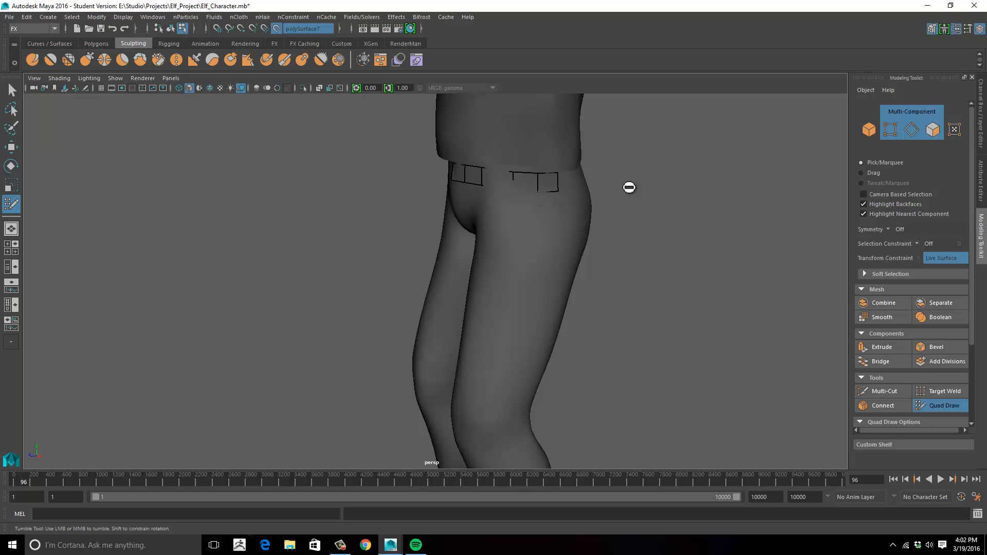
pyautogui.keyDown('alt'); pyautogui.moveTo(630, 187); pyautogui.dragTo(591, 192); pyautogui.keyUp('alt')
pyautogui.moveTo(589, 218); pyautogui.dragTo(616, 218)
pyautogui.keyDown('alt'); pyautogui.moveTo(686, 213); pyautogui.dragTo(640, 219); pyautogui.keyUp('alt')
pyautogui.moveTo(602, 217)
pyautogui.mouseDown()
pyautogui.moveTo(658, 209)
pyautogui.moveTo(562, 210)
pyautogui.moveTo(639, 206)
pyautogui.moveTo(535, 268)
pyautogui.moveTo(508, 257)
pyautogui.moveTo(610, 310)
pyautogui.moveTo(617, 304)
pyautogui.mouseUp()
# - Extend the lower edges of the waist quads downward to form another row over the front and side of the hips
pyautogui.press('w')
pyautogui.click(491, 199)
pyautogui.moveTo(492, 198); pyautogui.dragTo(524, 183, button='right')
pyautogui.keyDown('alt'); pyautogui.moveTo(627, 252); pyautogui.dragTo(604, 256); pyautogui.keyUp('alt')
pyautogui.press('y')
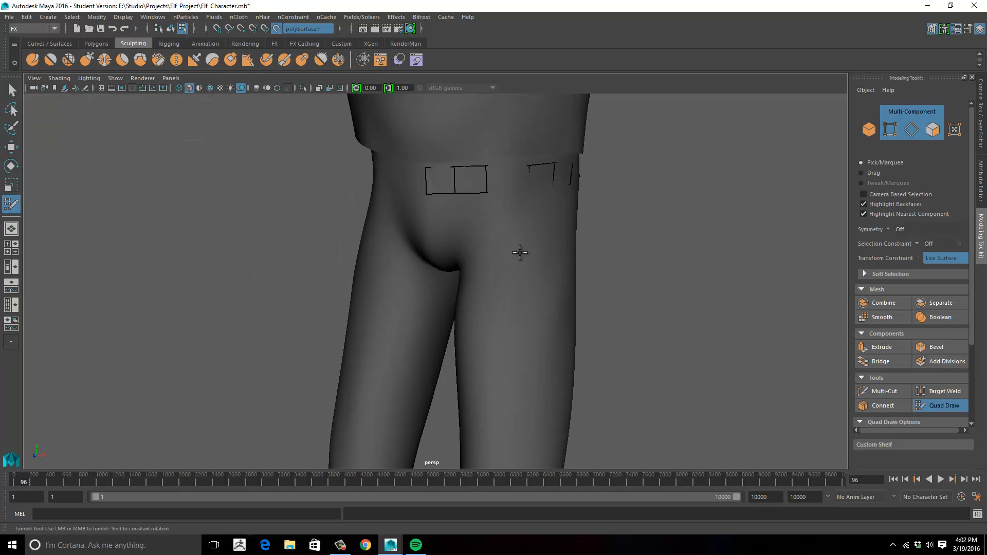
pyautogui.keyDown('alt'); pyautogui.moveTo(520, 252); pyautogui.dragTo(458, 203); pyautogui.keyUp('alt')
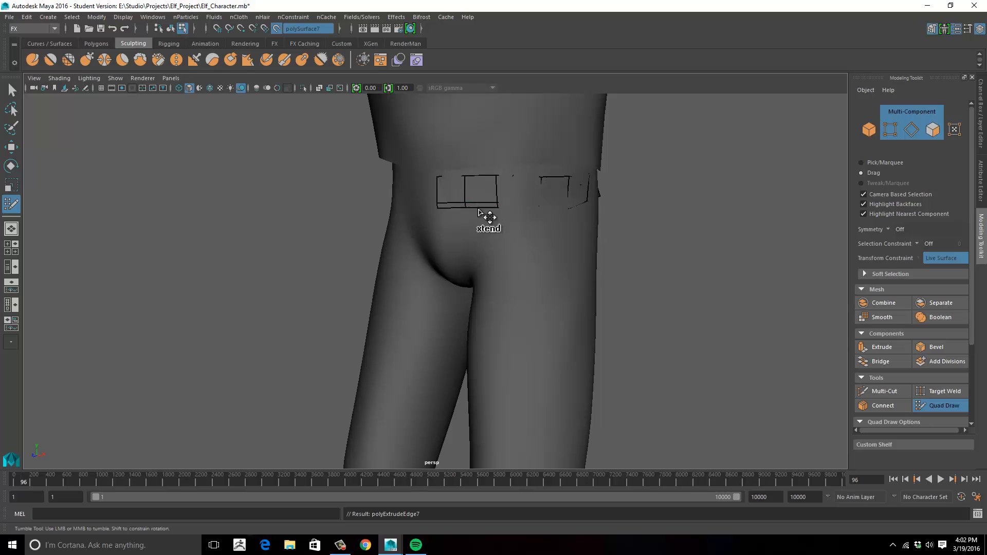
pyautogui.keyDown('alt'); pyautogui.moveTo(666, 255); pyautogui.dragTo(637, 230); pyautogui.keyUp('alt')
pyautogui.moveTo(636, 231); pyautogui.dragTo(642, 269, button='middle')
pyautogui.keyDown('alt'); pyautogui.moveTo(643, 270); pyautogui.dragTo(694, 257); pyautogui.keyUp('alt')
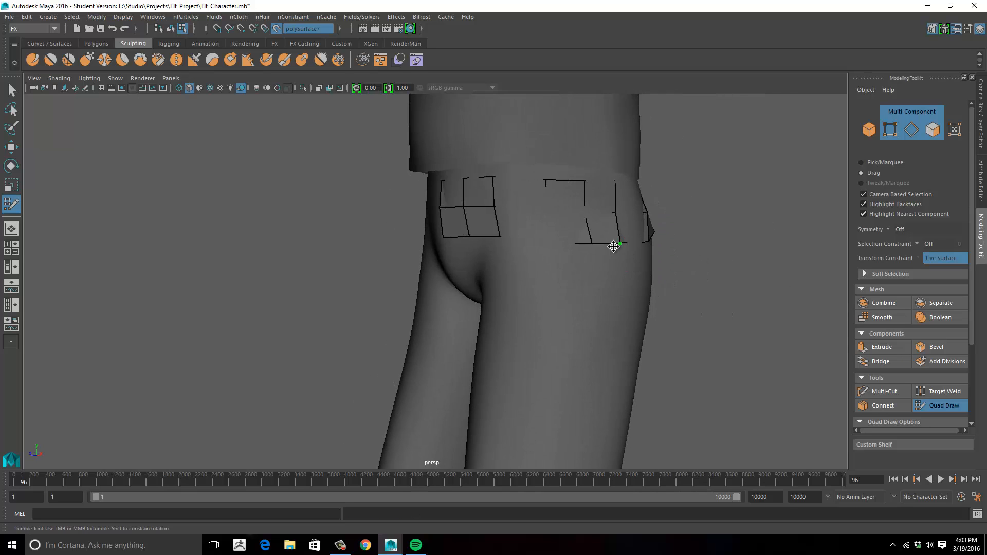
# - Reposition the new mesh's vertices along the side of the hip and across the back so they follow the buttocks
pyautogui.moveTo(610, 245); pyautogui.dragTo(610, 255, button='middle')
pyautogui.keyDown('alt'); pyautogui.moveTo(610, 260); pyautogui.dragTo(419, 323); pyautogui.keyUp('alt')
pyautogui.moveTo(438, 342); pyautogui.dragTo(489, 353)
pyautogui.moveTo(439, 294); pyautogui.dragTo(468, 287)
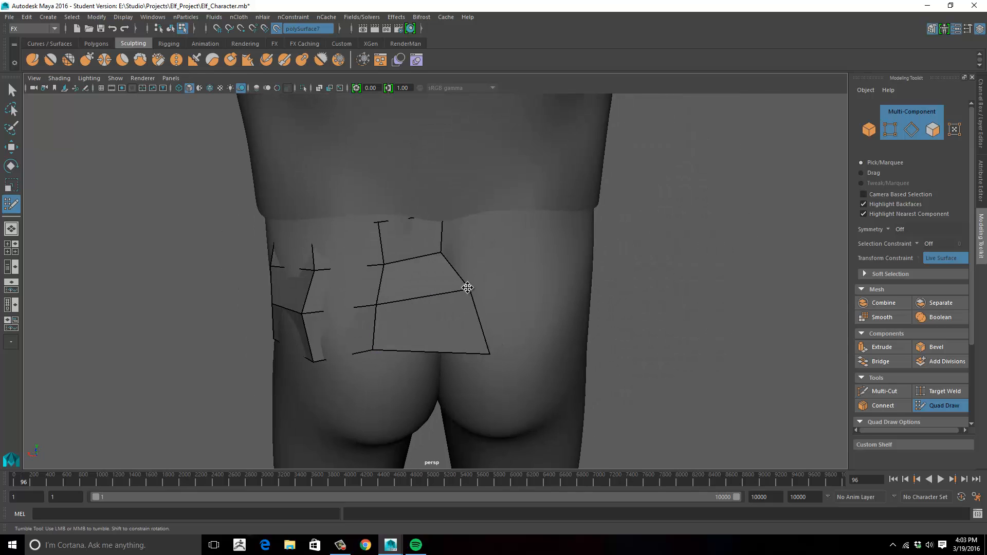
pyautogui.keyDown('alt'); pyautogui.moveTo(438, 215); pyautogui.dragTo(355, 257); pyautogui.keyUp('alt')
pyautogui.keyDown('alt'); pyautogui.moveTo(404, 238); pyautogui.dragTo(288, 241); pyautogui.keyUp('alt')
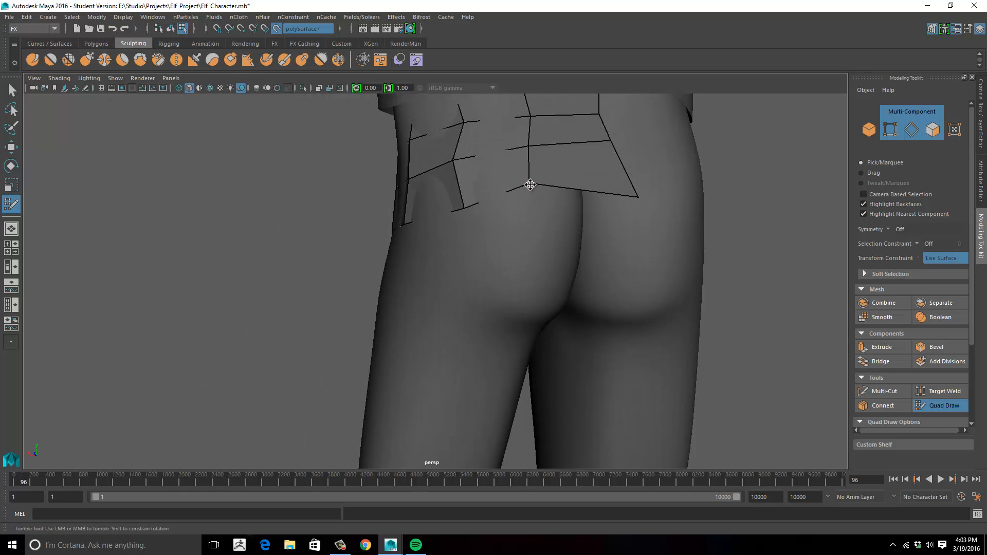
pyautogui.moveTo(529, 185); pyautogui.dragTo(525, 209)
pyautogui.moveTo(639, 199); pyautogui.dragTo(475, 261)
# - Extend the centre strip of quads from the lower front down through the crotch and widen it between the legs
pyautogui.keyDown('alt'); pyautogui.moveTo(451, 206); pyautogui.dragTo(391, 246); pyautogui.keyUp('alt')
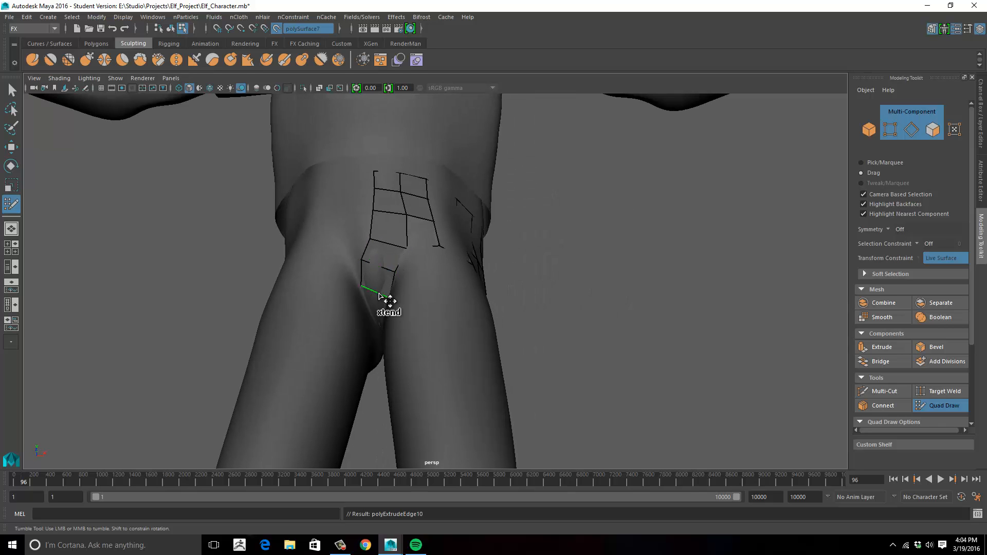
pyautogui.keyDown('alt'); pyautogui.moveTo(379, 296); pyautogui.dragTo(387, 271); pyautogui.keyUp('alt')
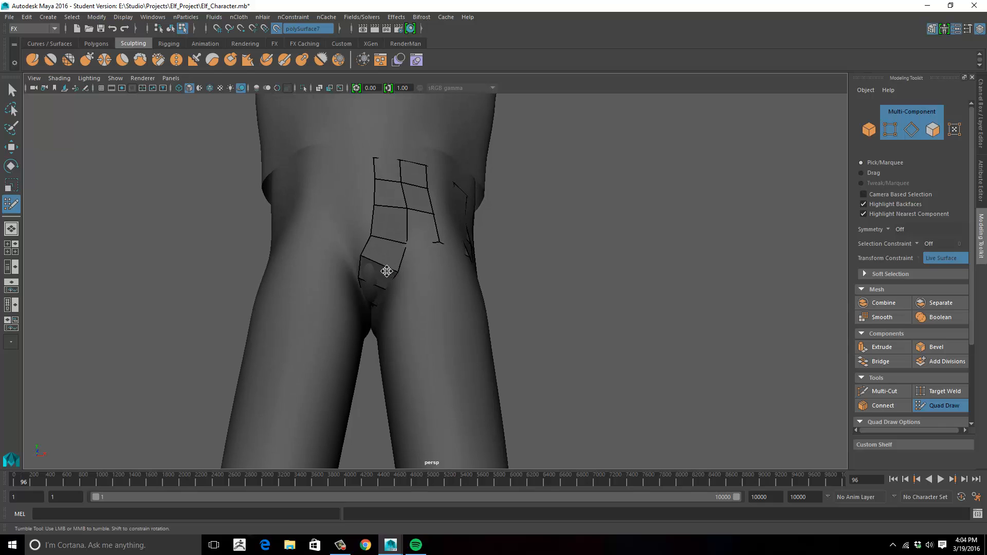
pyautogui.moveTo(360, 157)
pyautogui.keyDown('alt'); pyautogui.mouseDown()
pyautogui.moveTo(355, 342)
pyautogui.moveTo(388, 304)
pyautogui.moveTo(353, 343)
pyautogui.moveTo(392, 264)
pyautogui.moveTo(346, 308)
pyautogui.moveTo(416, 333)
pyautogui.moveTo(351, 283)
pyautogui.moveTo(348, 313)
pyautogui.moveTo(361, 335)
pyautogui.moveTo(353, 309)
pyautogui.moveTo(376, 331)
pyautogui.moveTo(352, 375)
pyautogui.moveTo(379, 331)
pyautogui.moveTo(371, 296)
pyautogui.mouseUp(); pyautogui.keyUp('alt')
pyautogui.moveTo(365, 343)
pyautogui.keyDown('alt'); pyautogui.mouseDown()
pyautogui.moveTo(546, 346)
pyautogui.moveTo(485, 239)
pyautogui.moveTo(492, 221)
pyautogui.moveTo(512, 260)
pyautogui.moveTo(488, 258)
pyautogui.moveTo(500, 295)
pyautogui.moveTo(513, 254)
pyautogui.moveTo(502, 209)
pyautogui.moveTo(549, 283)
pyautogui.moveTo(593, 309)
pyautogui.moveTo(460, 265)
pyautogui.moveTo(479, 310)
pyautogui.mouseUp(); pyautogui.keyUp('alt')
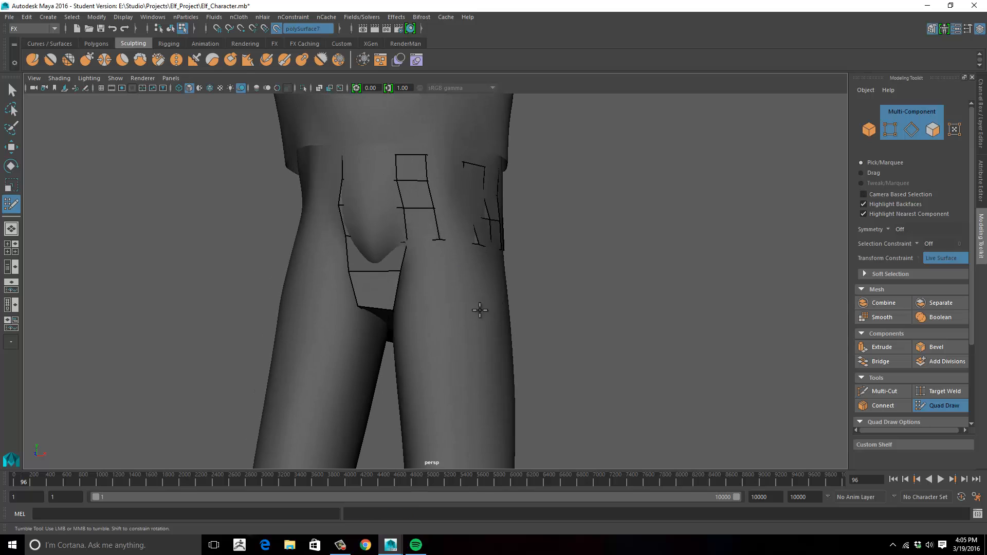
# - Extend the row of quads below the hip around the side of the upper thigh to beneath the buttock
pyautogui.keyDown('alt'); pyautogui.moveTo(424, 257); pyautogui.dragTo(480, 265); pyautogui.keyUp('alt')
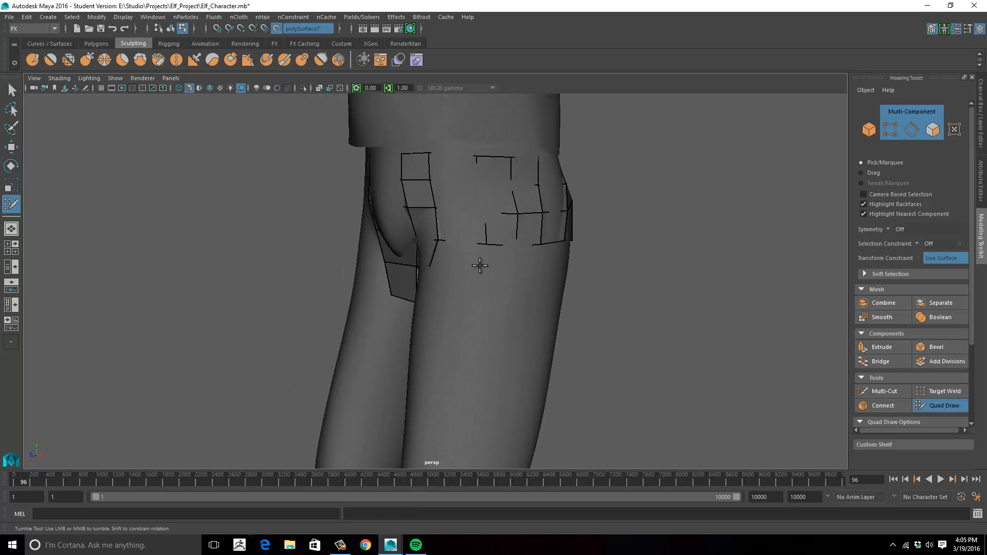
pyautogui.keyDown('alt'); pyautogui.moveTo(543, 266); pyautogui.dragTo(533, 275); pyautogui.keyUp('alt')
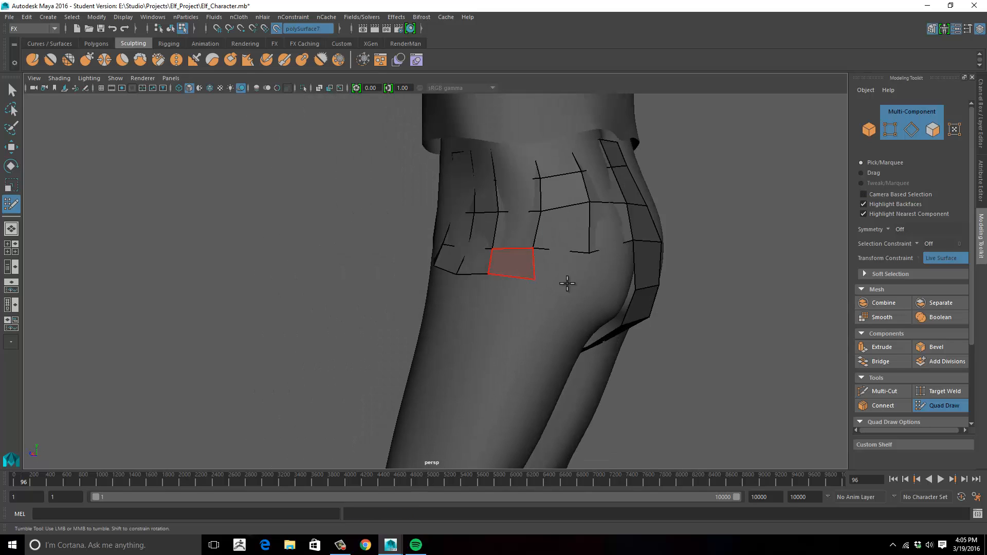
pyautogui.keyDown('alt'); pyautogui.moveTo(627, 286); pyautogui.dragTo(578, 267); pyautogui.keyUp('alt')
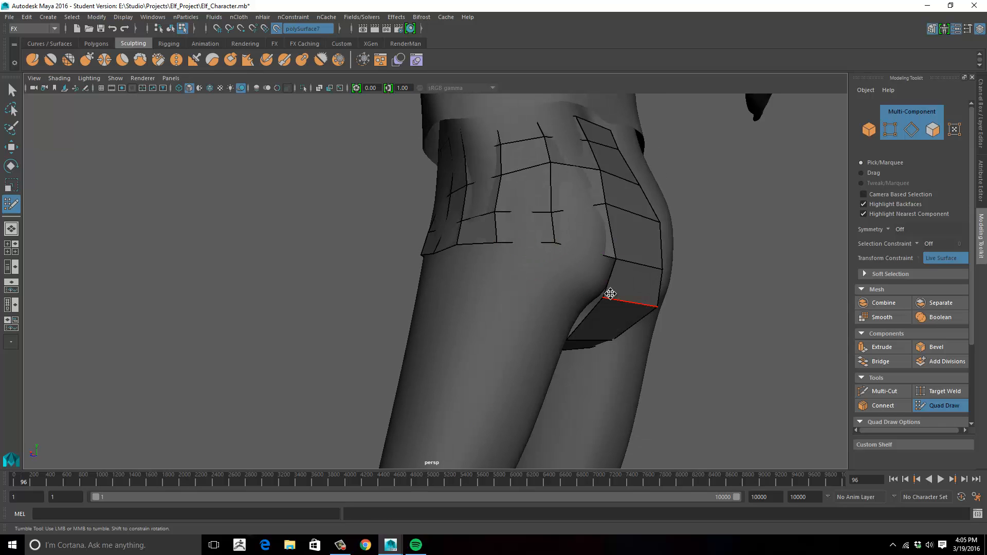
pyautogui.keyDown('alt'); pyautogui.moveTo(437, 280); pyautogui.dragTo(509, 281); pyautogui.keyUp('alt')
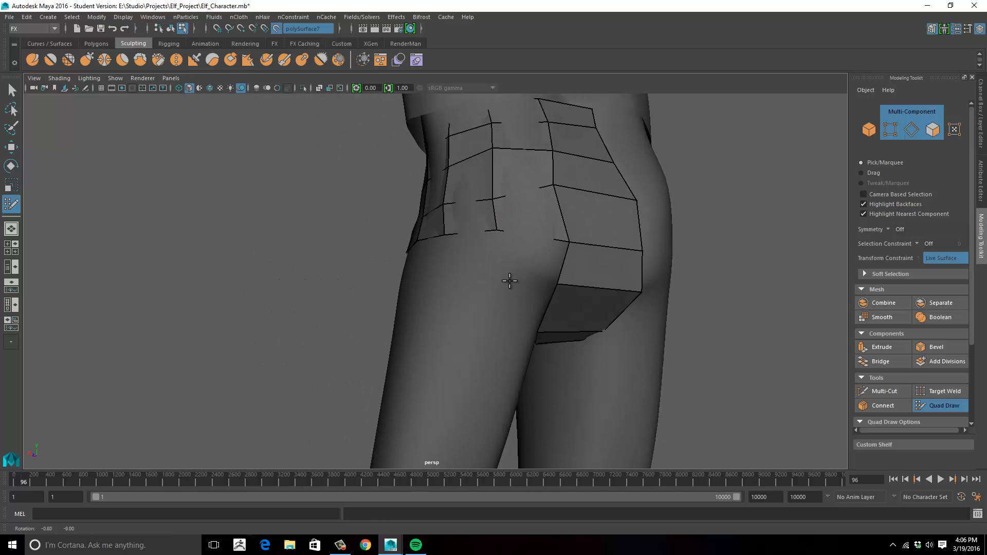
pyautogui.keyDown('alt'); pyautogui.moveTo(552, 257); pyautogui.dragTo(577, 279); pyautogui.keyUp('alt')
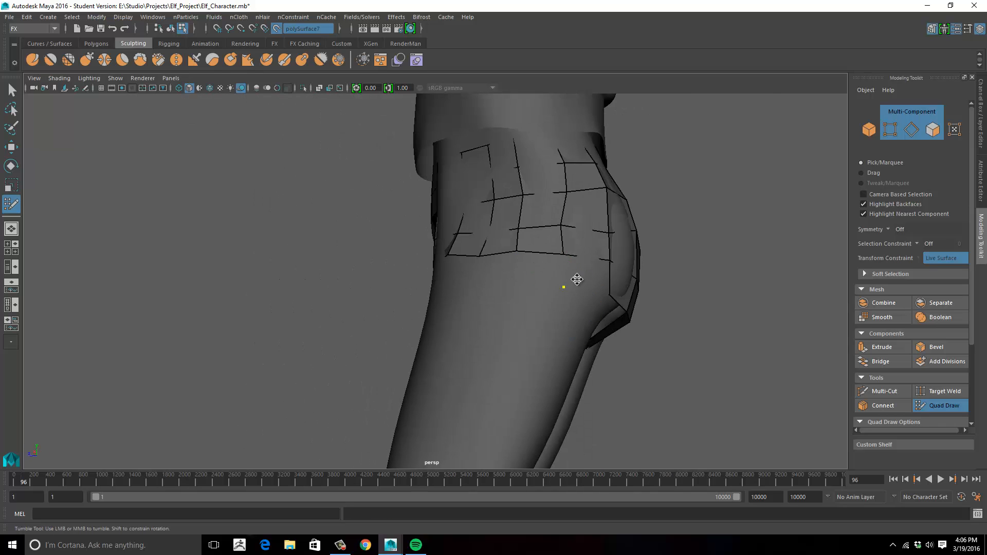
# - Extrude the mesh's lower edges down the outer thigh as a taller row, then resume Quad Draw on the live body
pyautogui.moveTo(468, 287)
pyautogui.keyDown('alt'); pyautogui.mouseDown()
pyautogui.moveTo(453, 280)
pyautogui.moveTo(568, 293)
pyautogui.moveTo(649, 324)
pyautogui.moveTo(483, 262)
pyautogui.moveTo(440, 229)
pyautogui.moveTo(507, 249)
pyautogui.moveTo(570, 302)
pyautogui.moveTo(412, 260)
pyautogui.moveTo(470, 269)
pyautogui.mouseUp(); pyautogui.keyUp('alt')
pyautogui.press('w')
pyautogui.moveTo(477, 257)
pyautogui.mouseDown(button='right')
pyautogui.moveTo(480, 249)
pyautogui.moveTo(446, 249)
pyautogui.mouseUp(button='right')
pyautogui.click(472, 287)
pyautogui.moveTo(472, 289)
pyautogui.keyDown('alt'); pyautogui.mouseDown()
pyautogui.moveTo(492, 382)
pyautogui.moveTo(474, 329)
pyautogui.moveTo(511, 324)
pyautogui.moveTo(584, 282)
pyautogui.mouseUp(); pyautogui.keyUp('alt')
pyautogui.click(491, 383)
pyautogui.moveTo(584, 215); pyautogui.dragTo(676, 218, button='right')
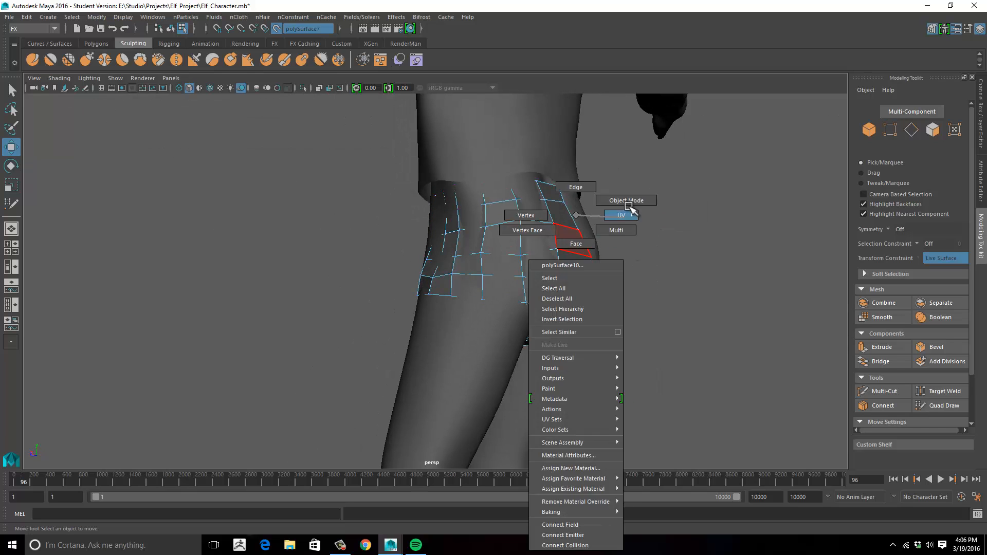
pyautogui.click(944, 406)
pyautogui.keyDown('alt'); pyautogui.moveTo(566, 309); pyautogui.dragTo(498, 302); pyautogui.keyUp('alt')
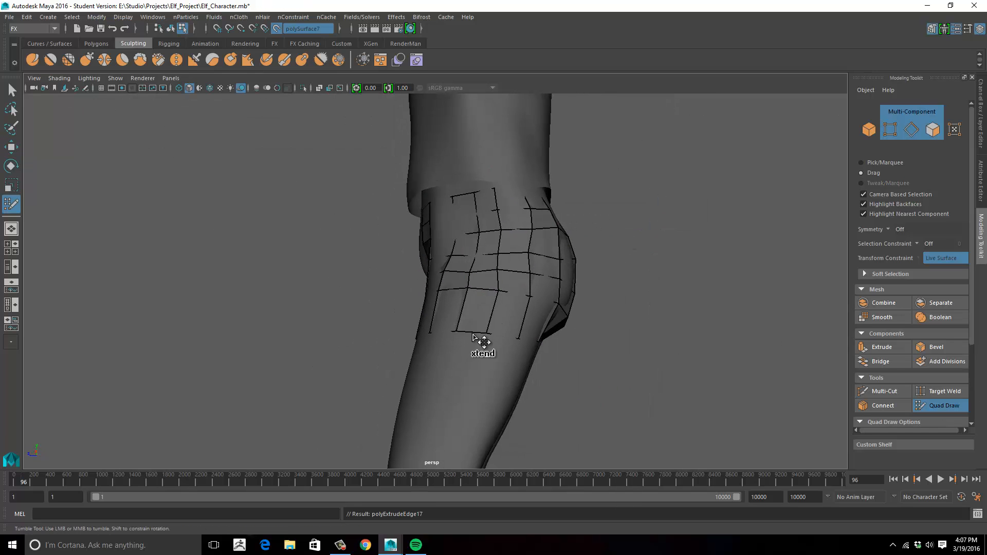
# - Extend quads across the inner thigh below the crotch to join the front and back of the leg
pyautogui.keyDown('alt'); pyautogui.moveTo(478, 352); pyautogui.dragTo(329, 329); pyautogui.keyUp('alt')
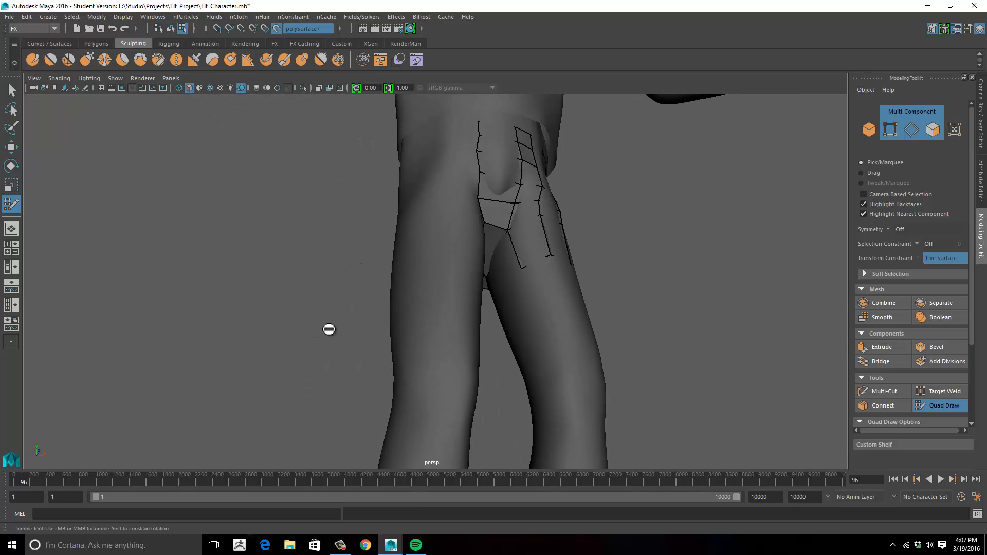
pyautogui.keyDown('alt'); pyautogui.moveTo(516, 260); pyautogui.dragTo(440, 307); pyautogui.keyUp('alt')
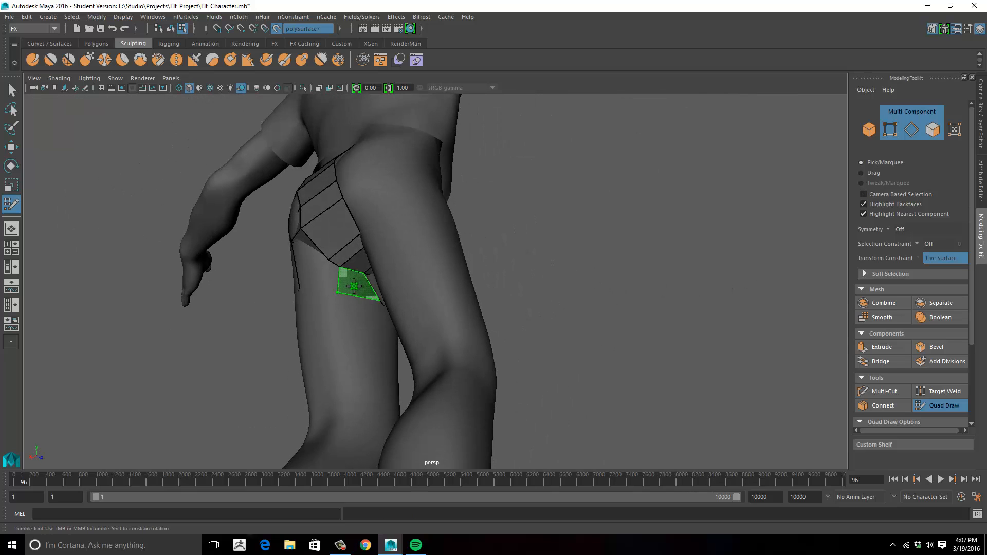
pyautogui.moveTo(354, 286)
pyautogui.keyDown('alt'); pyautogui.mouseDown()
pyautogui.moveTo(310, 255)
pyautogui.moveTo(573, 288)
pyautogui.moveTo(587, 311)
pyautogui.moveTo(406, 313)
pyautogui.moveTo(626, 285)
pyautogui.mouseUp(); pyautogui.keyUp('alt')
# - Extend the rows of quads around the whole thigh downward to the knee
pyautogui.keyDown('alt'); pyautogui.moveTo(626, 284); pyautogui.dragTo(636, 286, button='middle'); pyautogui.keyUp('alt')
pyautogui.moveTo(484, 232); pyautogui.dragTo(485, 252, button='middle')
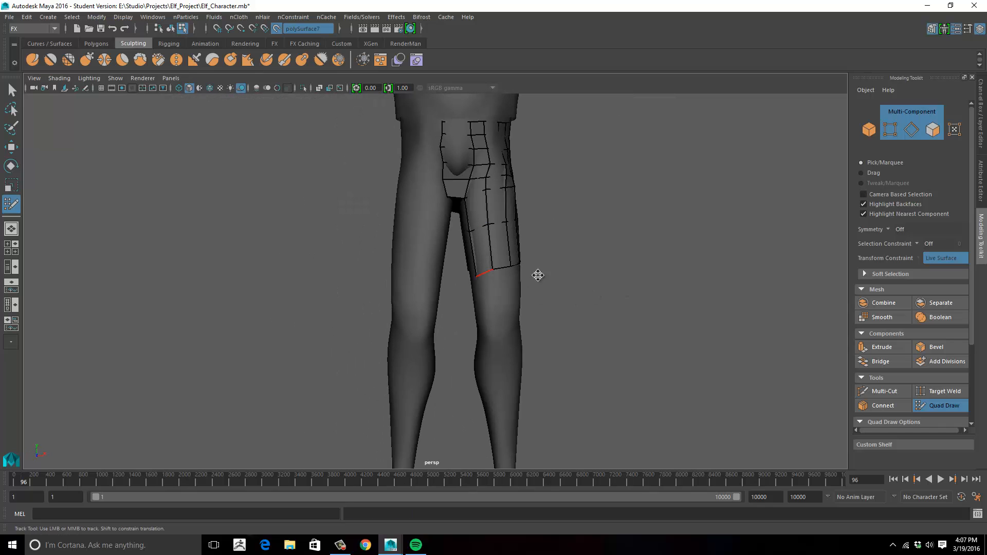
pyautogui.keyDown('alt'); pyautogui.moveTo(537, 275); pyautogui.dragTo(468, 213); pyautogui.keyUp('alt')
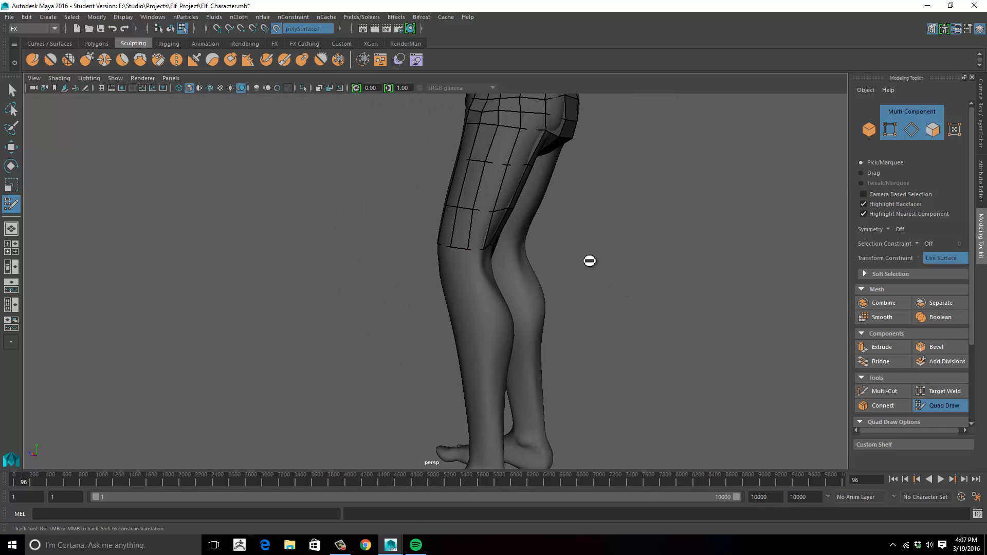
pyautogui.keyDown('alt'); pyautogui.moveTo(590, 261); pyautogui.dragTo(355, 258); pyautogui.keyUp('alt')
# - Insert horizontal edge loops around the thigh between the crotch and the knee
pyautogui.scroll(4, 353, 254)
pyautogui.keyDown('alt'); pyautogui.moveTo(308, 221); pyautogui.dragTo(549, 262); pyautogui.keyUp('alt')
pyautogui.keyDown('alt'); pyautogui.moveTo(549, 261); pyautogui.dragTo(520, 335, button='middle'); pyautogui.keyUp('alt')
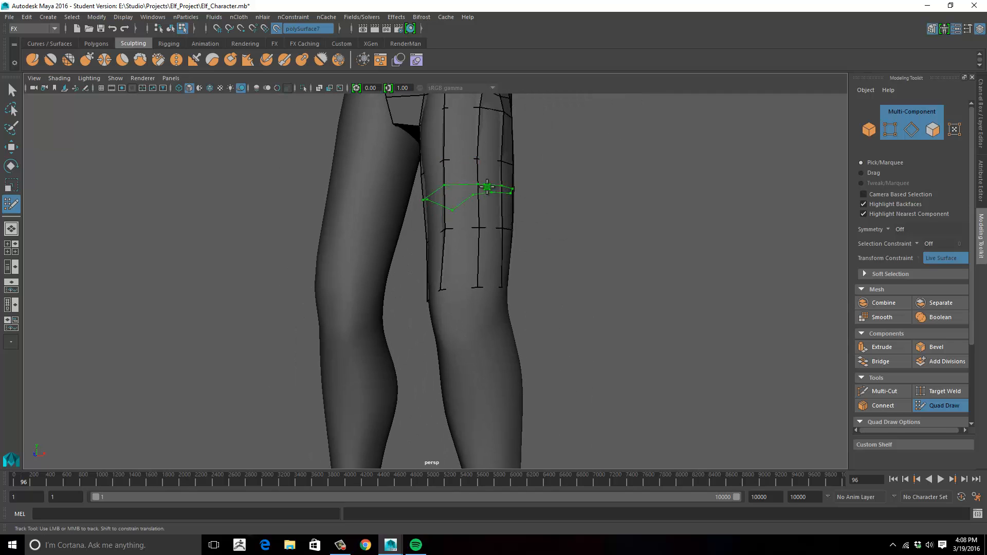
pyautogui.keyDown('alt'); pyautogui.moveTo(569, 198); pyautogui.dragTo(555, 226); pyautogui.keyUp('alt')
pyautogui.keyDown('alt'); pyautogui.moveTo(595, 277); pyautogui.dragTo(368, 257); pyautogui.keyUp('alt')
pyautogui.keyDown('alt'); pyautogui.moveTo(368, 226); pyautogui.dragTo(365, 303, button='middle'); pyautogui.keyUp('alt')
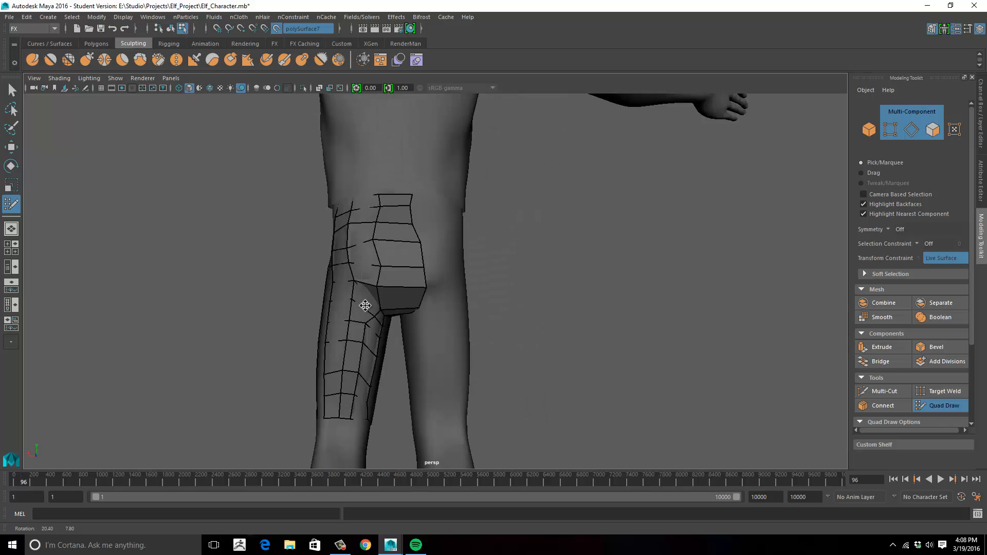
pyautogui.keyDown('alt'); pyautogui.moveTo(366, 303); pyautogui.dragTo(498, 287); pyautogui.keyUp('alt')
pyautogui.keyDown('alt'); pyautogui.moveTo(457, 288); pyautogui.dragTo(416, 225, button='middle'); pyautogui.keyUp('alt')
pyautogui.keyDown('alt'); pyautogui.moveTo(415, 225); pyautogui.dragTo(377, 271); pyautogui.keyUp('alt')
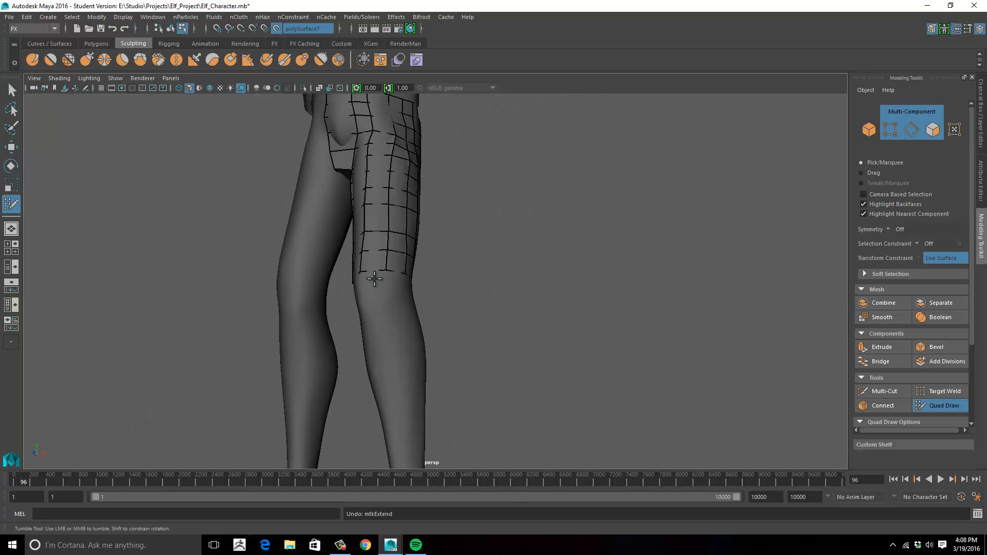
# - Extend the rows of quads from the knee down the calf to just above the ankle
pyautogui.keyDown('alt'); pyautogui.moveTo(487, 346); pyautogui.dragTo(460, 175, button='middle'); pyautogui.keyUp('alt')
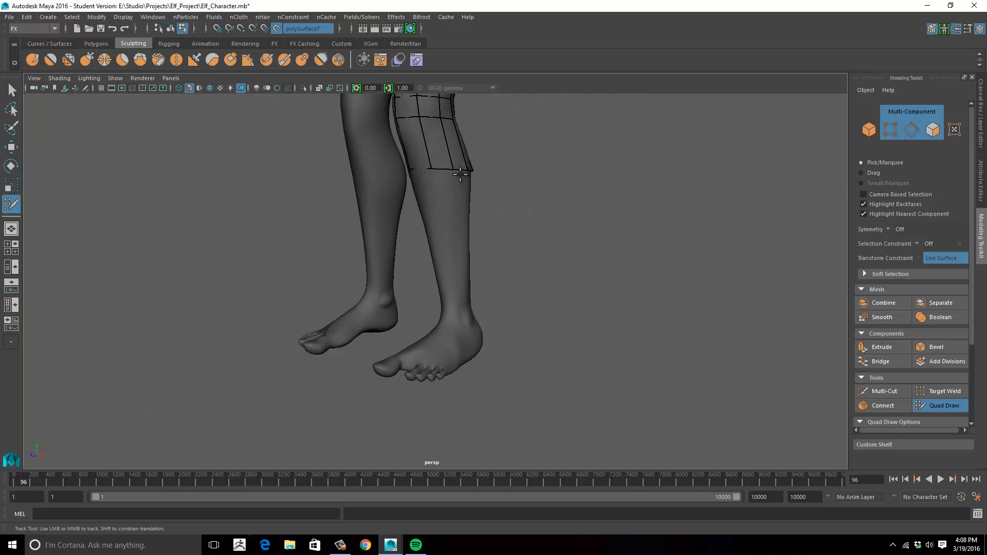
pyautogui.keyDown('alt'); pyautogui.moveTo(444, 227); pyautogui.dragTo(433, 204); pyautogui.keyUp('alt')
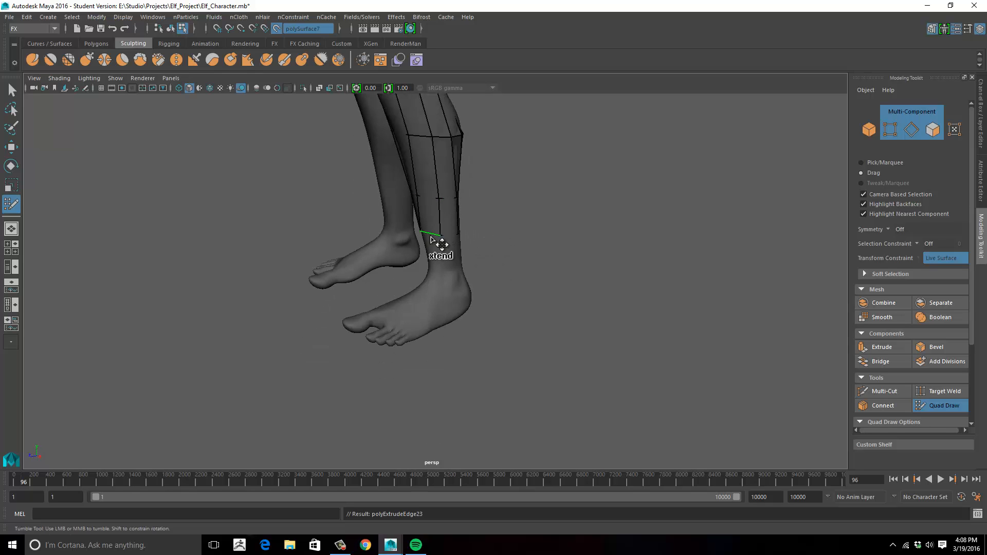
pyautogui.keyDown('alt'); pyautogui.moveTo(430, 239); pyautogui.dragTo(467, 163); pyautogui.keyUp('alt')
pyautogui.keyDown('alt'); pyautogui.moveTo(468, 163); pyautogui.dragTo(470, 216, button='middle'); pyautogui.keyUp('alt')
# - Complete the lower leg's ring of quads and add edge loops between the knee and the ankle
pyautogui.keyDown('alt'); pyautogui.moveTo(534, 227); pyautogui.dragTo(422, 245, button='right'); pyautogui.keyUp('alt')
pyautogui.keyDown('alt'); pyautogui.moveTo(422, 245); pyautogui.dragTo(456, 269); pyautogui.keyUp('alt')
pyautogui.keyDown('alt'); pyautogui.moveTo(456, 269); pyautogui.dragTo(368, 291, button='right'); pyautogui.keyUp('alt')
pyautogui.keyDown('alt'); pyautogui.moveTo(369, 291); pyautogui.dragTo(231, 291); pyautogui.keyUp('alt')
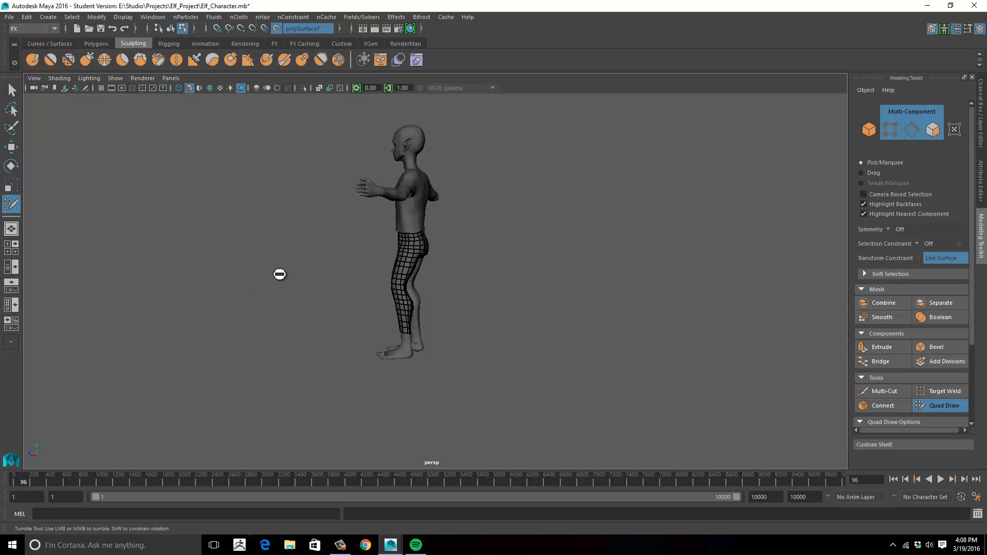
# - Select the finished half-pants mesh and move it sideways along X, clear of the body
pyautogui.keyDown('alt'); pyautogui.moveTo(382, 245); pyautogui.dragTo(459, 314, button='right'); pyautogui.keyUp('alt')
pyautogui.keyDown('alt'); pyautogui.moveTo(459, 313); pyautogui.dragTo(522, 245, button='middle'); pyautogui.keyUp('alt')
pyautogui.keyDown('alt'); pyautogui.moveTo(522, 245); pyautogui.dragTo(586, 228, button='right'); pyautogui.keyUp('alt')
pyautogui.keyDown('alt'); pyautogui.moveTo(586, 228); pyautogui.dragTo(509, 273, button='middle'); pyautogui.keyUp('alt')
pyautogui.press('w')
pyautogui.moveTo(431, 215); pyautogui.dragTo(479, 197, button='right')
pyautogui.keyDown('alt'); pyautogui.moveTo(462, 221); pyautogui.dragTo(352, 298, button='right'); pyautogui.keyUp('alt')
pyautogui.keyDown('alt'); pyautogui.moveTo(447, 363); pyautogui.dragTo(480, 339); pyautogui.keyUp('alt')
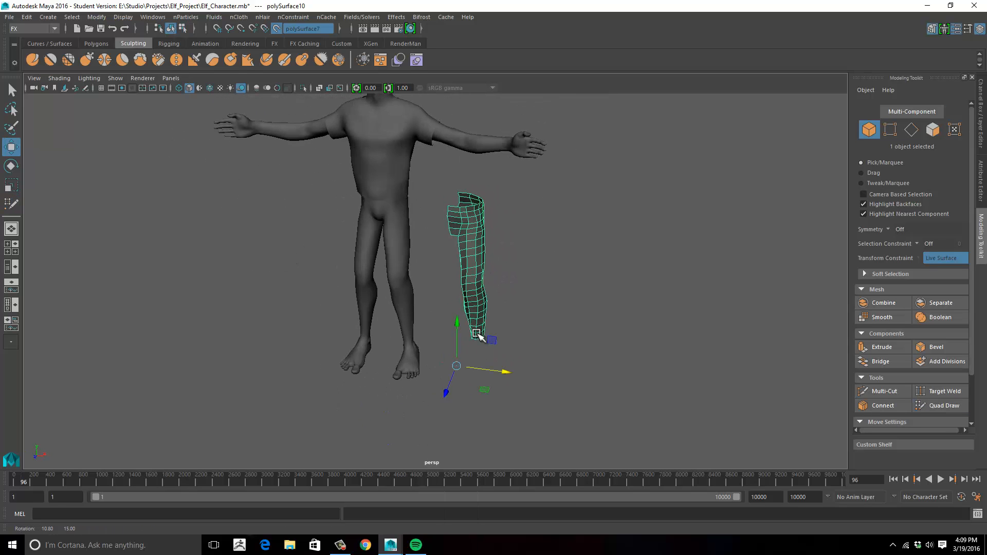
# - Extrude the faces of the half-pants mesh outward to give it thickness
pyautogui.click(105, 45)
pyautogui.click(354, 59)
pyautogui.keyDown('alt'); pyautogui.moveTo(527, 282); pyautogui.dragTo(581, 288, button='right'); pyautogui.keyUp('alt')
pyautogui.keyDown('alt'); pyautogui.moveTo(581, 288); pyautogui.dragTo(509, 303); pyautogui.keyUp('alt')
pyautogui.moveTo(398, 226); pyautogui.dragTo(451, 275)
pyautogui.click(555, 272)
pyautogui.keyDown('alt'); pyautogui.moveTo(555, 272); pyautogui.dragTo(575, 269, button='right'); pyautogui.keyUp('alt')
pyautogui.keyDown('alt'); pyautogui.moveTo(574, 269); pyautogui.dragTo(566, 169); pyautogui.keyUp('alt')
# - Select and delete the border faces and inner shell of the extruded leg, keeping only the outer shell
pyautogui.moveTo(482, 217); pyautogui.dragTo(483, 241, button='right')
pyautogui.keyDown('shift'); pyautogui.doubleClick(478, 231); pyautogui.keyUp('shift')
pyautogui.keyDown('alt'); pyautogui.moveTo(556, 232); pyautogui.dragTo(622, 280); pyautogui.keyUp('alt')
pyautogui.press('Delete')
pyautogui.click(497, 204)
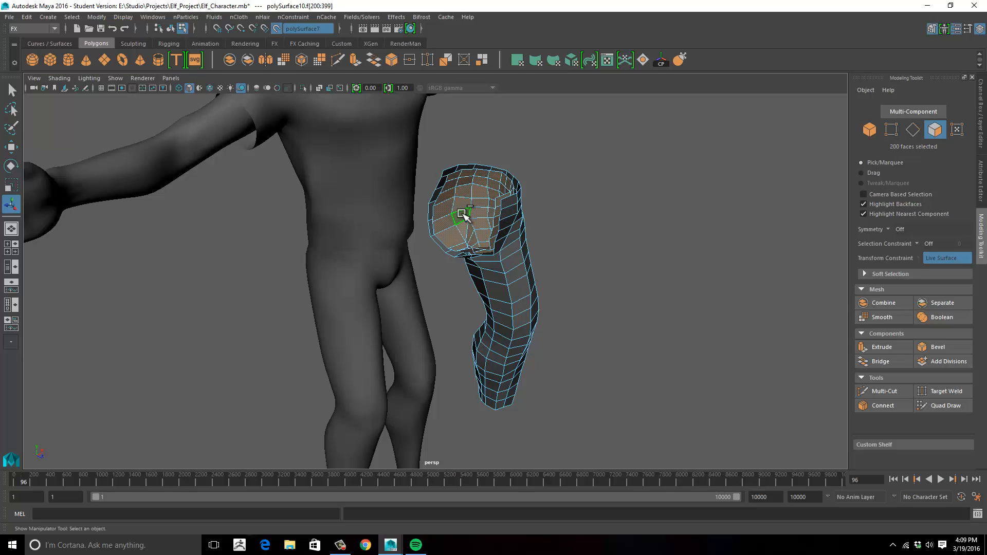
pyautogui.press('F8')
# - Set the half-pants mesh's Translate X to 0 to place it back on the body
pyautogui.keyDown('alt'); pyautogui.moveTo(510, 244); pyautogui.dragTo(477, 216); pyautogui.keyUp('alt')
pyautogui.click(980, 114)
pyautogui.keyDown('alt'); pyautogui.moveTo(586, 234); pyautogui.dragTo(514, 267); pyautogui.keyUp('alt')
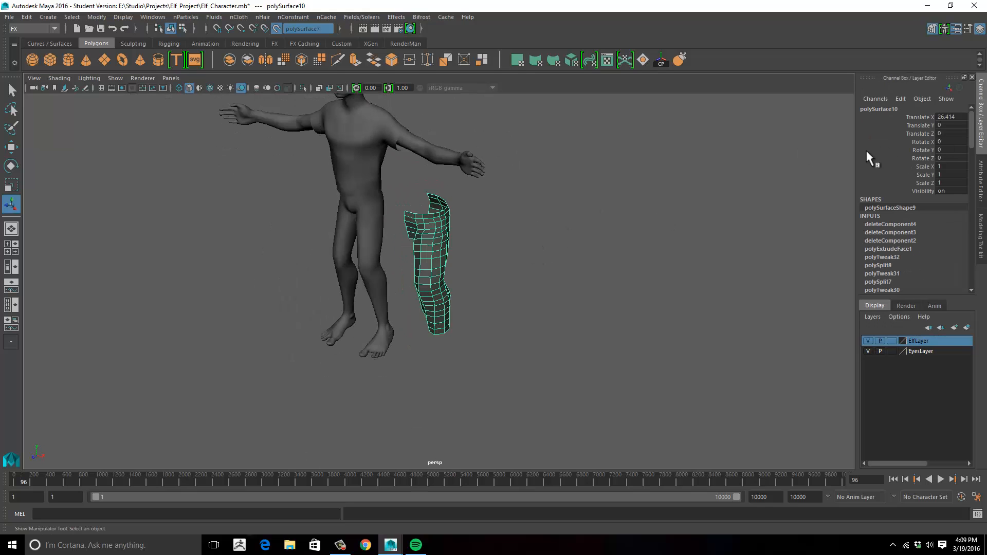
pyautogui.keyDown('alt'); pyautogui.moveTo(586, 195); pyautogui.dragTo(525, 202); pyautogui.keyUp('alt')
pyautogui.keyDown('alt'); pyautogui.moveTo(524, 202); pyautogui.dragTo(591, 247, button='middle'); pyautogui.keyUp('alt')
pyautogui.keyDown('alt'); pyautogui.moveTo(591, 247); pyautogui.dragTo(602, 298, button='right'); pyautogui.keyUp('alt')
pyautogui.keyDown('alt'); pyautogui.moveTo(601, 298); pyautogui.dragTo(650, 277, button='middle'); pyautogui.keyUp('alt')
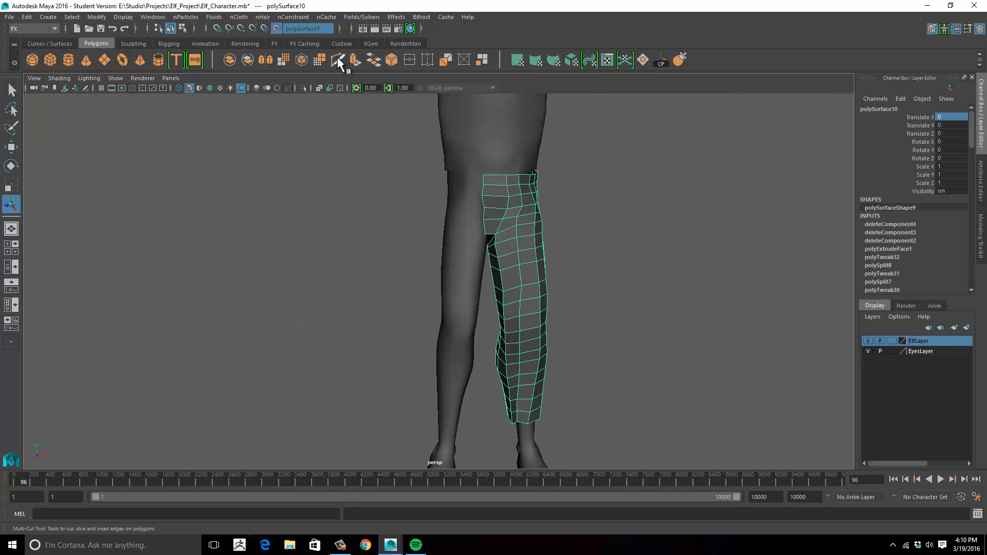
pyautogui.click(338, 60)
pyautogui.keyDown('alt'); pyautogui.moveTo(452, 165); pyautogui.dragTo(517, 167, button='right'); pyautogui.keyUp('alt')
pyautogui.keyDown('alt'); pyautogui.moveTo(517, 167); pyautogui.dragTo(486, 182, button='middle'); pyautogui.keyUp('alt')
pyautogui.press('w')
pyautogui.keyDown('ctrl'); pyautogui.moveTo(491, 152); pyautogui.dragTo(486, 153); pyautogui.keyUp('ctrl')
pyautogui.keyDown('alt'); pyautogui.moveTo(368, 198); pyautogui.dragTo(383, 212); pyautogui.keyUp('alt')
pyautogui.press('e')
pyautogui.press('r')
pyautogui.moveTo(480, 205); pyautogui.dragTo(453, 205)
pyautogui.hotkey('ctrl', 'z')
pyautogui.moveTo(398, 214); pyautogui.dragTo(440, 197, button='right')
# - Deselect the mesh and turn off the live surface on the body
pyautogui.click(329, 149)
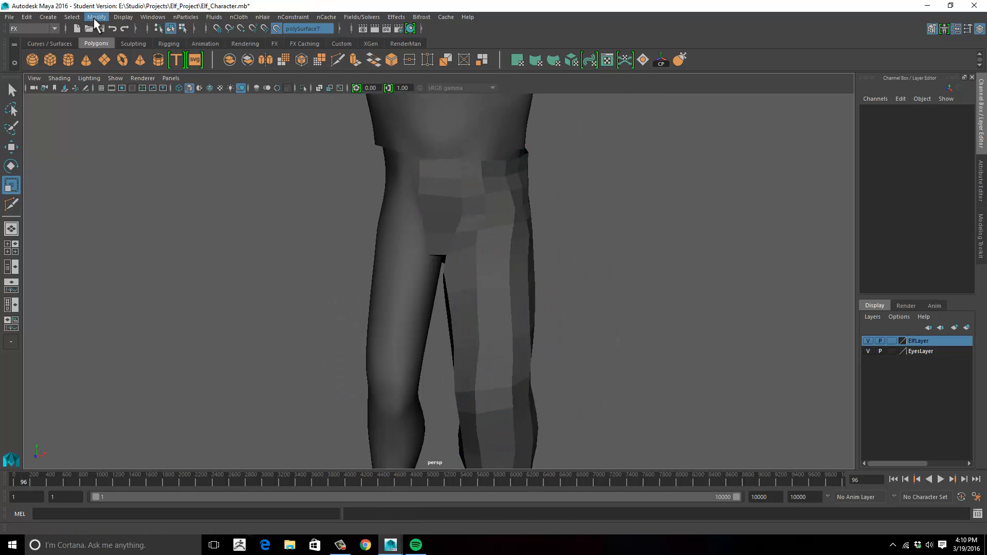
pyautogui.click(96, 18)
pyautogui.click(127, 234)
# - Select the half-pants mesh's centre border edge loop and scale it flat along X
pyautogui.click(478, 206)
pyautogui.keyDown('alt'); pyautogui.moveTo(452, 177); pyautogui.dragTo(406, 187); pyautogui.keyUp('alt')
pyautogui.moveTo(396, 205); pyautogui.dragTo(397, 190, button='right')
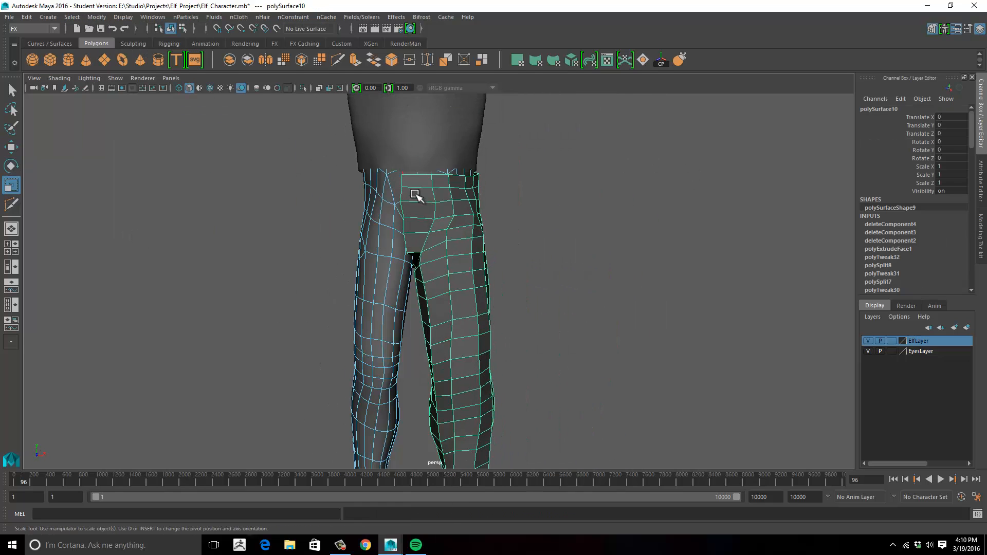
pyautogui.doubleClick(403, 198)
pyautogui.hotkey('ctrl', 'z')
pyautogui.hotkey('ctrl', 'z')
pyautogui.moveTo(467, 214); pyautogui.dragTo(467, 198, button='right')
pyautogui.doubleClick(403, 198)
pyautogui.moveTo(419, 206)
pyautogui.keyDown('alt'); pyautogui.mouseDown()
pyautogui.moveTo(452, 200)
pyautogui.moveTo(429, 197)
pyautogui.mouseUp(); pyautogui.keyUp('alt')
# - Move the flattened border edges onto the body's centre line using the front view
pyautogui.keyDown('alt'); pyautogui.moveTo(565, 246); pyautogui.dragTo(540, 256); pyautogui.keyUp('alt')
pyautogui.press('space')
pyautogui.press('space')
pyautogui.keyDown('alt'); pyautogui.moveTo(491, 457); pyautogui.dragTo(489, 269, button='middle'); pyautogui.keyUp('alt')
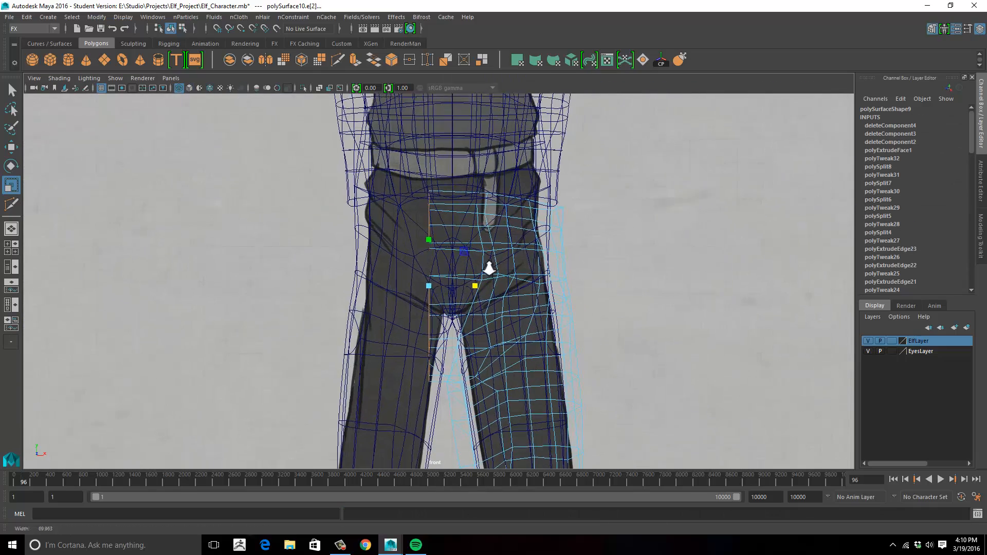
pyautogui.press('w')
pyautogui.moveTo(501, 283); pyautogui.dragTo(503, 282)
pyautogui.keyDown('alt'); pyautogui.moveTo(549, 320); pyautogui.dragTo(566, 214, button='middle'); pyautogui.keyUp('alt')
pyautogui.press('space')
pyautogui.press('space')
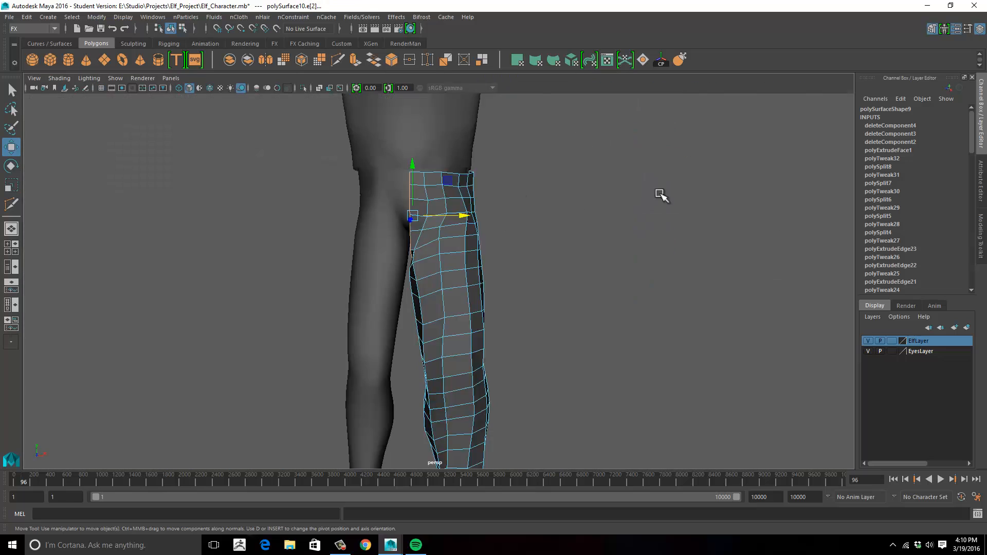
pyautogui.keyDown('alt'); pyautogui.moveTo(661, 194); pyautogui.dragTo(611, 206); pyautogui.keyUp('alt')
pyautogui.click(535, 245)
# - Sculpt the pant leg with the Grab tool, pulling it away from the leg for a looser fit down to the hem
pyautogui.keyDown('alt'); pyautogui.moveTo(533, 247); pyautogui.dragTo(496, 251); pyautogui.keyUp('alt')
pyautogui.keyDown('alt'); pyautogui.moveTo(496, 251); pyautogui.dragTo(564, 191, button='middle'); pyautogui.keyUp('alt')
pyautogui.keyDown('alt'); pyautogui.moveTo(563, 191); pyautogui.dragTo(507, 231); pyautogui.keyUp('alt')
pyautogui.click(463, 242)
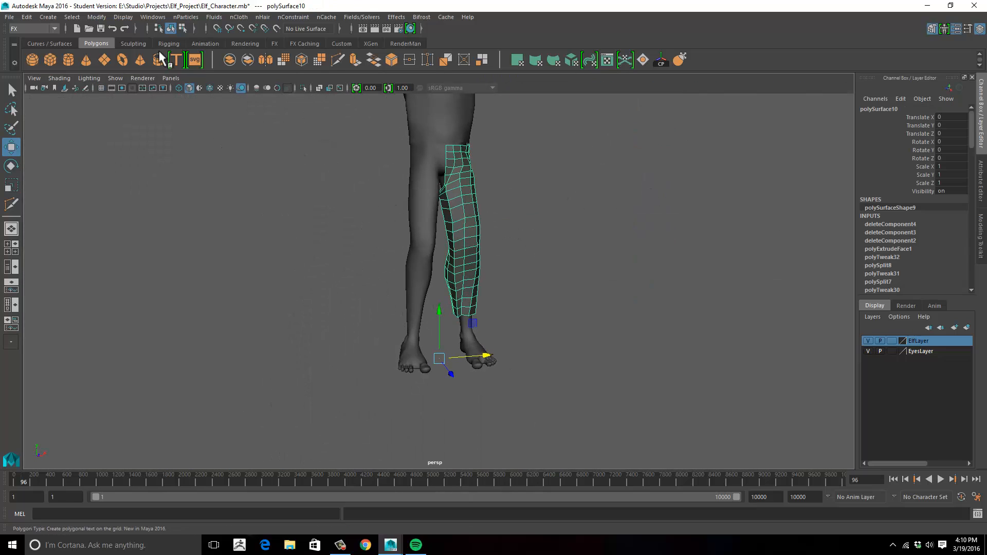
pyautogui.click(133, 43)
pyautogui.click(87, 60)
pyautogui.keyDown('alt'); pyautogui.moveTo(447, 228); pyautogui.dragTo(414, 185); pyautogui.keyUp('alt')
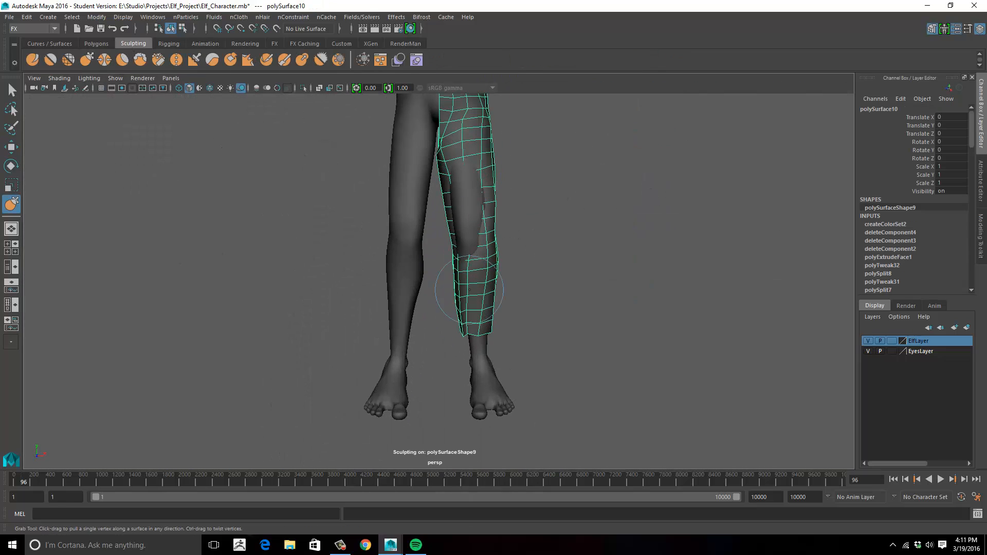
pyautogui.keyDown('alt'); pyautogui.moveTo(469, 289); pyautogui.dragTo(353, 251); pyautogui.keyUp('alt')
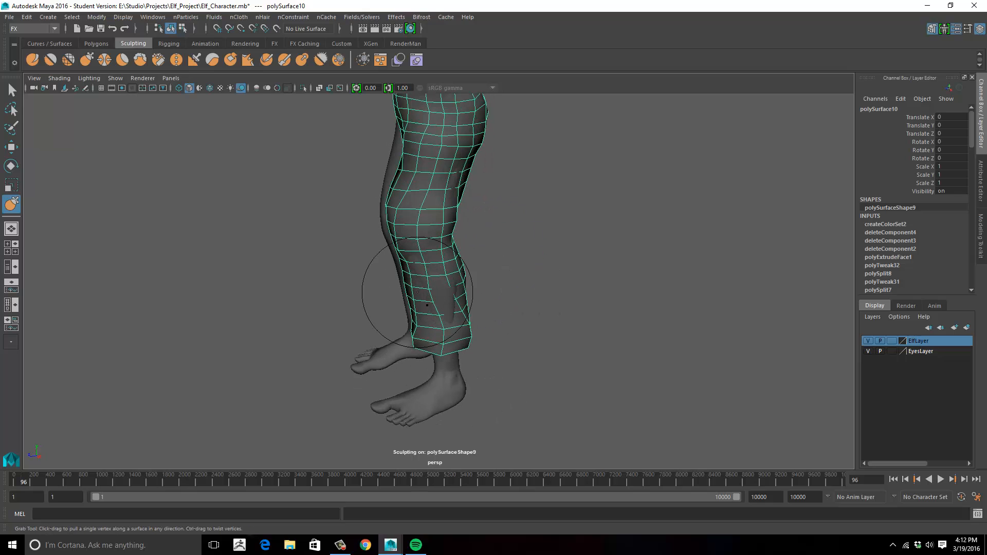
# - Adjust the crotch and upper inseam of the pant leg with the Grab tool
pyautogui.scroll(3, 457, 246)
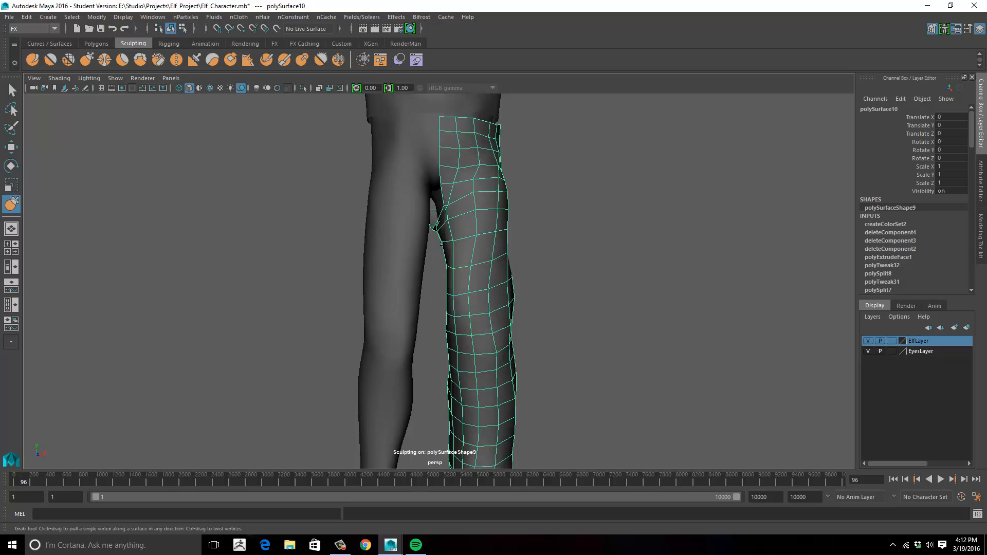
pyautogui.keyDown('alt'); pyautogui.moveTo(429, 225); pyautogui.dragTo(433, 200); pyautogui.keyUp('alt')
pyautogui.keyDown('alt'); pyautogui.moveTo(450, 123); pyautogui.dragTo(334, 198); pyautogui.keyUp('alt')
pyautogui.keyDown('alt'); pyautogui.moveTo(334, 198); pyautogui.dragTo(411, 210, button='right'); pyautogui.keyUp('alt')
pyautogui.keyDown('alt'); pyautogui.moveTo(509, 172); pyautogui.dragTo(533, 236, button='middle'); pyautogui.keyUp('alt')
# - Reshape the waist, hip and buttock area of the pant leg with the Grab tool so it clears the body
pyautogui.press('r')
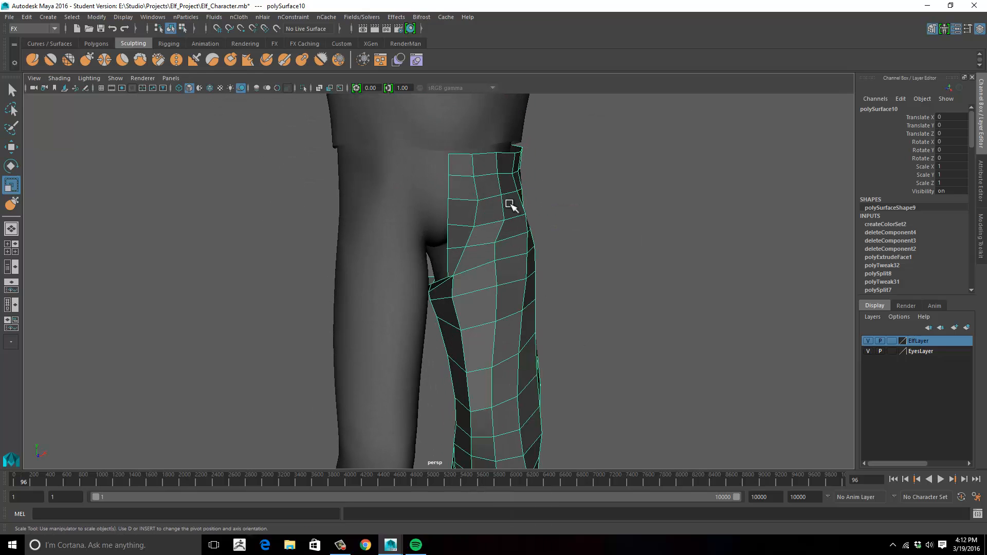
pyautogui.press('w')
pyautogui.moveTo(549, 192)
pyautogui.keyDown('alt'); pyautogui.mouseDown()
pyautogui.moveTo(548, 214)
pyautogui.moveTo(455, 241)
pyautogui.moveTo(524, 192)
pyautogui.moveTo(476, 215)
pyautogui.mouseUp(); pyautogui.keyUp('alt')
pyautogui.click(87, 60)
pyautogui.keyDown('alt'); pyautogui.moveTo(475, 216); pyautogui.dragTo(543, 226, button='right'); pyautogui.keyUp('alt')
pyautogui.keyDown('alt'); pyautogui.moveTo(401, 261); pyautogui.dragTo(264, 242); pyautogui.keyUp('alt')
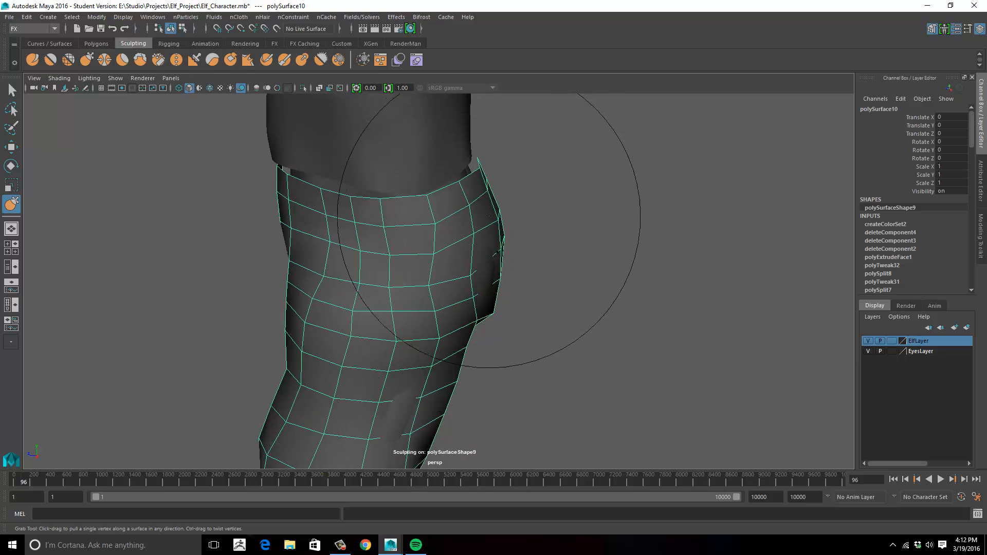
pyautogui.keyDown('alt'); pyautogui.moveTo(489, 214); pyautogui.dragTo(478, 201); pyautogui.keyUp('alt')
pyautogui.moveTo(462, 280)
pyautogui.keyDown('alt'); pyautogui.mouseDown()
pyautogui.moveTo(493, 292)
pyautogui.moveTo(333, 279)
pyautogui.moveTo(423, 322)
pyautogui.moveTo(294, 379)
pyautogui.moveTo(514, 388)
pyautogui.moveTo(584, 346)
pyautogui.moveTo(432, 280)
pyautogui.moveTo(309, 290)
pyautogui.moveTo(494, 273)
pyautogui.mouseUp(); pyautogui.keyUp('alt')
pyautogui.keyDown('alt'); pyautogui.moveTo(495, 273); pyautogui.dragTo(478, 319, button='middle'); pyautogui.keyUp('alt')
pyautogui.moveTo(478, 319)
pyautogui.keyDown('alt'); pyautogui.mouseDown()
pyautogui.moveTo(498, 278)
pyautogui.moveTo(509, 278)
pyautogui.mouseUp(); pyautogui.keyUp('alt')
# - Create a mirrored copy of the pant leg with Duplicate Special using a Scale X of -1
pyautogui.press('w')
pyautogui.click(509, 278)
pyautogui.click(457, 289)
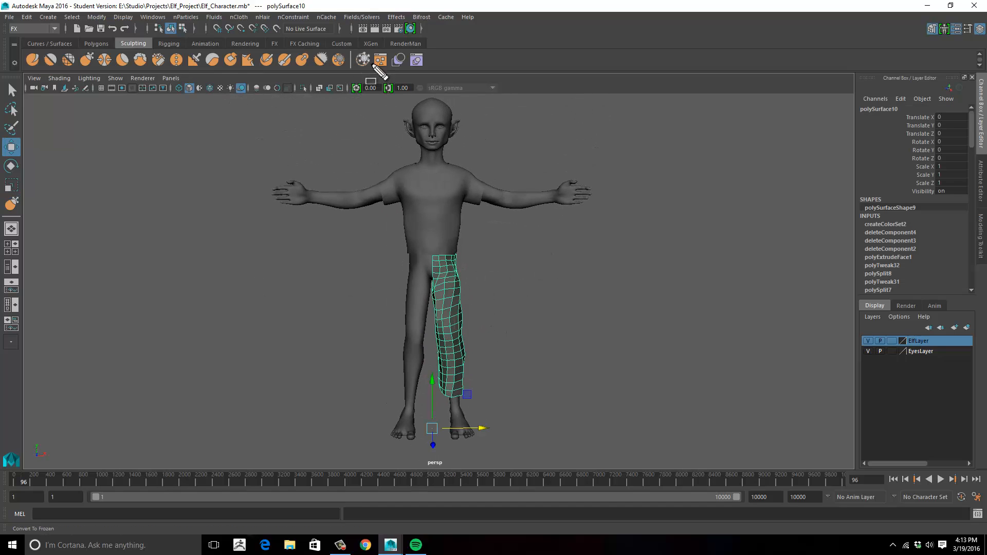
pyautogui.click(26, 17)
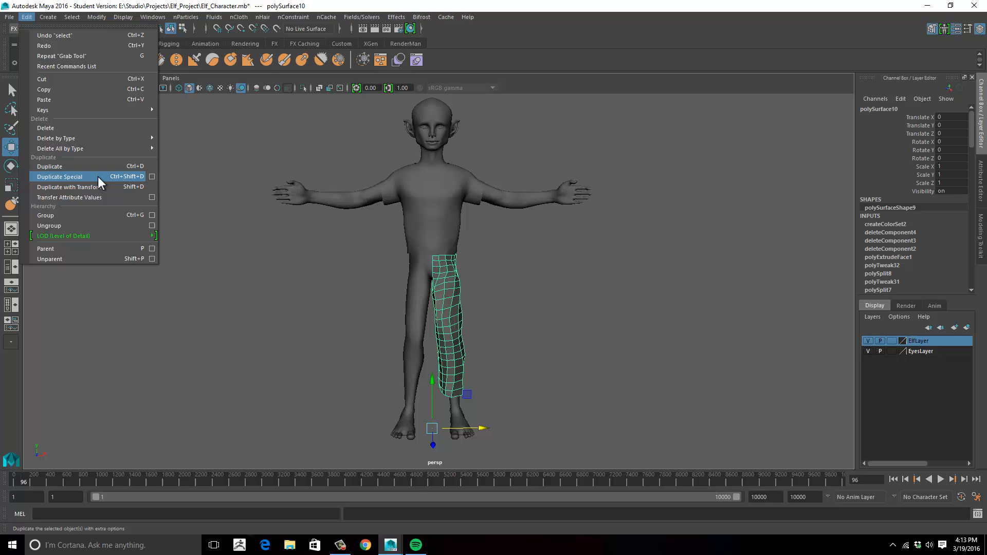
pyautogui.click(152, 177)
pyautogui.click(730, 200)
pyautogui.click(822, 200)
# - Inspect the centre seam between the two pant halves in the front view and select both halves
pyautogui.keyDown('alt'); pyautogui.moveTo(601, 248); pyautogui.dragTo(485, 220); pyautogui.keyUp('alt')
pyautogui.press('space')
pyautogui.press('space')
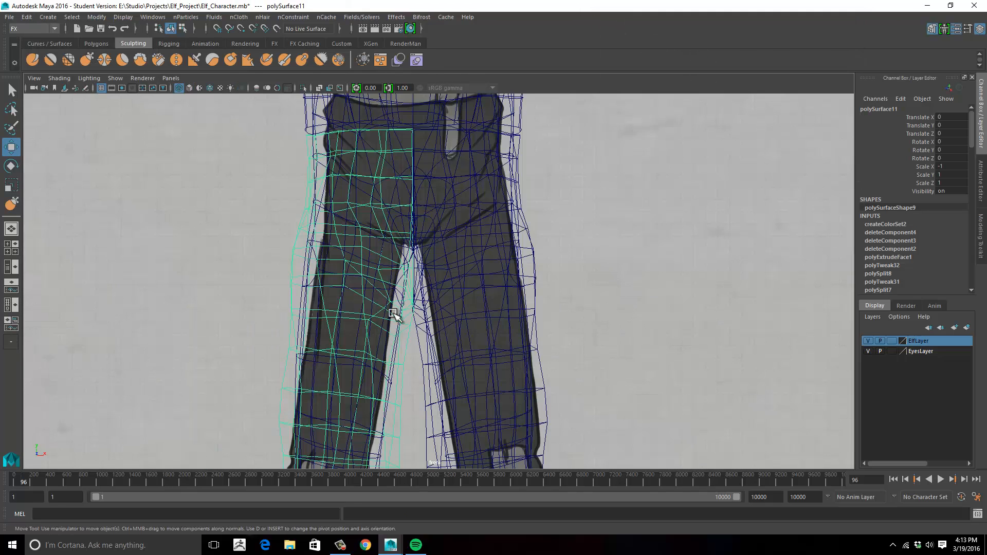
pyautogui.click(534, 247)
pyautogui.keyDown('alt'); pyautogui.moveTo(565, 252); pyautogui.dragTo(519, 264, button='middle'); pyautogui.keyUp('alt')
pyautogui.press('space')
pyautogui.press('space')
pyautogui.scroll(-3, 489, 225)
pyautogui.keyDown('shift'); pyautogui.click(443, 246); pyautogui.keyUp('shift')
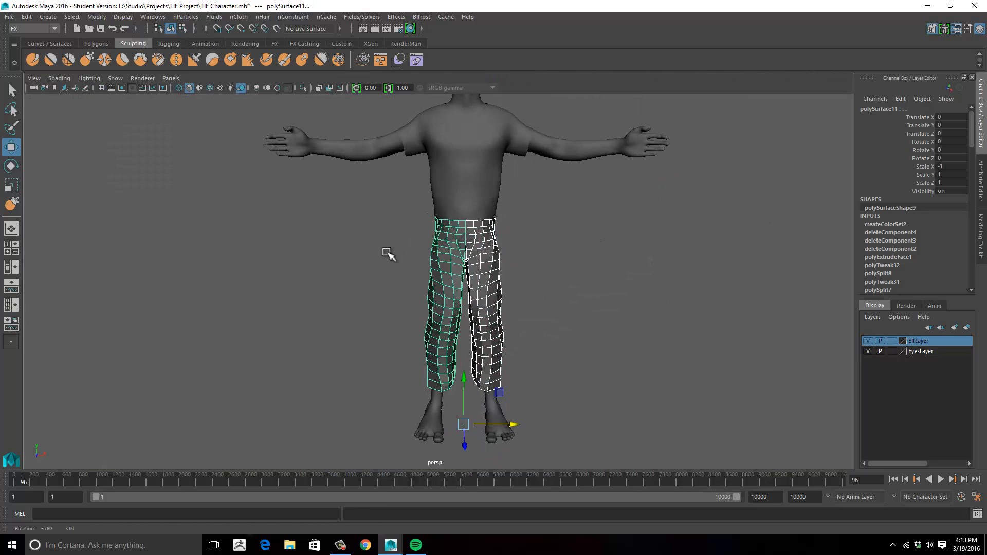
# - Combine the two pant halves into one mesh and move it along X away from the body
pyautogui.press('space')
pyautogui.click(261, 279)
pyautogui.click(324, 318)
pyautogui.moveTo(513, 425); pyautogui.dragTo(671, 418)
# - Flatten the vertices of the pants' centre seam by scaling them together along X, checking the alignment in the front view
pyautogui.scroll(3, 671, 370)
pyautogui.keyDown('alt'); pyautogui.moveTo(720, 349); pyautogui.dragTo(508, 343, button='middle'); pyautogui.keyUp('alt')
pyautogui.press('space')
pyautogui.press('space')
pyautogui.keyDown('alt'); pyautogui.moveTo(822, 268); pyautogui.dragTo(525, 267, button='middle'); pyautogui.keyUp('alt')
pyautogui.rightClick(535, 206)
pyautogui.moveTo(527, 203); pyautogui.dragTo(533, 177, button='right')
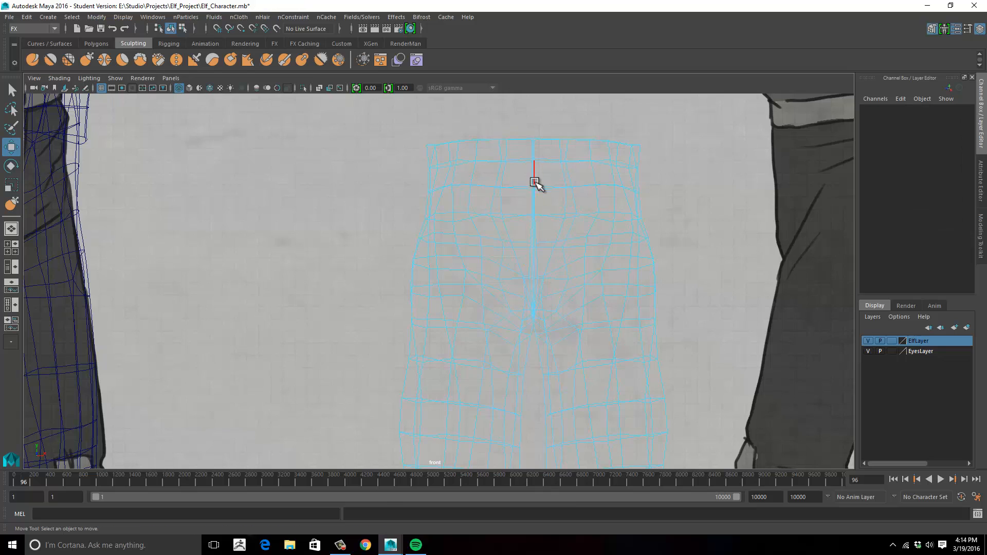
pyautogui.doubleClick(538, 261)
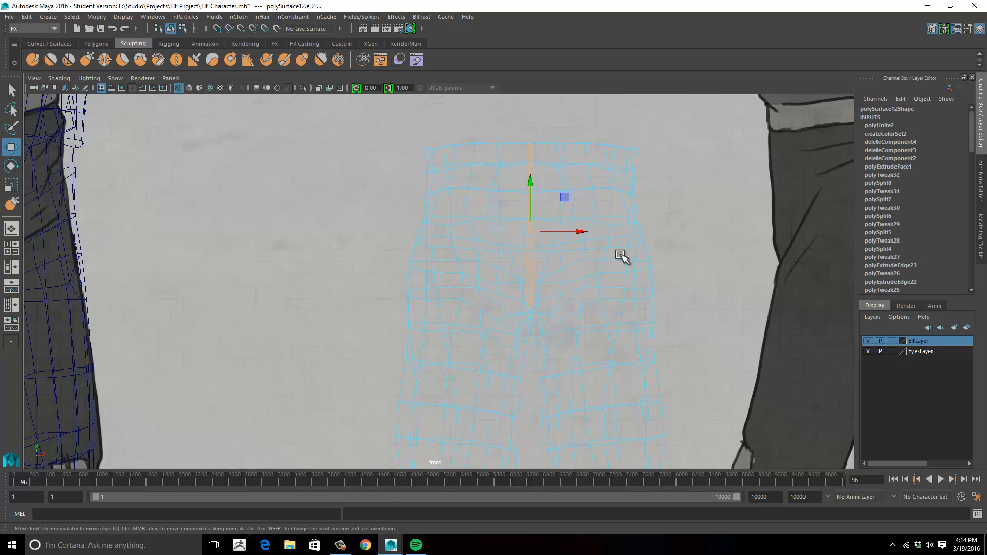
pyautogui.moveTo(551, 249); pyautogui.dragTo(496, 249, button='right')
pyautogui.press('e')
pyautogui.press('r')
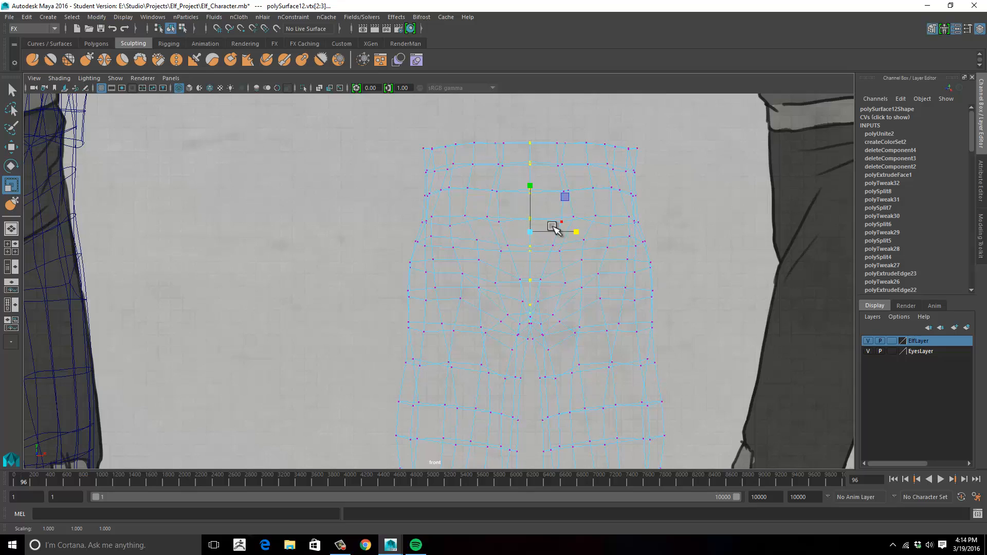
pyautogui.press('space')
pyautogui.press('space')
pyautogui.scroll(5, 560, 214)
pyautogui.moveTo(557, 220)
pyautogui.keyDown('alt'); pyautogui.mouseDown()
pyautogui.moveTo(499, 216)
pyautogui.moveTo(529, 223)
pyautogui.mouseUp(); pyautogui.keyUp('alt')
pyautogui.scroll(-6, 522, 223)
pyautogui.moveTo(521, 223)
pyautogui.keyDown('alt'); pyautogui.mouseDown(button='middle')
pyautogui.moveTo(498, 216)
pyautogui.moveTo(497, 225)
pyautogui.mouseUp(button='middle'); pyautogui.keyUp('alt')
# - Merge the pants' centre seam vertices with a distance threshold of 0.001, using the Modeling tool set, and return to object mode
pyautogui.click(44, 29)
pyautogui.click(39, 41)
pyautogui.click(229, 18)
pyautogui.moveTo(203, 19)
pyautogui.click(219, 115)
pyautogui.keyDown('alt'); pyautogui.moveTo(474, 220); pyautogui.dragTo(502, 222); pyautogui.keyUp('alt')
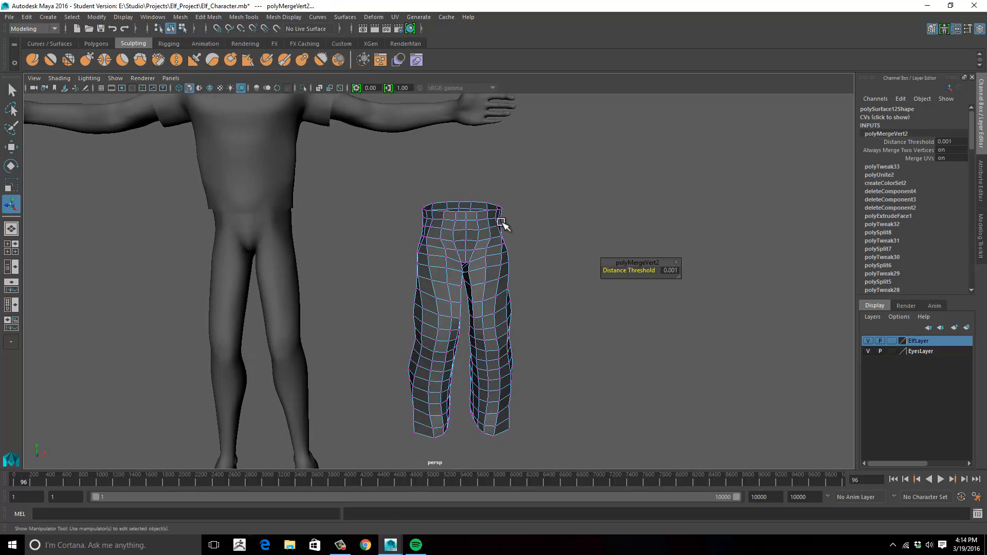
pyautogui.moveTo(501, 222); pyautogui.dragTo(544, 202, button='right')
pyautogui.click(555, 199)
pyautogui.click(478, 226)
pyautogui.keyDown('alt'); pyautogui.moveTo(478, 226); pyautogui.dragTo(507, 216); pyautogui.keyUp('alt')
pyautogui.click(515, 211)
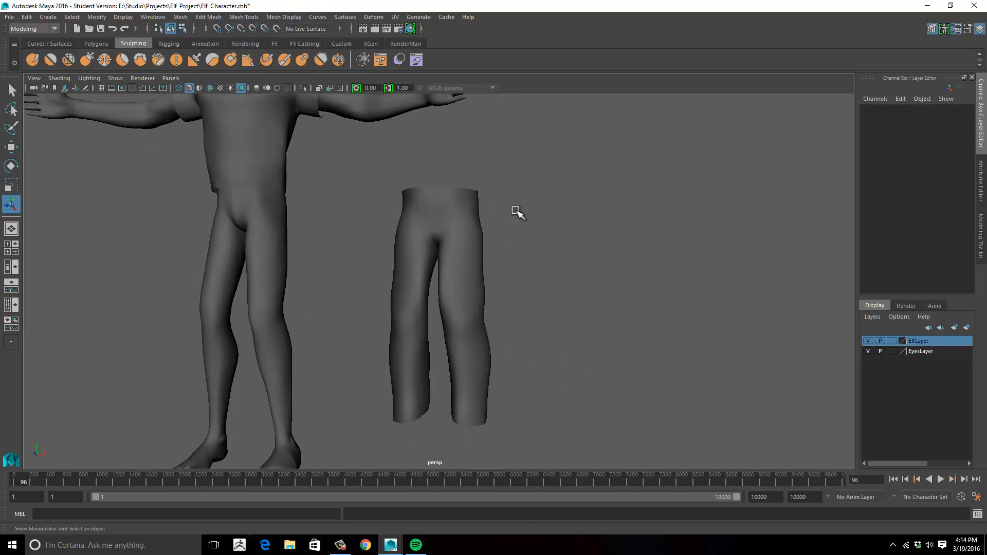
# - Delete all history in the scene and set the pants' Translate X to 0
pyautogui.click(467, 220)
pyautogui.click(26, 18)
pyautogui.moveTo(62, 147)
pyautogui.click(180, 154)
pyautogui.keyDown('alt'); pyautogui.moveTo(355, 173); pyautogui.dragTo(385, 193); pyautogui.keyUp('alt')
pyautogui.click(960, 119)
pyautogui.write('0')
pyautogui.press('Return')
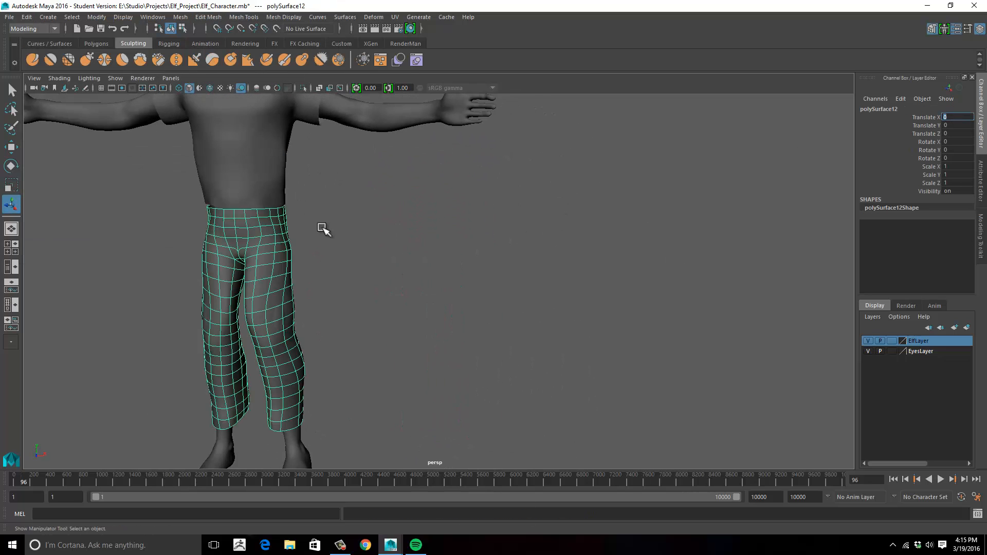
# - Turn off the pants' smooth preview and merge the overlapping vertices at the top of the crotch gap
pyautogui.keyDown('alt'); pyautogui.moveTo(322, 228); pyautogui.dragTo(435, 189, button='middle'); pyautogui.keyUp('alt')
pyautogui.keyDown('alt'); pyautogui.moveTo(434, 189); pyautogui.dragTo(579, 225, button='right'); pyautogui.keyUp('alt')
pyautogui.keyDown('alt'); pyautogui.moveTo(414, 175); pyautogui.dragTo(507, 259, button='middle'); pyautogui.keyUp('alt')
pyautogui.keyDown('alt'); pyautogui.moveTo(506, 259); pyautogui.dragTo(576, 275, button='right'); pyautogui.keyUp('alt')
pyautogui.keyDown('alt'); pyautogui.moveTo(355, 177); pyautogui.dragTo(395, 254); pyautogui.keyUp('alt')
pyautogui.press('1')
pyautogui.moveTo(395, 262); pyautogui.dragTo(346, 264, button='right')
pyautogui.click(389, 266)
pyautogui.press('w')
pyautogui.moveTo(389, 266); pyautogui.dragTo(364, 277)
pyautogui.keyDown('alt'); pyautogui.moveTo(364, 277); pyautogui.dragTo(394, 287); pyautogui.keyUp('alt')
pyautogui.click(180, 18)
pyautogui.moveTo(208, 18)
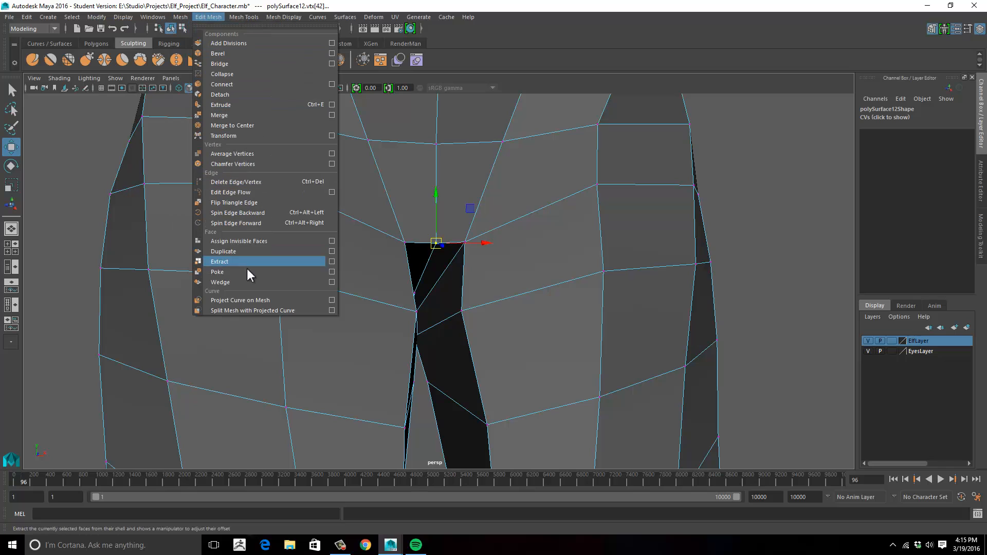
pyautogui.click(245, 116)
# - Repeat the vertex merge on the remaining open points along the crotch seam and restore the smooth preview
pyautogui.keyDown('alt'); pyautogui.moveTo(254, 139); pyautogui.dragTo(406, 278, button='right'); pyautogui.keyUp('alt')
pyautogui.keyDown('alt'); pyautogui.moveTo(406, 277); pyautogui.dragTo(346, 275); pyautogui.keyUp('alt')
pyautogui.click(347, 276)
pyautogui.press('w')
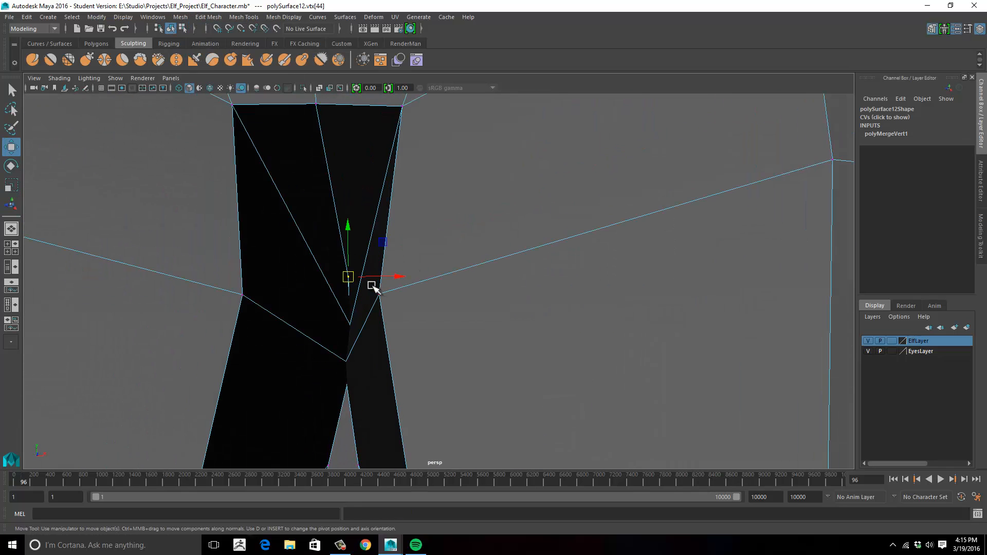
pyautogui.press('f')
pyautogui.press('g')
pyautogui.press('g')
pyautogui.keyDown('alt'); pyautogui.moveTo(408, 282); pyautogui.dragTo(422, 258); pyautogui.keyUp('alt')
pyautogui.click(199, 196)
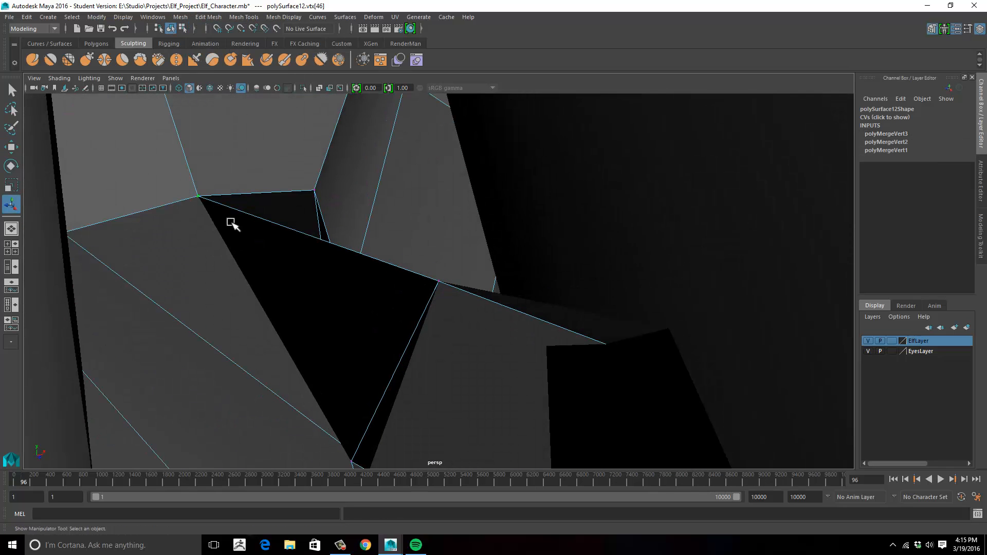
pyautogui.press('g')
pyautogui.press('g')
pyautogui.keyDown('alt'); pyautogui.moveTo(252, 228); pyautogui.dragTo(7, 234, button='right'); pyautogui.keyUp('alt')
pyautogui.keyDown('alt'); pyautogui.moveTo(195, 216); pyautogui.dragTo(242, 214); pyautogui.keyUp('alt')
pyautogui.moveTo(242, 213)
pyautogui.keyDown('alt'); pyautogui.mouseDown(button='right')
pyautogui.moveTo(544, 215)
pyautogui.moveTo(247, 205)
pyautogui.mouseUp(button='right'); pyautogui.keyUp('alt')
pyautogui.keyDown('alt'); pyautogui.moveTo(247, 204); pyautogui.dragTo(391, 210); pyautogui.keyUp('alt')
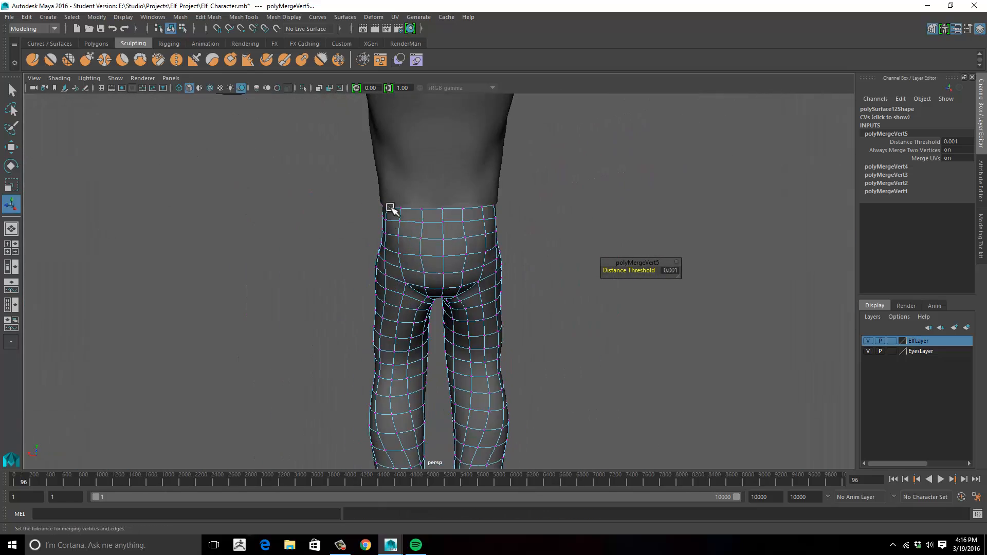
# - Reposition the matching pair of vertices on the two sides of the buttocks with the Move tool
pyautogui.keyDown('alt'); pyautogui.moveTo(390, 208); pyautogui.dragTo(393, 172, button='middle'); pyautogui.keyUp('alt')
pyautogui.click(544, 186)
pyautogui.keyDown('alt'); pyautogui.moveTo(544, 186); pyautogui.dragTo(616, 232, button='right'); pyautogui.keyUp('alt')
pyautogui.keyDown('alt'); pyautogui.moveTo(617, 232); pyautogui.dragTo(639, 220, button='middle'); pyautogui.keyUp('alt')
pyautogui.click(538, 234)
pyautogui.keyDown('shift'); pyautogui.click(363, 247); pyautogui.keyUp('shift')
pyautogui.press('w')
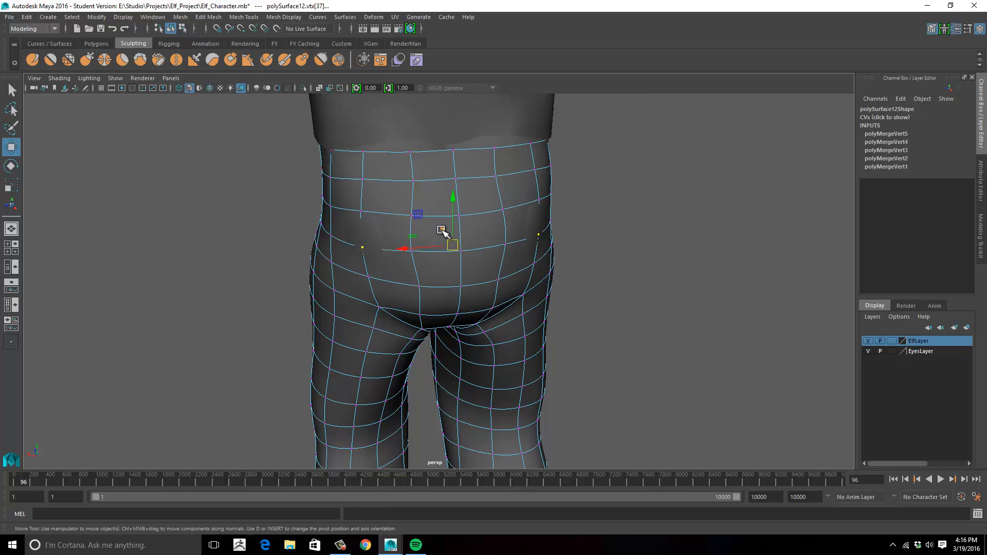
pyautogui.keyDown('alt'); pyautogui.moveTo(442, 231); pyautogui.dragTo(477, 229); pyautogui.keyUp('alt')
# - Adjust the matching pair of vertices on the back of the waistband by scaling them along X
pyautogui.click(391, 176)
pyautogui.keyDown('alt'); pyautogui.moveTo(560, 173); pyautogui.dragTo(494, 177); pyautogui.keyUp('alt')
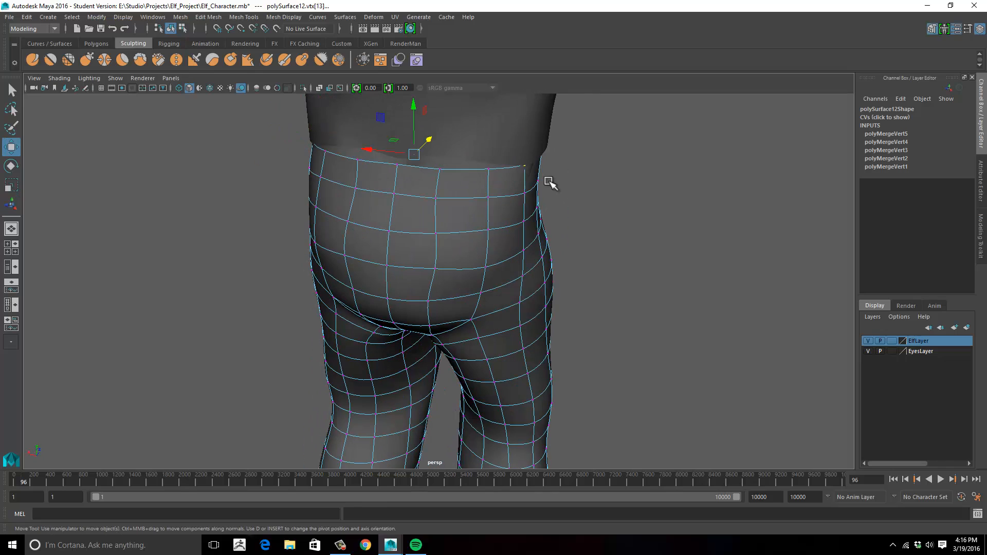
pyautogui.press('r')
pyautogui.moveTo(366, 149); pyautogui.dragTo(369, 149)
pyautogui.keyDown('alt'); pyautogui.moveTo(607, 252); pyautogui.dragTo(485, 295); pyautogui.keyUp('alt')
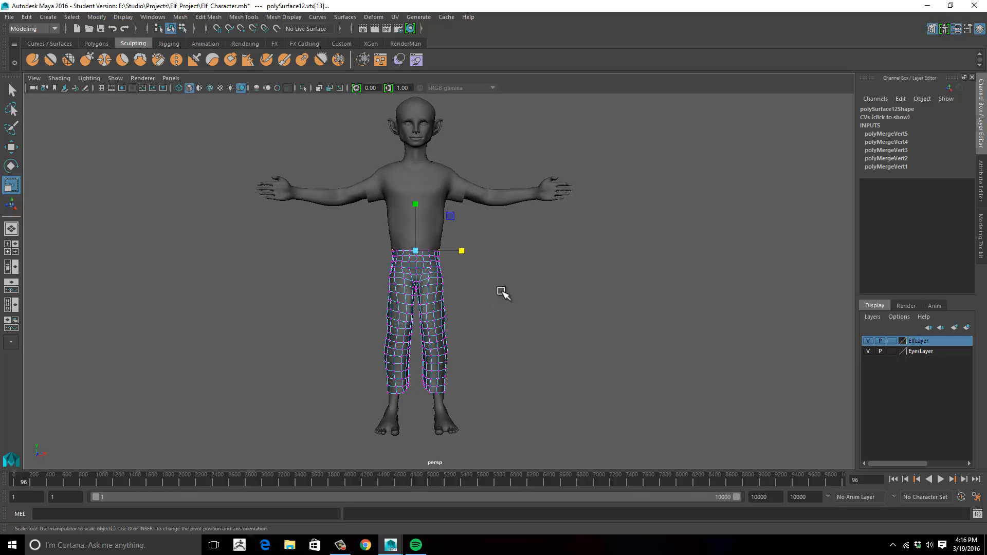
# - Adjust the height and tilt of the upper vertex rows at the pants' waist by moving and rotating them together
pyautogui.keyDown('alt'); pyautogui.moveTo(501, 291); pyautogui.dragTo(586, 206, button='right'); pyautogui.keyUp('alt')
pyautogui.keyDown('alt'); pyautogui.moveTo(586, 205); pyautogui.dragTo(684, 212, button='middle'); pyautogui.keyUp('alt')
pyautogui.moveTo(304, 199); pyautogui.dragTo(546, 241)
pyautogui.moveTo(298, 160); pyautogui.dragTo(555, 250)
pyautogui.press('w')
pyautogui.moveTo(425, 211); pyautogui.dragTo(425, 186)
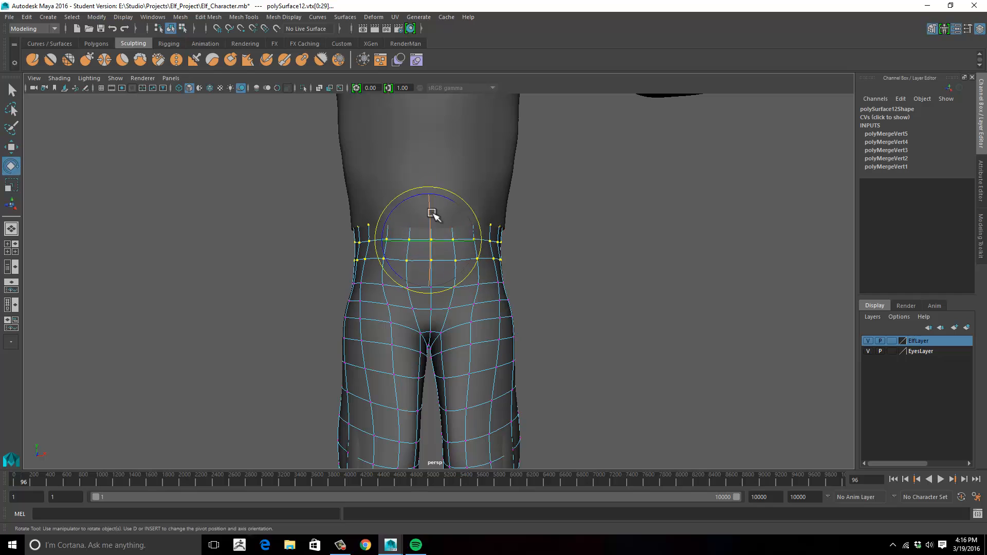
pyautogui.keyDown('alt'); pyautogui.moveTo(438, 238); pyautogui.dragTo(534, 257); pyautogui.keyUp('alt')
pyautogui.moveTo(476, 245); pyautogui.dragTo(472, 246)
pyautogui.keyDown('alt'); pyautogui.moveTo(553, 234); pyautogui.dragTo(465, 218); pyautogui.keyUp('alt')
pyautogui.moveTo(500, 214); pyautogui.dragTo(498, 212)
pyautogui.keyDown('alt'); pyautogui.moveTo(452, 213); pyautogui.dragTo(319, 218, button='right'); pyautogui.keyUp('alt')
pyautogui.keyDown('alt'); pyautogui.moveTo(308, 218); pyautogui.dragTo(190, 219); pyautogui.keyUp('alt')
pyautogui.keyDown('alt'); pyautogui.moveTo(190, 218); pyautogui.dragTo(288, 195, button='right'); pyautogui.keyUp('alt')
# - Reshape the top vertex row of the waistband by scaling it and raising it slightly
pyautogui.moveTo(277, 147); pyautogui.dragTo(566, 203)
pyautogui.keyDown('alt'); pyautogui.moveTo(561, 199); pyautogui.dragTo(645, 194); pyautogui.keyUp('alt')
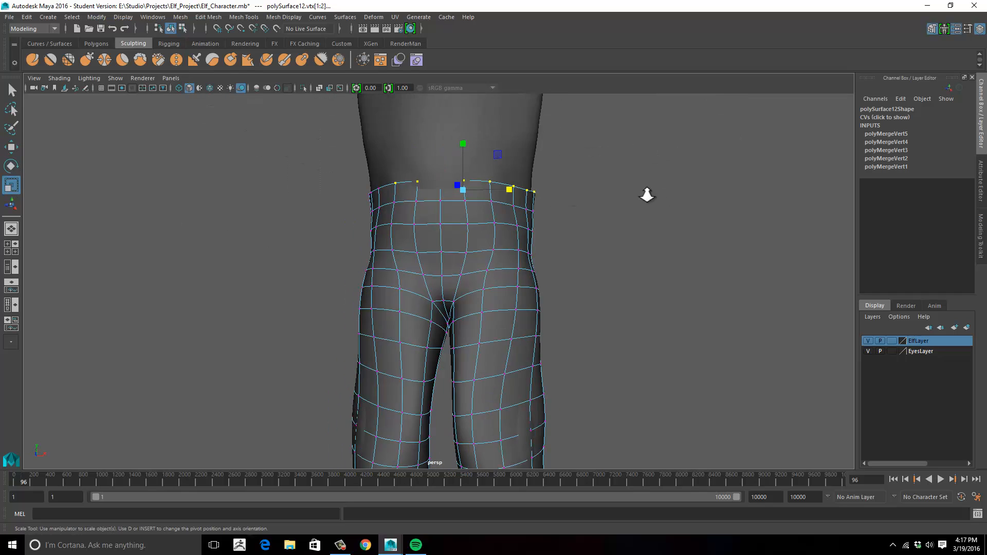
pyautogui.keyDown('alt'); pyautogui.moveTo(646, 193); pyautogui.dragTo(602, 190, button='right'); pyautogui.keyUp('alt')
pyautogui.moveTo(344, 155); pyautogui.dragTo(568, 217)
pyautogui.press('w')
pyautogui.moveTo(451, 159); pyautogui.dragTo(451, 153)
# - Scale the matching outer-side vertices near both knees together along X to adjust the width of the pant legs
pyautogui.keyDown('alt'); pyautogui.moveTo(442, 193); pyautogui.dragTo(506, 217); pyautogui.keyUp('alt')
pyautogui.press('r')
pyautogui.keyDown('alt'); pyautogui.moveTo(506, 223); pyautogui.dragTo(448, 241, button='right'); pyautogui.keyUp('alt')
pyautogui.keyDown('alt'); pyautogui.moveTo(449, 241); pyautogui.dragTo(389, 226); pyautogui.keyUp('alt')
pyautogui.keyDown('alt'); pyautogui.moveTo(391, 288); pyautogui.dragTo(390, 227, button='middle'); pyautogui.keyUp('alt')
pyautogui.keyDown('alt'); pyautogui.moveTo(390, 227); pyautogui.dragTo(463, 239, button='right'); pyautogui.keyUp('alt')
pyautogui.click(536, 263)
pyautogui.keyDown('shift'); pyautogui.click(533, 297); pyautogui.keyUp('shift')
pyautogui.keyDown('alt'); pyautogui.moveTo(323, 270); pyautogui.dragTo(347, 268); pyautogui.keyUp('alt')
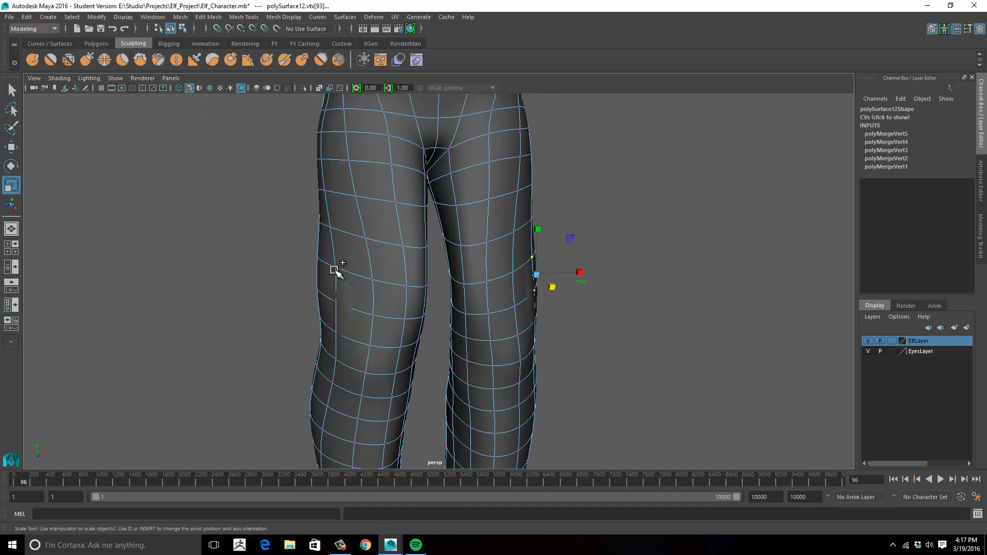
pyautogui.keyDown('shift'); pyautogui.click(336, 330); pyautogui.keyUp('shift')
pyautogui.moveTo(550, 332)
pyautogui.keyDown('alt'); pyautogui.mouseDown()
pyautogui.moveTo(496, 341)
pyautogui.moveTo(545, 326)
pyautogui.mouseUp(); pyautogui.keyUp('alt')
pyautogui.keyDown('shift'); pyautogui.click(531, 328); pyautogui.keyUp('shift')
pyautogui.moveTo(480, 294); pyautogui.dragTo(488, 308)
pyautogui.keyDown('alt'); pyautogui.moveTo(488, 288); pyautogui.dragTo(404, 231, button='right'); pyautogui.keyUp('alt')
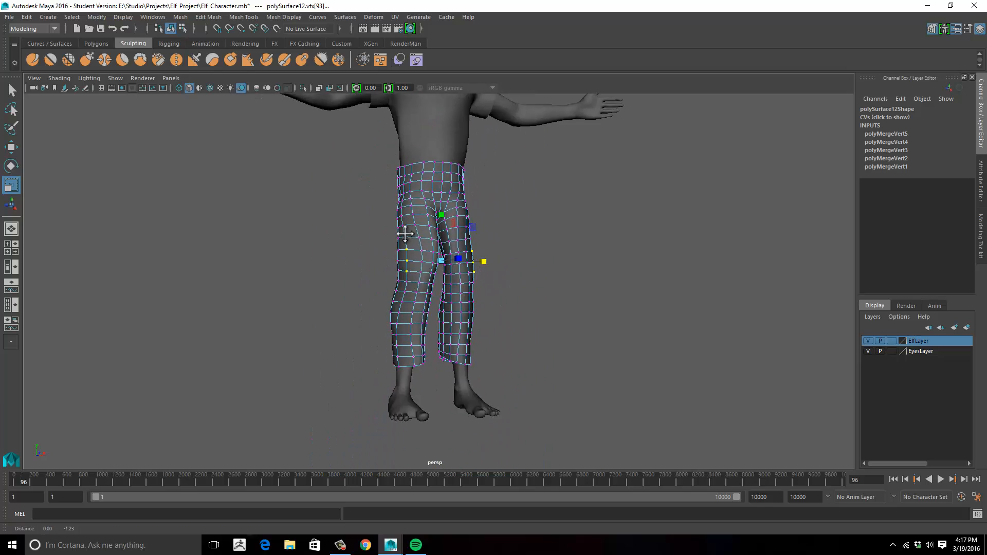
# - Return to object mode and review the fit of the shaded pants on the character from several angles
pyautogui.keyDown('alt'); pyautogui.moveTo(560, 273); pyautogui.dragTo(421, 288); pyautogui.keyUp('alt')
pyautogui.click(519, 276)
pyautogui.moveTo(421, 291); pyautogui.dragTo(446, 268, button='right')
pyautogui.moveTo(488, 278)
pyautogui.keyDown('alt'); pyautogui.mouseDown()
pyautogui.moveTo(324, 275)
pyautogui.moveTo(494, 275)
pyautogui.mouseUp(); pyautogui.keyUp('alt')
pyautogui.keyDown('alt'); pyautogui.moveTo(493, 276); pyautogui.dragTo(566, 278, button='right'); pyautogui.keyUp('alt')
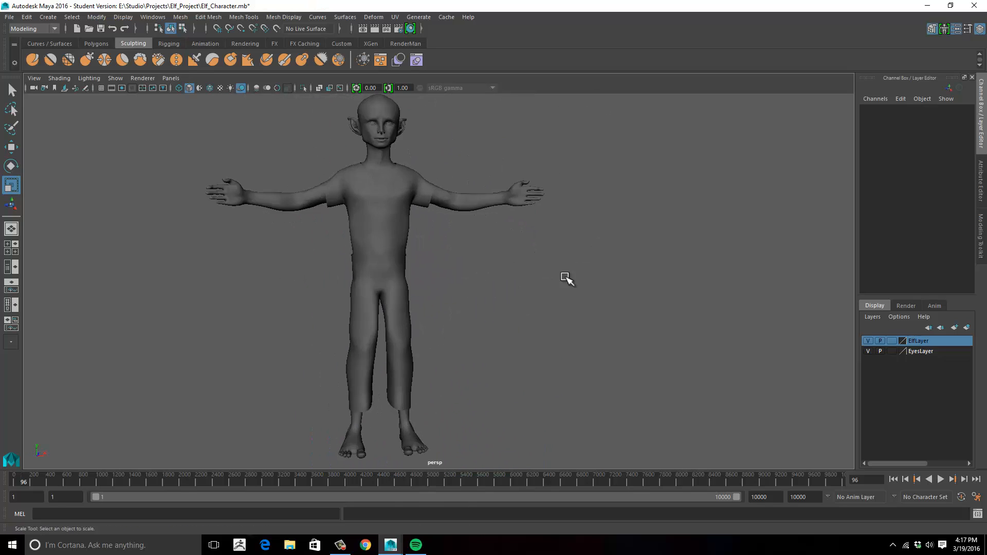
pyautogui.keyDown('alt'); pyautogui.moveTo(514, 276); pyautogui.dragTo(561, 276, button='middle'); pyautogui.keyUp('alt')
pyautogui.keyDown('alt'); pyautogui.moveTo(561, 276); pyautogui.dragTo(565, 276); pyautogui.keyUp('alt')
pyautogui.hotkey('alt', 'Tab')
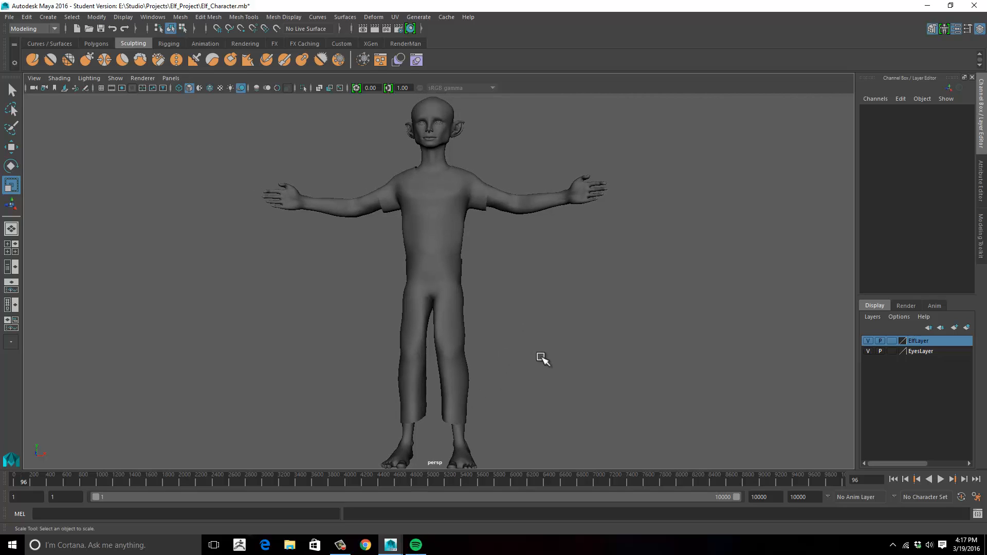
pyautogui.keyDown('alt'); pyautogui.moveTo(539, 357); pyautogui.dragTo(436, 310); pyautogui.keyUp('alt')
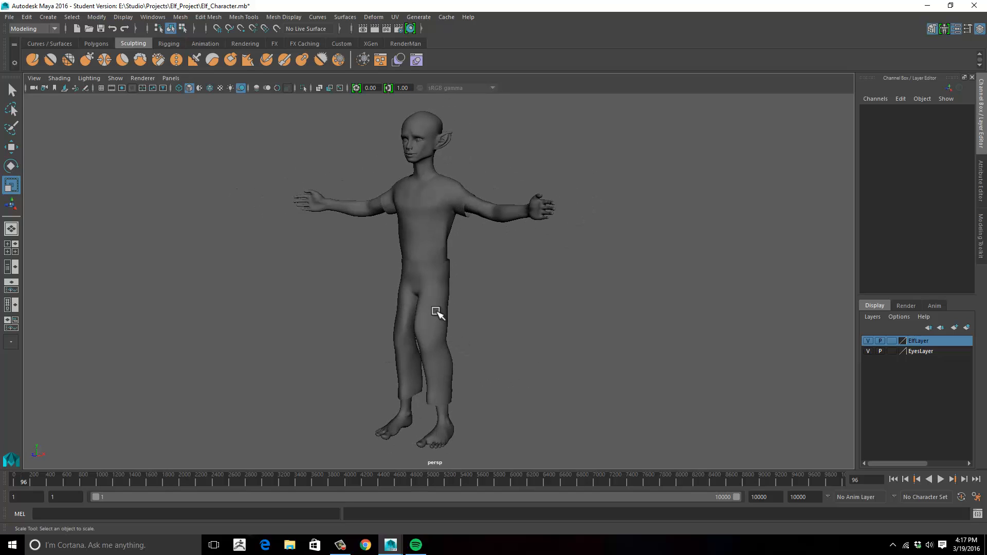
# - Select the pants and examine their wireframe topology on the character from the front and sides
pyautogui.click(436, 308)
pyautogui.keyDown('alt'); pyautogui.moveTo(481, 367); pyautogui.dragTo(474, 224); pyautogui.keyUp('alt')
pyautogui.scroll(3, 503, 315)
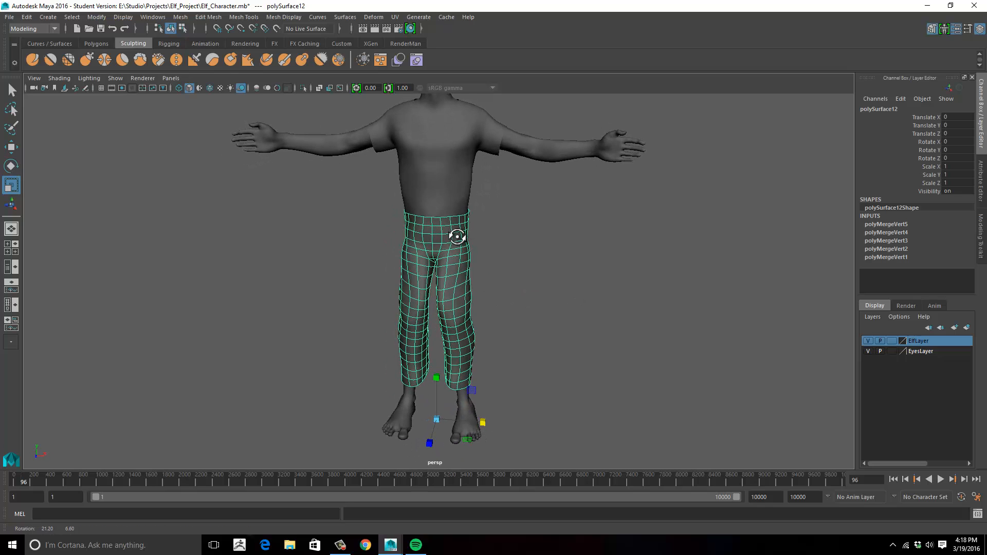
pyautogui.scroll(5, 471, 257)
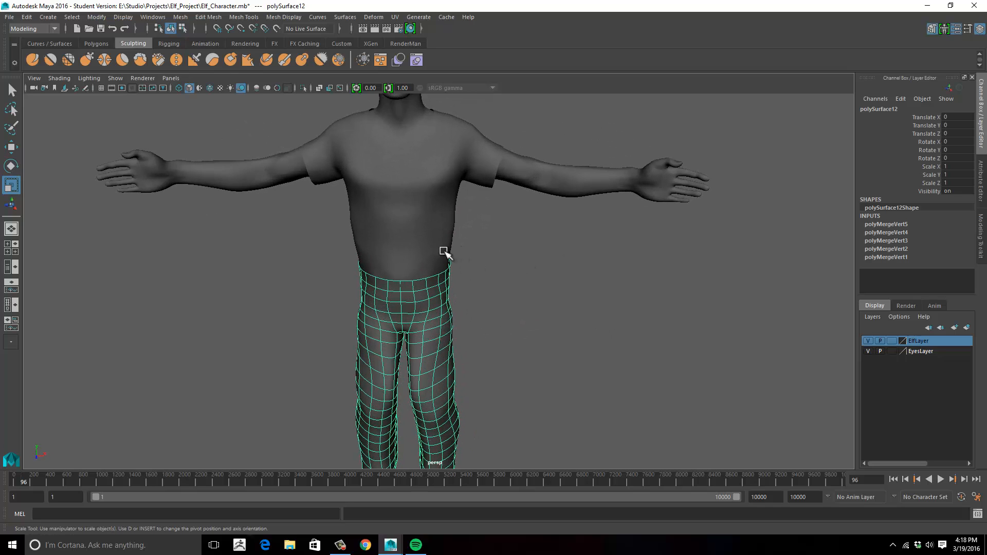
pyautogui.keyDown('alt'); pyautogui.moveTo(463, 257); pyautogui.dragTo(448, 245); pyautogui.keyUp('alt')
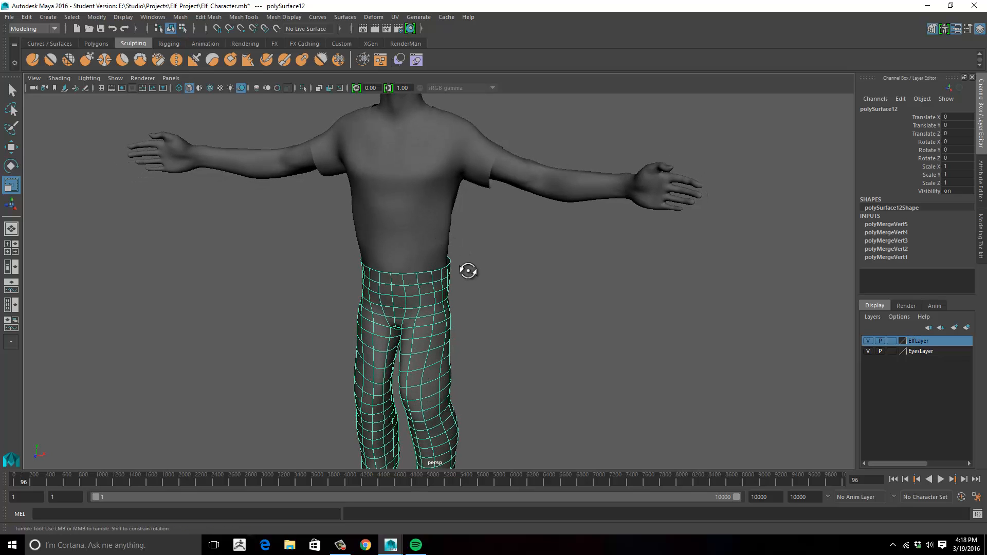
pyautogui.keyDown('alt'); pyautogui.moveTo(468, 271); pyautogui.dragTo(489, 257); pyautogui.keyUp('alt')
pyautogui.scroll(-6, 564, 227)
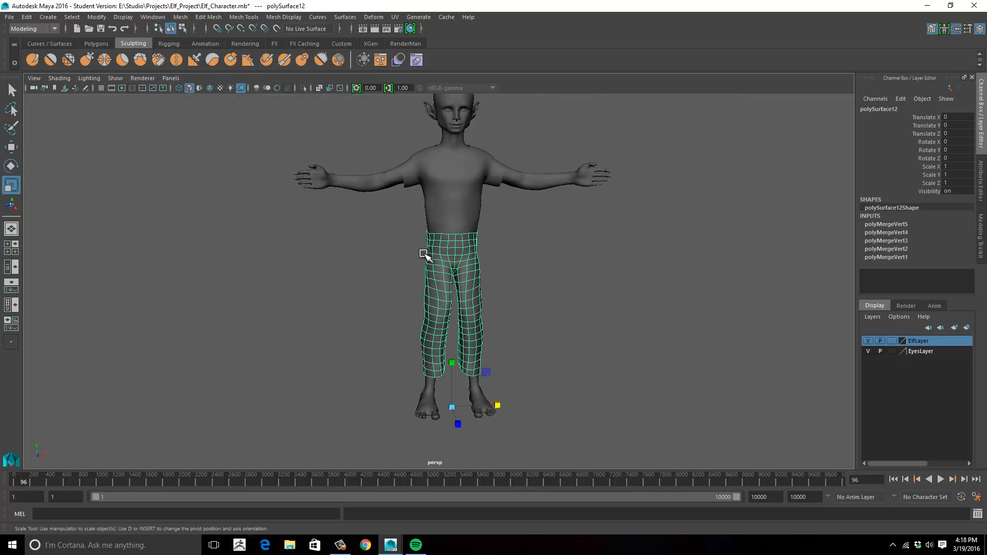
pyautogui.keyDown('alt'); pyautogui.moveTo(424, 256); pyautogui.dragTo(434, 241); pyautogui.keyUp('alt')
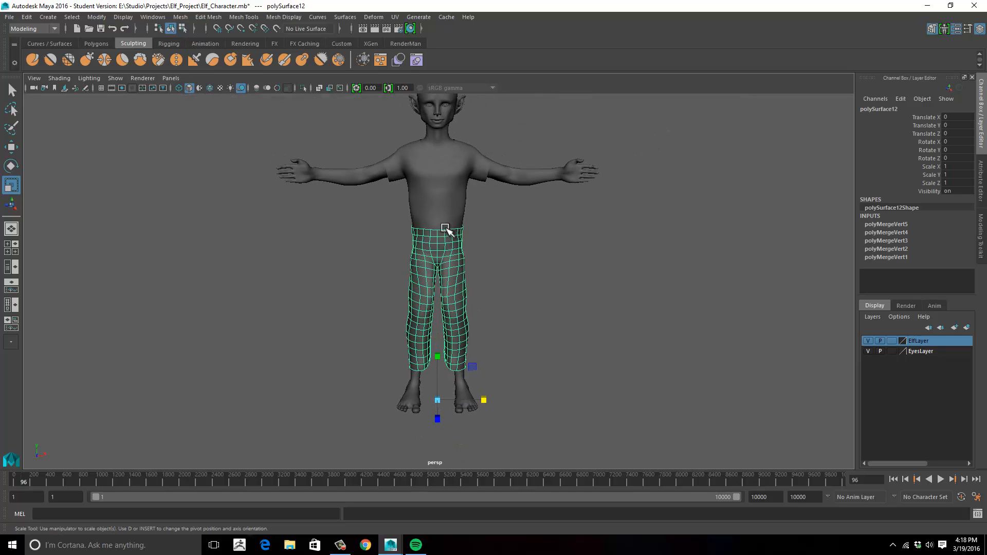
pyautogui.keyDown('alt'); pyautogui.moveTo(512, 231); pyautogui.dragTo(479, 255); pyautogui.keyUp('alt')
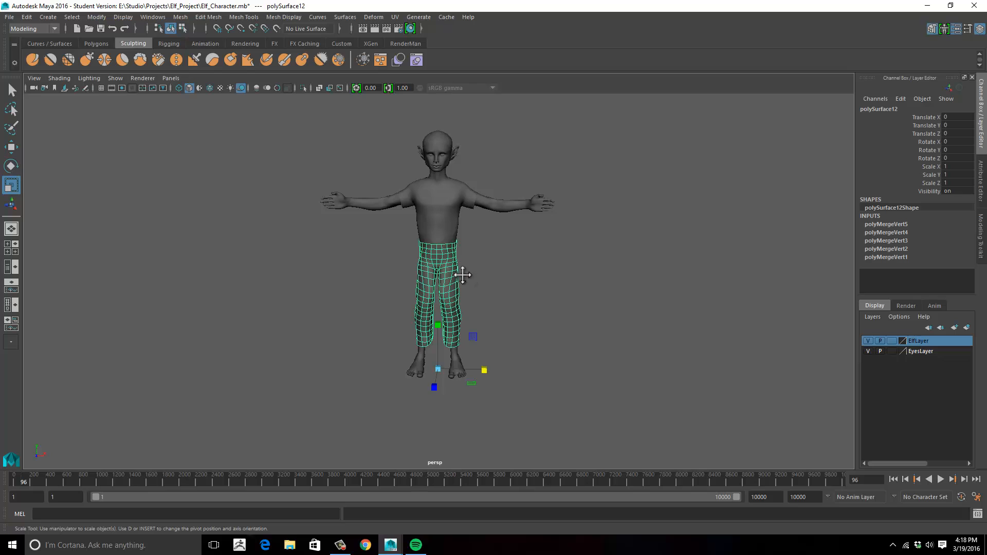
pyautogui.keyDown('alt'); pyautogui.moveTo(462, 275); pyautogui.dragTo(534, 280, button='right'); pyautogui.keyUp('alt')
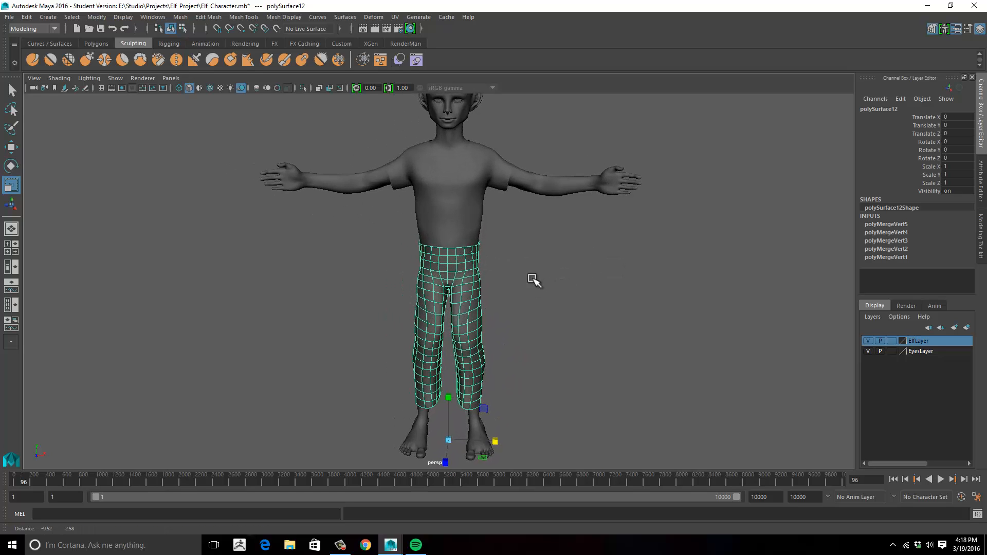
pyautogui.keyDown('alt'); pyautogui.moveTo(533, 280); pyautogui.dragTo(493, 310); pyautogui.keyUp('alt')
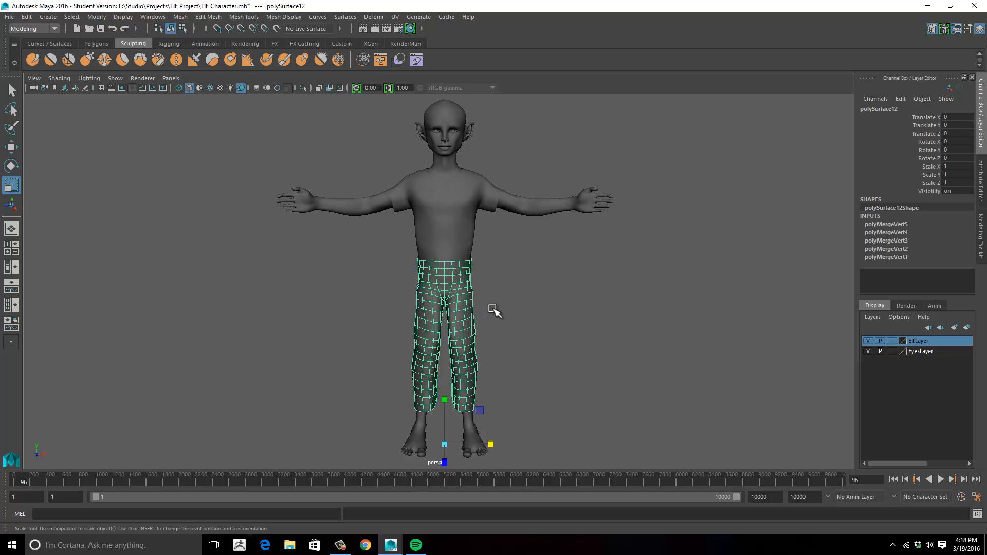
pyautogui.keyDown('alt'); pyautogui.moveTo(484, 307); pyautogui.dragTo(484, 308, button='middle'); pyautogui.keyUp('alt')
pyautogui.keyDown('alt'); pyautogui.moveTo(485, 309); pyautogui.dragTo(541, 301); pyautogui.keyUp('alt')
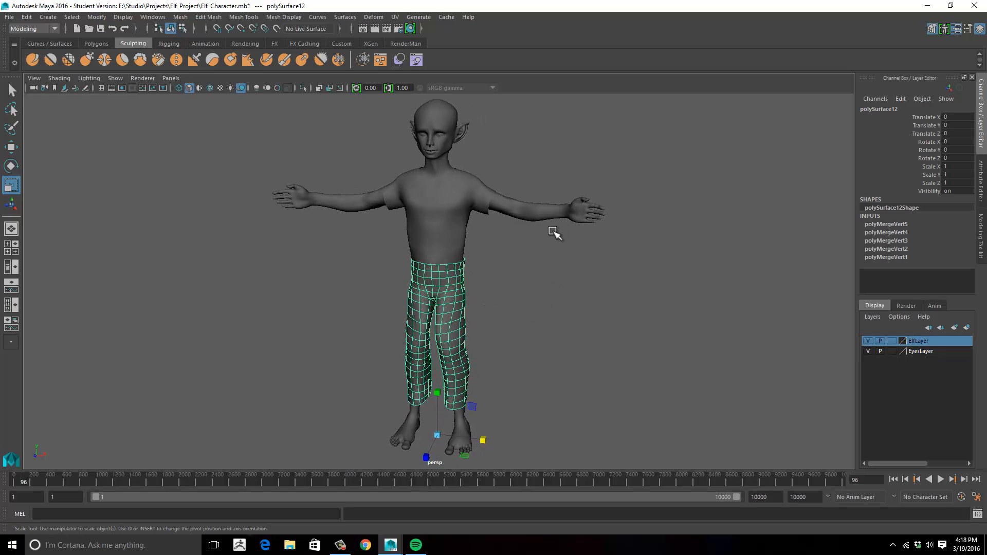
# - Select the shirt and examine how it sits above the pants
pyautogui.click(552, 214)
pyautogui.keyDown('alt'); pyautogui.moveTo(488, 348); pyautogui.dragTo(501, 350); pyautogui.keyUp('alt')
pyautogui.click(506, 274)
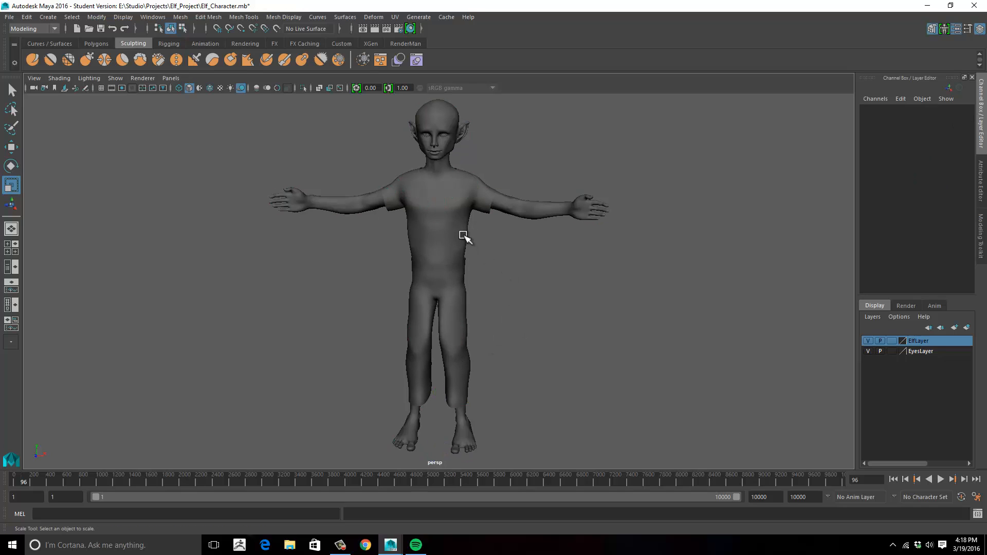
pyautogui.click(475, 206)
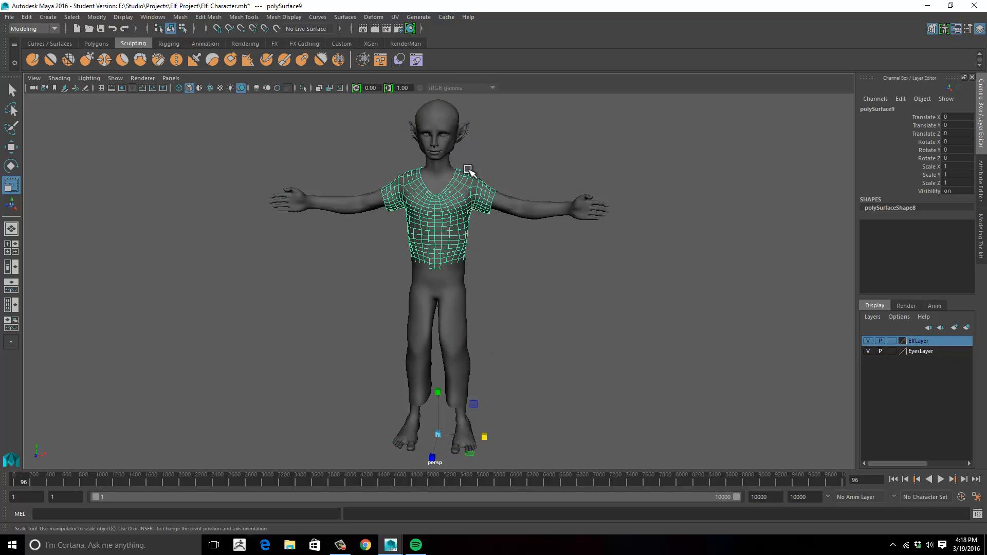
pyautogui.keyDown('alt'); pyautogui.moveTo(506, 292); pyautogui.dragTo(510, 230); pyautogui.keyUp('alt')
# - Select the pants and delete the history of all objects in the scene
pyautogui.click(462, 294)
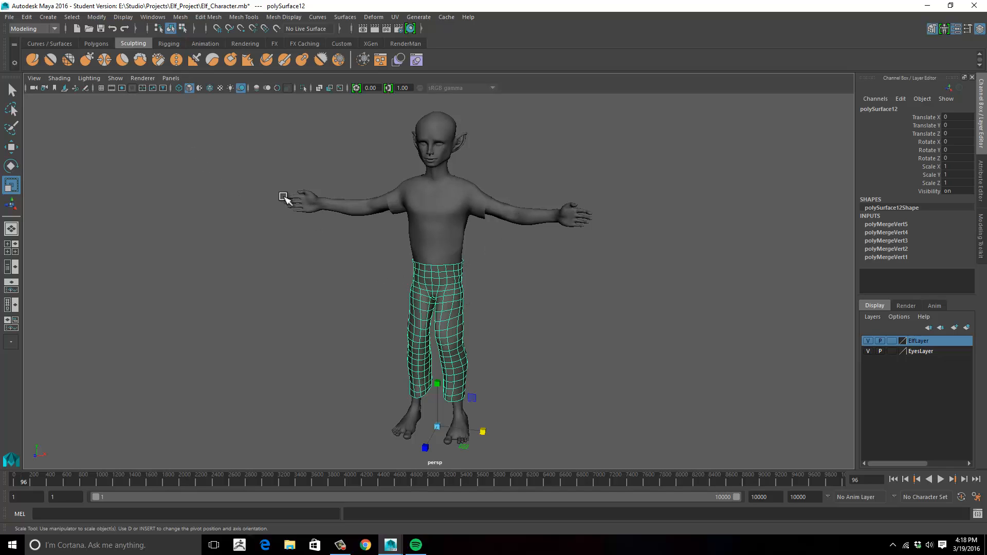
pyautogui.click(29, 18)
pyautogui.moveTo(73, 149)
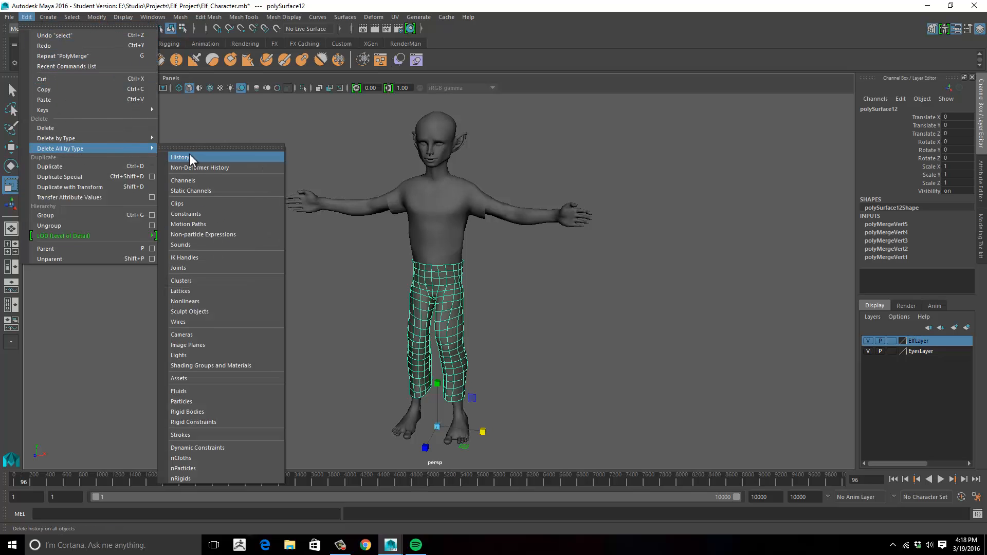
pyautogui.click(202, 158)
# - Select the body, shirt and pants together and freeze their transformations
pyautogui.keyDown('alt'); pyautogui.moveTo(298, 207); pyautogui.dragTo(346, 250); pyautogui.keyUp('alt')
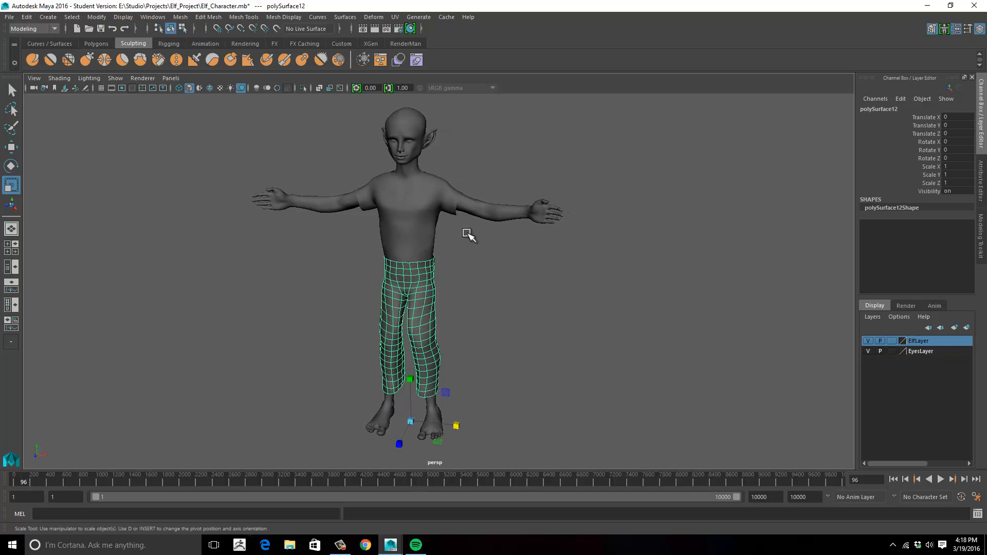
pyautogui.click(487, 219)
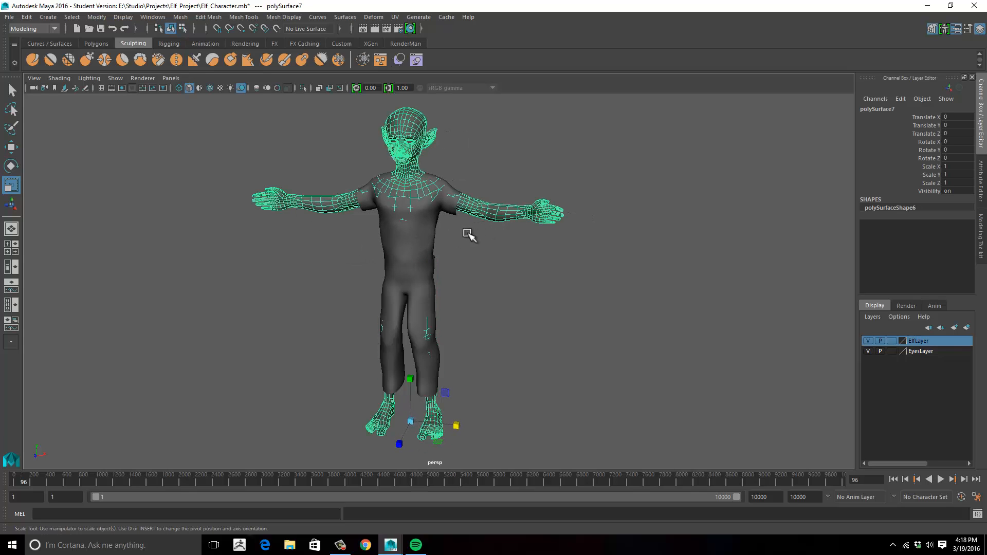
pyautogui.click(430, 380)
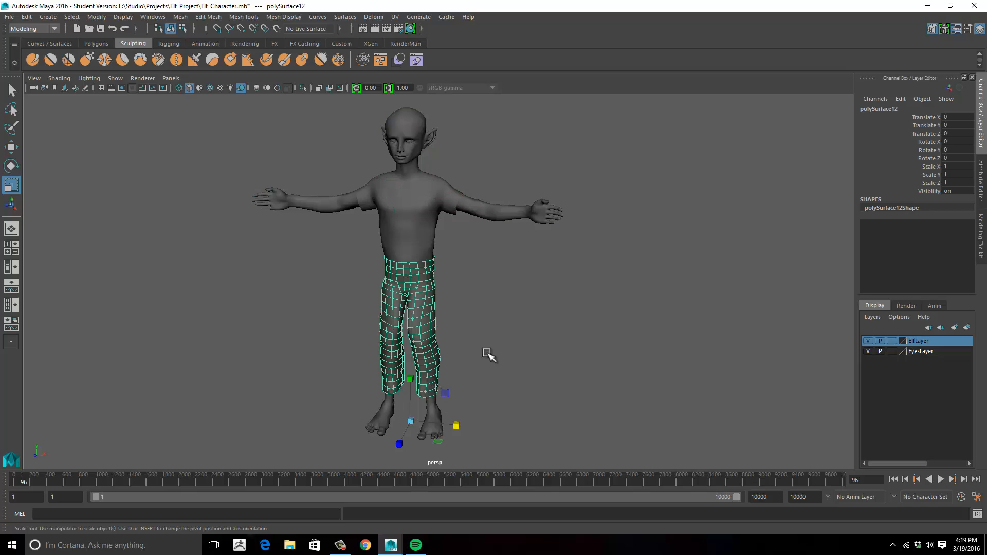
pyautogui.keyDown('shift'); pyautogui.click(330, 210); pyautogui.keyUp('shift')
pyautogui.moveTo(276, 127); pyautogui.dragTo(532, 359)
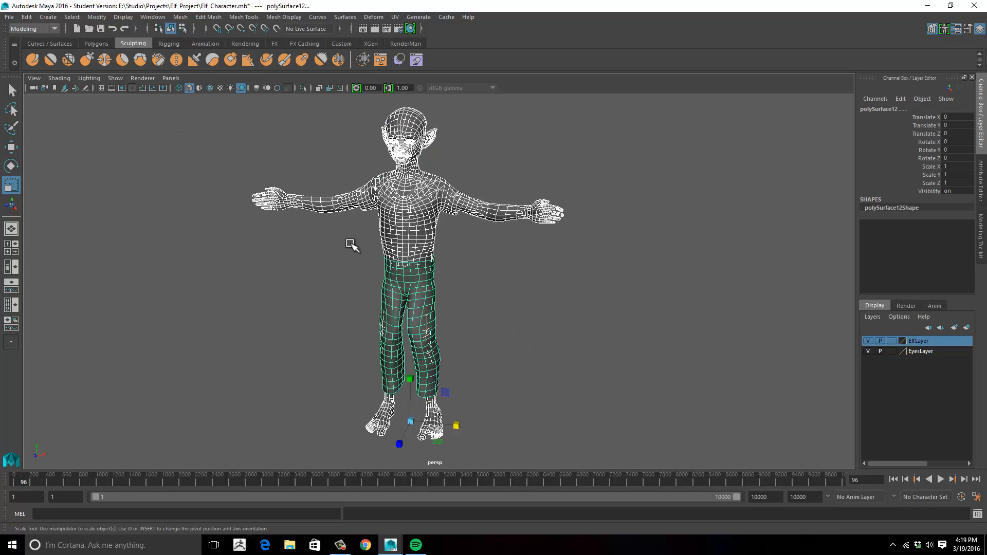
pyautogui.click(97, 17)
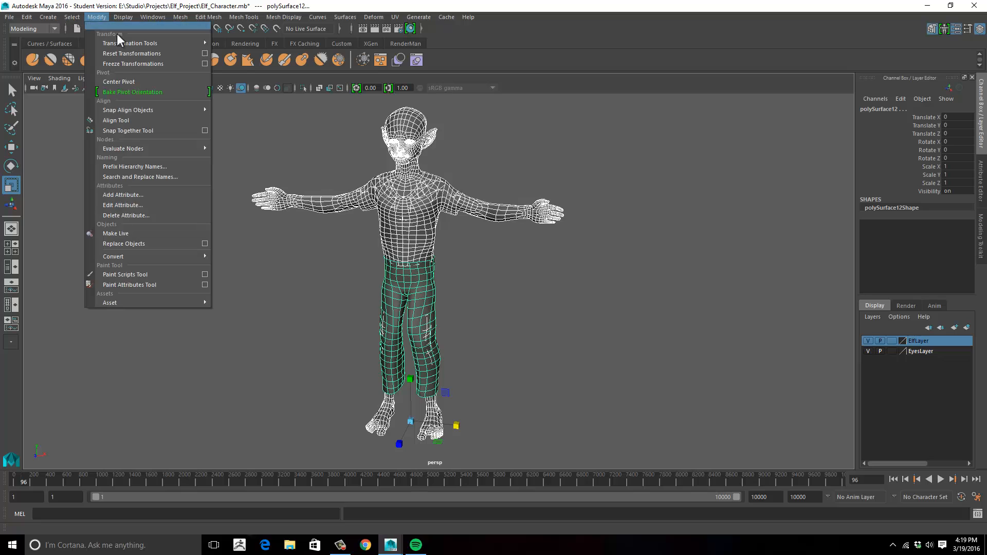
pyautogui.click(129, 64)
pyautogui.click(248, 240)
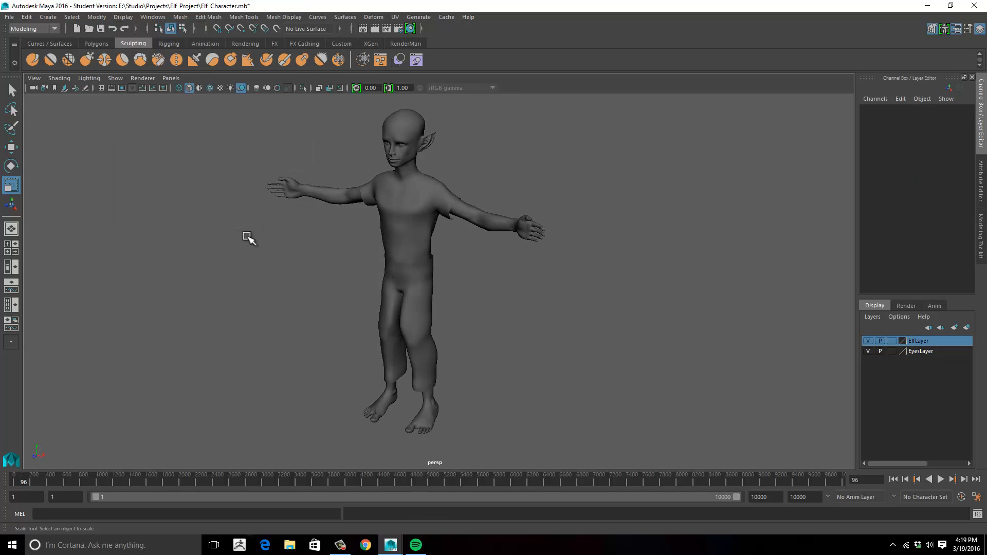
# - Switch to the FX menu set and make the elf's body a passive collider
pyautogui.click(30, 30)
pyautogui.click(21, 70)
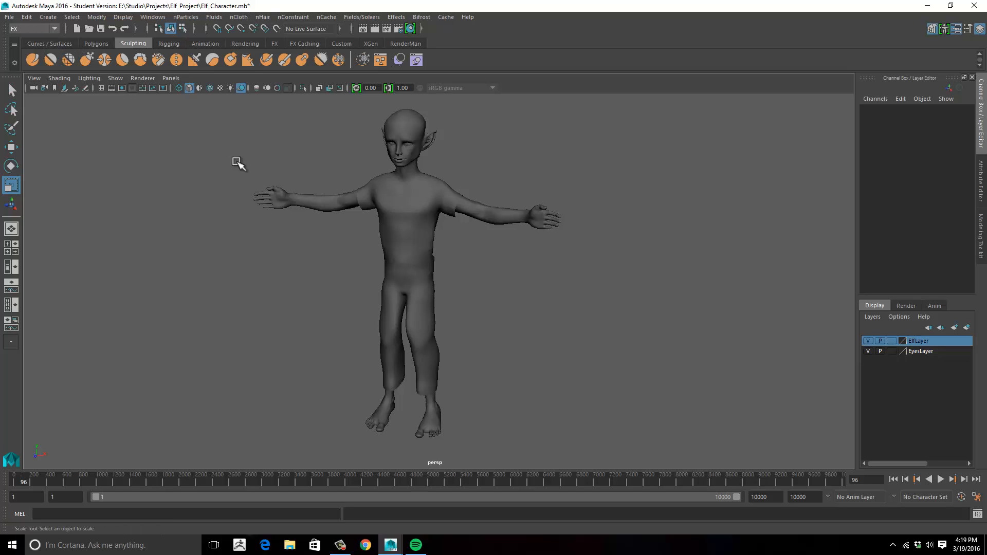
pyautogui.click(538, 208)
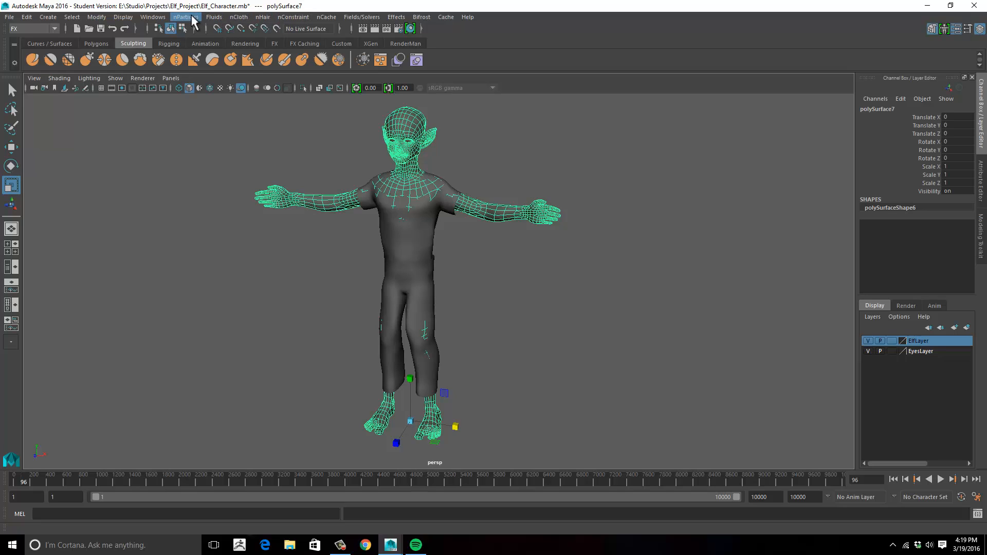
pyautogui.click(246, 18)
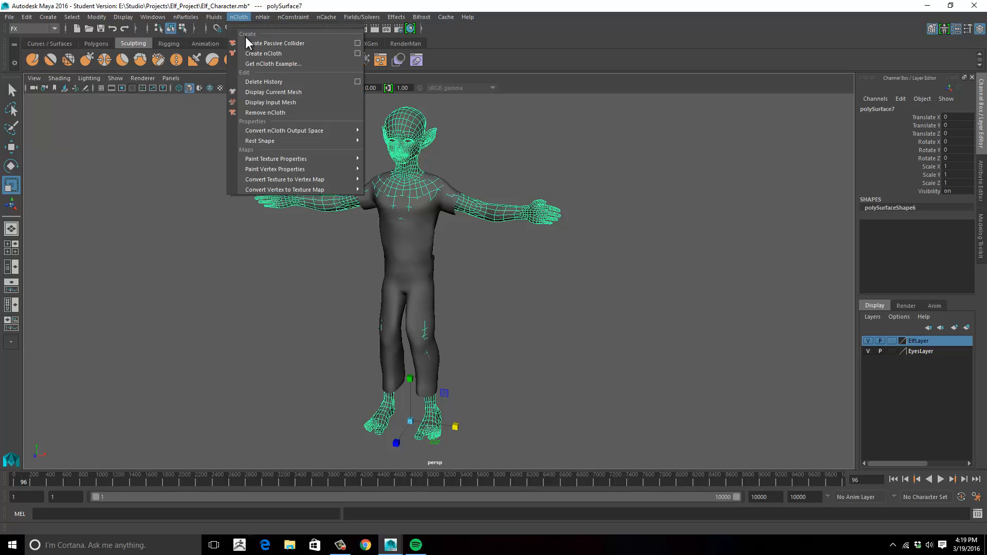
pyautogui.click(246, 42)
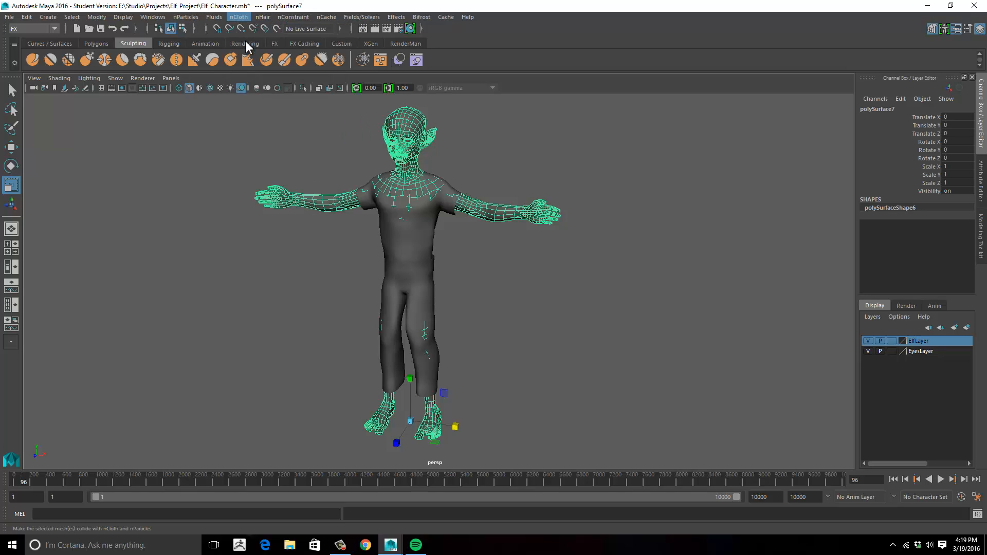
# - Convert the pants to an nCloth object
pyautogui.click(432, 319)
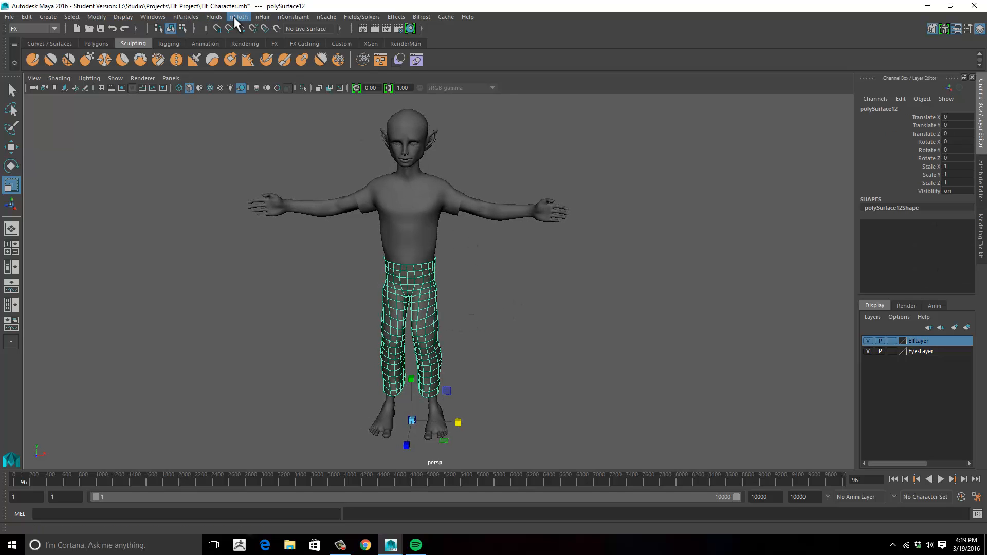
pyautogui.click(213, 19)
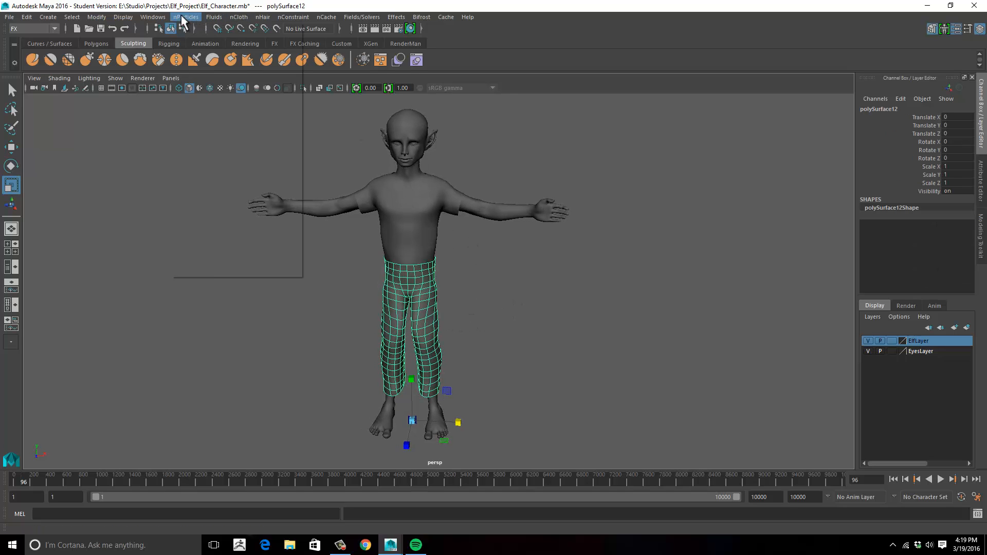
pyautogui.click(240, 18)
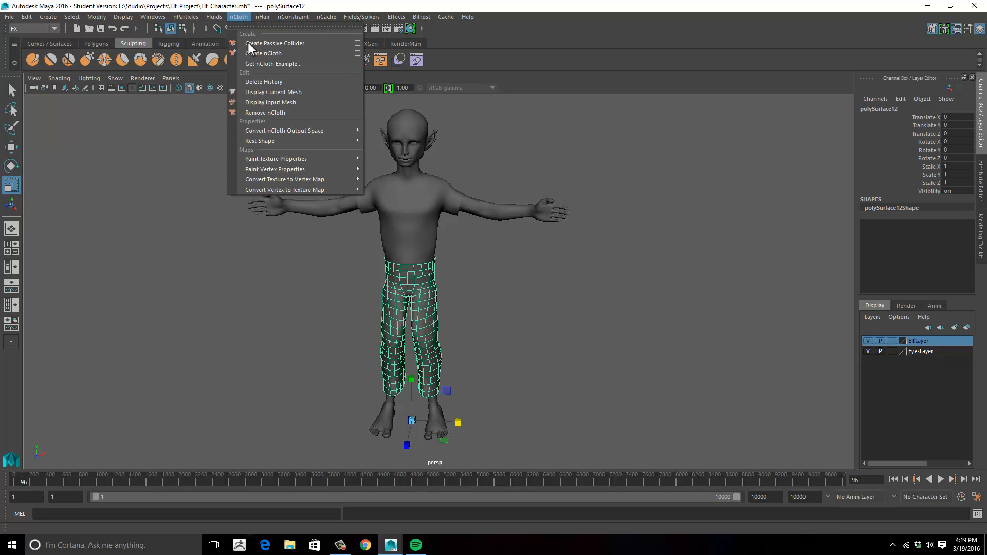
pyautogui.click(249, 55)
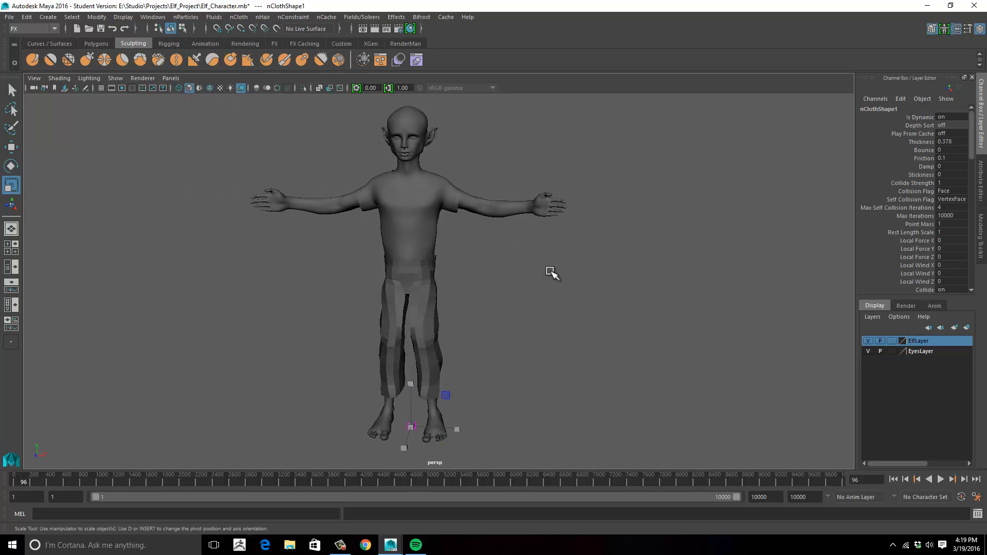
pyautogui.keyDown('alt'); pyautogui.moveTo(551, 271); pyautogui.dragTo(549, 257, button='middle'); pyautogui.keyUp('alt')
# - Check that the Time Slider playback speed is Play every frame and save the preferences
pyautogui.click(426, 317)
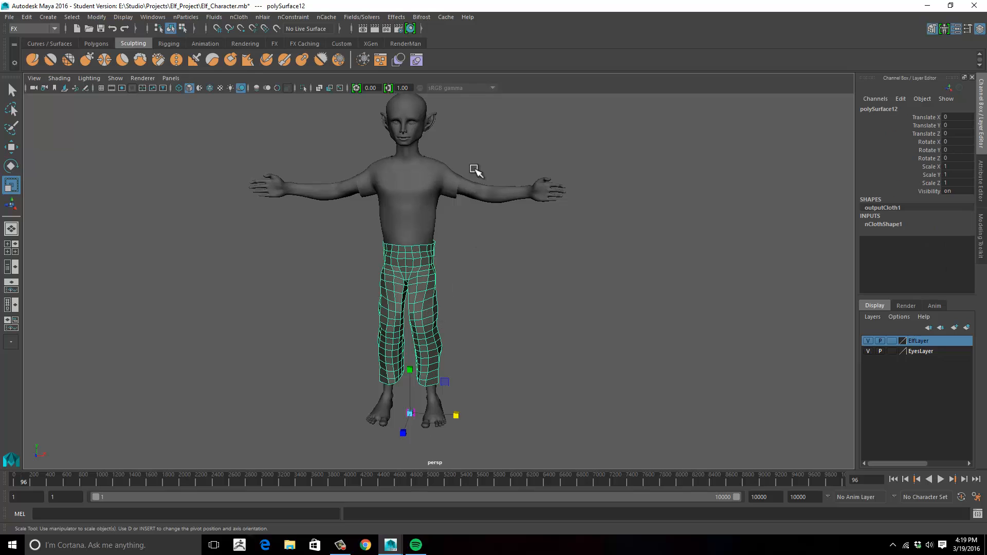
pyautogui.click(977, 497)
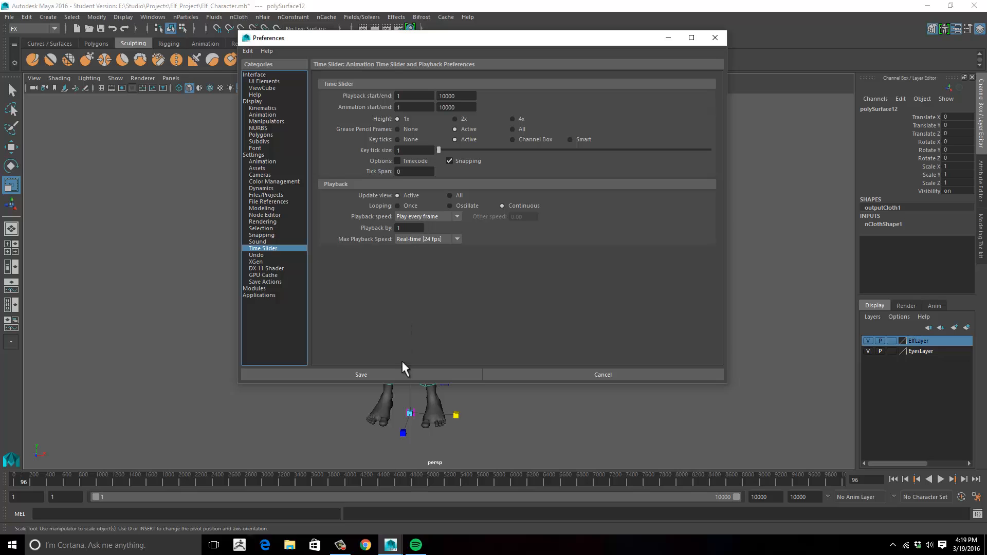
pyautogui.click(411, 372)
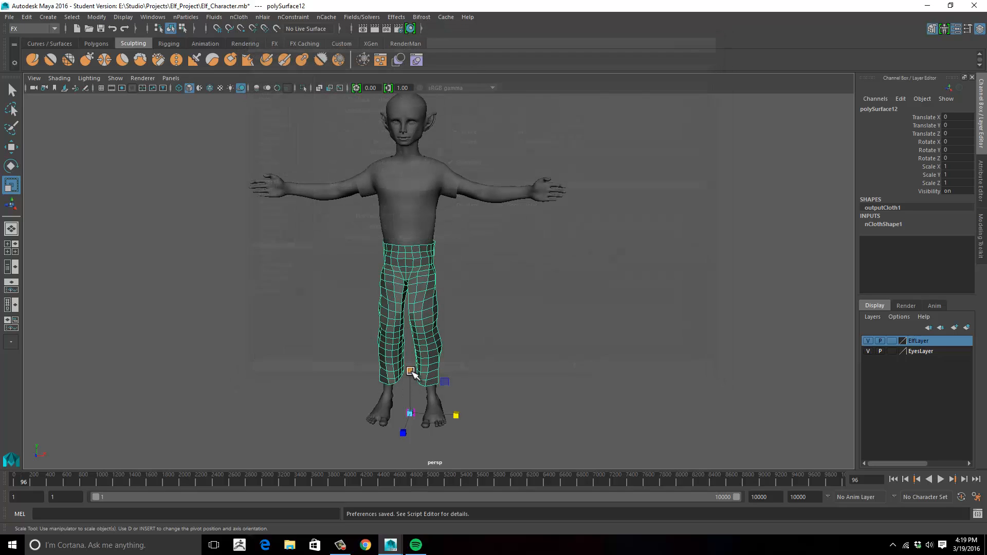
# - Play the cloth simulation from frame 1, examine how the pants behave on the body, and stop playback
pyautogui.click(518, 310)
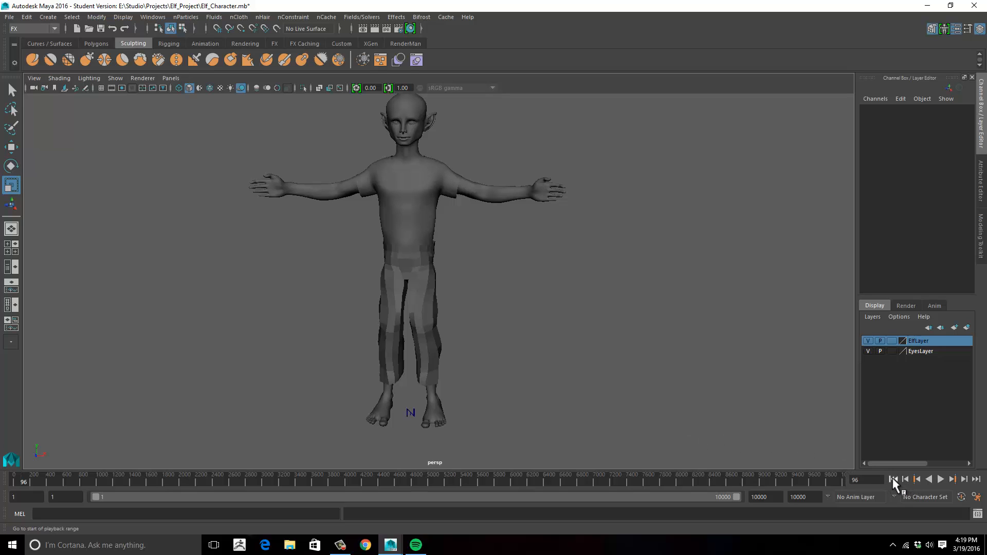
pyautogui.keyDown('alt'); pyautogui.moveTo(773, 384); pyautogui.dragTo(765, 381); pyautogui.keyUp('alt')
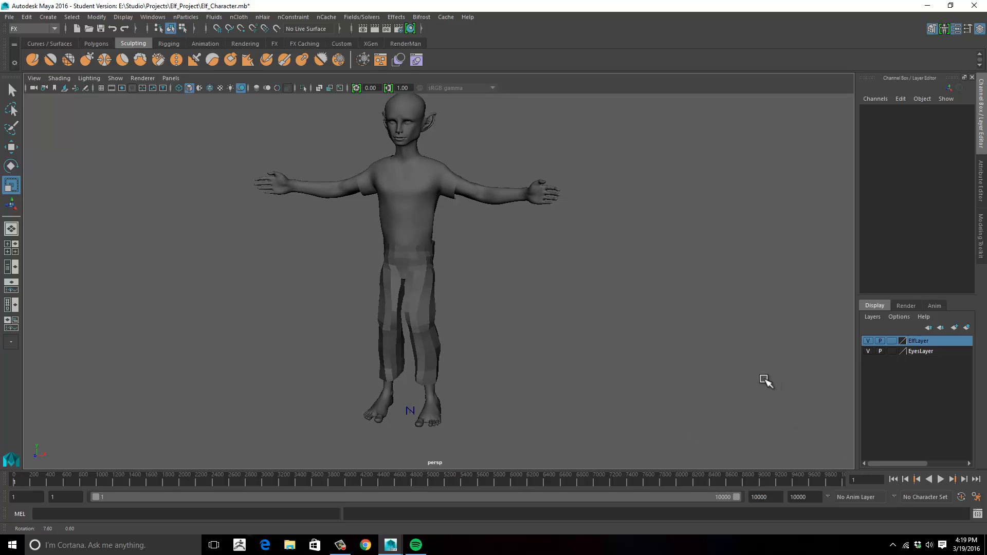
pyautogui.click(941, 479)
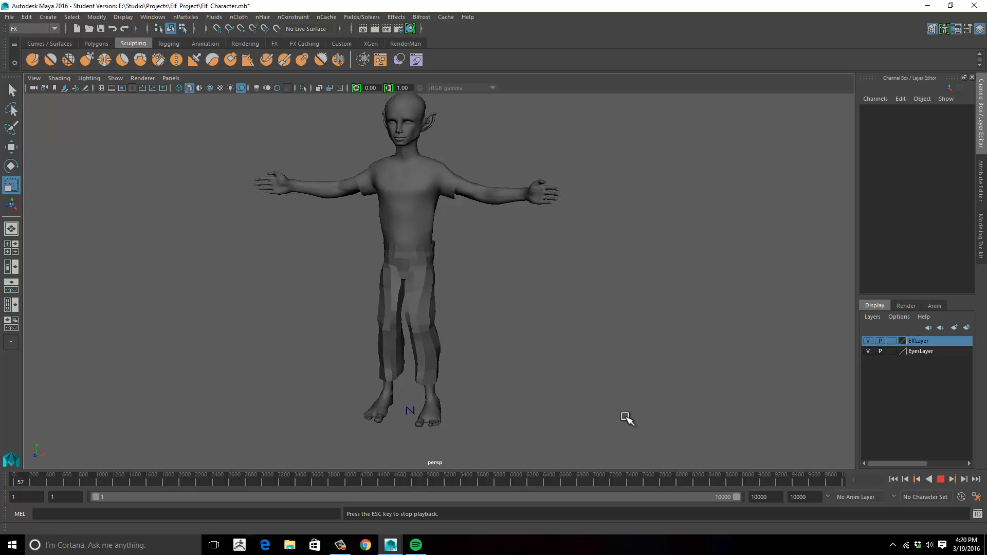
pyautogui.keyDown('alt'); pyautogui.moveTo(600, 396); pyautogui.dragTo(535, 390); pyautogui.keyUp('alt')
pyautogui.keyDown('alt'); pyautogui.moveTo(534, 366); pyautogui.dragTo(561, 371, button='middle'); pyautogui.keyUp('alt')
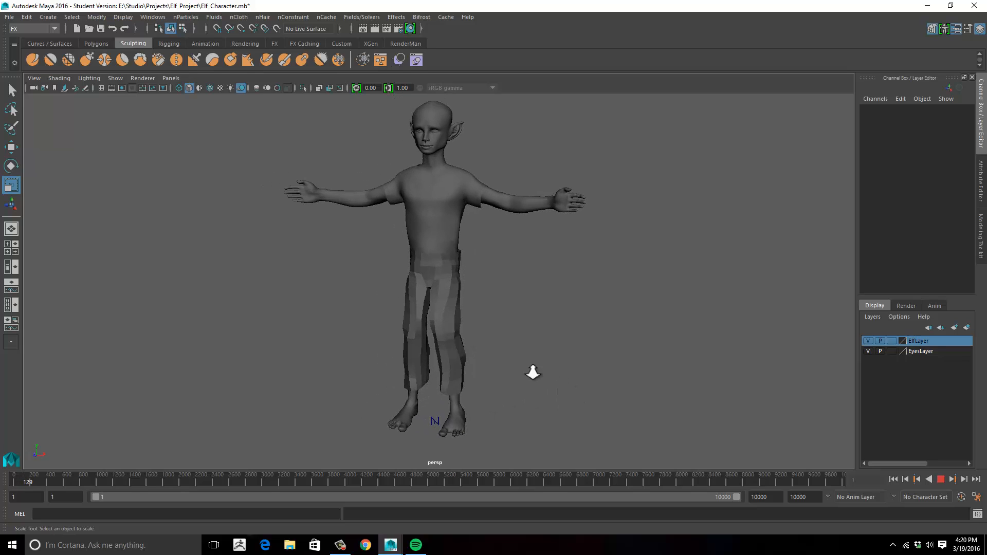
pyautogui.keyDown('alt'); pyautogui.moveTo(533, 372); pyautogui.dragTo(607, 373, button='right'); pyautogui.keyUp('alt')
pyautogui.keyDown('alt'); pyautogui.moveTo(607, 373); pyautogui.dragTo(616, 332, button='middle'); pyautogui.keyUp('alt')
pyautogui.keyDown('alt'); pyautogui.moveTo(572, 337); pyautogui.dragTo(607, 360); pyautogui.keyUp('alt')
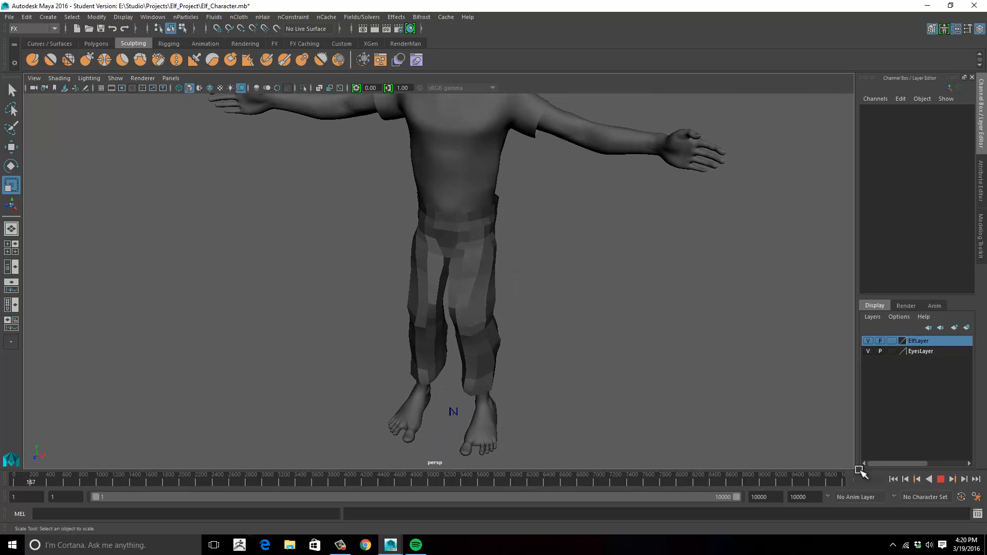
pyautogui.click(940, 479)
# - Turn on smooth mesh preview for the nCloth pants and keep them selected
pyautogui.click(490, 299)
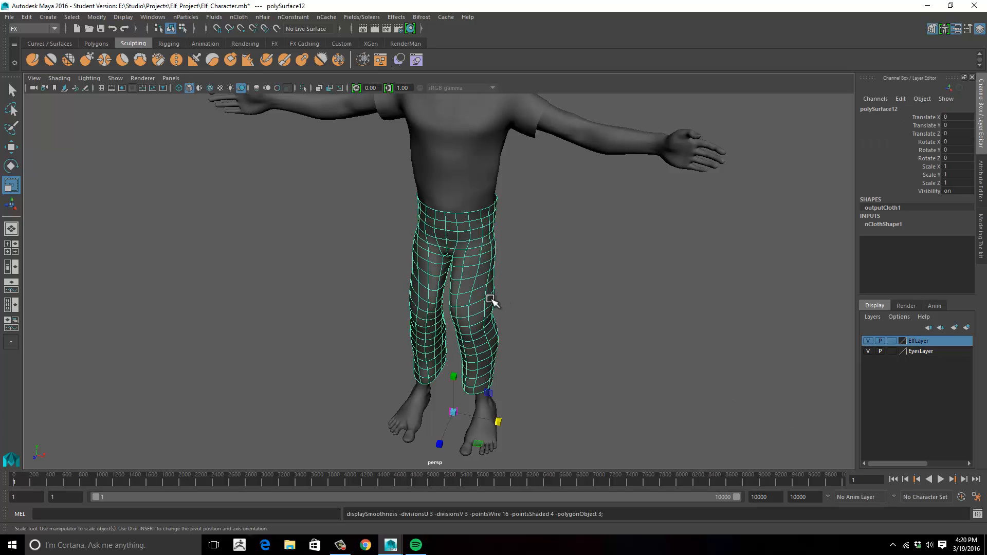
pyautogui.click(573, 311)
pyautogui.click(483, 301)
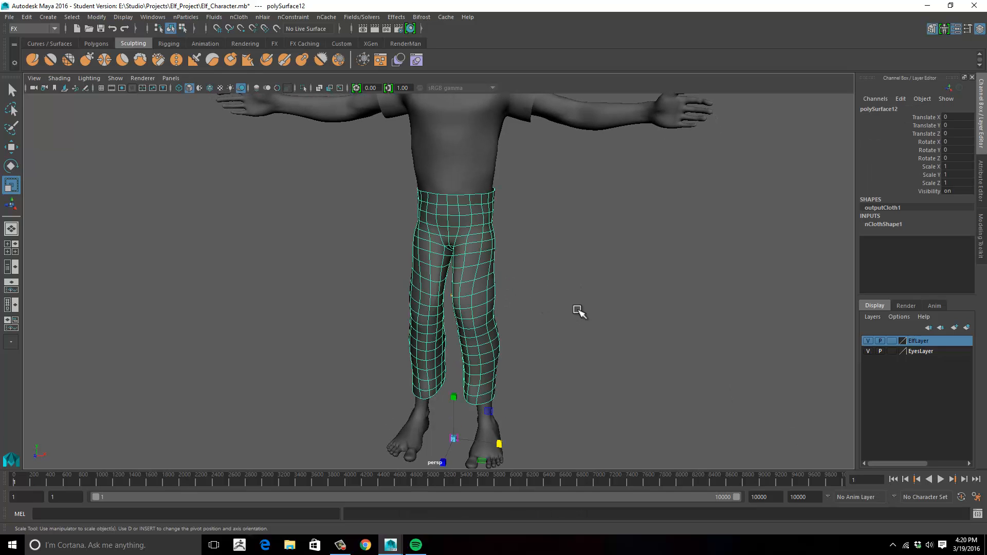
pyautogui.keyDown('alt'); pyautogui.moveTo(578, 310); pyautogui.dragTo(570, 332); pyautogui.keyUp('alt')
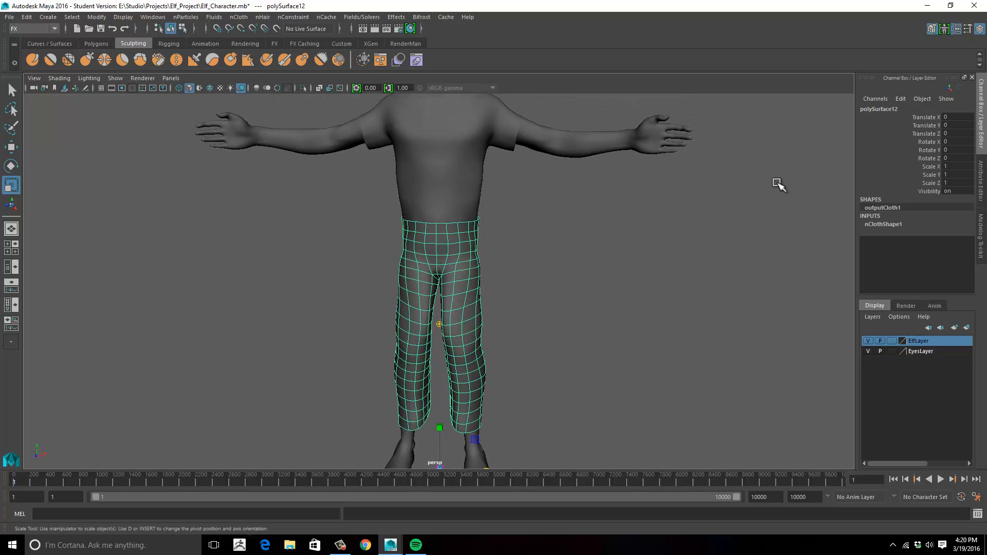
# - Set the Solver Display of the pants' nClothShape1 collisions to Collision Thickness
pyautogui.click(982, 177)
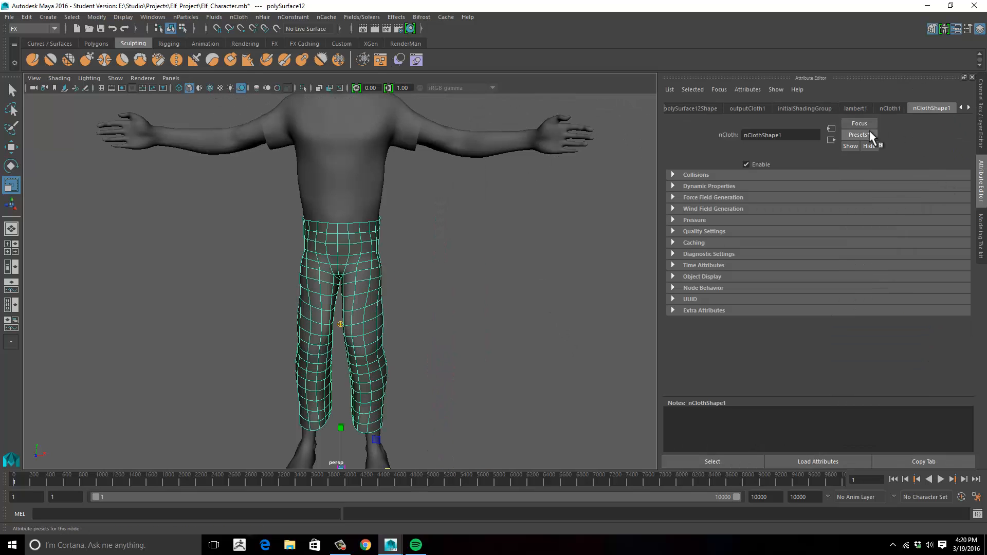
pyautogui.click(889, 109)
pyautogui.click(911, 111)
pyautogui.click(674, 174)
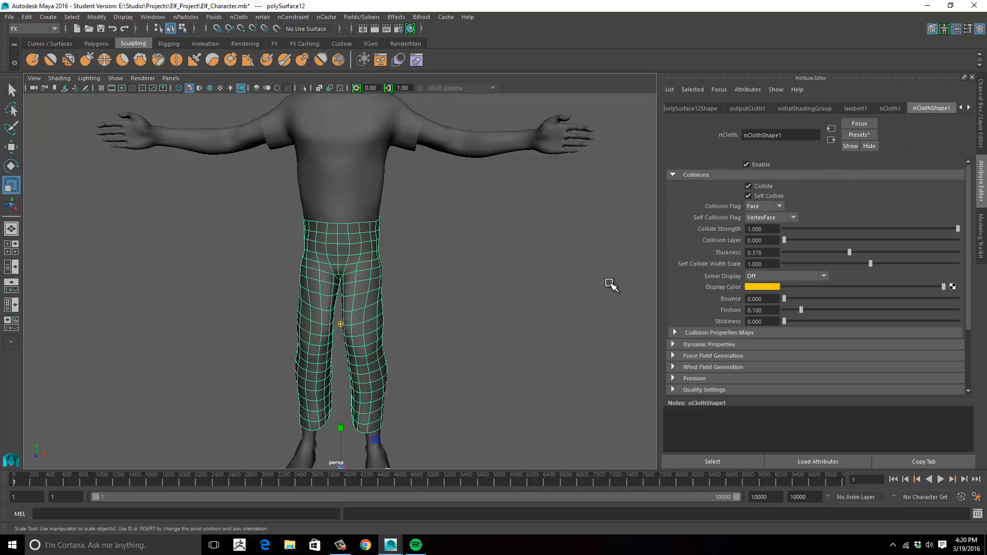
pyautogui.keyDown('alt'); pyautogui.moveTo(610, 282); pyautogui.dragTo(607, 260, button='middle'); pyautogui.keyUp('alt')
pyautogui.click(799, 276)
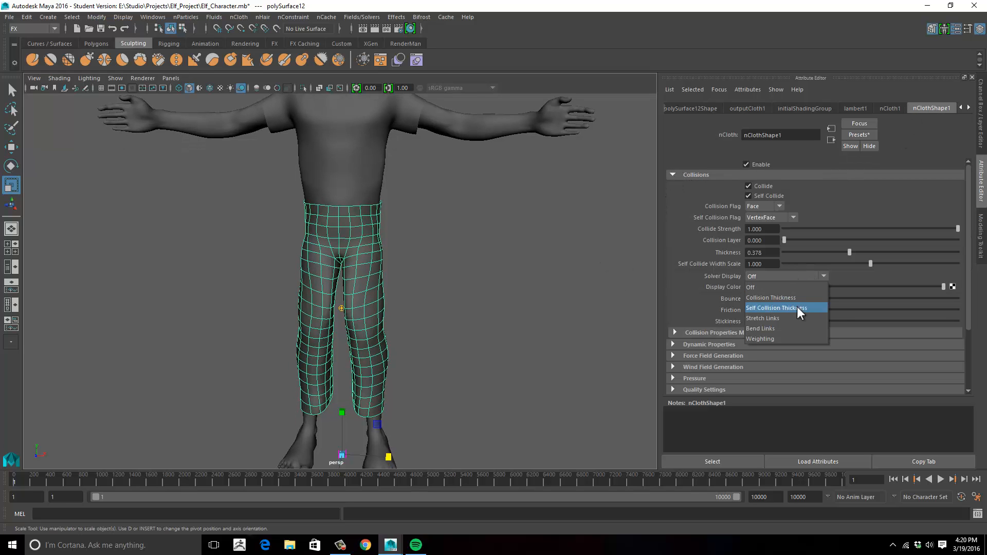
pyautogui.click(797, 298)
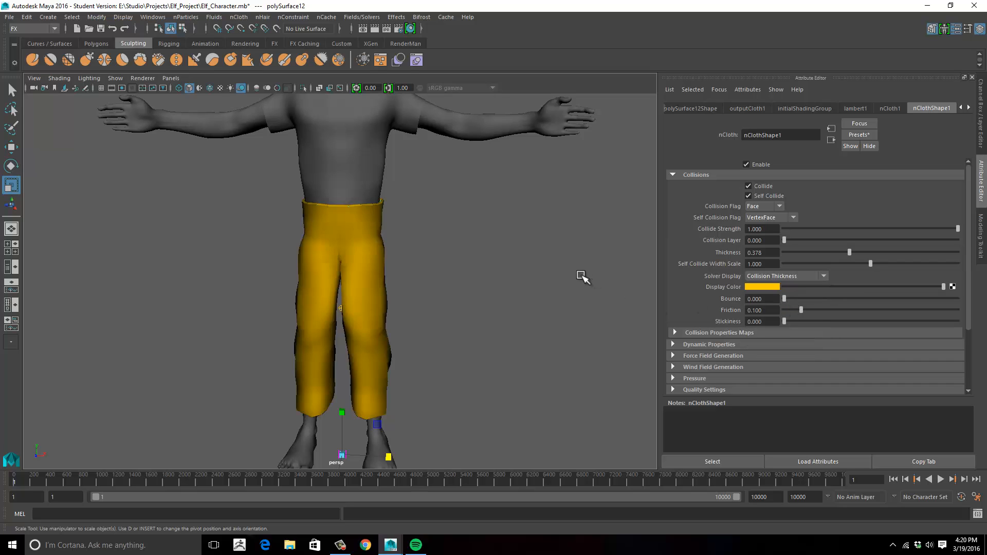
pyautogui.moveTo(581, 276)
pyautogui.keyDown('alt'); pyautogui.mouseDown()
pyautogui.moveTo(572, 260)
pyautogui.moveTo(600, 277)
pyautogui.mouseUp(); pyautogui.keyUp('alt')
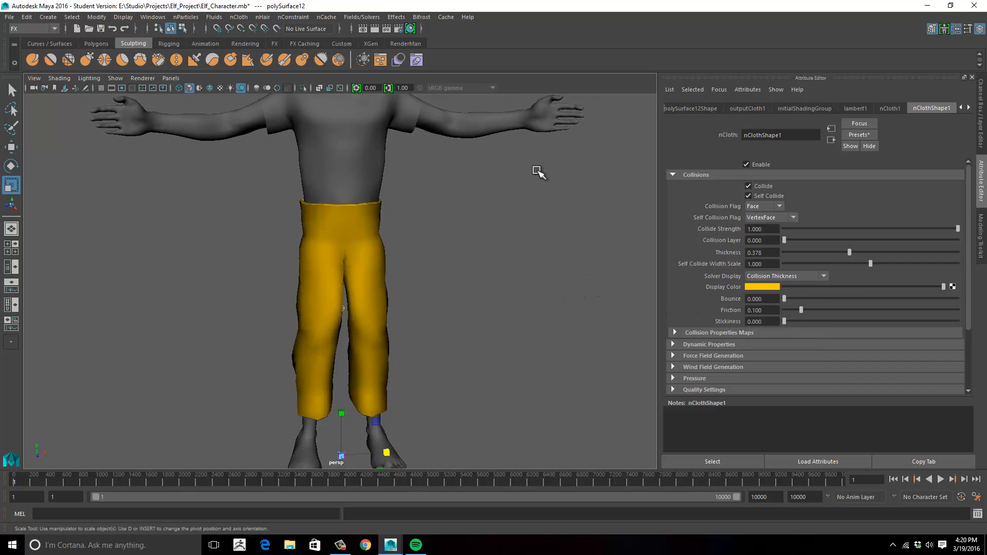
# - Select the body and set the Solver Display of its nRigidShape1 collisions to Collision Thickness
pyautogui.click(513, 118)
pyautogui.click(800, 244)
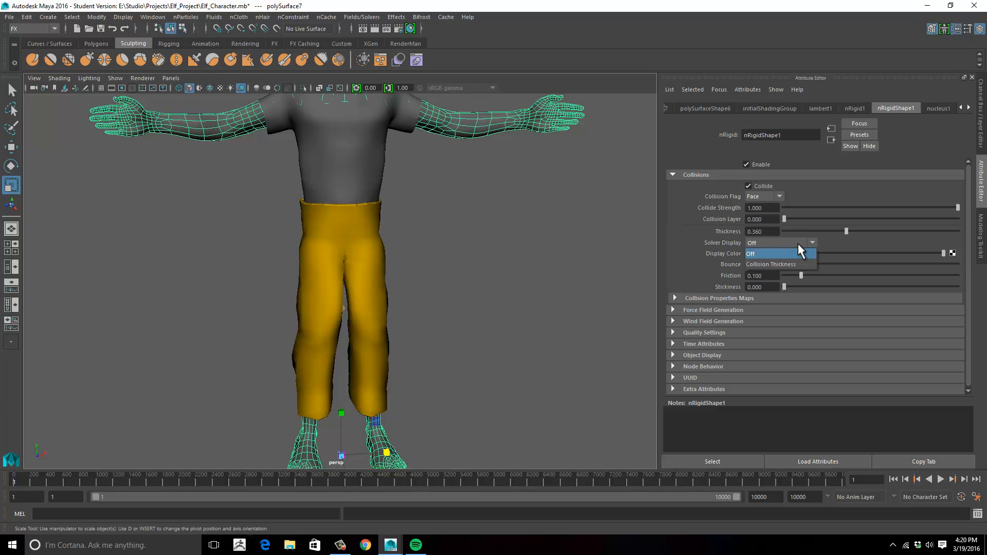
pyautogui.click(797, 264)
pyautogui.keyDown('alt'); pyautogui.moveTo(530, 298); pyautogui.dragTo(448, 262); pyautogui.keyUp('alt')
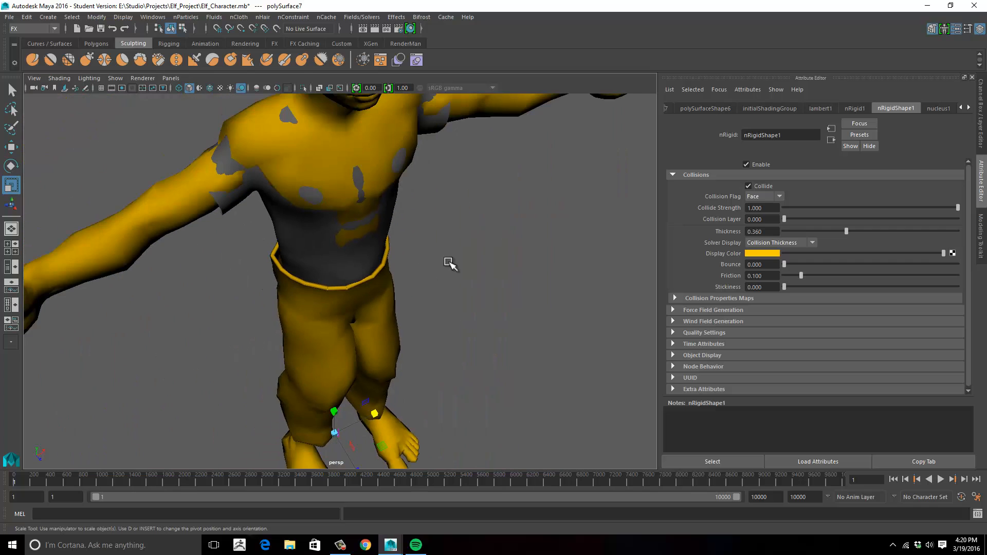
# - Hide the shirt and examine the collision thickness of the pants' waistband against the body
pyautogui.click(298, 246)
pyautogui.hotkey('ctrl', 'h')
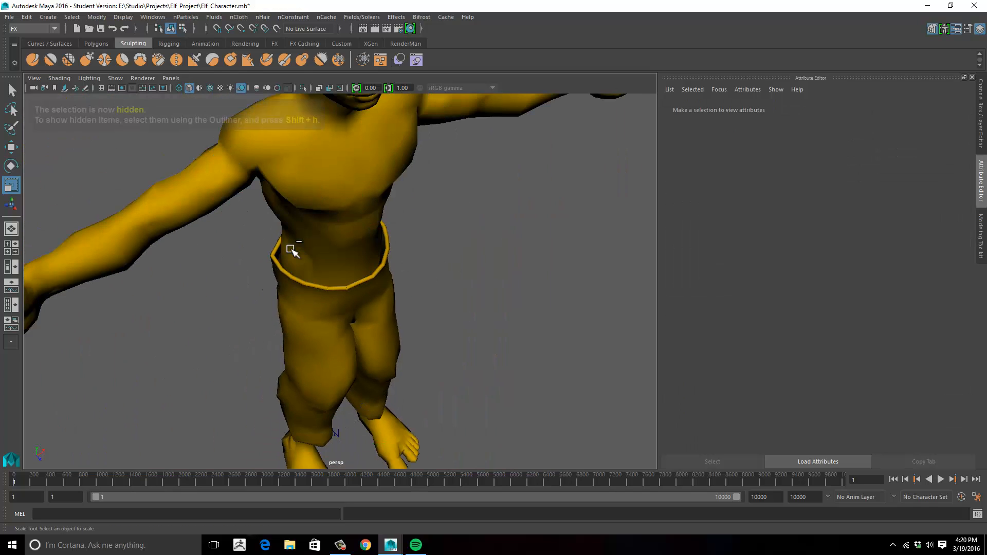
pyautogui.keyDown('alt'); pyautogui.moveTo(335, 172); pyautogui.dragTo(403, 260); pyautogui.keyUp('alt')
pyautogui.keyDown('alt'); pyautogui.moveTo(403, 260); pyautogui.dragTo(445, 276, button='right'); pyautogui.keyUp('alt')
pyautogui.keyDown('alt'); pyautogui.moveTo(445, 275); pyautogui.dragTo(356, 293); pyautogui.keyUp('alt')
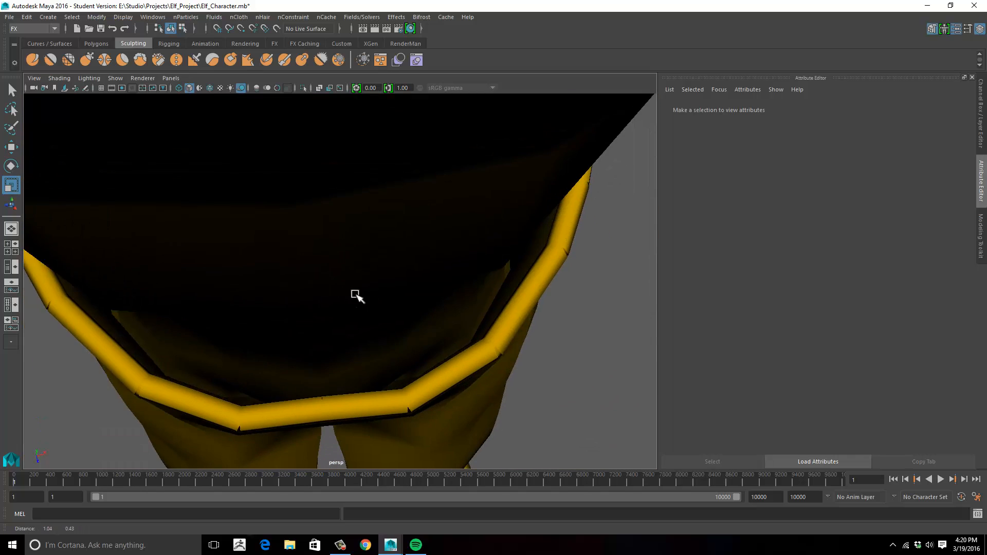
pyautogui.keyDown('alt'); pyautogui.moveTo(426, 284); pyautogui.dragTo(303, 282, button='right'); pyautogui.keyUp('alt')
pyautogui.keyDown('alt'); pyautogui.moveTo(377, 282); pyautogui.dragTo(378, 260); pyautogui.keyUp('alt')
pyautogui.keyDown('alt'); pyautogui.moveTo(385, 201); pyautogui.dragTo(363, 220, button='right'); pyautogui.keyUp('alt')
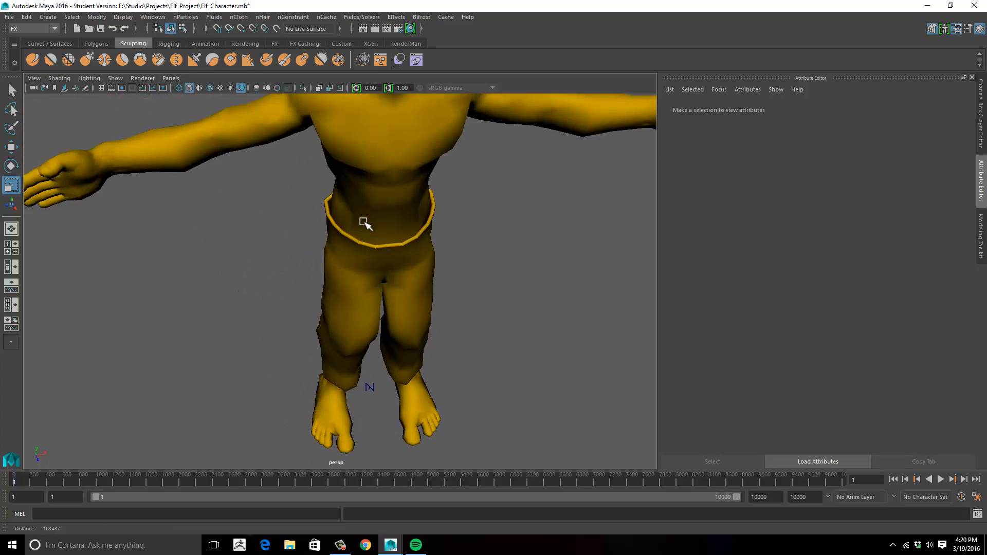
# - Select the body's passive collider and set its nRigidShape1 collision Thickness to 0
pyautogui.moveTo(363, 221)
pyautogui.keyDown('alt'); pyautogui.mouseDown()
pyautogui.moveTo(370, 227)
pyautogui.moveTo(379, 211)
pyautogui.mouseUp(); pyautogui.keyUp('alt')
pyautogui.keyDown('alt'); pyautogui.moveTo(379, 211); pyautogui.dragTo(383, 273, button='right'); pyautogui.keyUp('alt')
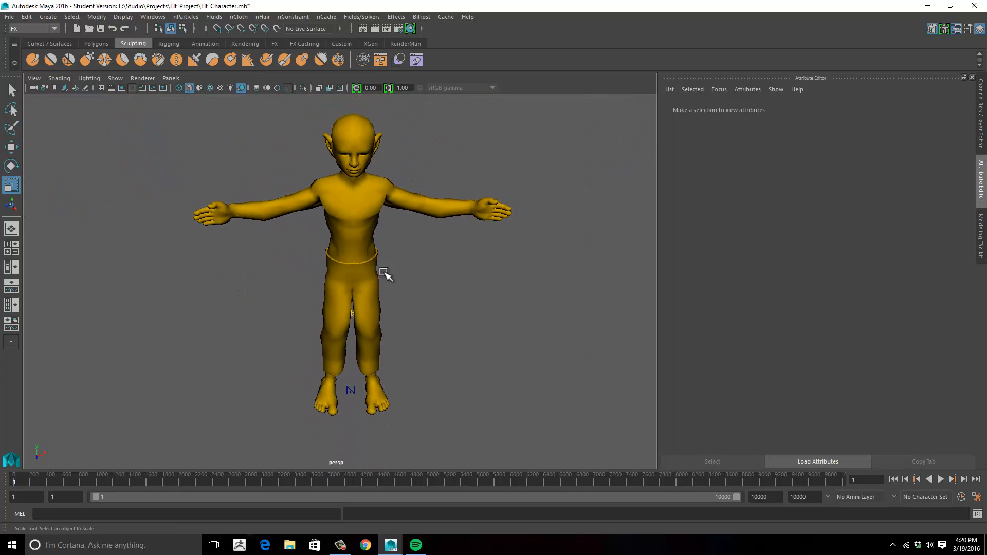
pyautogui.keyDown('alt'); pyautogui.moveTo(384, 273); pyautogui.dragTo(426, 286, button='middle'); pyautogui.keyUp('alt')
pyautogui.keyDown('alt'); pyautogui.moveTo(425, 286); pyautogui.dragTo(415, 271); pyautogui.keyUp('alt')
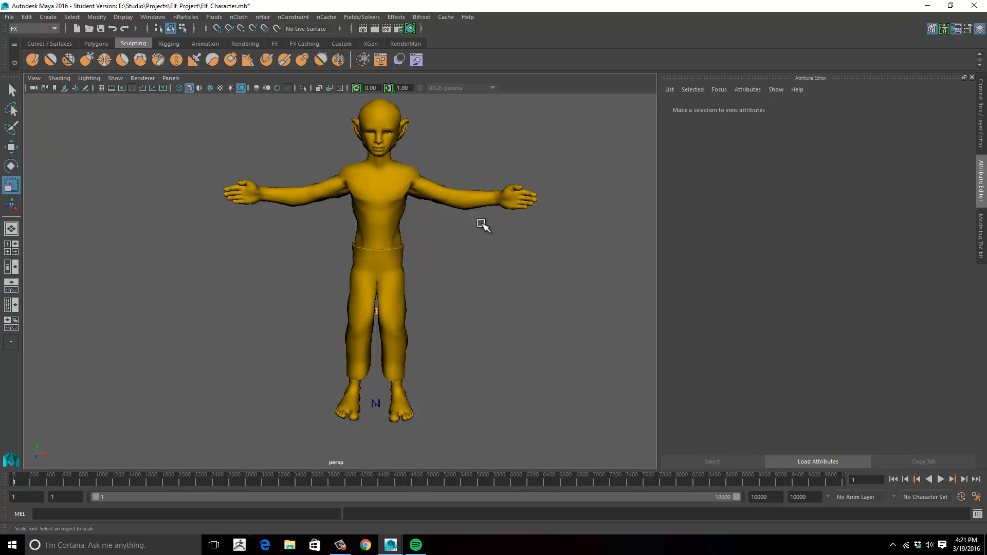
pyautogui.click(481, 206)
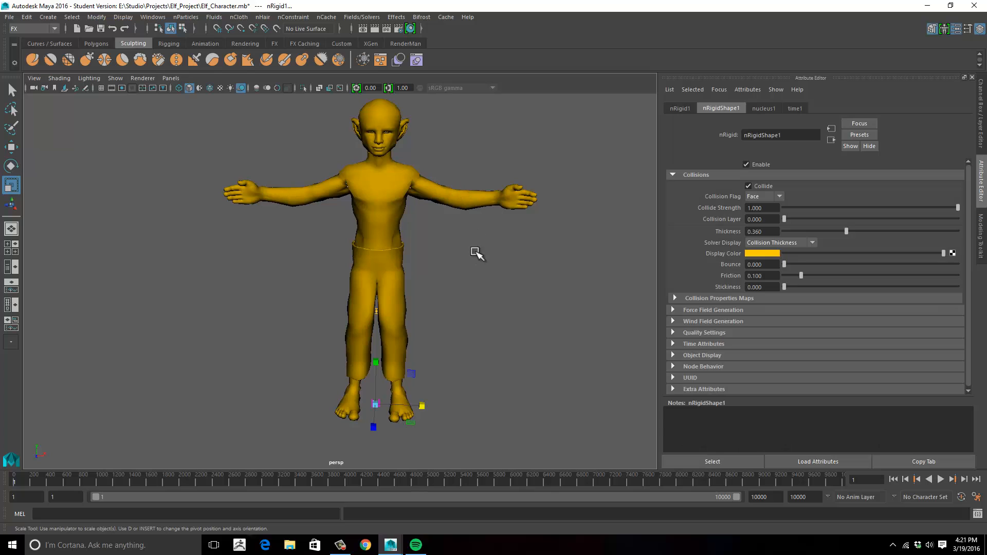
pyautogui.click(833, 231)
pyautogui.moveTo(815, 230); pyautogui.dragTo(778, 231)
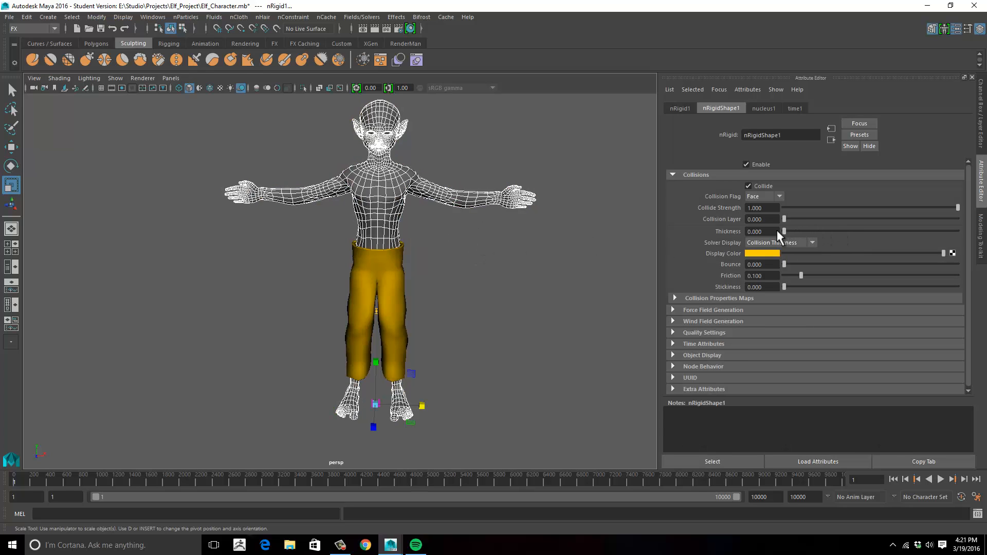
# - Select the pants and lower their nClothShape1 collision Thickness to about 0.074
pyautogui.scroll(6, 515, 325)
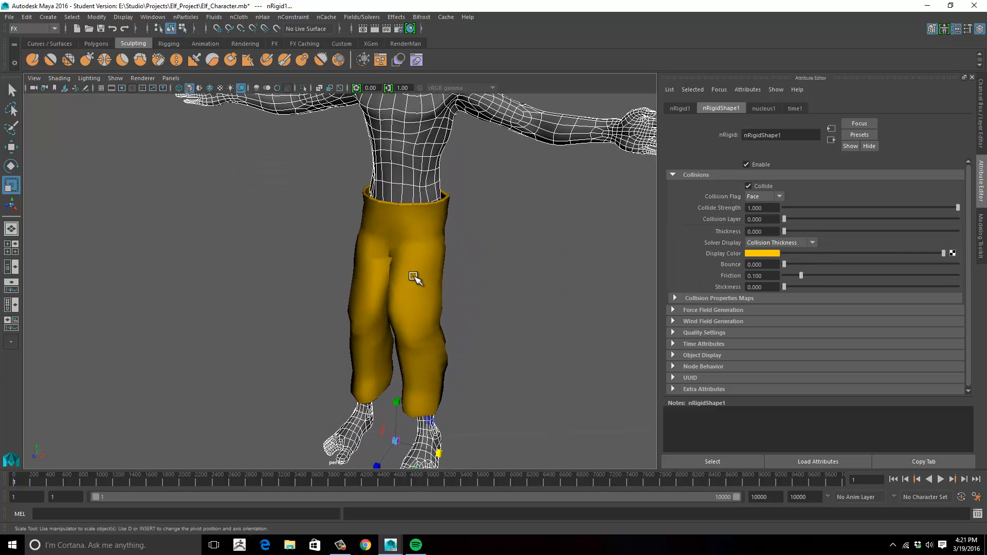
pyautogui.click(435, 238)
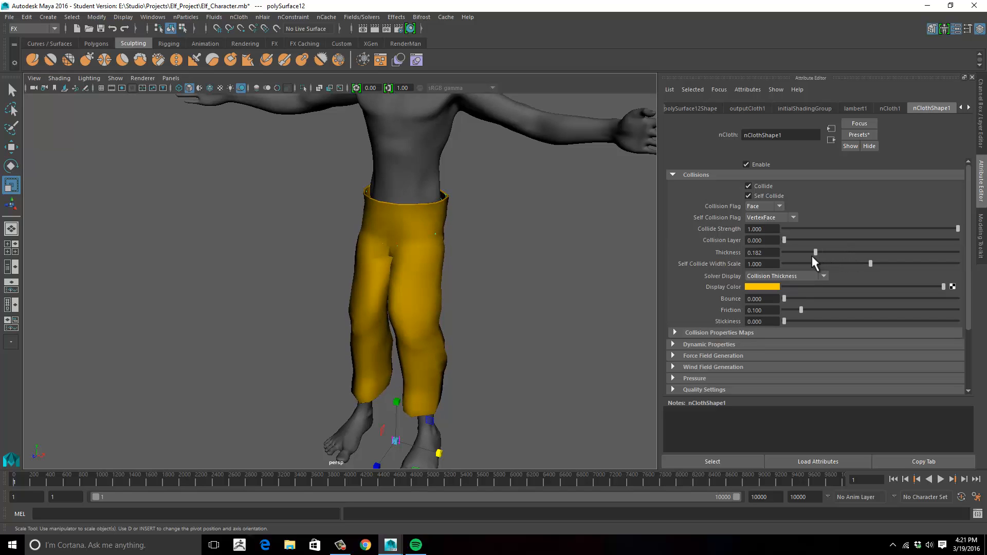
pyautogui.moveTo(812, 257); pyautogui.dragTo(795, 258)
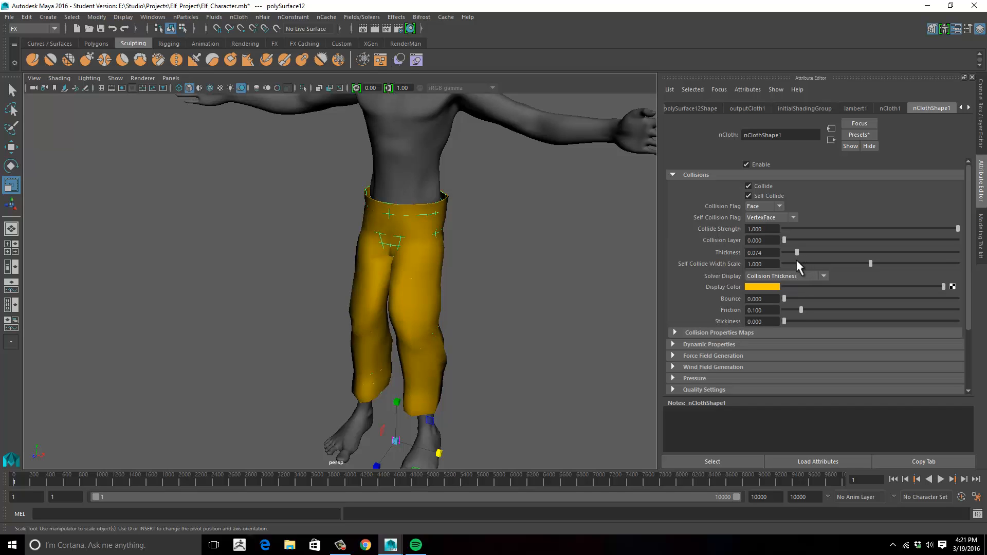
# - Play the simulation to about frame 63 to check how the pants settle on the body, and stop it
pyautogui.keyDown('alt'); pyautogui.moveTo(516, 327); pyautogui.dragTo(553, 309); pyautogui.keyUp('alt')
pyautogui.click(938, 480)
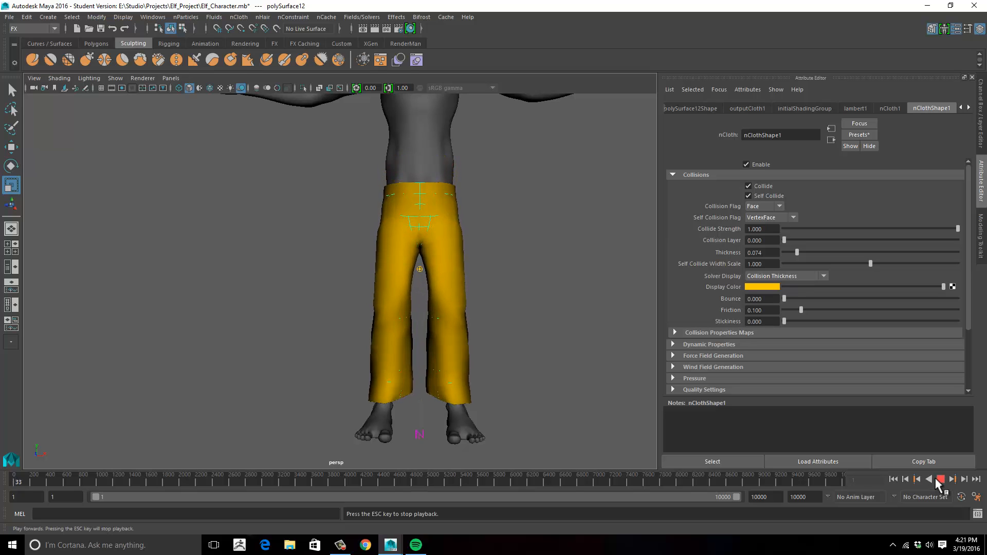
pyautogui.click(936, 479)
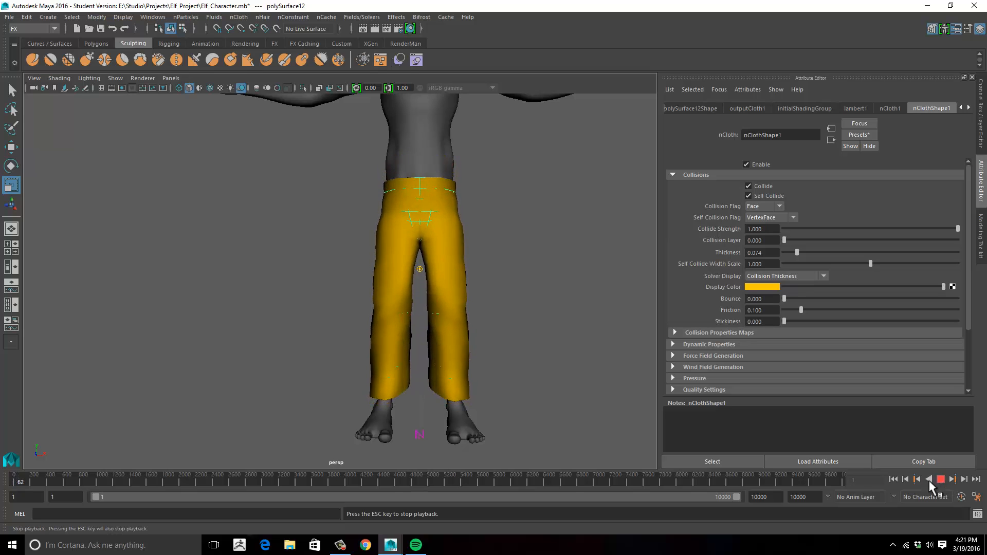
# - Set the pants' Solver Display to Off and rewind the simulation to frame 1
pyautogui.click(797, 279)
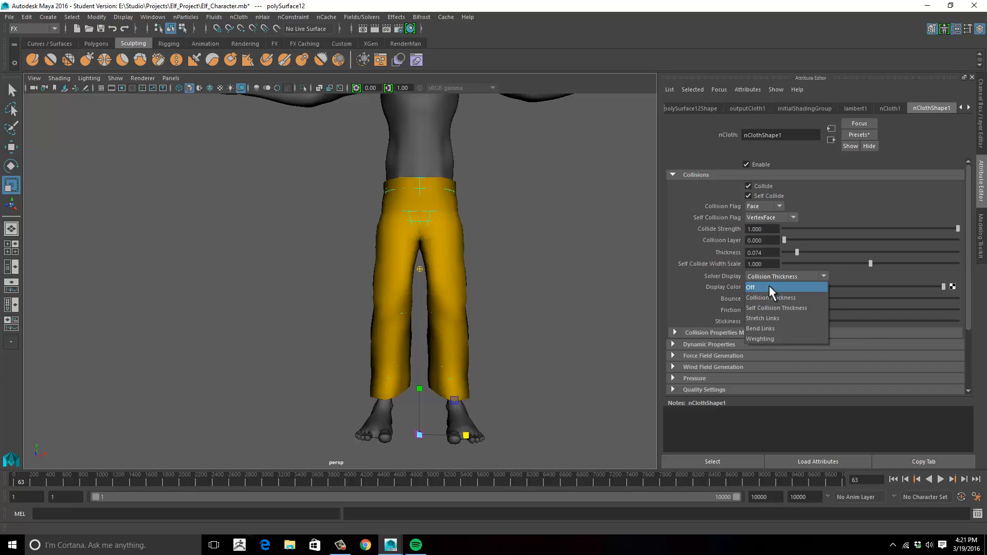
pyautogui.click(770, 286)
pyautogui.click(893, 479)
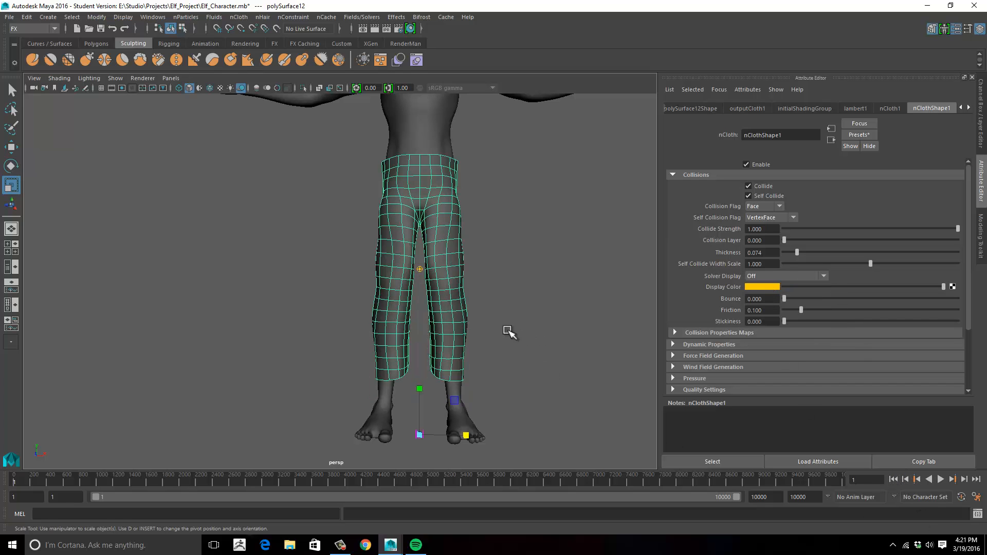
# - Select the ring of vertices along the pants' top waistband edge and add a Transform Constraint to them
pyautogui.keyDown('alt'); pyautogui.moveTo(507, 330); pyautogui.dragTo(487, 304); pyautogui.keyUp('alt')
pyautogui.keyDown('alt'); pyautogui.moveTo(487, 304); pyautogui.dragTo(517, 340, button='right'); pyautogui.keyUp('alt')
pyautogui.keyDown('alt'); pyautogui.moveTo(517, 339); pyautogui.dragTo(540, 311); pyautogui.keyUp('alt')
pyautogui.keyDown('alt'); pyautogui.moveTo(539, 310); pyautogui.dragTo(474, 342, button='right'); pyautogui.keyUp('alt')
pyautogui.keyDown('alt'); pyautogui.moveTo(474, 342); pyautogui.dragTo(467, 274); pyautogui.keyUp('alt')
pyautogui.keyDown('alt'); pyautogui.moveTo(467, 275); pyautogui.dragTo(461, 294, button='middle'); pyautogui.keyUp('alt')
pyautogui.scroll(-3, 456, 289)
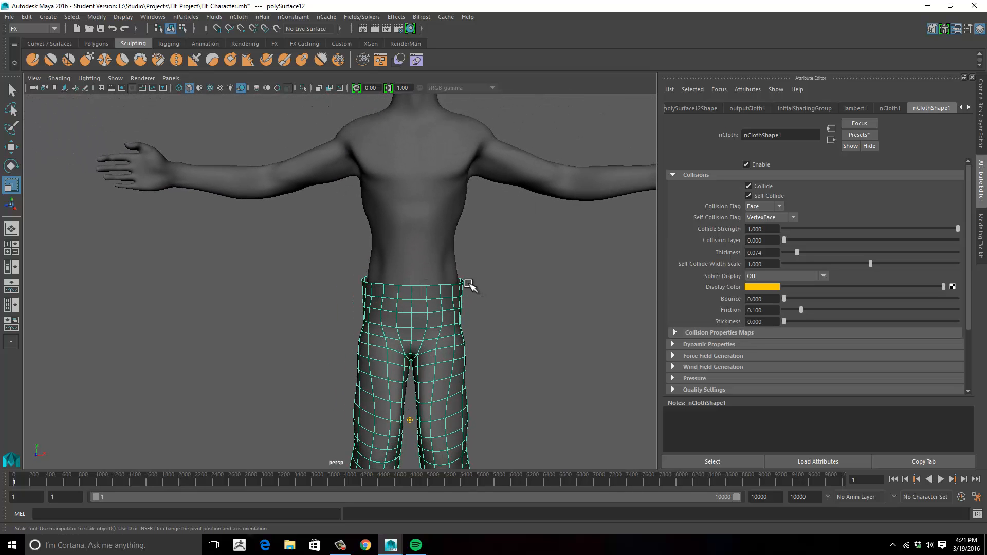
pyautogui.moveTo(461, 284); pyautogui.dragTo(408, 227, button='right')
pyautogui.keyDown('alt'); pyautogui.moveTo(456, 253); pyautogui.dragTo(494, 286); pyautogui.keyUp('alt')
pyautogui.moveTo(320, 214); pyautogui.dragTo(467, 311)
pyautogui.scroll(4, 508, 293)
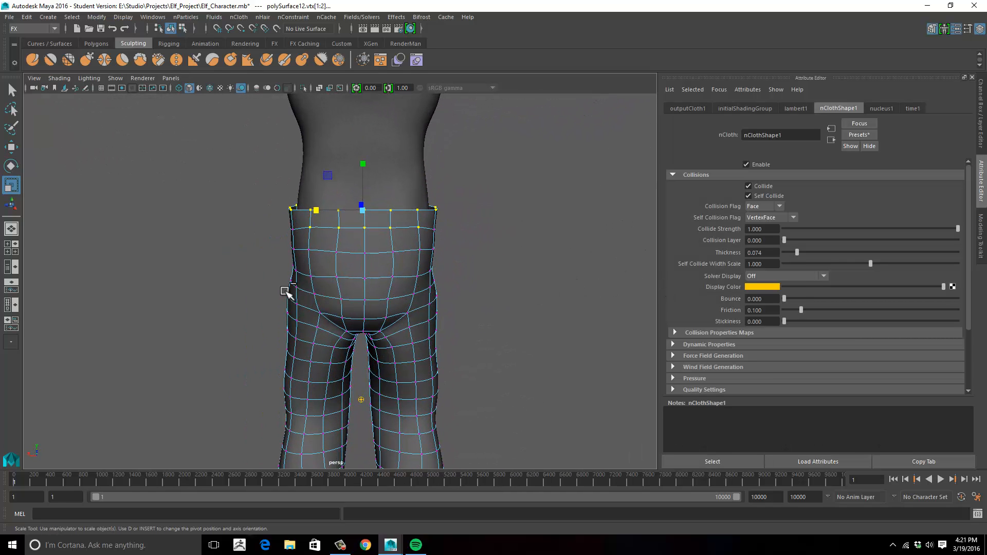
pyautogui.moveTo(286, 292); pyautogui.dragTo(339, 263)
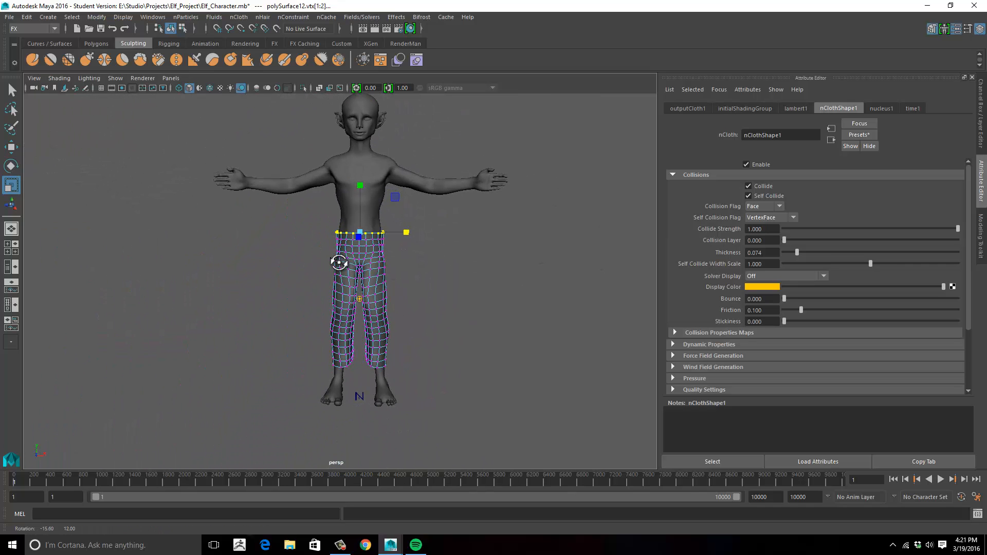
pyautogui.keyDown('alt'); pyautogui.moveTo(338, 263); pyautogui.dragTo(404, 262, button='right'); pyautogui.keyUp('alt')
pyautogui.keyDown('alt'); pyautogui.moveTo(404, 263); pyautogui.dragTo(424, 298, button='middle'); pyautogui.keyUp('alt')
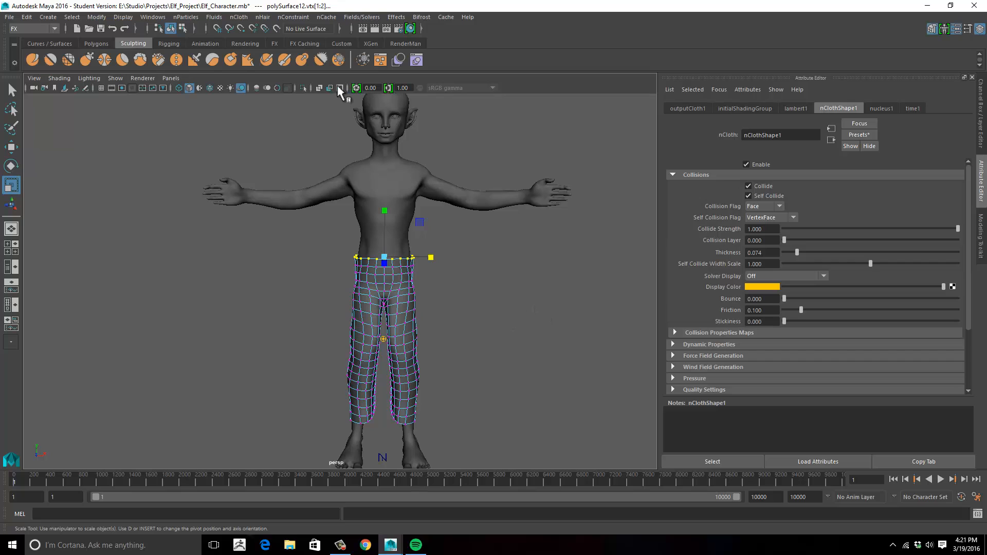
pyautogui.click(293, 17)
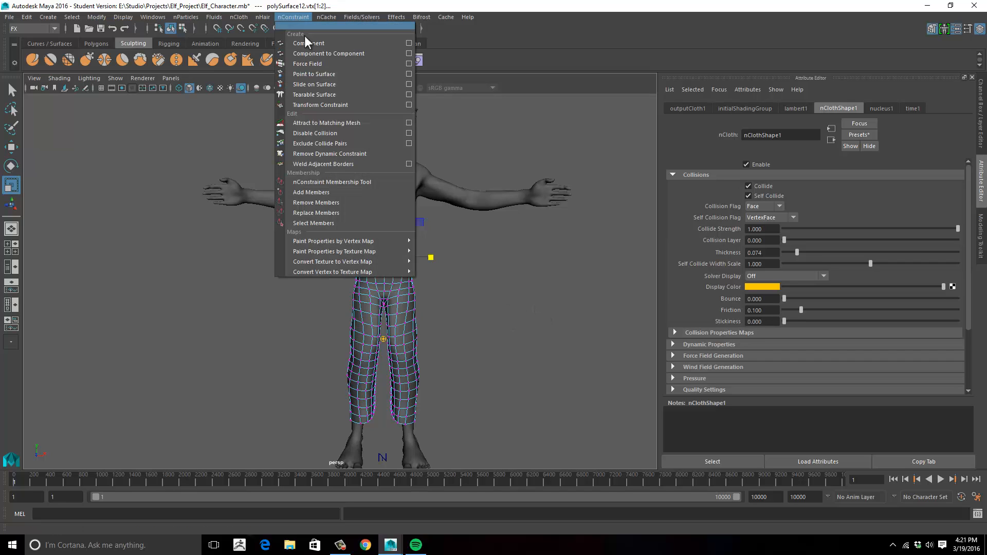
pyautogui.click(335, 106)
# - Examine the constraint points around the pants' waistband from above, the sides and the front
pyautogui.keyDown('alt'); pyautogui.moveTo(471, 275); pyautogui.dragTo(474, 266, button='middle'); pyautogui.keyUp('alt')
pyautogui.keyDown('alt'); pyautogui.moveTo(474, 266); pyautogui.dragTo(433, 312); pyautogui.keyUp('alt')
pyautogui.keyDown('alt'); pyautogui.moveTo(432, 312); pyautogui.dragTo(461, 335, button='right'); pyautogui.keyUp('alt')
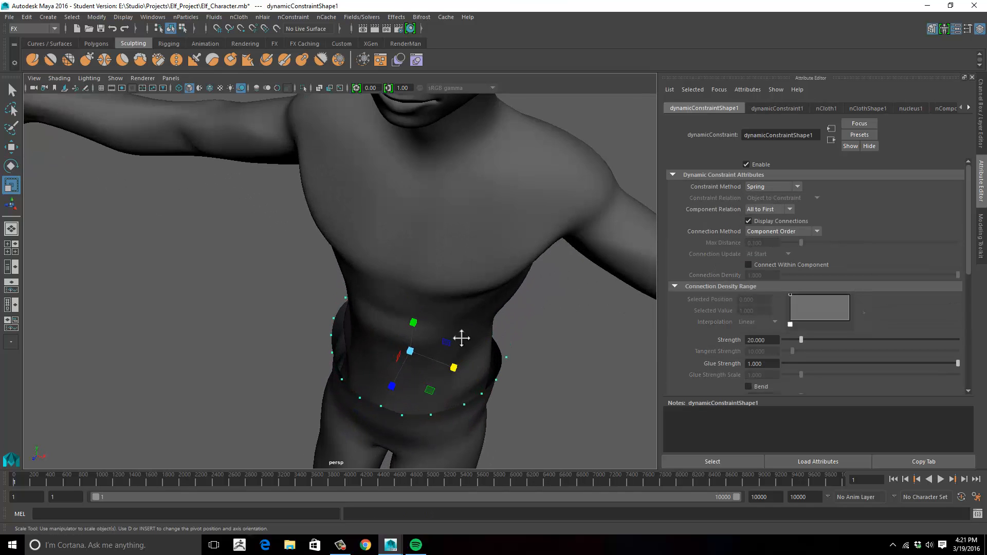
pyautogui.keyDown('alt'); pyautogui.moveTo(461, 335); pyautogui.dragTo(385, 295); pyautogui.keyUp('alt')
pyautogui.keyDown('alt'); pyautogui.moveTo(385, 296); pyautogui.dragTo(613, 294, button='right'); pyautogui.keyUp('alt')
pyautogui.keyDown('alt'); pyautogui.moveTo(535, 339); pyautogui.dragTo(488, 188, button='middle'); pyautogui.keyUp('alt')
pyautogui.keyDown('alt'); pyautogui.moveTo(506, 278); pyautogui.dragTo(348, 311, button='right'); pyautogui.keyUp('alt')
pyautogui.keyDown('alt'); pyautogui.moveTo(348, 311); pyautogui.dragTo(465, 227); pyautogui.keyUp('alt')
pyautogui.keyDown('alt'); pyautogui.moveTo(557, 199); pyautogui.dragTo(545, 248, button='middle'); pyautogui.keyUp('alt')
pyautogui.keyDown('alt'); pyautogui.moveTo(545, 248); pyautogui.dragTo(431, 272, button='right'); pyautogui.keyUp('alt')
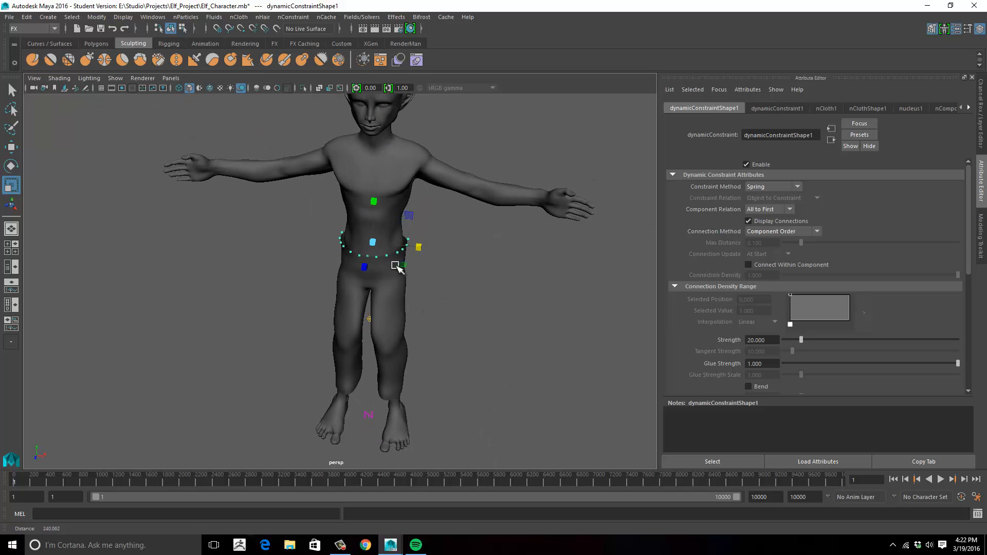
pyautogui.keyDown('alt'); pyautogui.moveTo(432, 275); pyautogui.dragTo(434, 264, button='middle'); pyautogui.keyUp('alt')
pyautogui.keyDown('alt'); pyautogui.moveTo(426, 288); pyautogui.dragTo(438, 267); pyautogui.keyUp('alt')
pyautogui.keyDown('alt'); pyautogui.moveTo(450, 262); pyautogui.dragTo(431, 316, button='middle'); pyautogui.keyUp('alt')
pyautogui.moveTo(430, 316)
pyautogui.keyDown('alt'); pyautogui.mouseDown()
pyautogui.moveTo(427, 295)
pyautogui.moveTo(443, 306)
pyautogui.mouseUp(); pyautogui.keyUp('alt')
pyautogui.keyDown('alt'); pyautogui.moveTo(444, 305); pyautogui.dragTo(463, 298, button='middle'); pyautogui.keyUp('alt')
# - Select the pants, start the simulation and watch how the constrained waistband holds them on the body
pyautogui.click(409, 308)
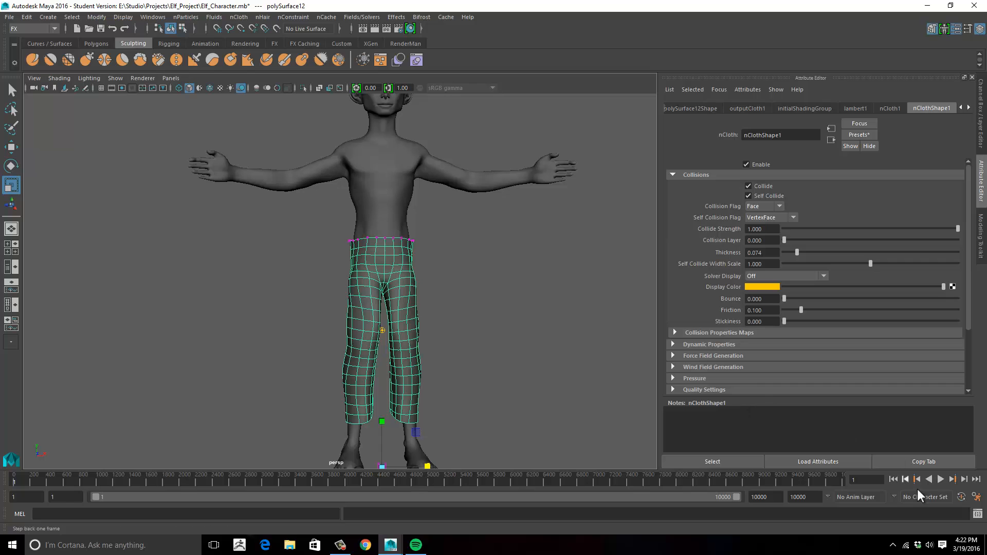
pyautogui.click(940, 479)
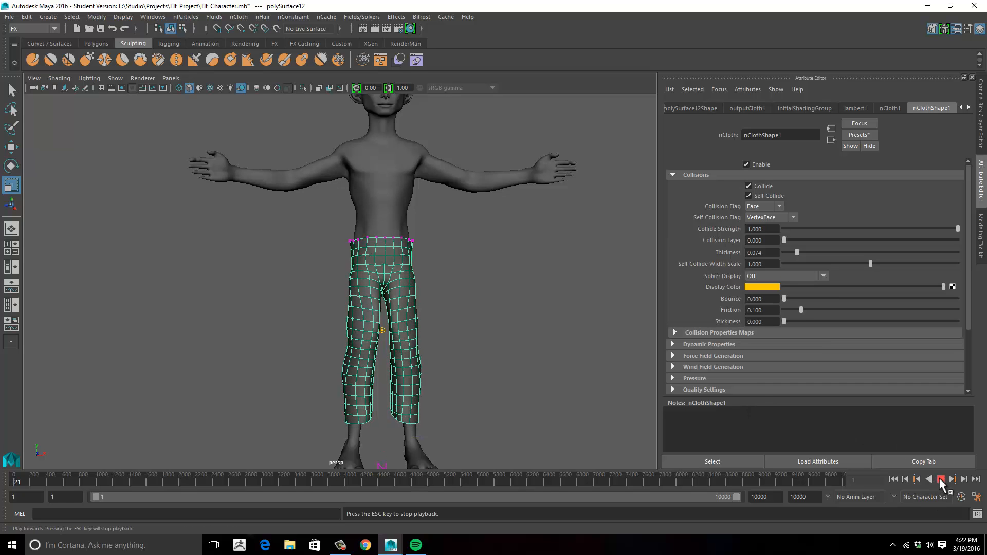
pyautogui.keyDown('alt'); pyautogui.moveTo(483, 315); pyautogui.dragTo(417, 320); pyautogui.keyUp('alt')
pyautogui.keyDown('alt'); pyautogui.moveTo(463, 323); pyautogui.dragTo(480, 309, button='middle'); pyautogui.keyUp('alt')
pyautogui.keyDown('alt'); pyautogui.moveTo(480, 308); pyautogui.dragTo(554, 291); pyautogui.keyUp('alt')
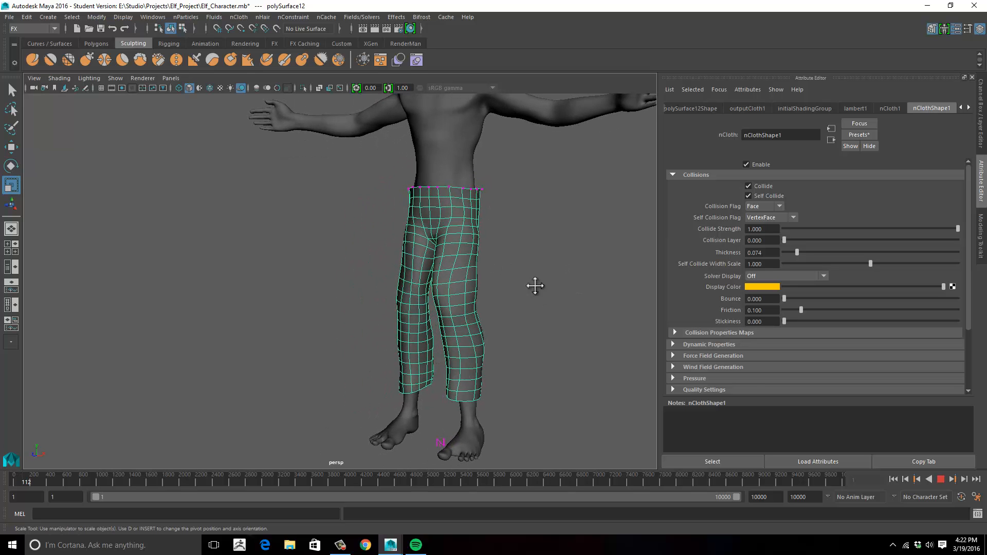
pyautogui.keyDown('alt'); pyautogui.moveTo(535, 286); pyautogui.dragTo(520, 286, button='middle'); pyautogui.keyUp('alt')
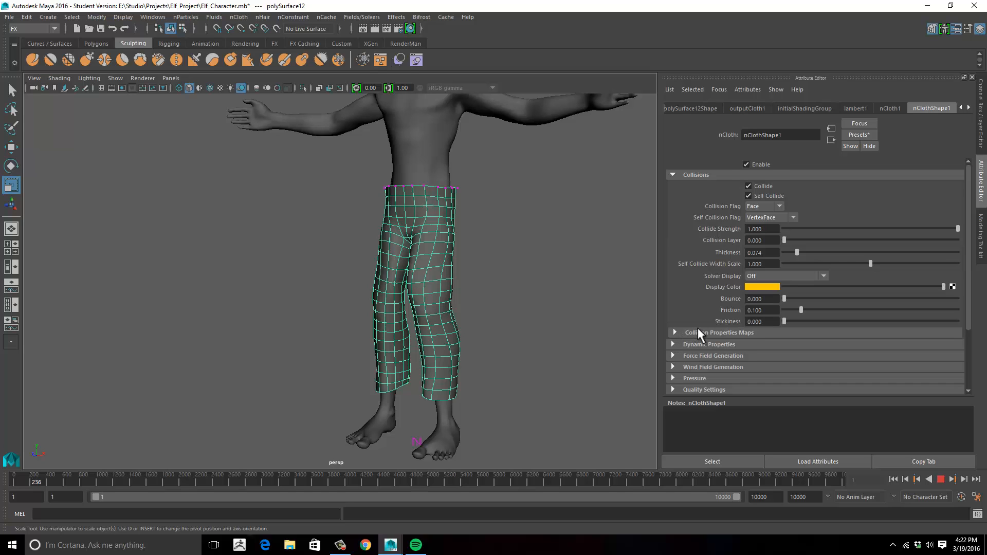
# - In the pants' Dynamic Properties, set Stretch Resistance to 10.714 and both Compression Resistance and Bend Resistance to 0
pyautogui.scroll(-2, 699, 331)
pyautogui.click(689, 282)
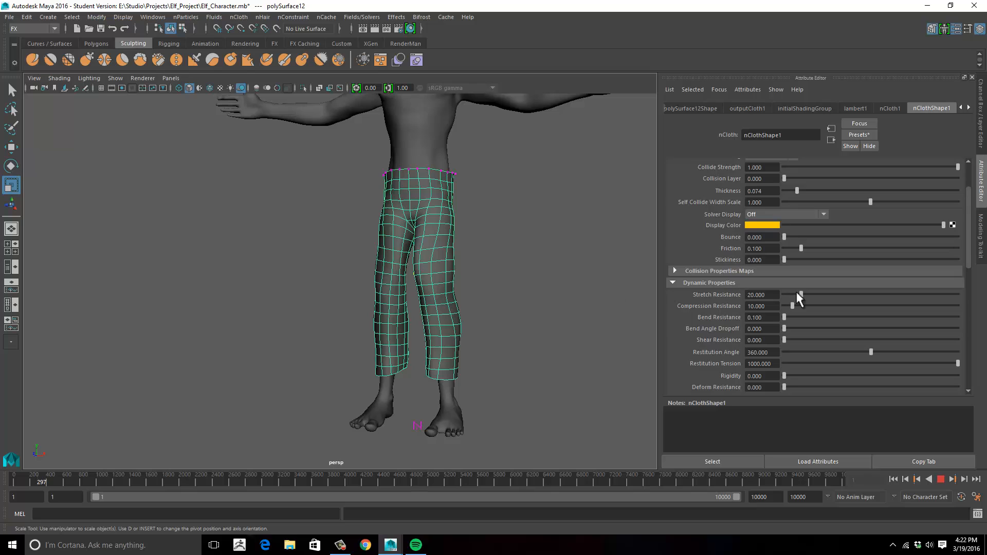
pyautogui.moveTo(800, 295); pyautogui.dragTo(794, 297)
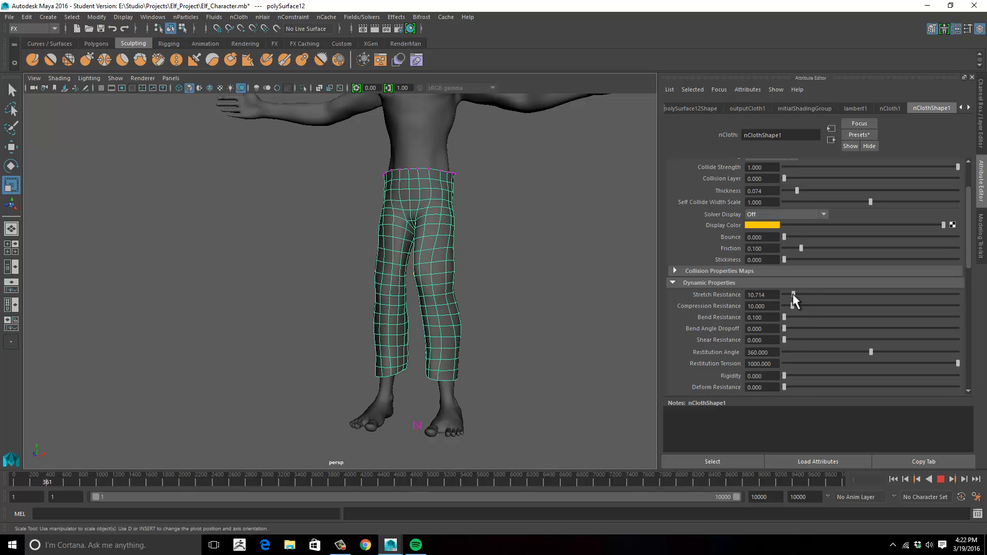
pyautogui.moveTo(791, 307); pyautogui.dragTo(783, 306)
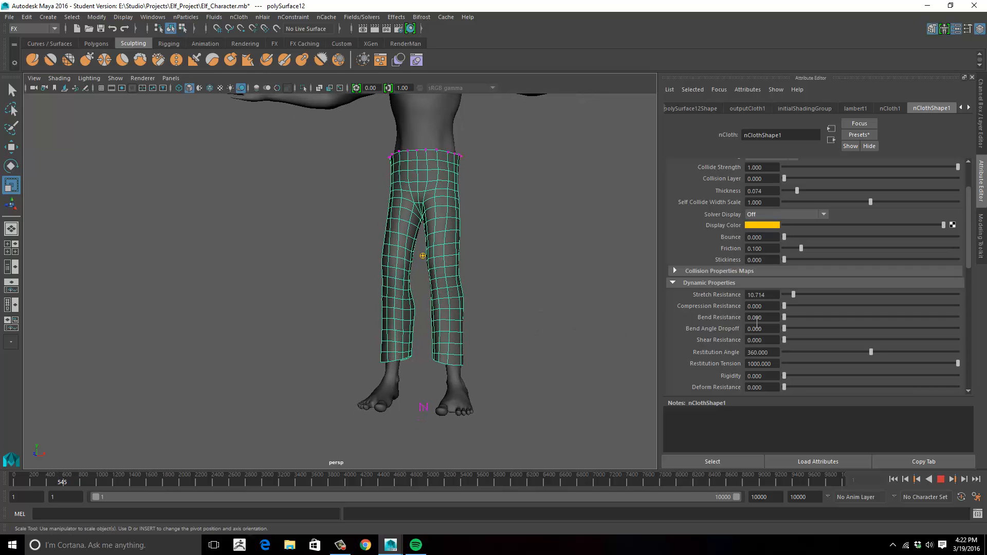
# - Examine the drape of the pants from the side and front while the simulation runs, and review the remaining dynamic properties
pyautogui.keyDown('alt'); pyautogui.moveTo(524, 339); pyautogui.dragTo(489, 346); pyautogui.keyUp('alt')
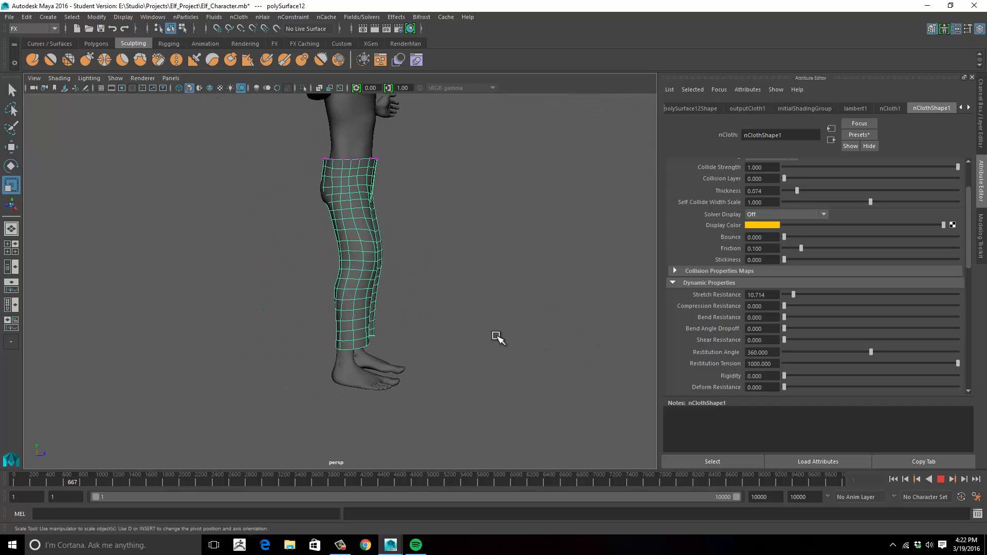
pyautogui.keyDown('alt'); pyautogui.moveTo(491, 354); pyautogui.dragTo(546, 345, button='right'); pyautogui.keyUp('alt')
pyautogui.keyDown('alt'); pyautogui.moveTo(546, 344); pyautogui.dragTo(565, 311, button='middle'); pyautogui.keyUp('alt')
pyautogui.keyDown('alt'); pyautogui.moveTo(525, 312); pyautogui.dragTo(490, 327); pyautogui.keyUp('alt')
pyautogui.keyDown('alt'); pyautogui.moveTo(489, 327); pyautogui.dragTo(557, 309, button='middle'); pyautogui.keyUp('alt')
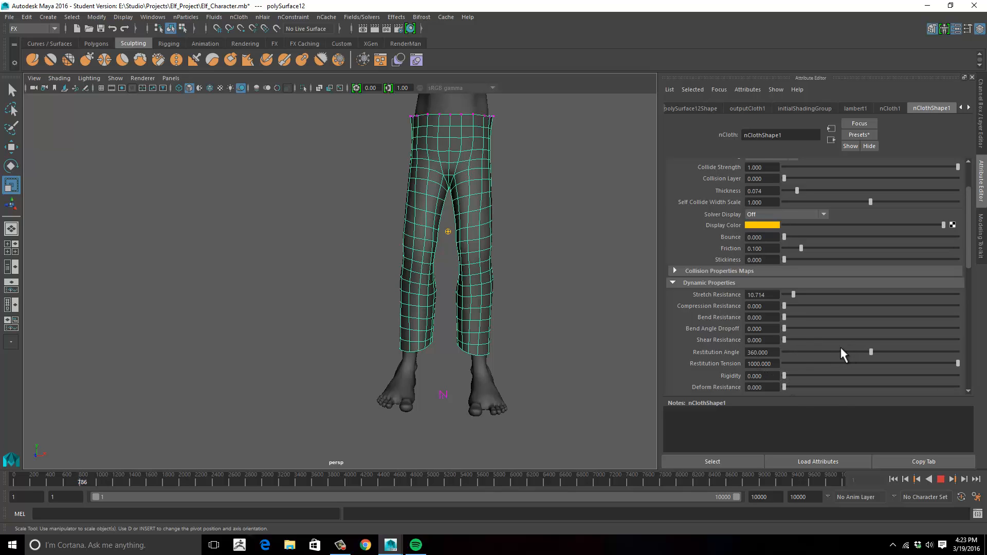
pyautogui.scroll(-4, 828, 348)
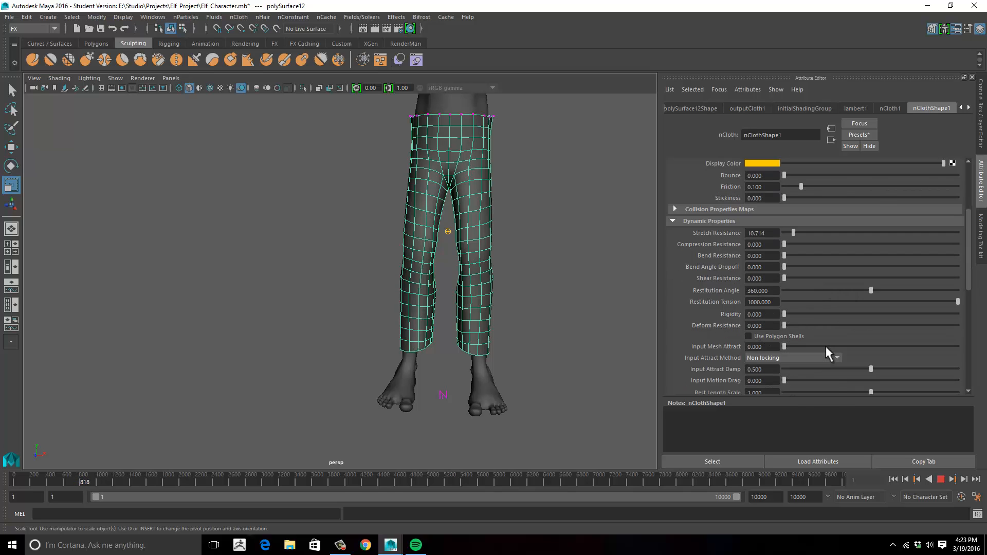
pyautogui.scroll(4, 828, 354)
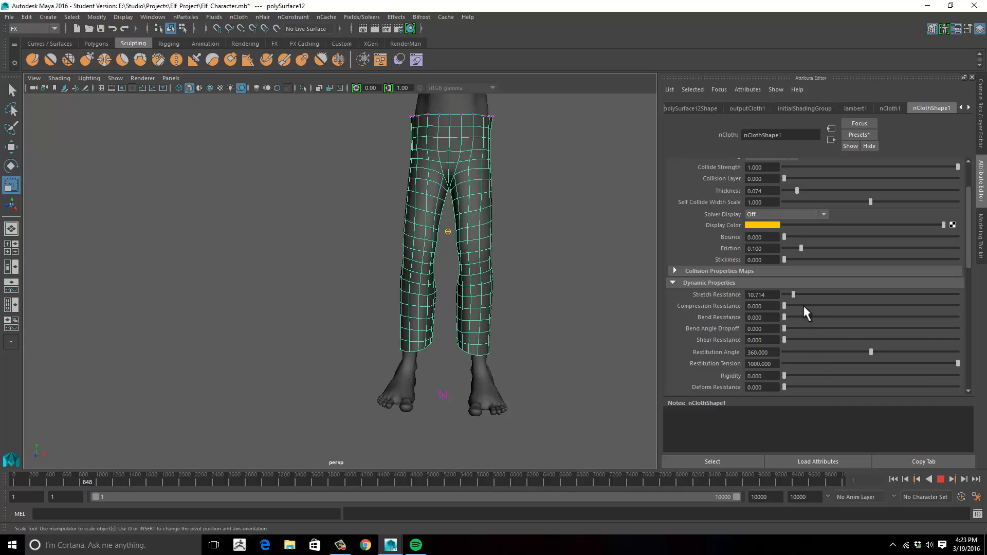
# - Try pants Stretch Resistance values of 1.190, 0.1, 0.2 and 0.3 during playback, and set it to 0.4
pyautogui.moveTo(794, 296); pyautogui.dragTo(785, 297)
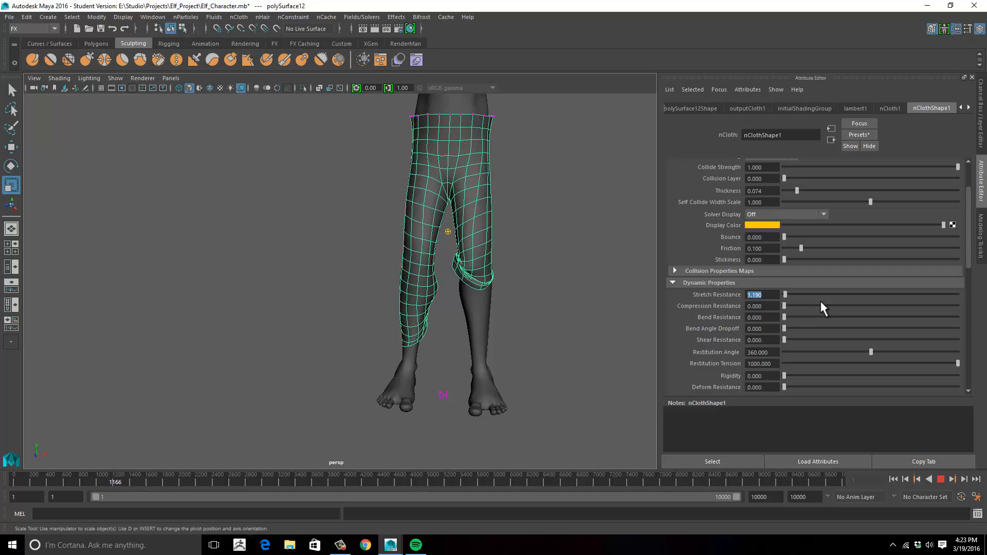
pyautogui.write('0.1')
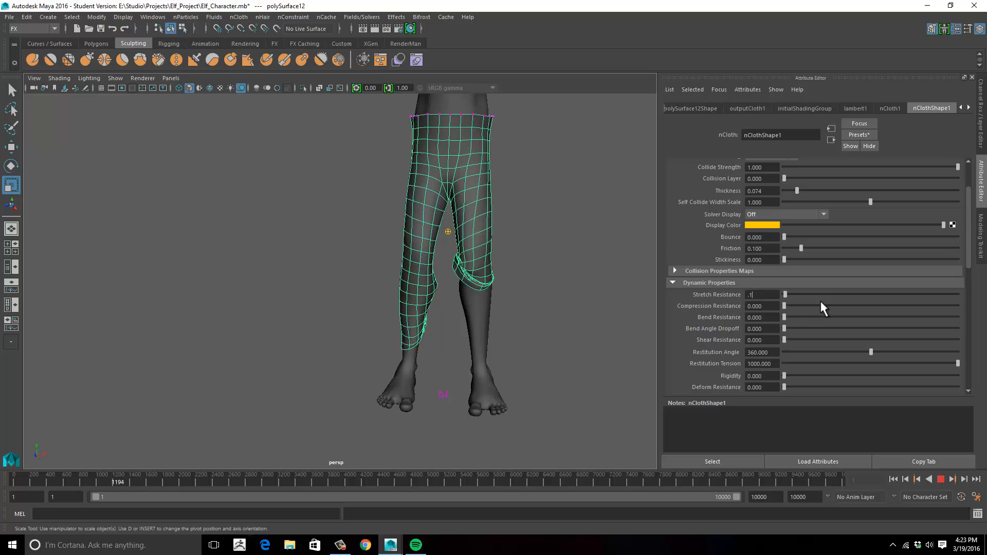
pyautogui.press('Return')
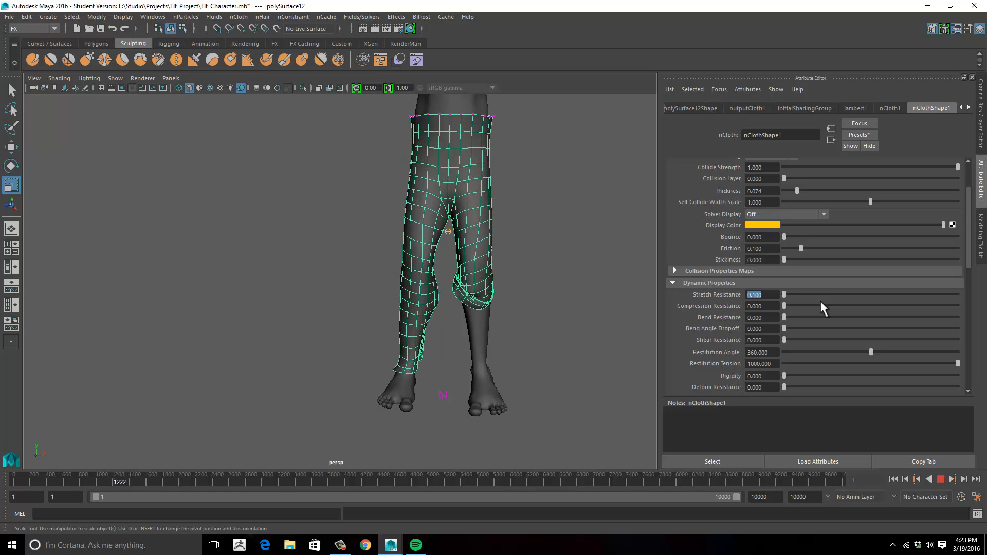
pyautogui.write('0.2')
pyautogui.press('Return')
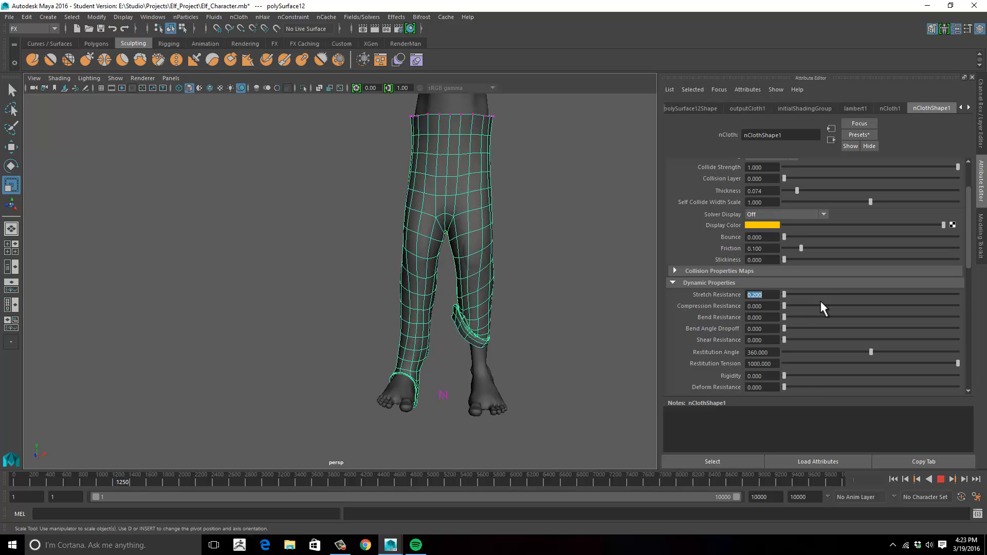
pyautogui.write('0.3')
pyautogui.press('Return')
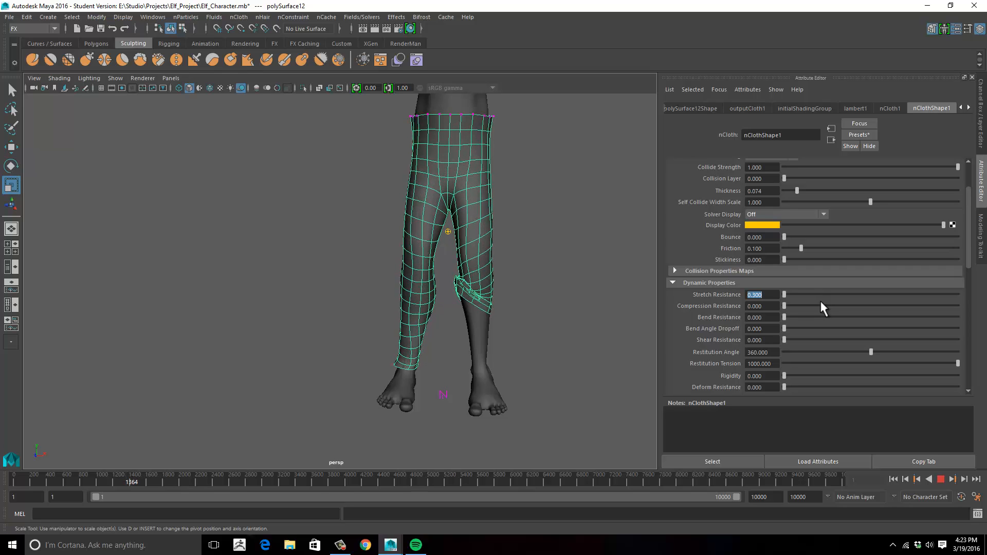
pyautogui.write('0.4')
pyautogui.press('Return')
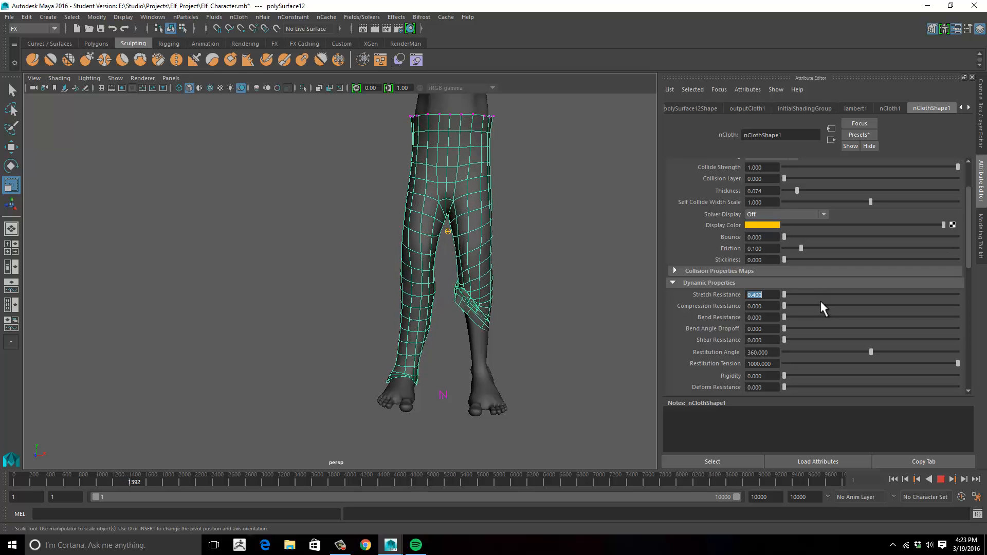
# - Replay the pants simulation from frame 1, then try a Stretch Resistance of 0.8 and run it again
pyautogui.click(941, 479)
pyautogui.click(894, 479)
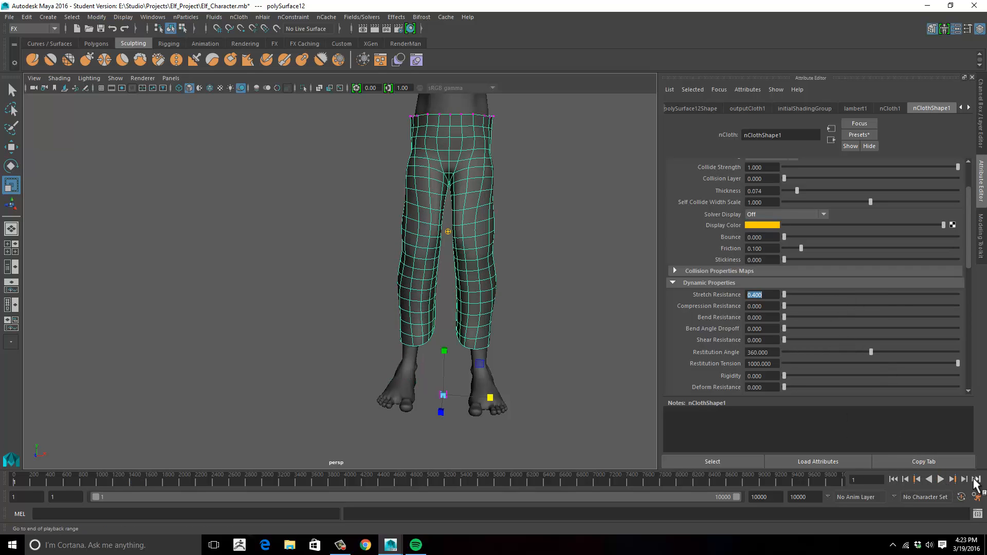
pyautogui.click(941, 479)
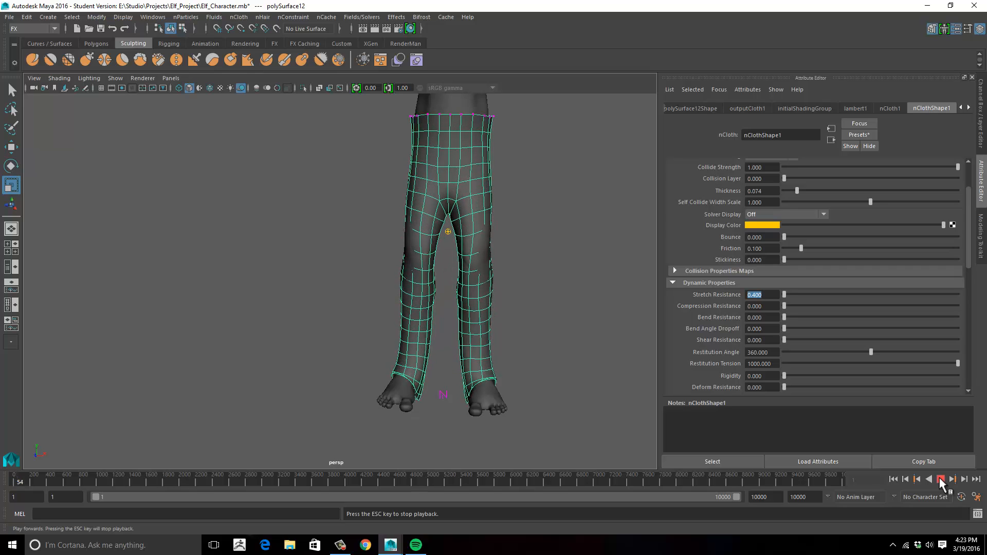
pyautogui.click(940, 479)
pyautogui.click(893, 479)
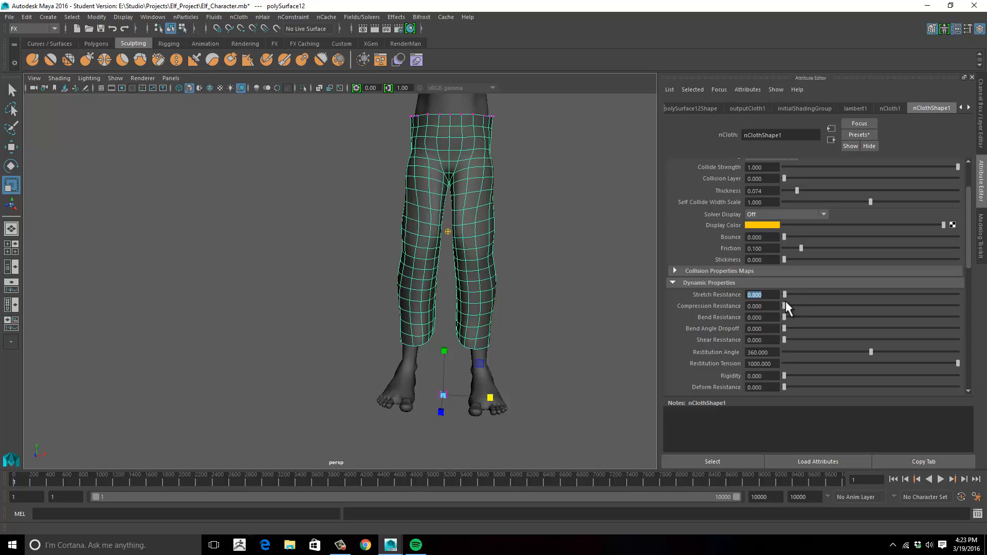
pyautogui.click(941, 479)
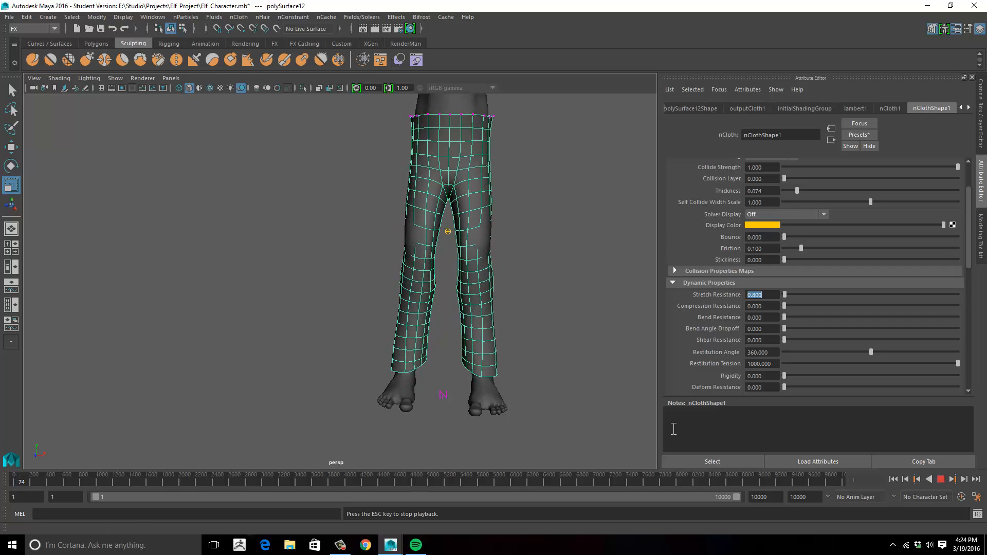
# - Examine how the pants drape over the hips, knees and ankles from the front, side and back during playback
pyautogui.moveTo(576, 360)
pyautogui.keyDown('alt'); pyautogui.mouseDown()
pyautogui.moveTo(509, 348)
pyautogui.moveTo(562, 353)
pyautogui.mouseUp(); pyautogui.keyUp('alt')
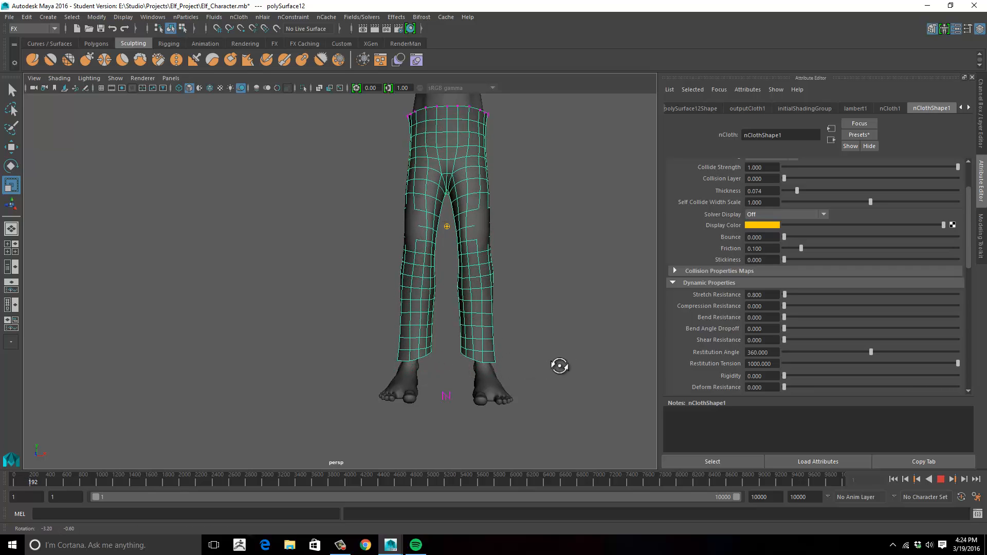
pyautogui.keyDown('alt'); pyautogui.moveTo(557, 366); pyautogui.dragTo(581, 365); pyautogui.keyUp('alt')
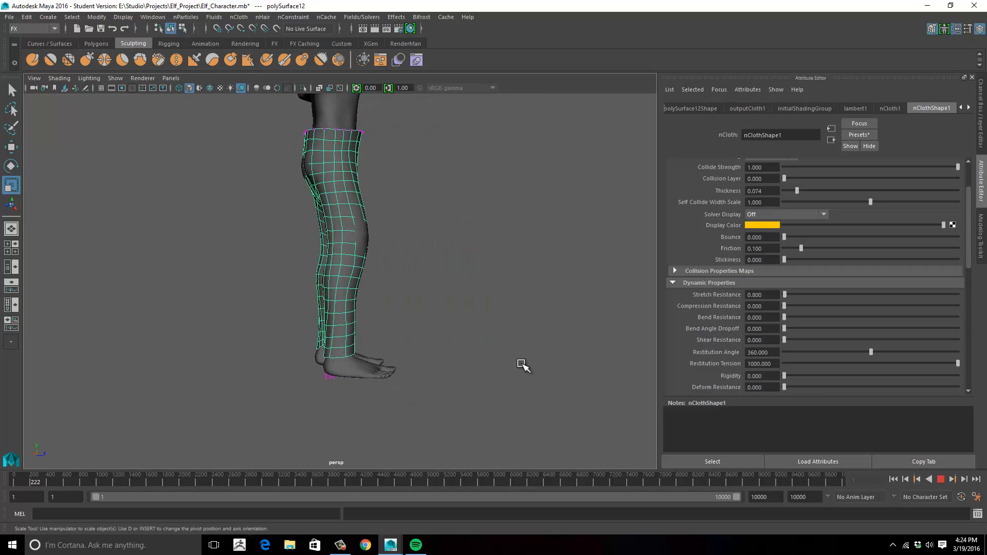
pyautogui.keyDown('alt'); pyautogui.moveTo(523, 364); pyautogui.dragTo(438, 363); pyautogui.keyUp('alt')
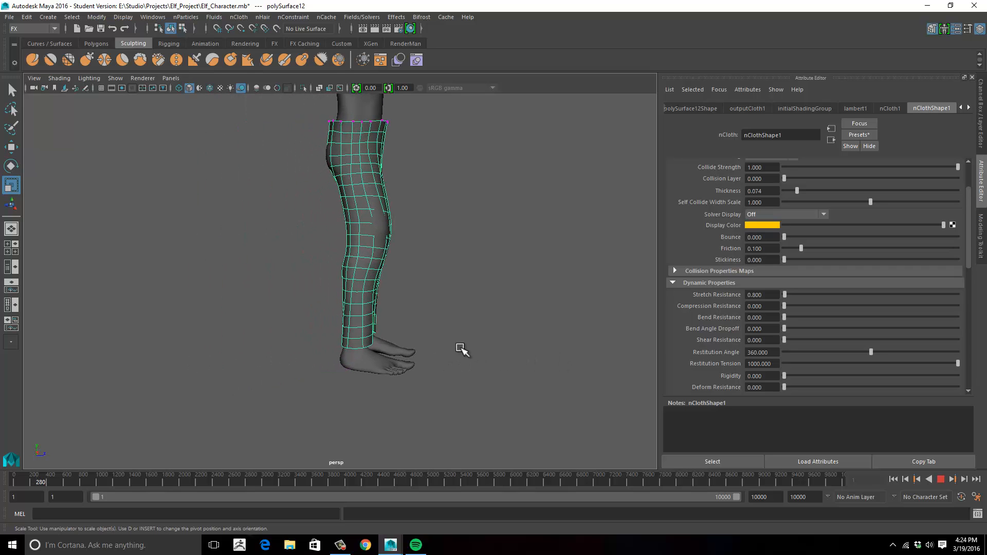
pyautogui.keyDown('alt'); pyautogui.moveTo(462, 348); pyautogui.dragTo(484, 383, button='middle'); pyautogui.keyUp('alt')
pyautogui.moveTo(483, 382)
pyautogui.keyDown('alt'); pyautogui.mouseDown()
pyautogui.moveTo(502, 379)
pyautogui.moveTo(500, 370)
pyautogui.moveTo(509, 396)
pyautogui.moveTo(500, 393)
pyautogui.mouseUp(); pyautogui.keyUp('alt')
pyautogui.keyDown('alt'); pyautogui.moveTo(501, 393); pyautogui.dragTo(590, 363, button='right'); pyautogui.keyUp('alt')
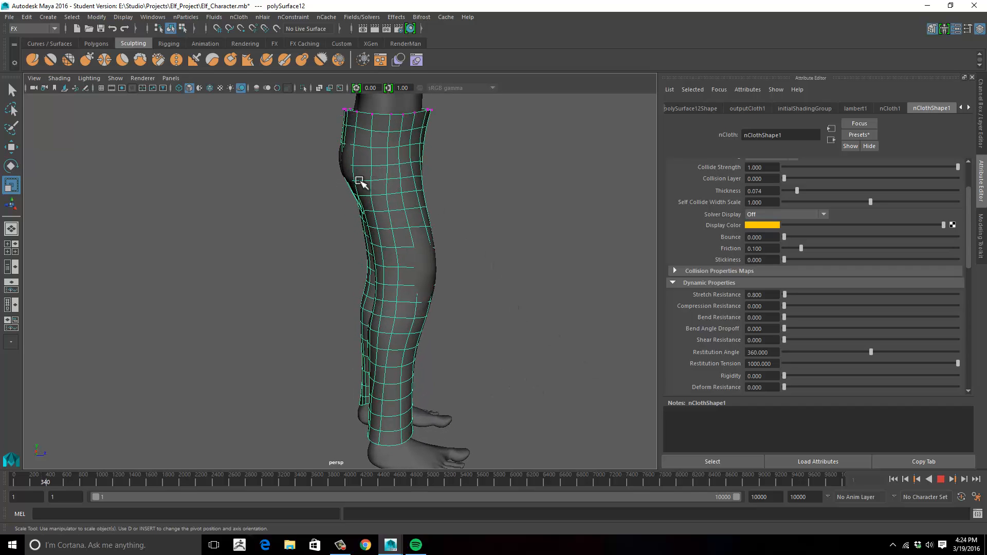
pyautogui.keyDown('alt'); pyautogui.moveTo(452, 216); pyautogui.dragTo(336, 178); pyautogui.keyUp('alt')
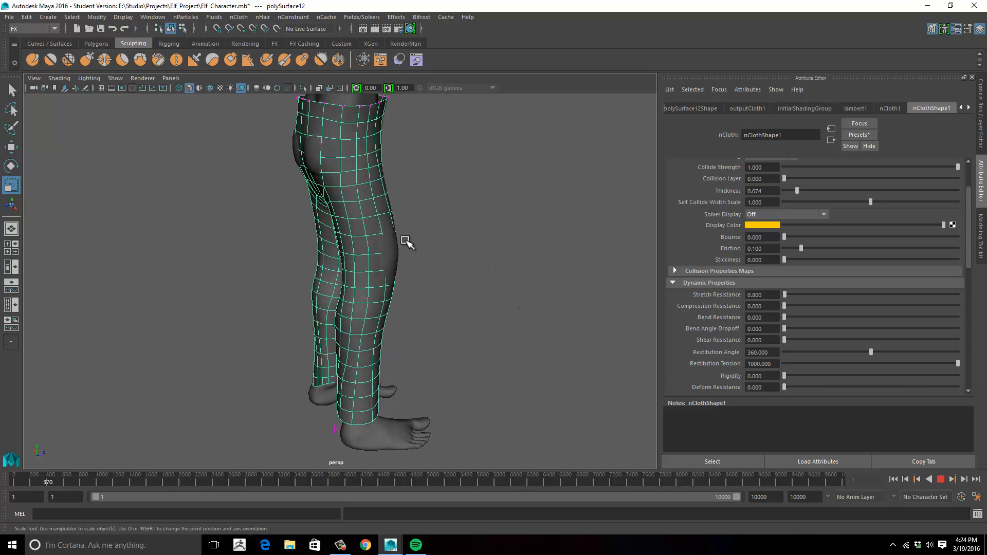
pyautogui.keyDown('alt'); pyautogui.moveTo(506, 237); pyautogui.dragTo(498, 240); pyautogui.keyUp('alt')
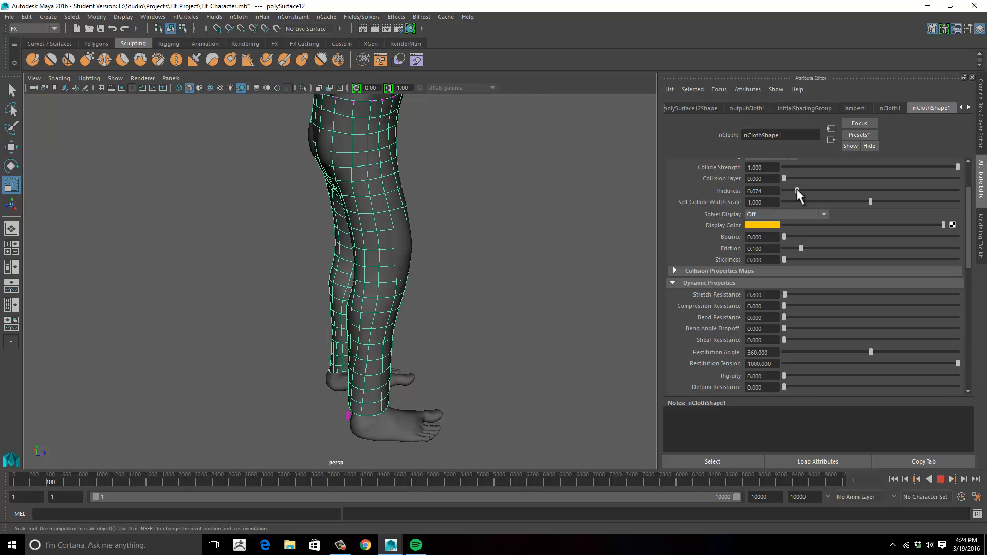
# - Try pants collision Thickness values of 0.131 and 0.229, rerunning the simulation for each
pyautogui.moveTo(798, 191); pyautogui.dragTo(810, 195)
pyautogui.click(893, 479)
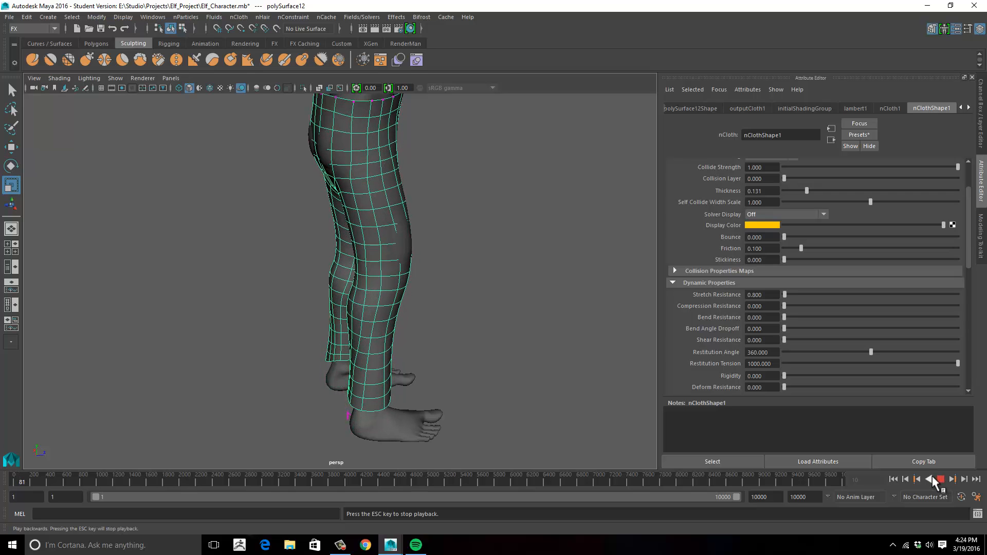
pyautogui.click(930, 478)
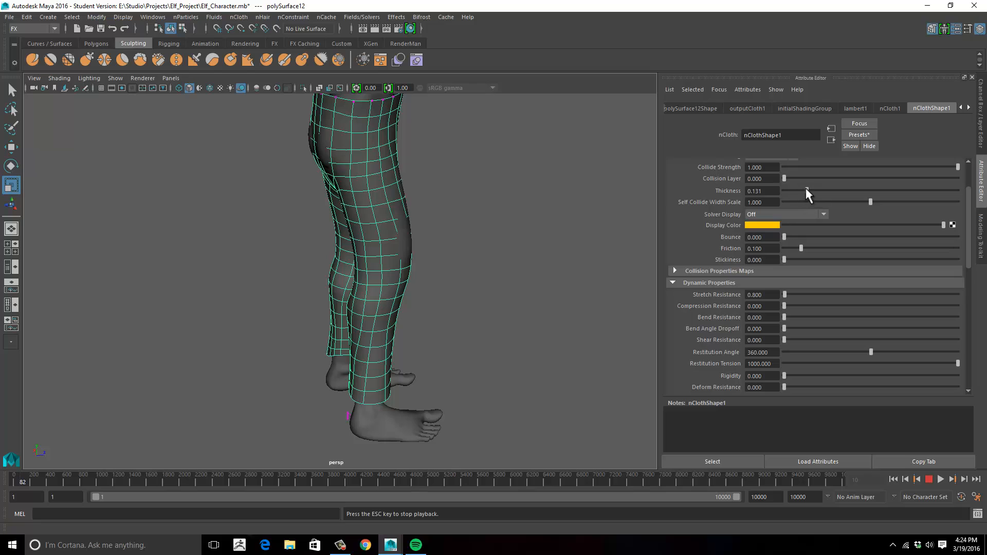
pyautogui.moveTo(814, 189); pyautogui.dragTo(821, 194)
pyautogui.click(930, 479)
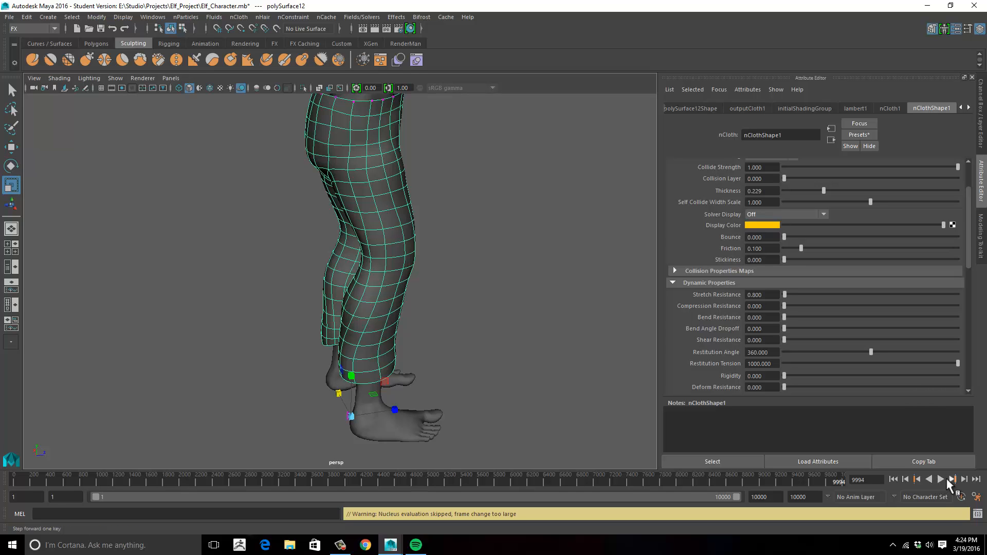
pyautogui.click(941, 479)
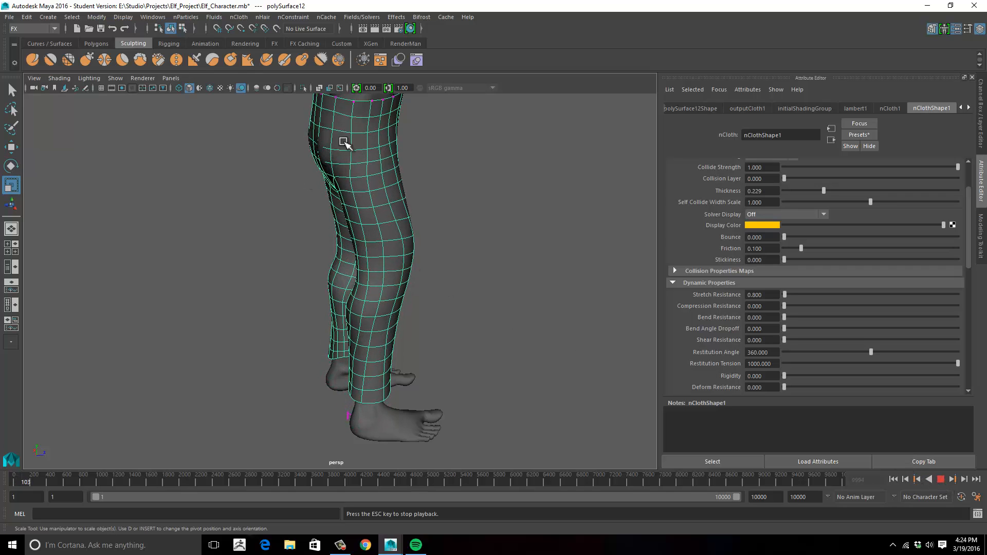
# - Inspect the running pants simulation from behind, around the legs and from the front for body poking through the cloth
pyautogui.keyDown('alt'); pyautogui.moveTo(481, 181); pyautogui.dragTo(511, 178); pyautogui.keyUp('alt')
pyautogui.keyDown('alt'); pyautogui.moveTo(470, 182); pyautogui.dragTo(480, 178, button='right'); pyautogui.keyUp('alt')
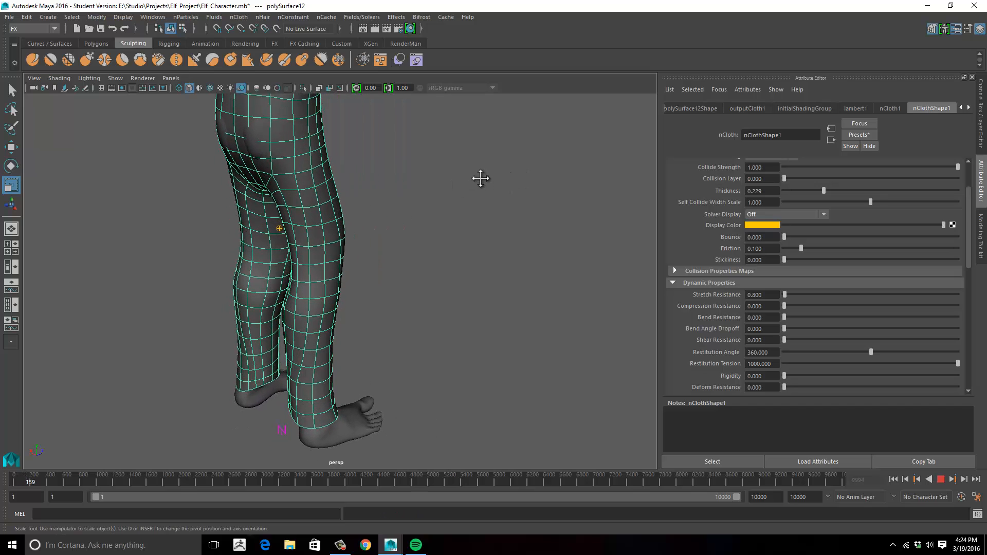
pyautogui.keyDown('alt'); pyautogui.moveTo(481, 179); pyautogui.dragTo(503, 254, button='middle'); pyautogui.keyUp('alt')
pyautogui.keyDown('alt'); pyautogui.moveTo(496, 249); pyautogui.dragTo(514, 241); pyautogui.keyUp('alt')
pyautogui.keyDown('alt'); pyautogui.moveTo(487, 264); pyautogui.dragTo(523, 240, button='middle'); pyautogui.keyUp('alt')
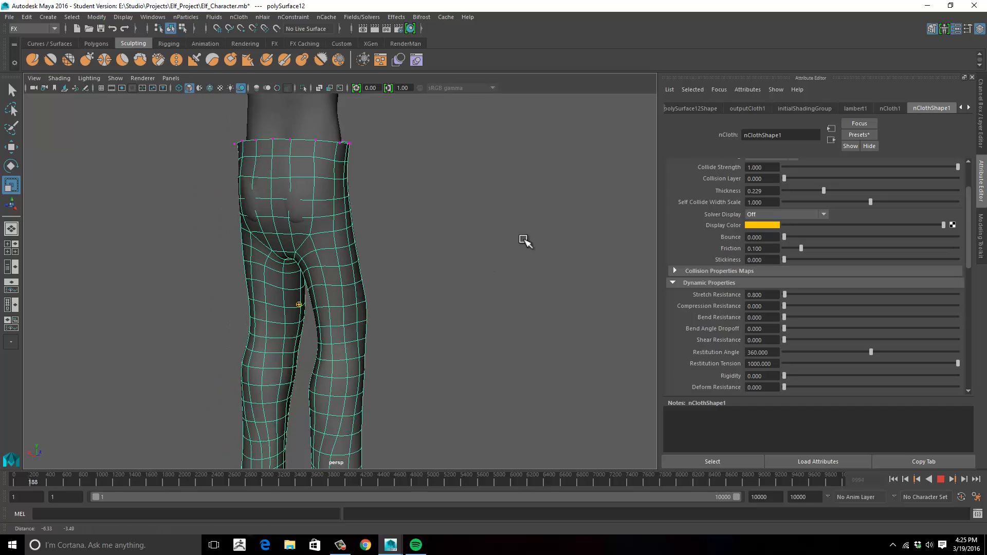
pyautogui.keyDown('alt'); pyautogui.moveTo(524, 240); pyautogui.dragTo(473, 269); pyautogui.keyUp('alt')
pyautogui.keyDown('alt'); pyautogui.moveTo(473, 268); pyautogui.dragTo(395, 233, button='middle'); pyautogui.keyUp('alt')
pyautogui.keyDown('alt'); pyautogui.moveTo(489, 227); pyautogui.dragTo(368, 232); pyautogui.keyUp('alt')
pyautogui.keyDown('alt'); pyautogui.moveTo(368, 232); pyautogui.dragTo(288, 196, button='middle'); pyautogui.keyUp('alt')
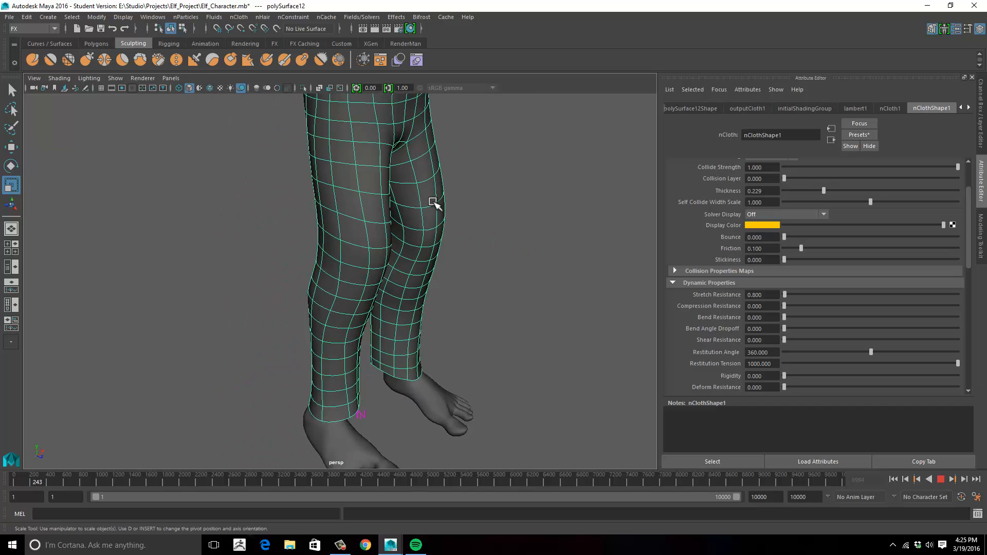
pyautogui.keyDown('alt'); pyautogui.moveTo(433, 202); pyautogui.dragTo(267, 203); pyautogui.keyUp('alt')
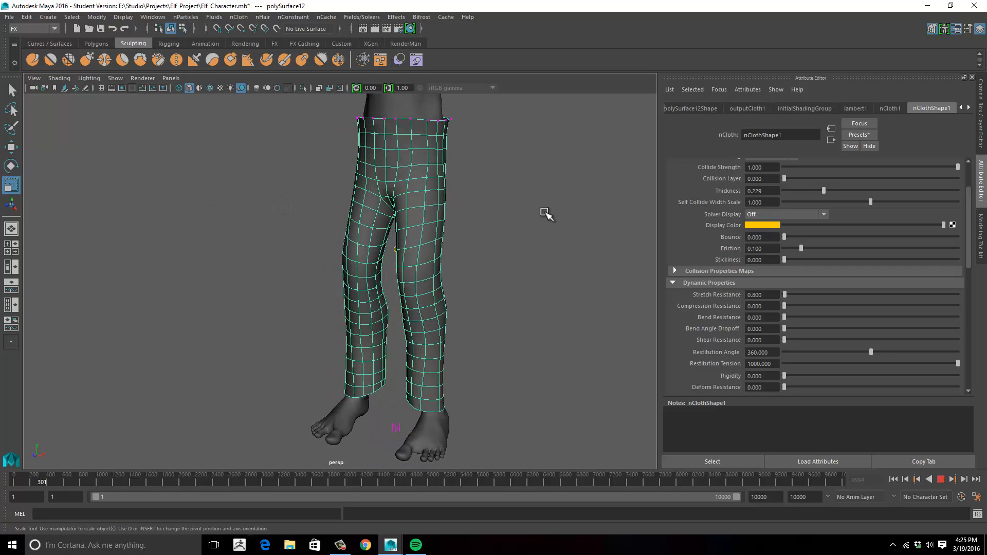
pyautogui.keyDown('alt'); pyautogui.moveTo(545, 211); pyautogui.dragTo(471, 215, button='right'); pyautogui.keyUp('alt')
pyautogui.keyDown('alt'); pyautogui.moveTo(471, 215); pyautogui.dragTo(531, 207); pyautogui.keyUp('alt')
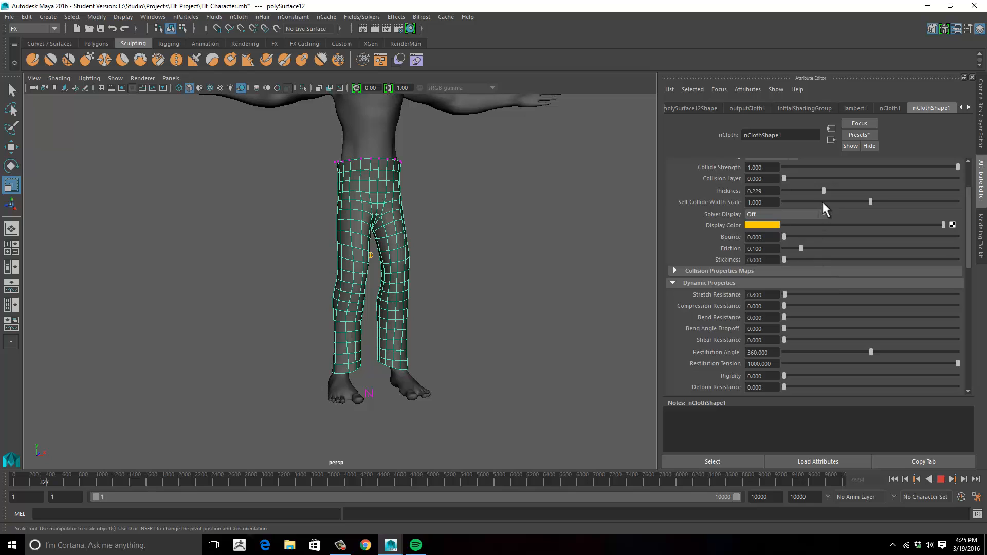
# - Stop the simulation, set the pants' collision Thickness to 0.295 and replay from frame 1
pyautogui.click(944, 481)
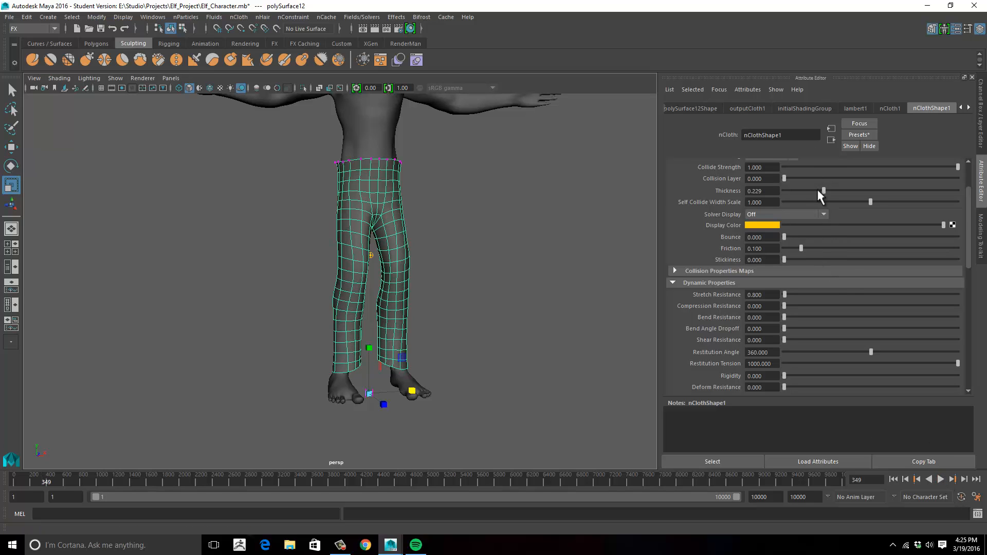
pyautogui.moveTo(825, 192); pyautogui.dragTo(834, 192)
pyautogui.click(893, 479)
pyautogui.click(940, 479)
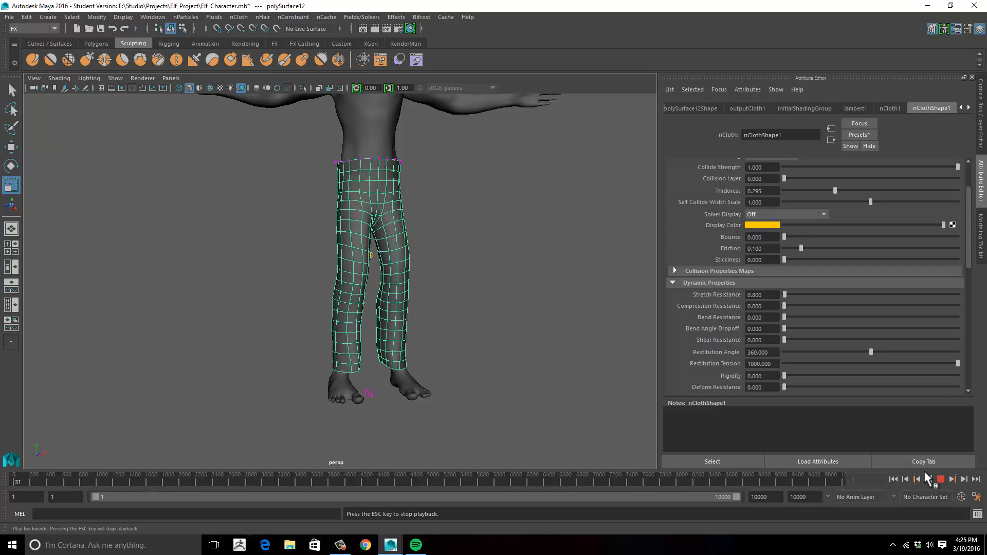
# - Set the pants' Stretch Resistance to 1 during playback and check the drape from the side
pyautogui.moveTo(724, 298); pyautogui.dragTo(695, 304)
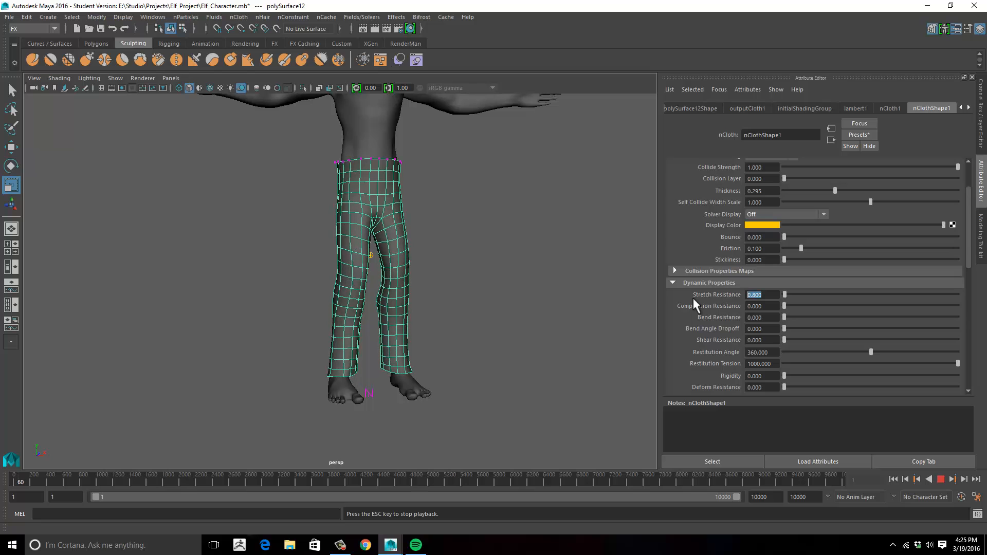
pyautogui.write('1')
pyautogui.press('Return')
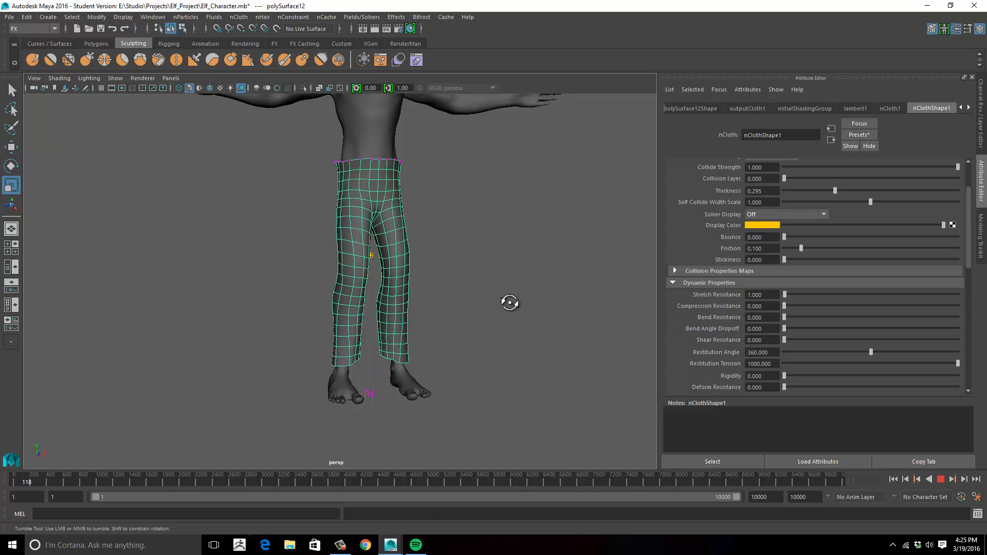
pyautogui.keyDown('alt'); pyautogui.moveTo(508, 302); pyautogui.dragTo(578, 304); pyautogui.keyUp('alt')
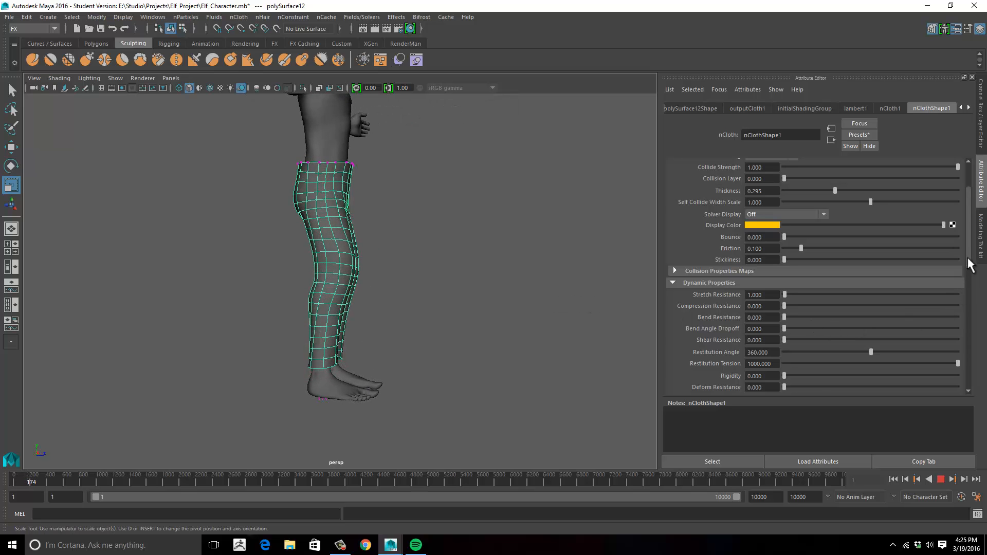
# - Try pants Rest Length Scale values of 0.839 and 0.804 during playback, checking the leg length, and set it to 0.851
pyautogui.moveTo(966, 255); pyautogui.dragTo(966, 315)
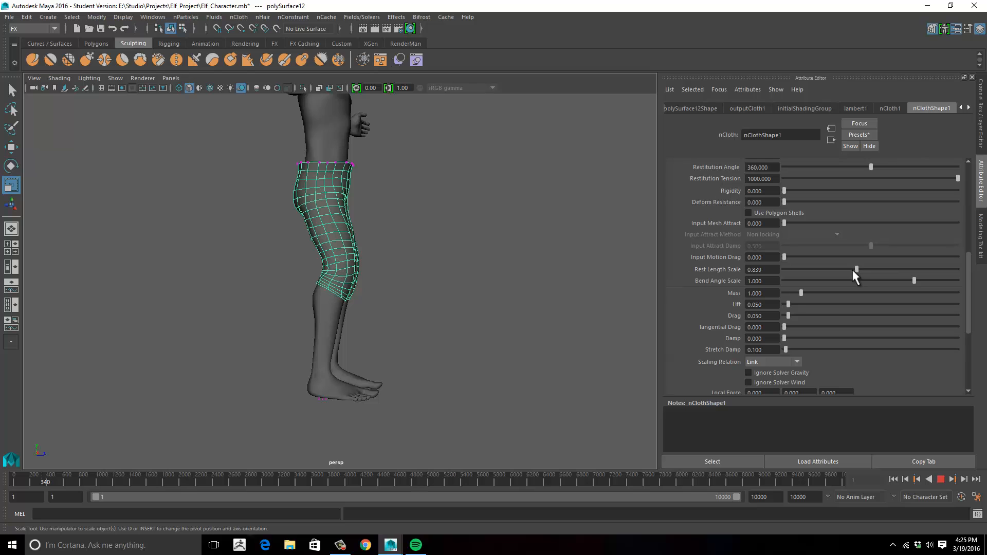
pyautogui.keyDown('alt'); pyautogui.moveTo(520, 310); pyautogui.dragTo(400, 308); pyautogui.keyUp('alt')
pyautogui.keyDown('alt'); pyautogui.moveTo(502, 299); pyautogui.dragTo(386, 348); pyautogui.keyUp('alt')
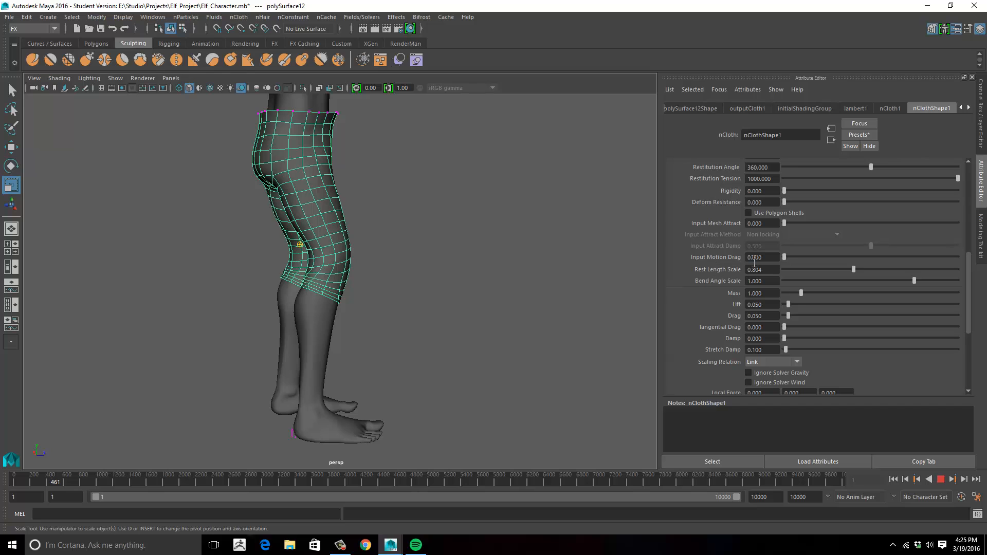
pyautogui.keyDown('alt'); pyautogui.moveTo(564, 316); pyautogui.dragTo(456, 313); pyautogui.keyUp('alt')
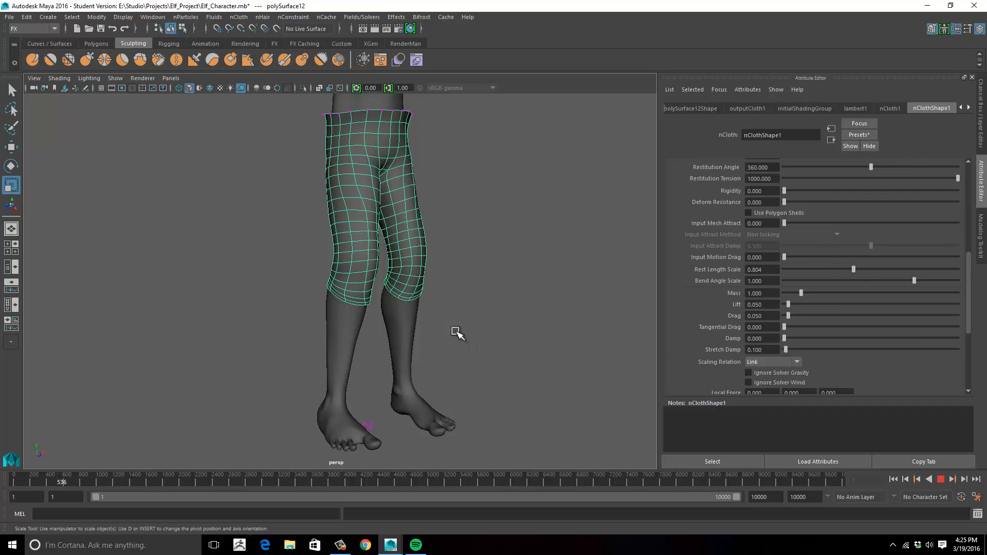
pyautogui.keyDown('alt'); pyautogui.moveTo(456, 333); pyautogui.dragTo(377, 326); pyautogui.keyUp('alt')
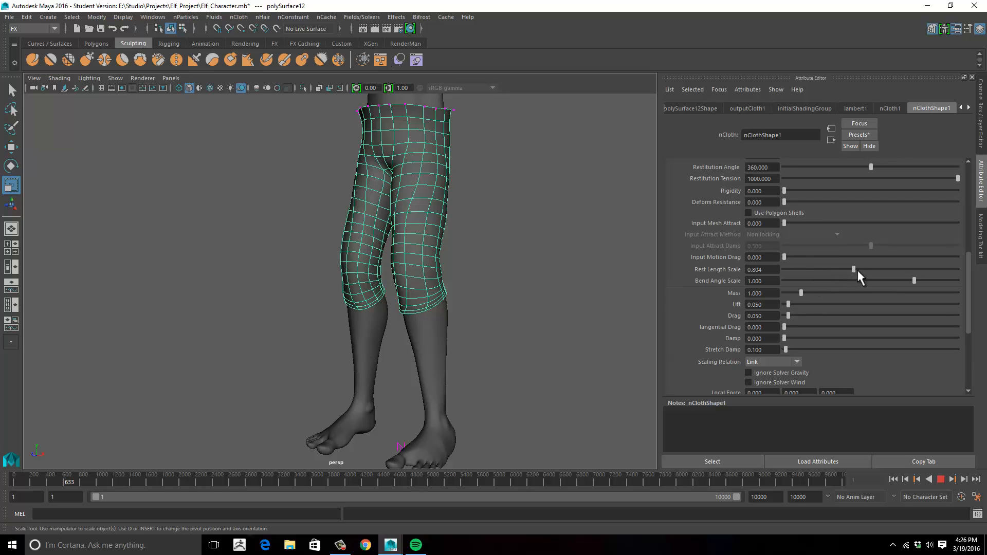
pyautogui.moveTo(856, 270); pyautogui.dragTo(856, 269)
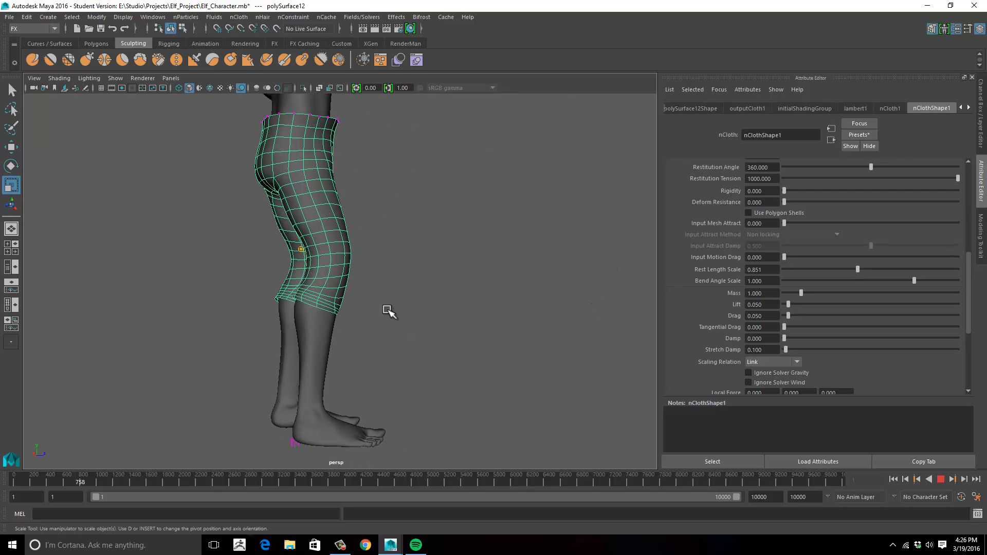
pyautogui.keyDown('alt'); pyautogui.moveTo(387, 311); pyautogui.dragTo(366, 315); pyautogui.keyUp('alt')
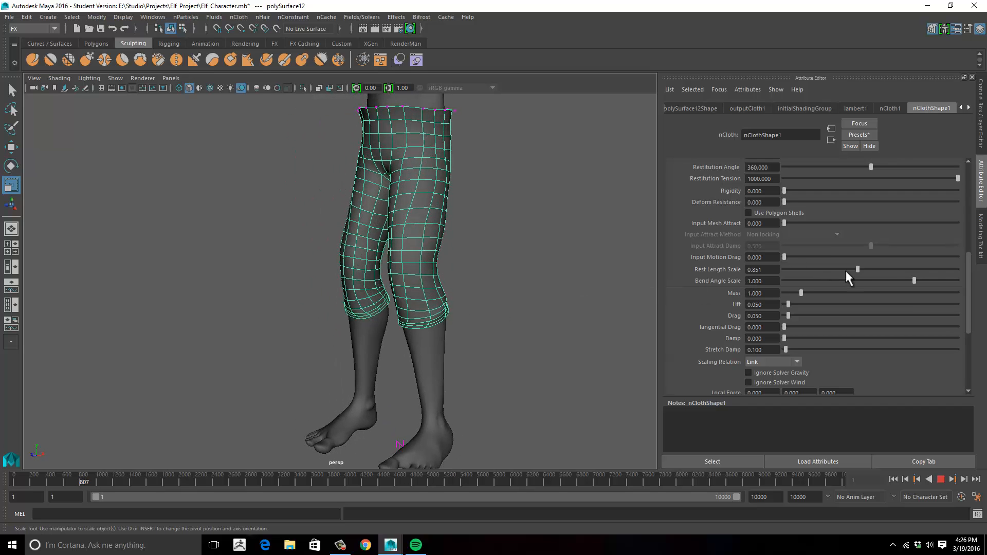
pyautogui.moveTo(858, 269); pyautogui.dragTo(862, 269)
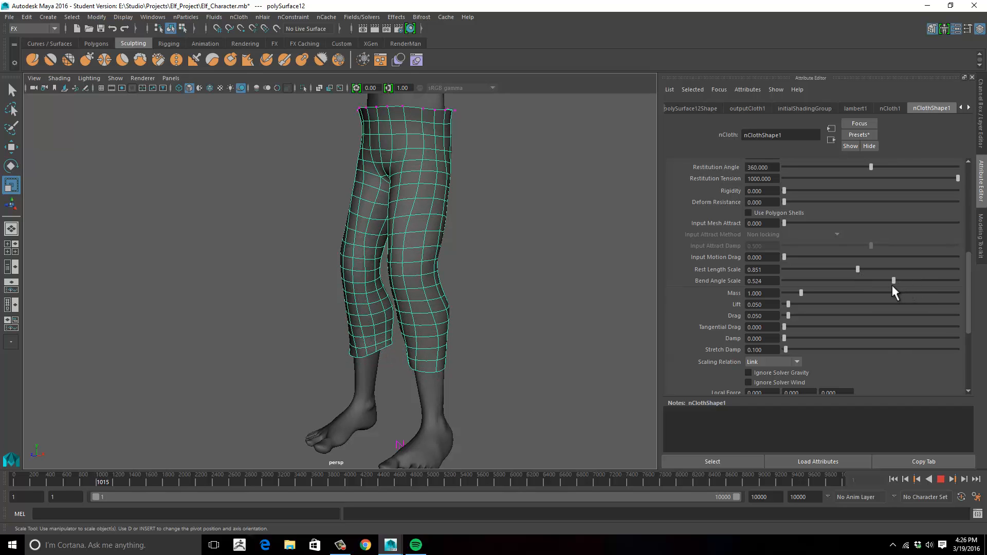
# - Set the pants' Bend Angle Scale to 0.381 and Stretch Damp to 0, and check the drape from the front
pyautogui.moveTo(903, 282); pyautogui.dragTo(890, 280)
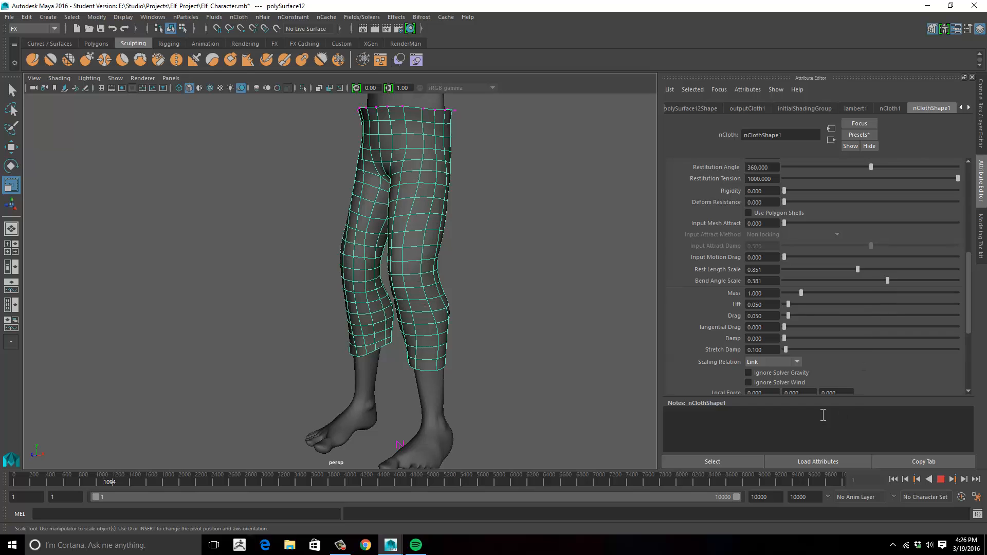
pyautogui.keyDown('alt'); pyautogui.moveTo(550, 375); pyautogui.dragTo(595, 373); pyautogui.keyUp('alt')
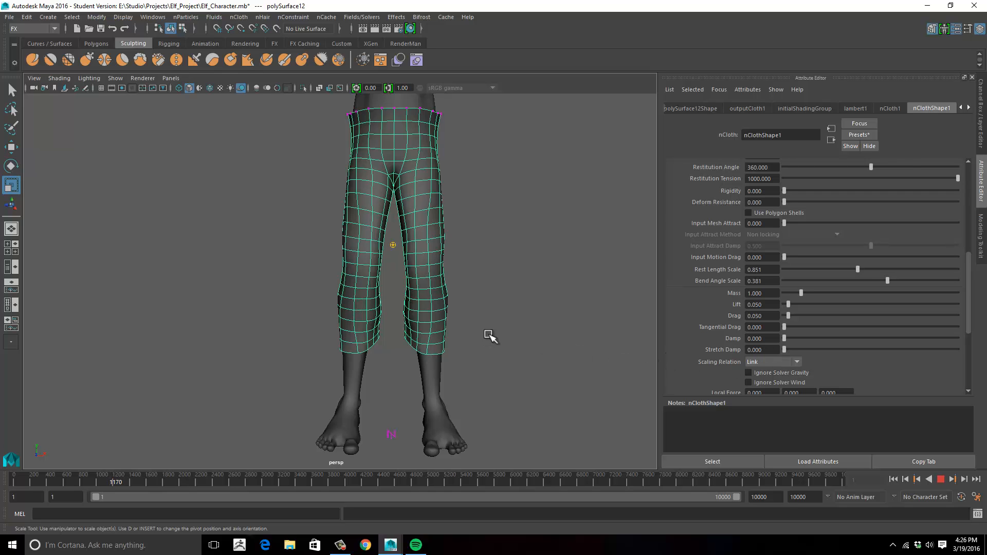
pyautogui.keyDown('alt'); pyautogui.moveTo(491, 337); pyautogui.dragTo(520, 329); pyautogui.keyUp('alt')
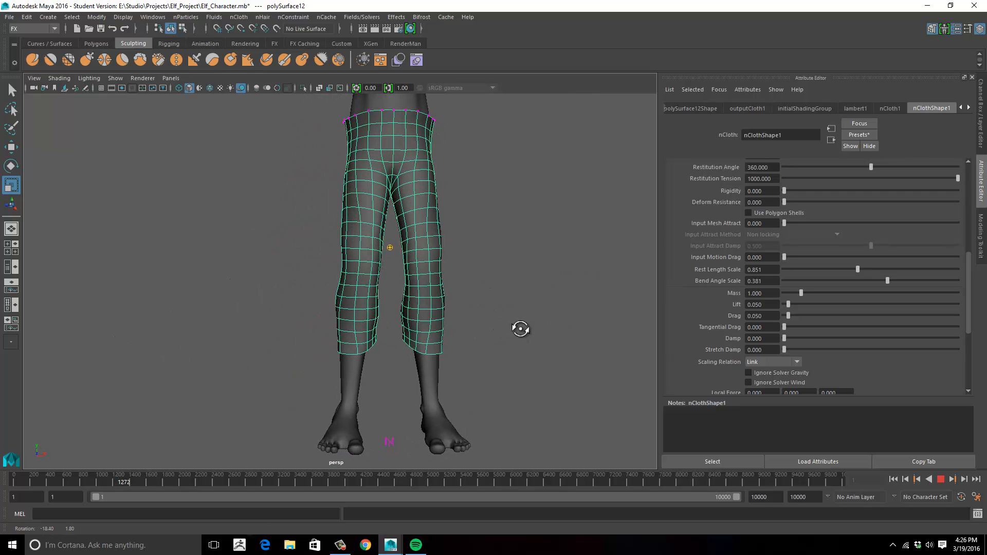
# - Stop the cloth playback and inspect the draped pants on the whole character from the front and at an angle
pyautogui.scroll(-5, 494, 342)
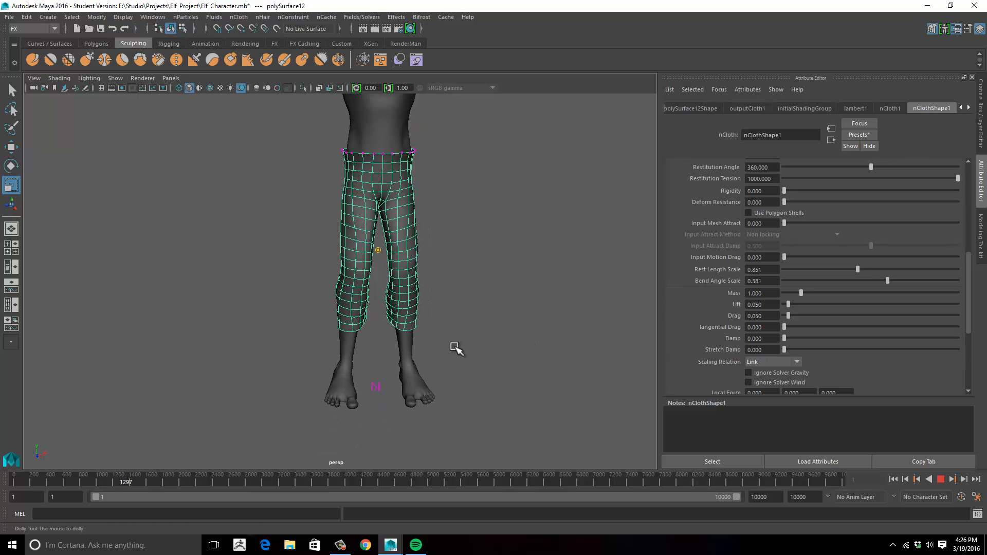
pyautogui.keyDown('alt'); pyautogui.moveTo(507, 333); pyautogui.dragTo(597, 422); pyautogui.keyUp('alt')
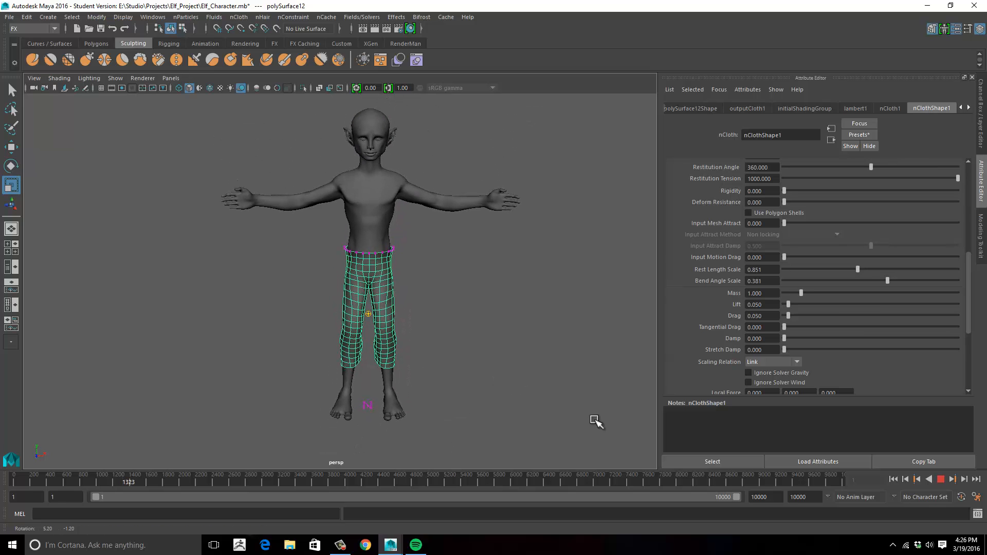
pyautogui.click(940, 479)
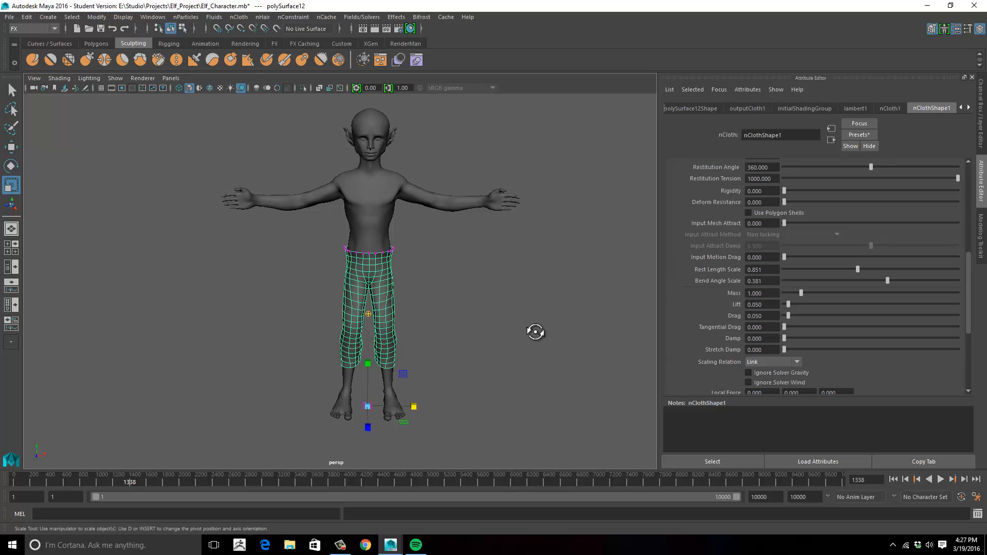
pyautogui.moveTo(548, 334)
pyautogui.keyDown('alt'); pyautogui.mouseDown()
pyautogui.moveTo(529, 332)
pyautogui.moveTo(584, 337)
pyautogui.moveTo(551, 334)
pyautogui.mouseUp(); pyautogui.keyUp('alt')
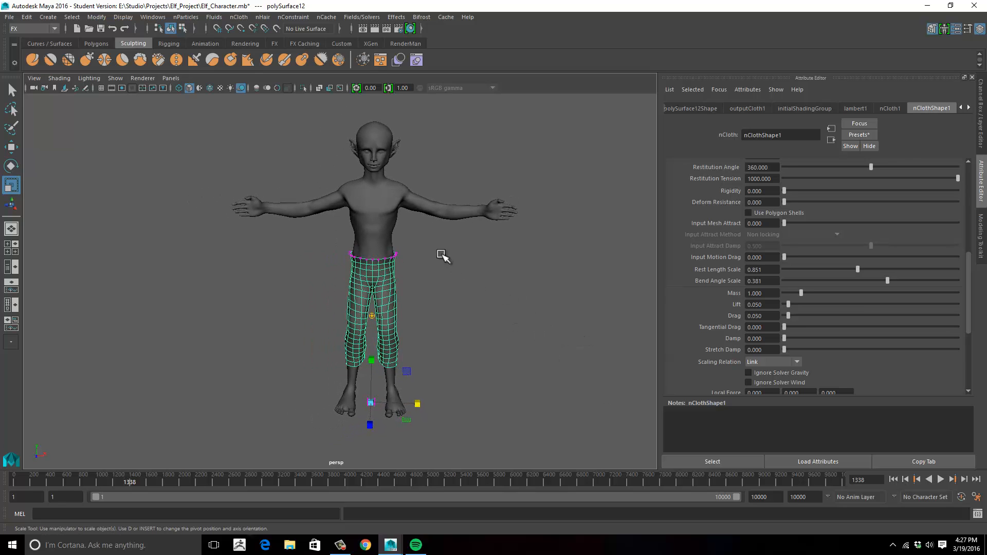
pyautogui.keyDown('alt'); pyautogui.moveTo(424, 271); pyautogui.dragTo(478, 265, button='right'); pyautogui.keyUp('alt')
pyautogui.keyDown('alt'); pyautogui.moveTo(478, 264); pyautogui.dragTo(463, 272, button='middle'); pyautogui.keyUp('alt')
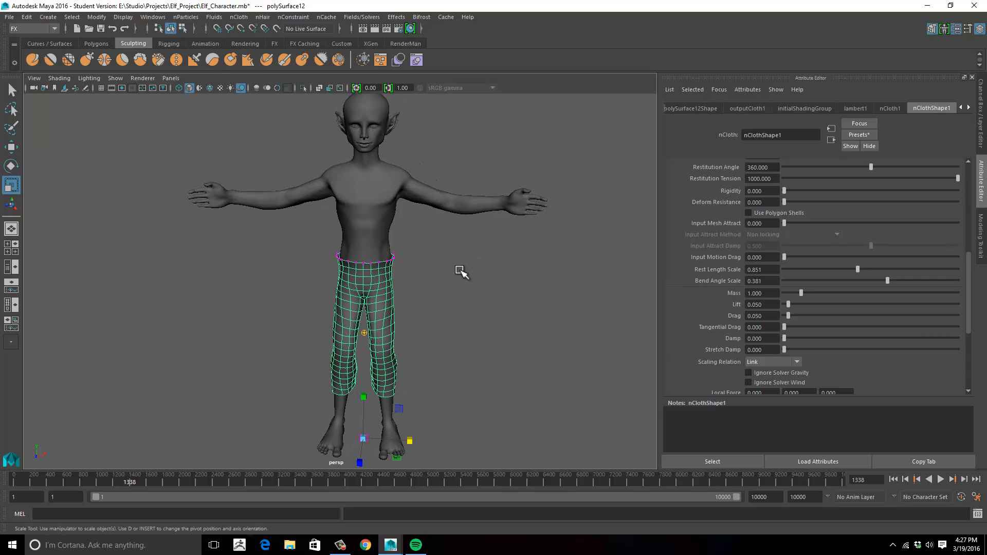
pyautogui.keyDown('alt'); pyautogui.moveTo(457, 269); pyautogui.dragTo(365, 106); pyautogui.keyUp('alt')
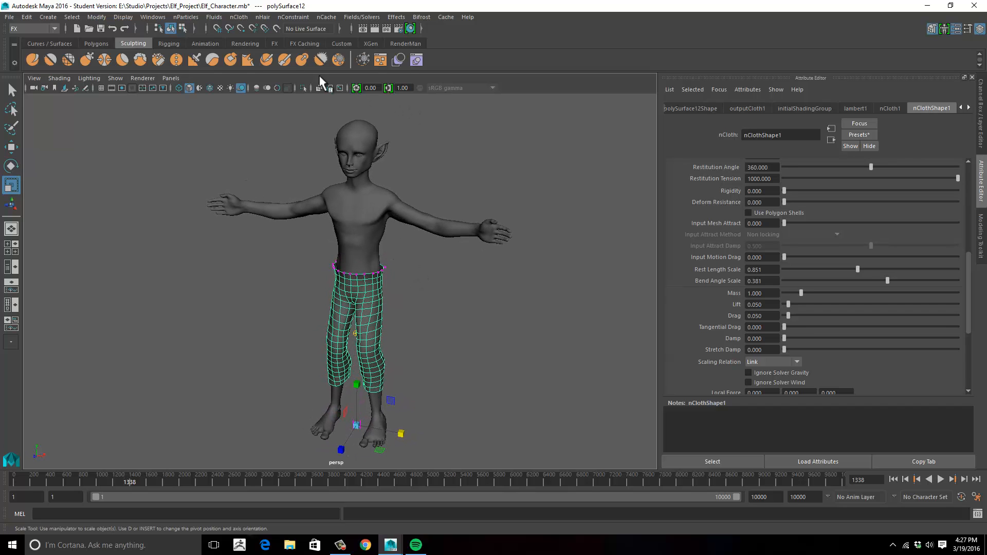
pyautogui.click(239, 17)
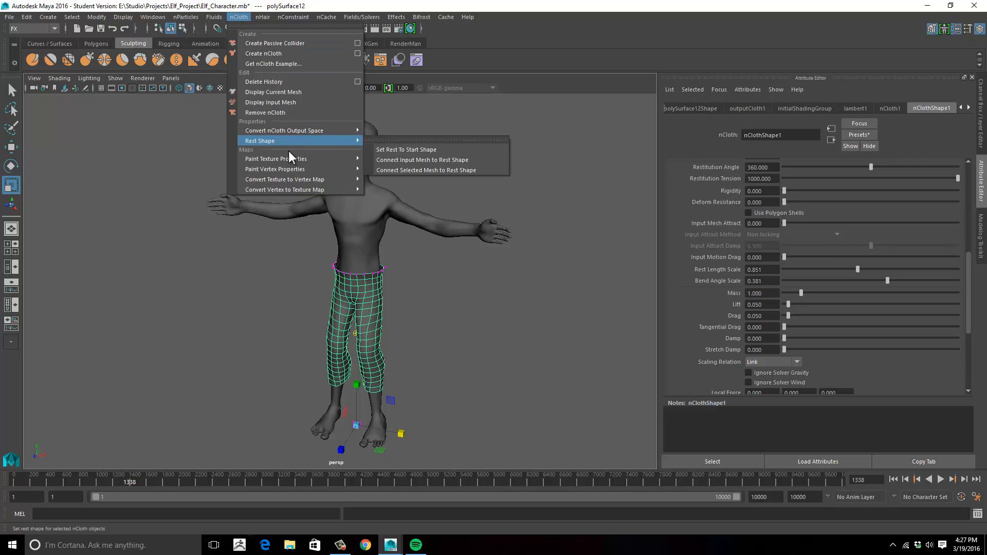
pyautogui.moveTo(290, 146)
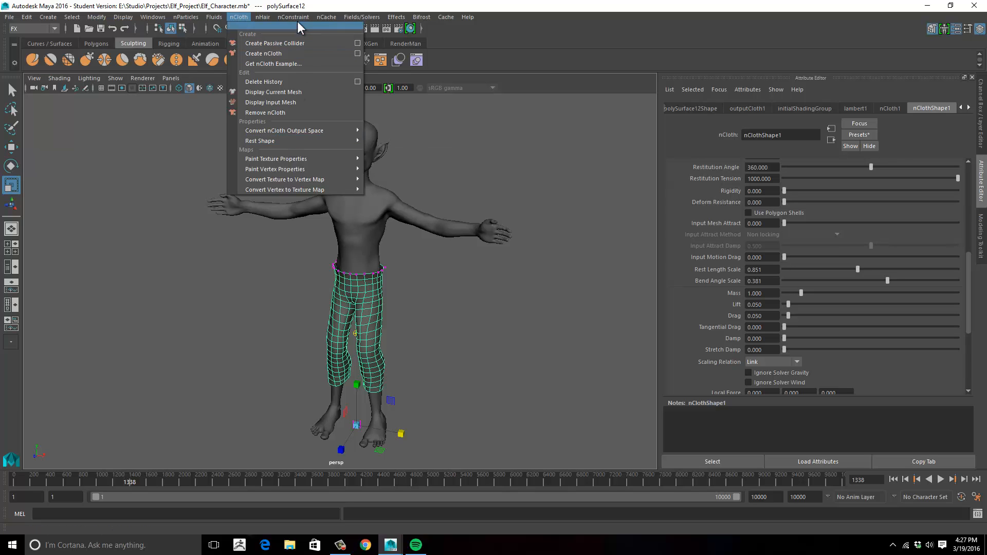
pyautogui.moveTo(329, 18)
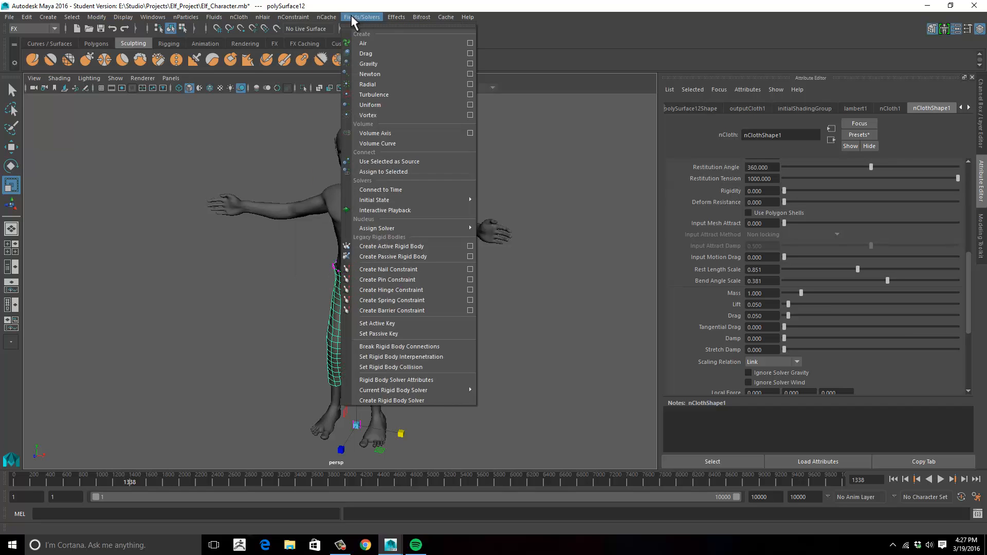
pyautogui.moveTo(298, 24)
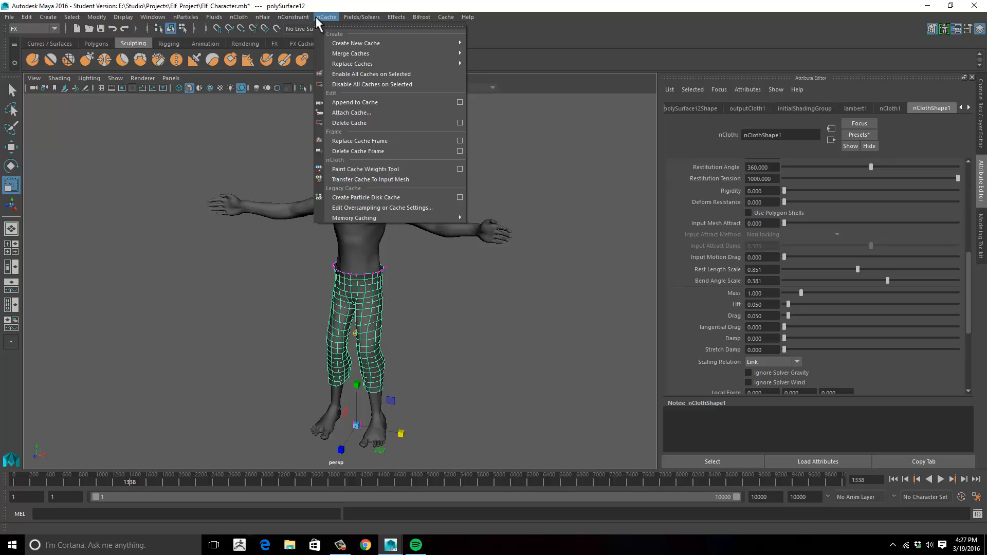
pyautogui.moveTo(266, 20)
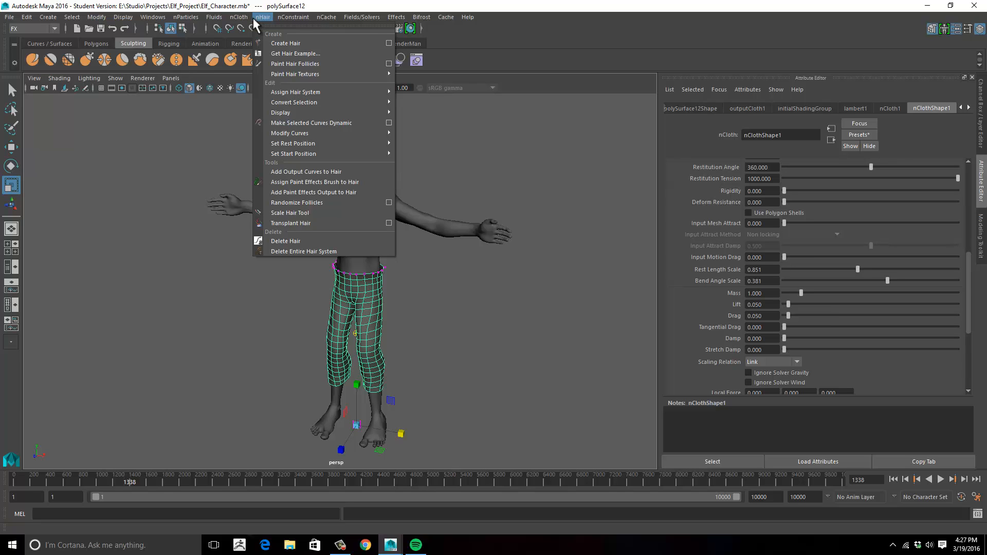
pyautogui.moveTo(234, 23)
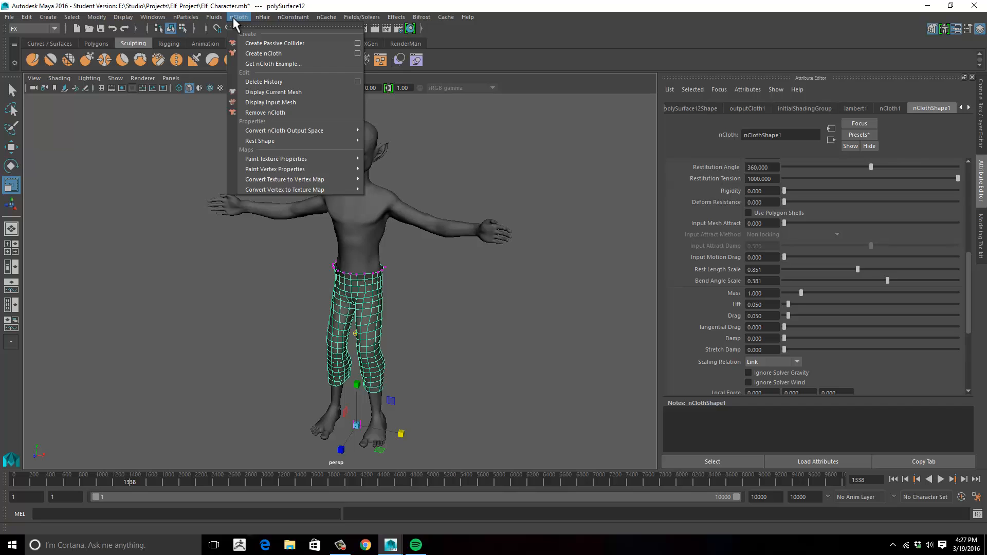
pyautogui.click(159, 232)
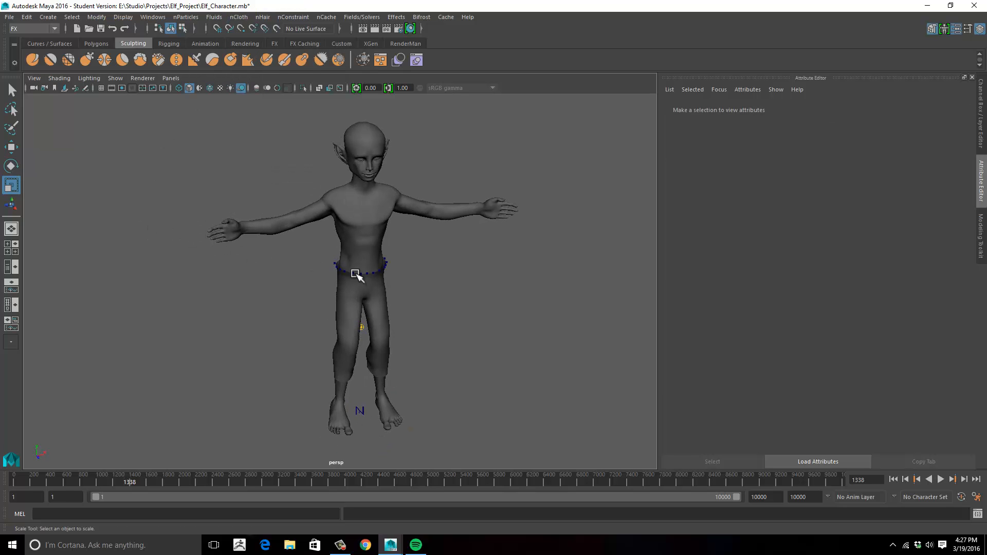
# - Select the pants and delete the history of all objects in the scene
pyautogui.keyDown('alt'); pyautogui.moveTo(352, 271); pyautogui.dragTo(501, 264, button='right'); pyautogui.keyUp('alt')
pyautogui.keyDown('alt'); pyautogui.moveTo(501, 264); pyautogui.dragTo(507, 207, button='middle'); pyautogui.keyUp('alt')
pyautogui.keyDown('alt'); pyautogui.moveTo(438, 275); pyautogui.dragTo(465, 235); pyautogui.keyUp('alt')
pyautogui.click(403, 221)
pyautogui.keyDown('alt'); pyautogui.moveTo(464, 234); pyautogui.dragTo(316, 235, button='right'); pyautogui.keyUp('alt')
pyautogui.keyDown('alt'); pyautogui.moveTo(315, 235); pyautogui.dragTo(307, 255, button='middle'); pyautogui.keyUp('alt')
pyautogui.click(26, 17)
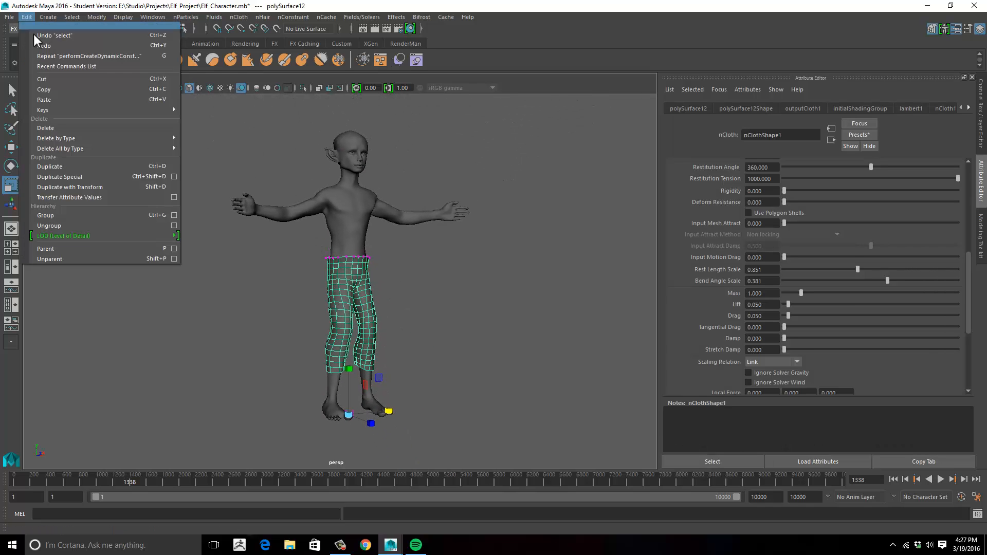
pyautogui.moveTo(97, 17)
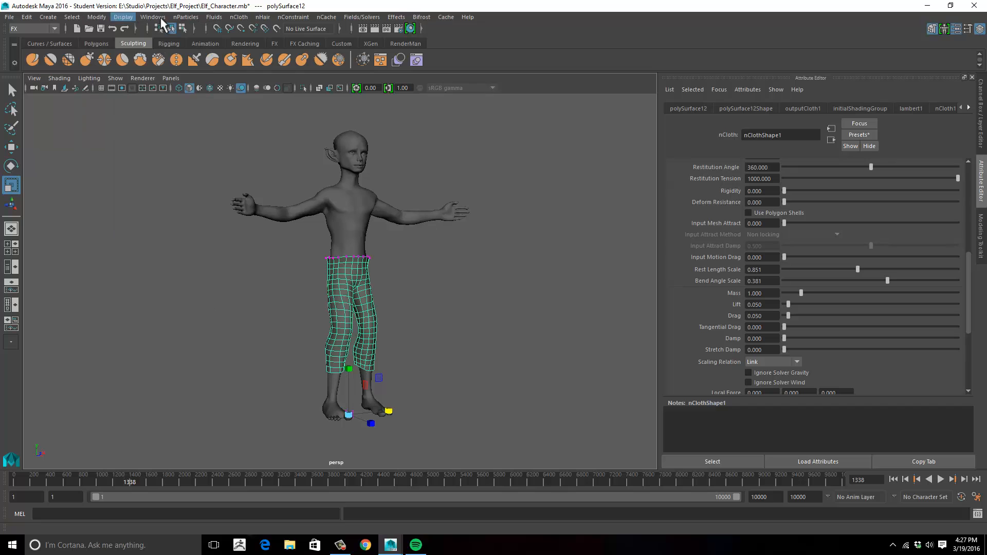
pyautogui.click(94, 18)
pyautogui.click(27, 17)
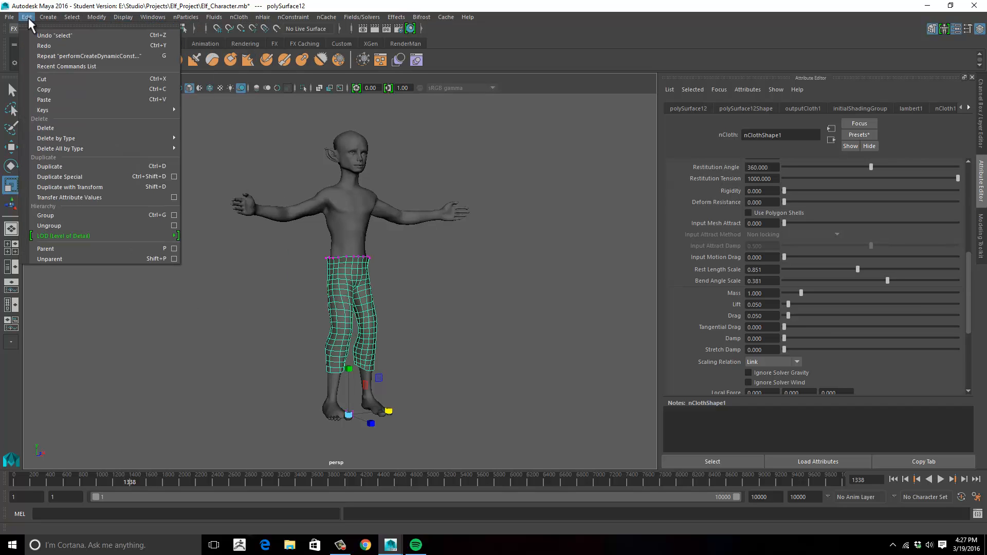
pyautogui.moveTo(58, 149)
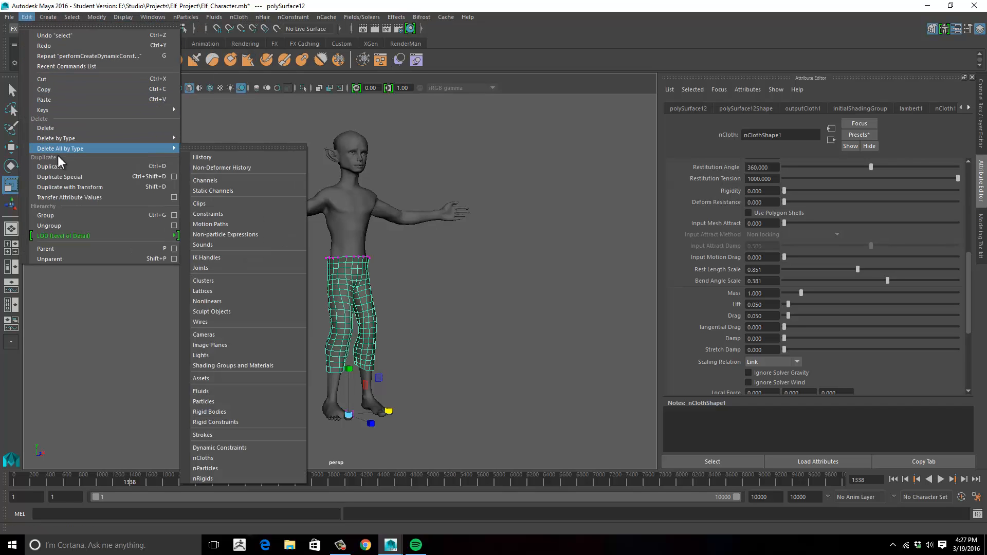
pyautogui.click(225, 157)
# - Freeze the transformations of the pants
pyautogui.click(97, 17)
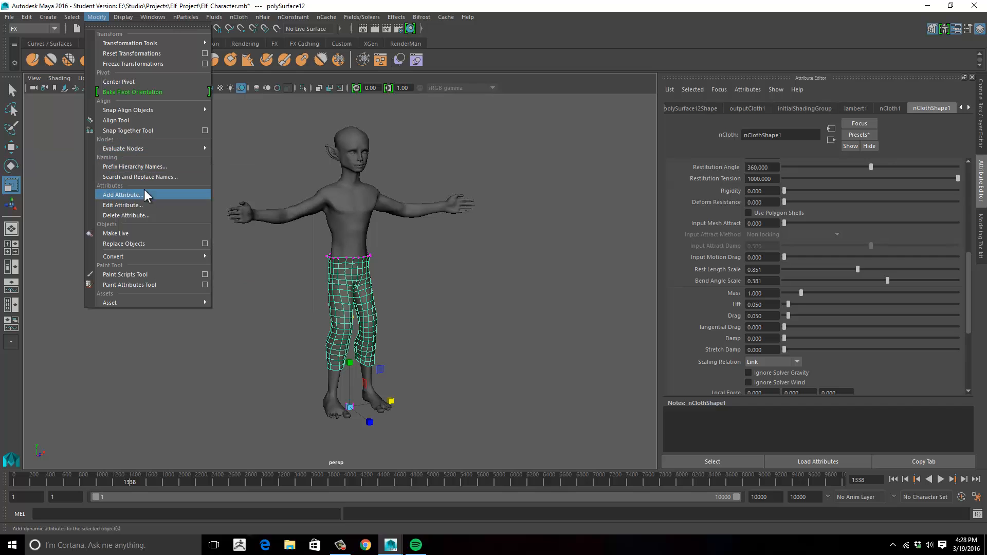
pyautogui.click(146, 65)
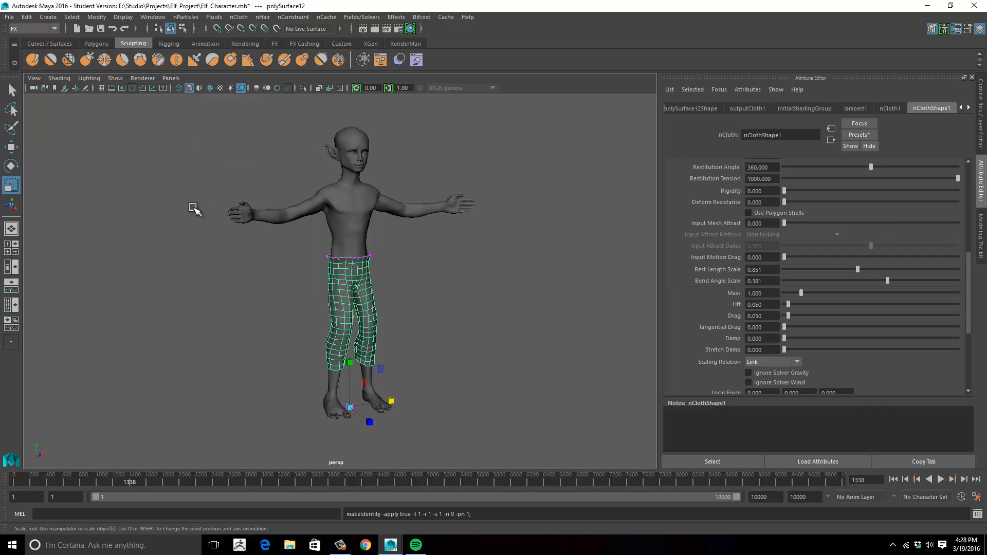
pyautogui.scroll(5, 170, 208)
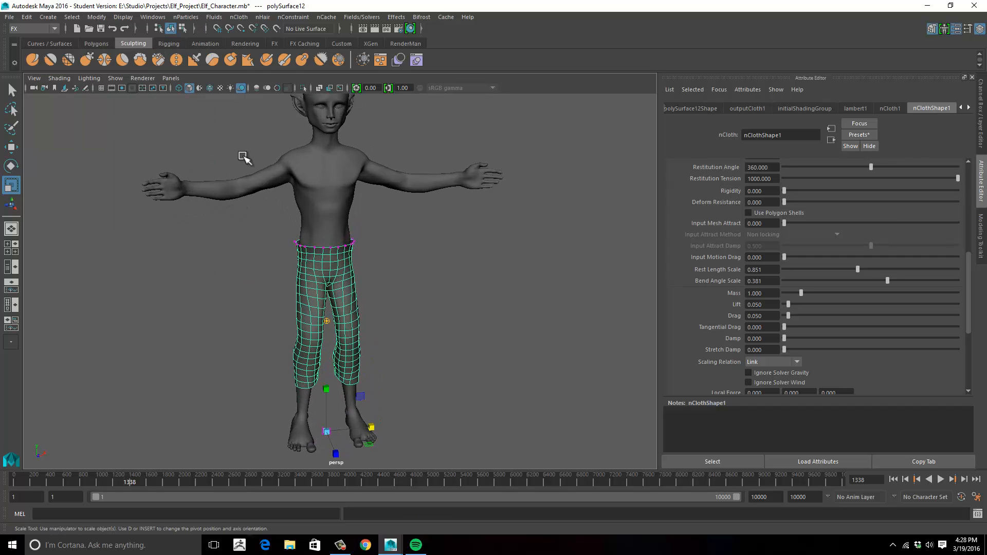
# - Open the Outliner, delete the nucleus1, nRigid1 and nCloth1 nodes, and close it again
pyautogui.click(152, 17)
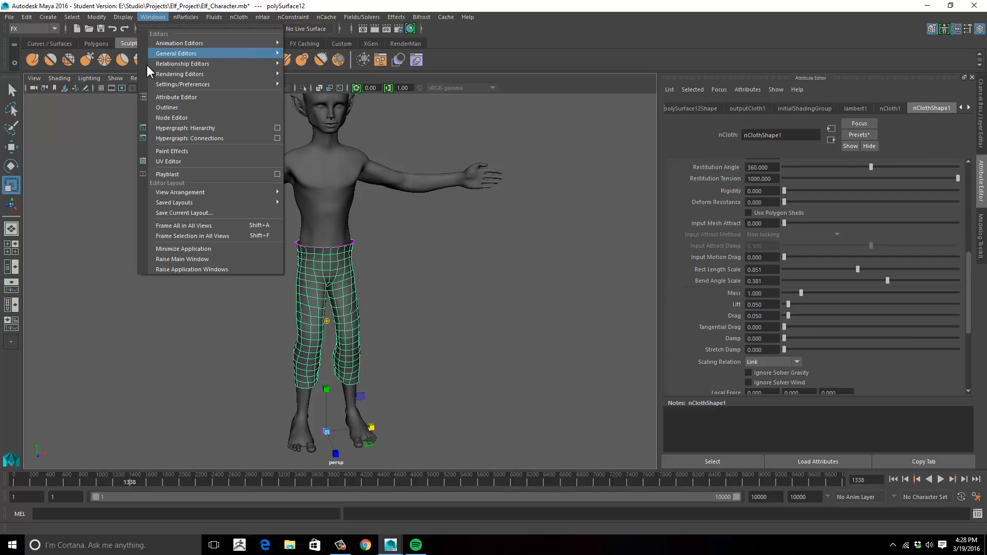
pyautogui.click(168, 109)
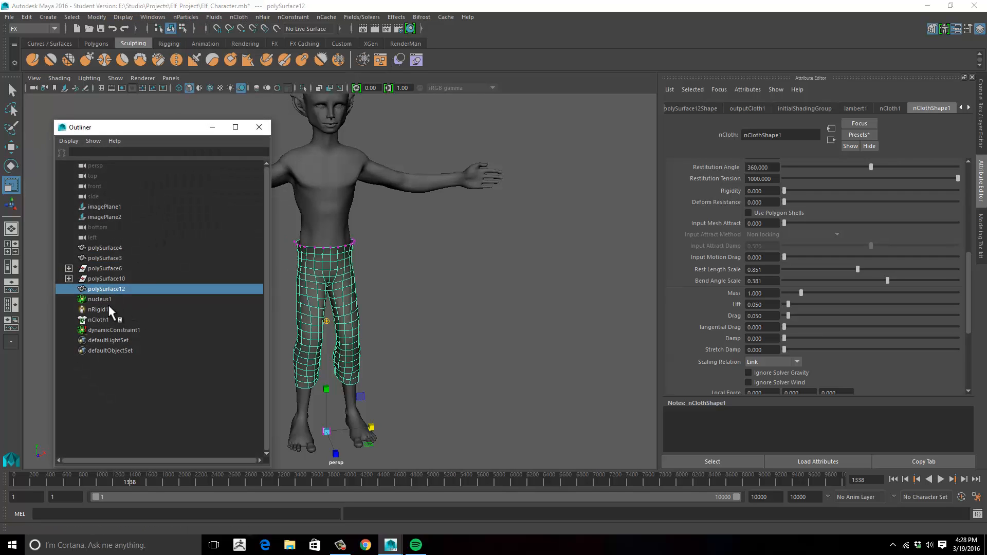
pyautogui.click(104, 300)
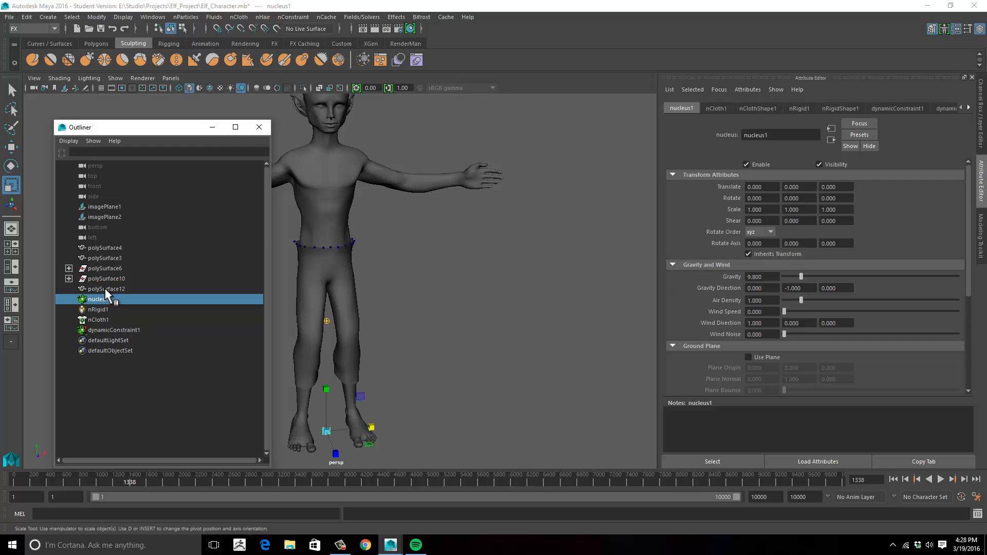
pyautogui.press('Delete')
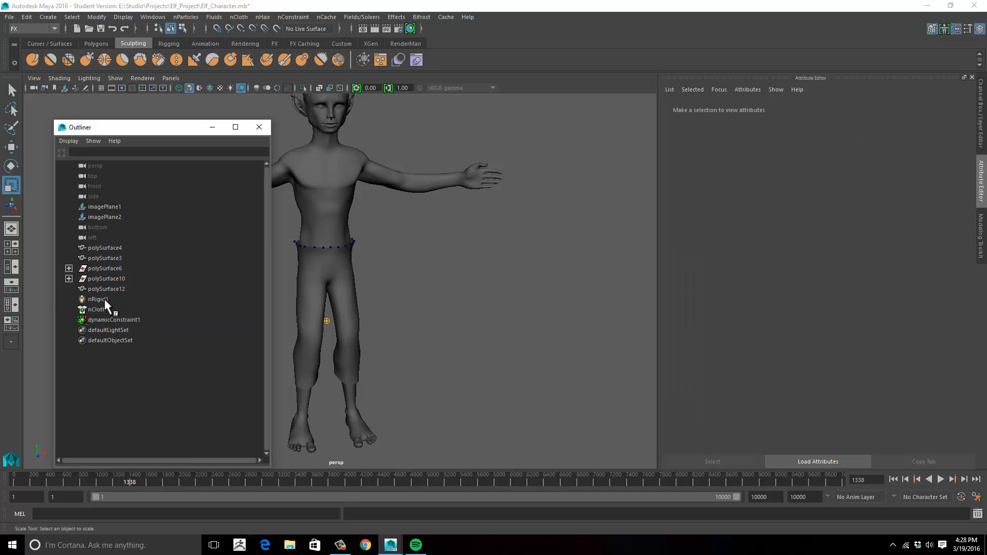
pyautogui.click(99, 299)
pyautogui.press('Delete')
pyautogui.click(99, 299)
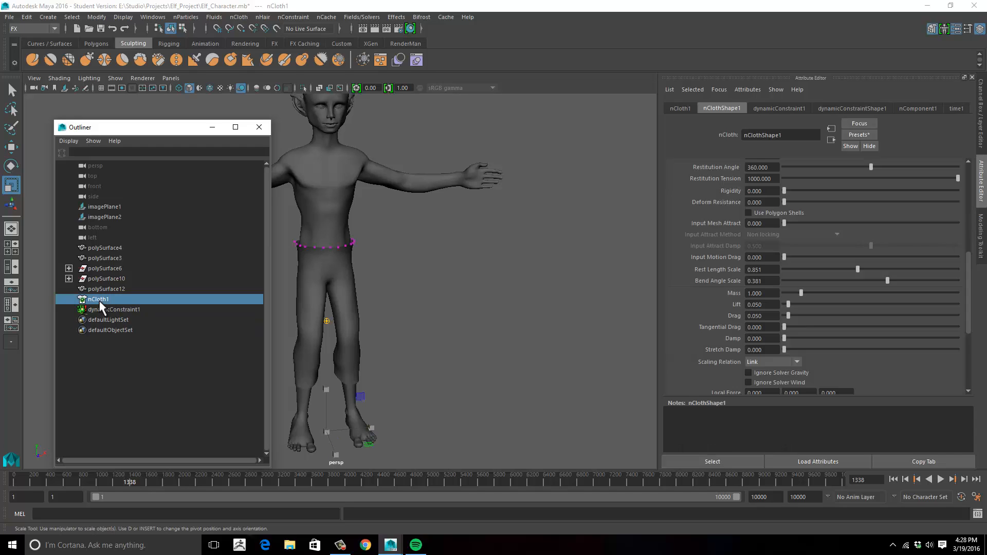
pyautogui.press('Delete')
pyautogui.click(110, 290)
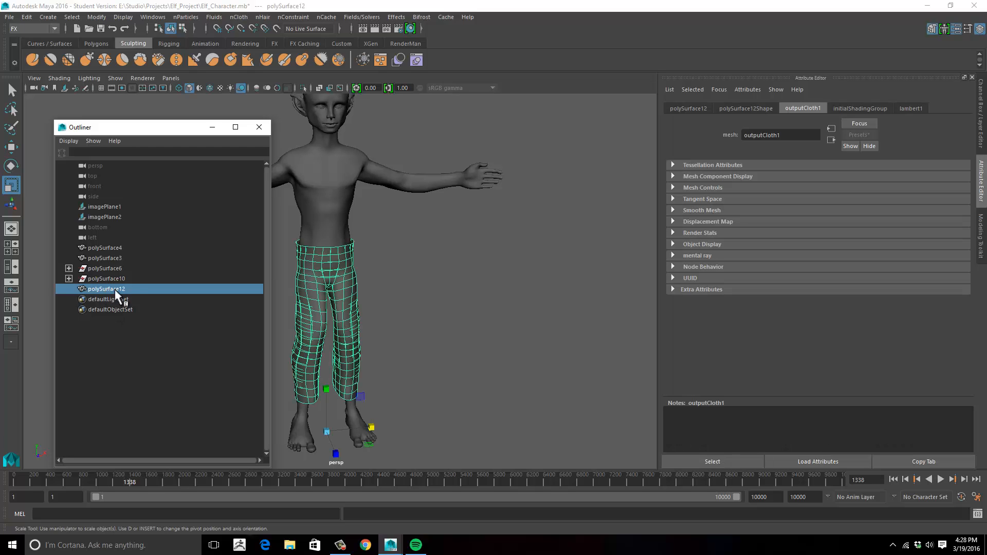
pyautogui.click(104, 217)
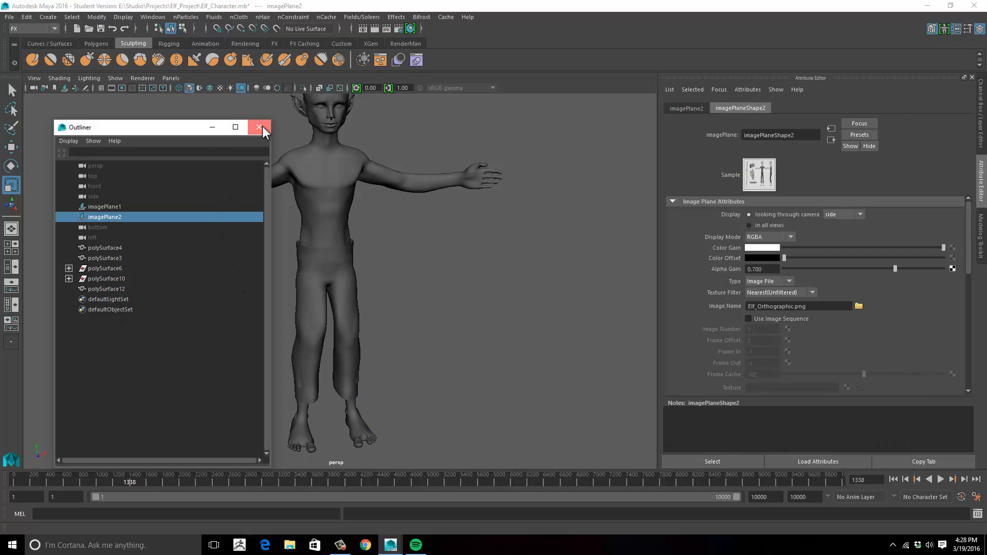
pyautogui.click(260, 127)
# - Select the pants in the viewport and try to separate the mesh into its individual shells
pyautogui.keyDown('alt'); pyautogui.moveTo(423, 342); pyautogui.dragTo(414, 311, button='middle'); pyautogui.keyUp('alt')
pyautogui.keyDown('alt'); pyautogui.moveTo(414, 311); pyautogui.dragTo(486, 309, button='right'); pyautogui.keyUp('alt')
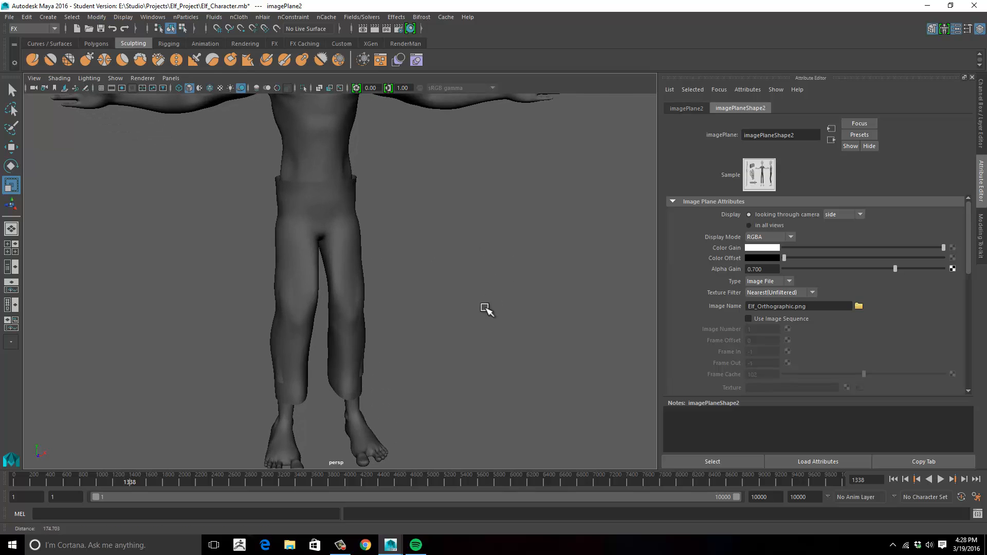
pyautogui.click(347, 389)
pyautogui.keyDown('alt'); pyautogui.moveTo(346, 390); pyautogui.dragTo(447, 324); pyautogui.keyUp('alt')
pyautogui.keyDown('alt'); pyautogui.moveTo(448, 293); pyautogui.dragTo(403, 320, button='right'); pyautogui.keyUp('alt')
pyautogui.keyDown('alt'); pyautogui.moveTo(404, 317); pyautogui.dragTo(383, 297); pyautogui.keyUp('alt')
pyautogui.keyDown('alt'); pyautogui.moveTo(397, 297); pyautogui.dragTo(429, 297, button='middle'); pyautogui.keyUp('alt')
pyautogui.press('space')
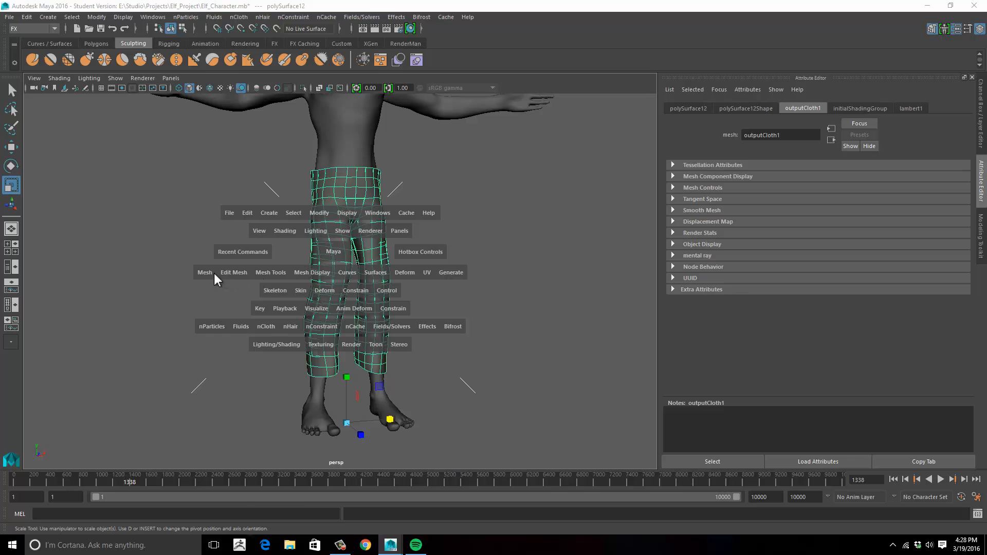
pyautogui.moveTo(214, 273); pyautogui.dragTo(224, 320)
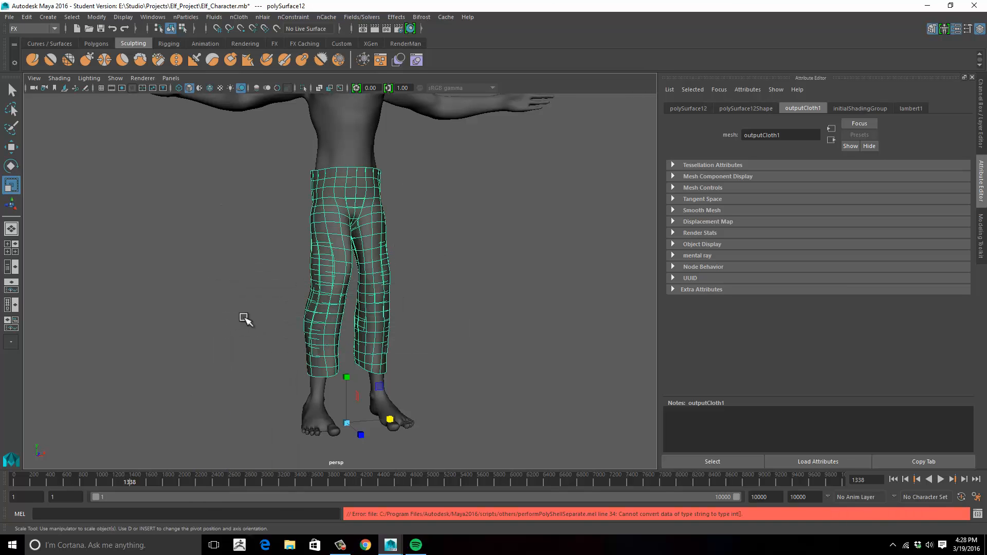
# - Create a polygon cube at the origin between the character's feet and scale it up uniformly by about 3.86
pyautogui.keyDown('alt'); pyautogui.moveTo(452, 293); pyautogui.dragTo(427, 307); pyautogui.keyUp('alt')
pyautogui.keyDown('alt'); pyautogui.moveTo(437, 293); pyautogui.dragTo(445, 342, button='middle'); pyautogui.keyUp('alt')
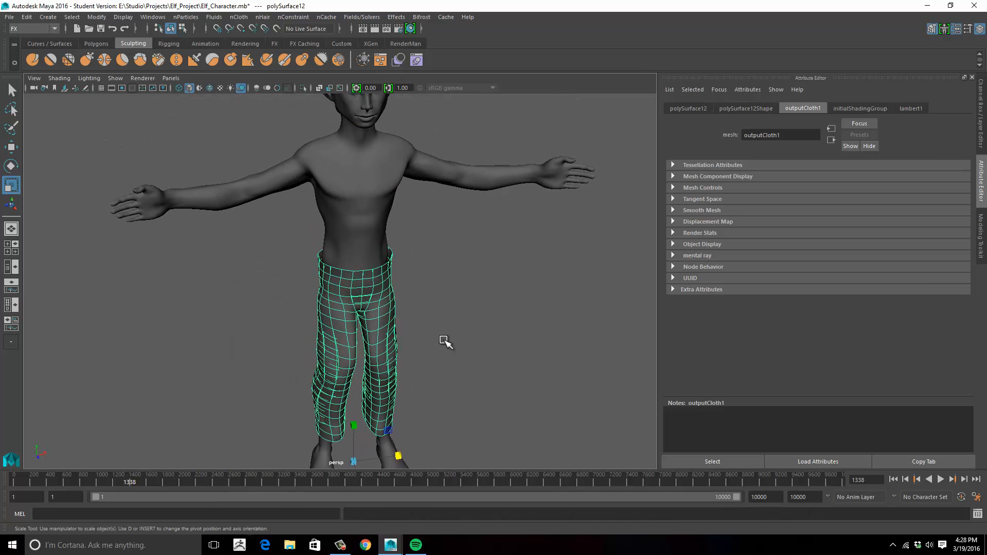
pyautogui.keyDown('alt'); pyautogui.moveTo(445, 342); pyautogui.dragTo(399, 278); pyautogui.keyUp('alt')
pyautogui.keyDown('alt'); pyautogui.moveTo(454, 296); pyautogui.dragTo(471, 260, button='middle'); pyautogui.keyUp('alt')
pyautogui.keyDown('alt'); pyautogui.moveTo(470, 260); pyautogui.dragTo(403, 266, button='right'); pyautogui.keyUp('alt')
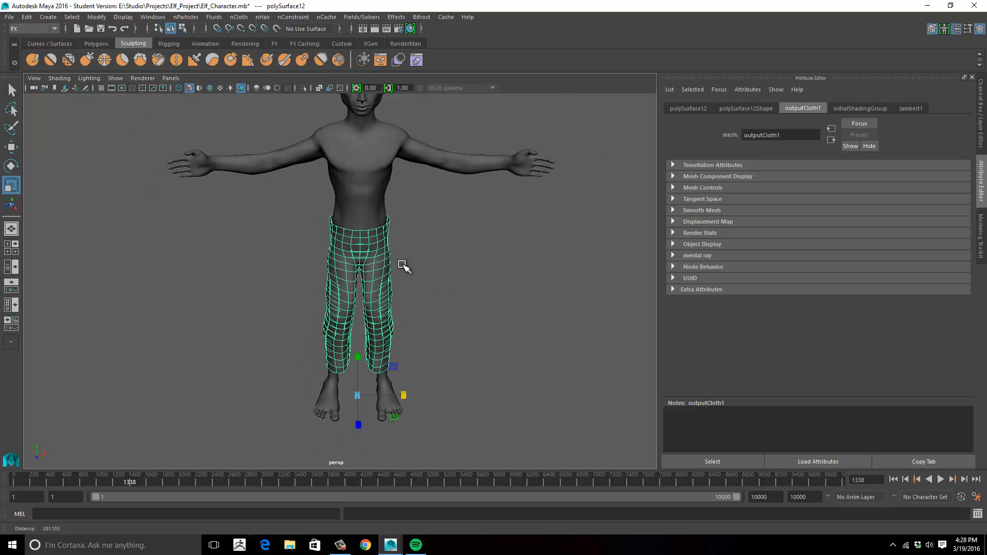
pyautogui.click(96, 44)
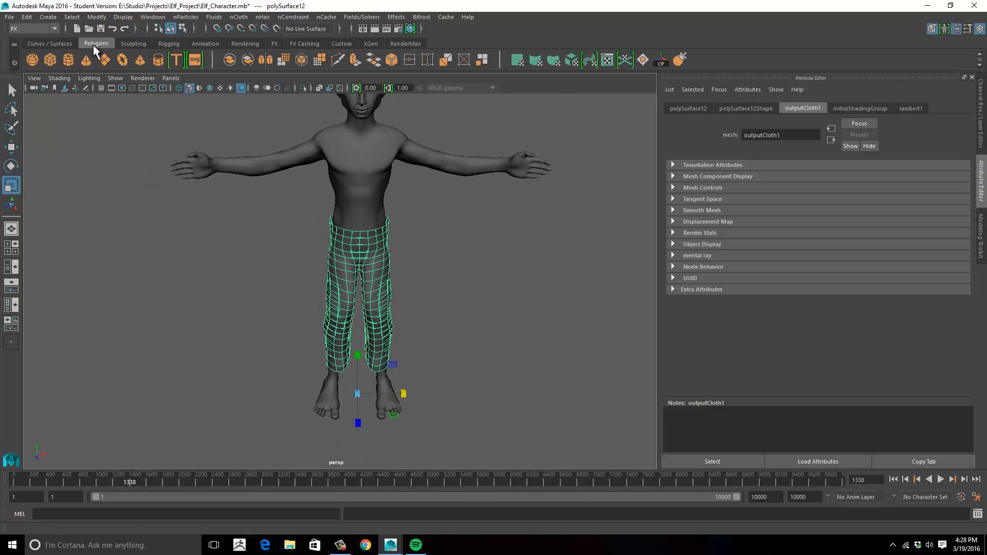
pyautogui.click(50, 61)
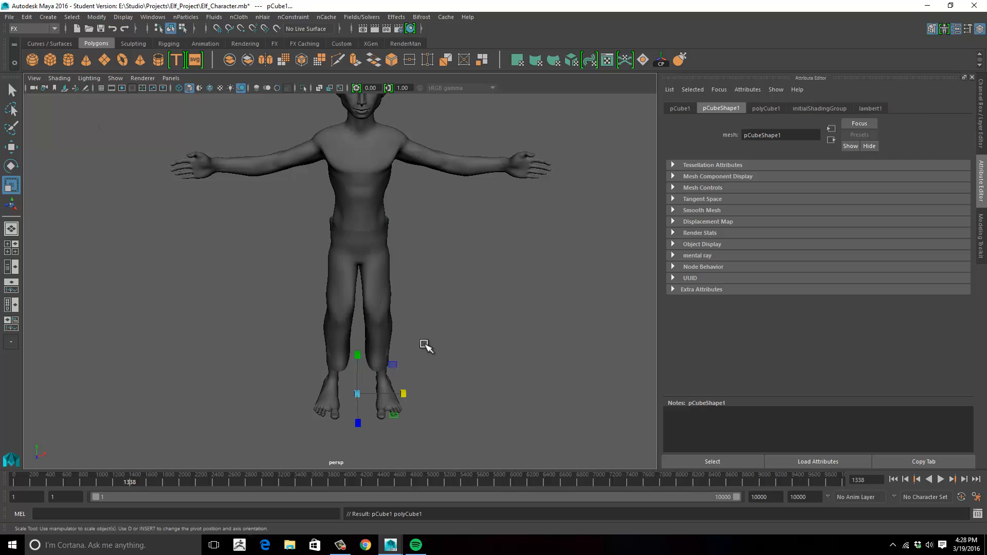
pyautogui.keyDown('alt'); pyautogui.moveTo(425, 346); pyautogui.dragTo(409, 370); pyautogui.keyUp('alt')
pyautogui.moveTo(359, 401); pyautogui.dragTo(370, 398)
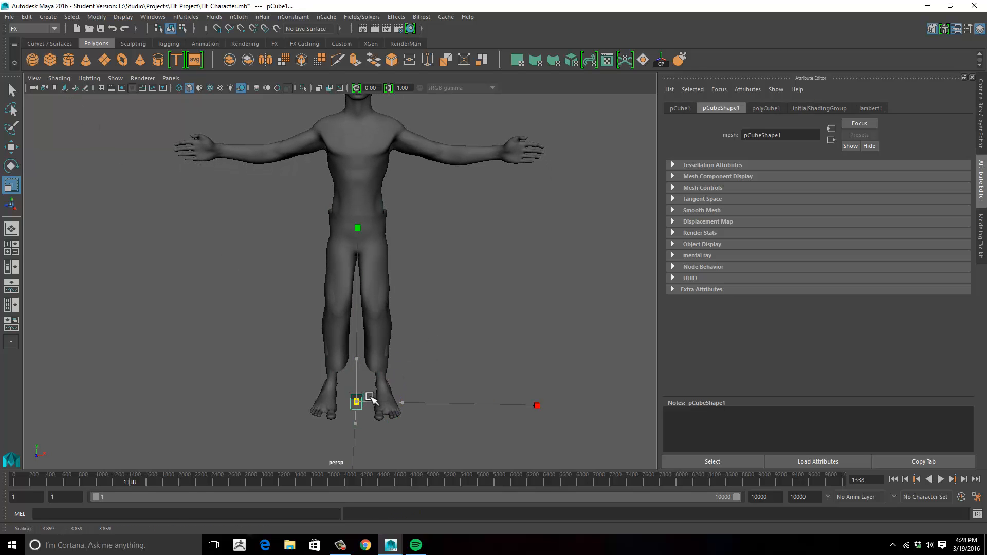
# - Select the pants together with the cube and combine them into one mesh
pyautogui.click(377, 357)
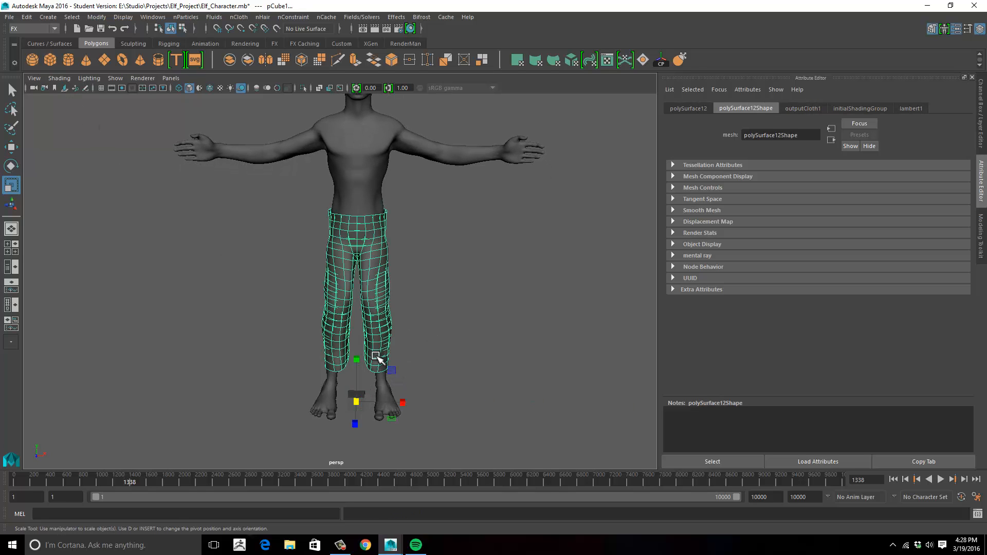
pyautogui.keyDown('shift'); pyautogui.click(366, 395); pyautogui.keyUp('shift')
pyautogui.press('space')
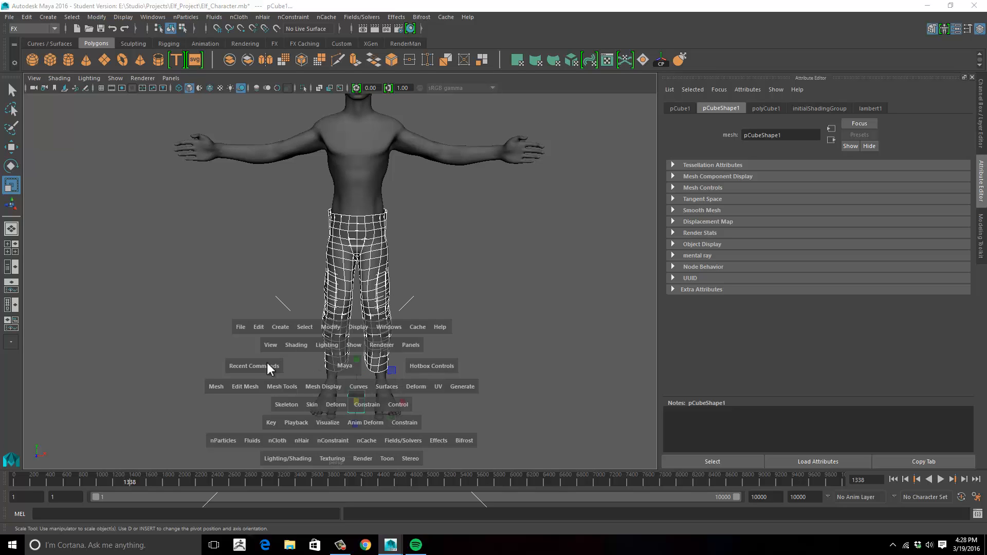
pyautogui.click(216, 386)
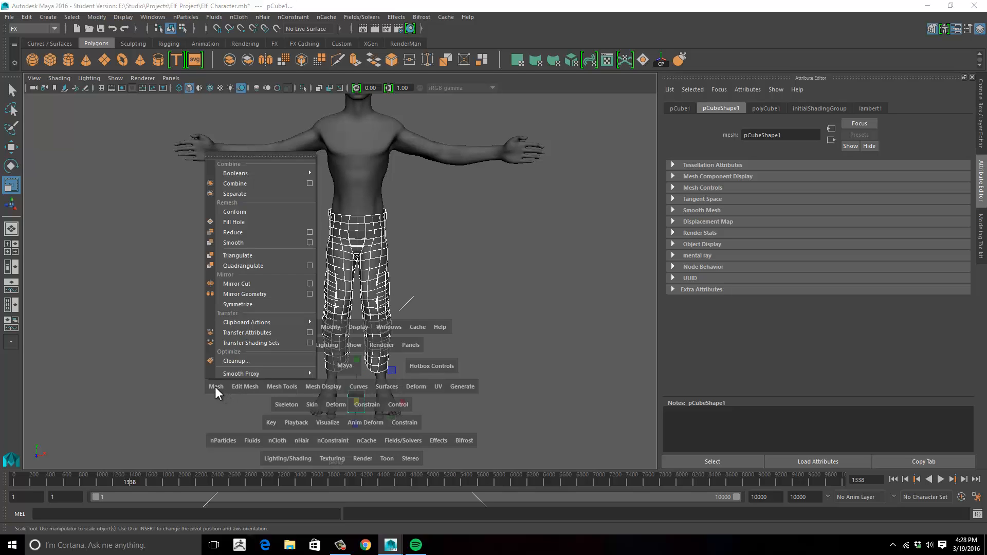
pyautogui.click(232, 184)
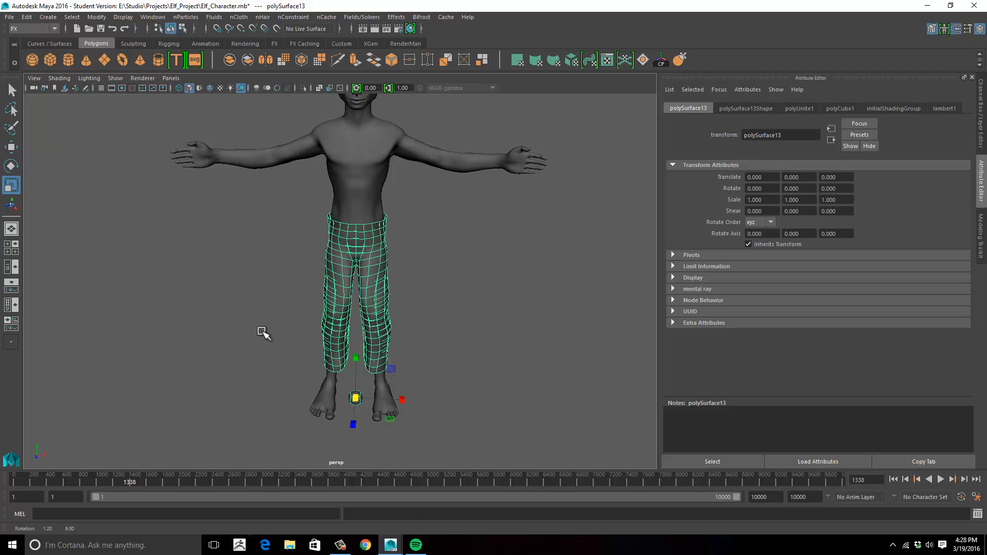
# - Separate the combined mesh into its individual shells and clear the selection
pyautogui.press('space')
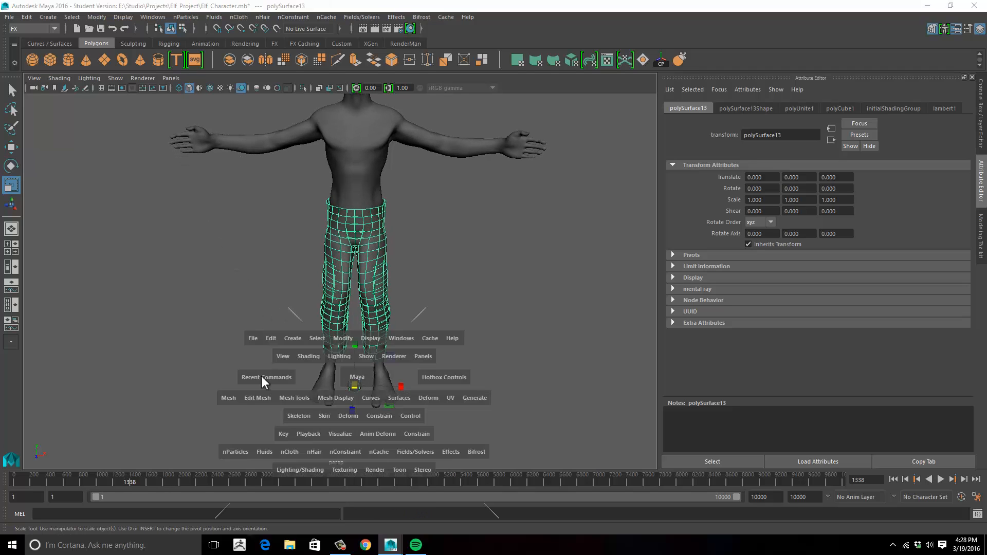
pyautogui.click(227, 399)
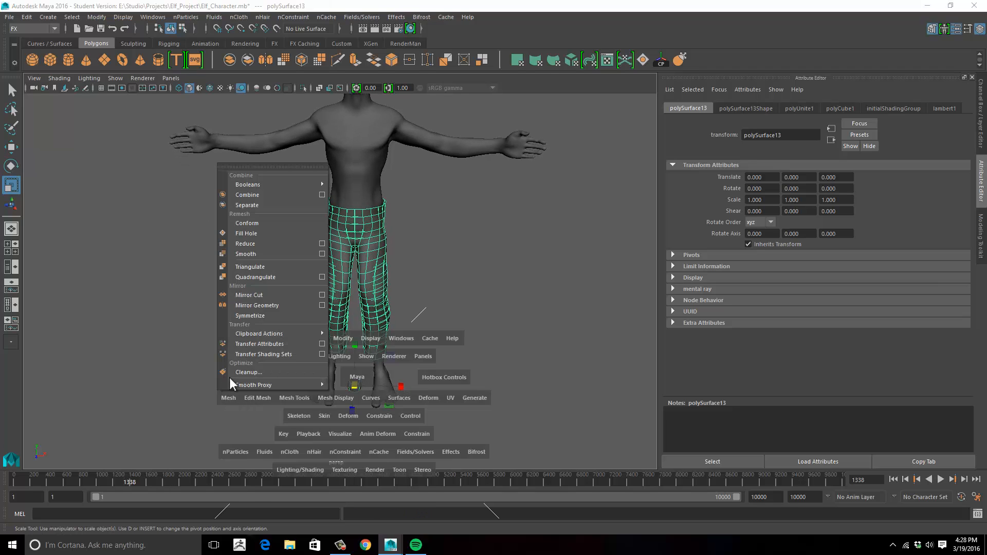
pyautogui.click(230, 208)
pyautogui.click(521, 350)
# - Delete the separated cube and the redundant outer pants shell that extends lower down the legs
pyautogui.click(359, 382)
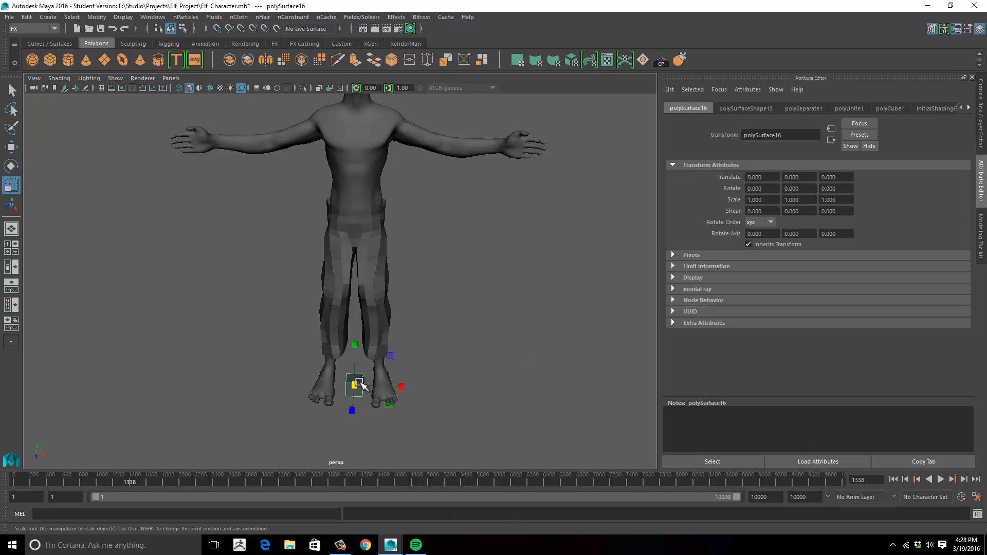
pyautogui.press('Delete')
pyautogui.click(384, 358)
pyautogui.press('Delete')
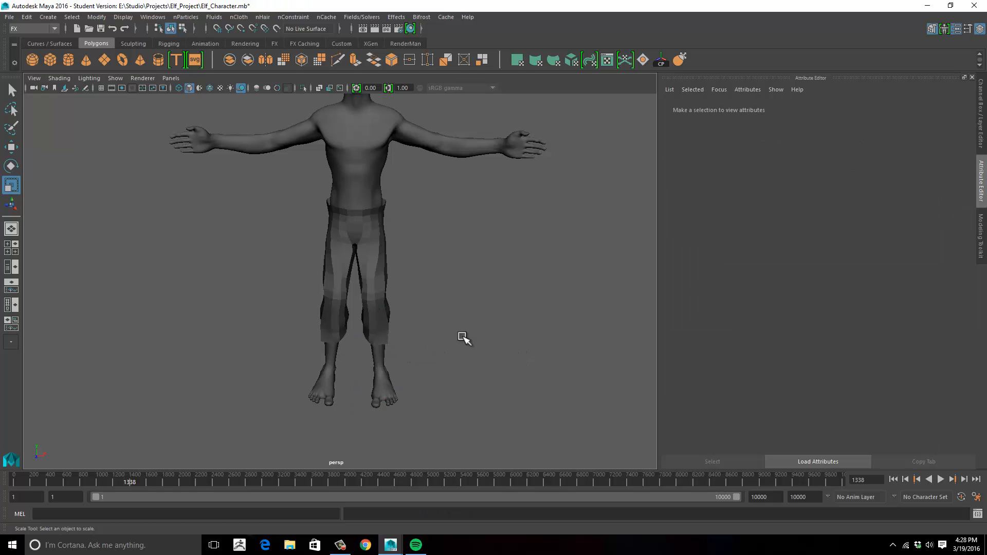
# - Select the remaining pants mesh, check how it fits around the waist, and switch it to vertex selection mode
pyautogui.keyDown('alt'); pyautogui.moveTo(428, 288); pyautogui.dragTo(394, 279); pyautogui.keyUp('alt')
pyautogui.click(390, 277)
pyautogui.keyDown('alt'); pyautogui.moveTo(393, 291); pyautogui.dragTo(434, 337, button='middle'); pyautogui.keyUp('alt')
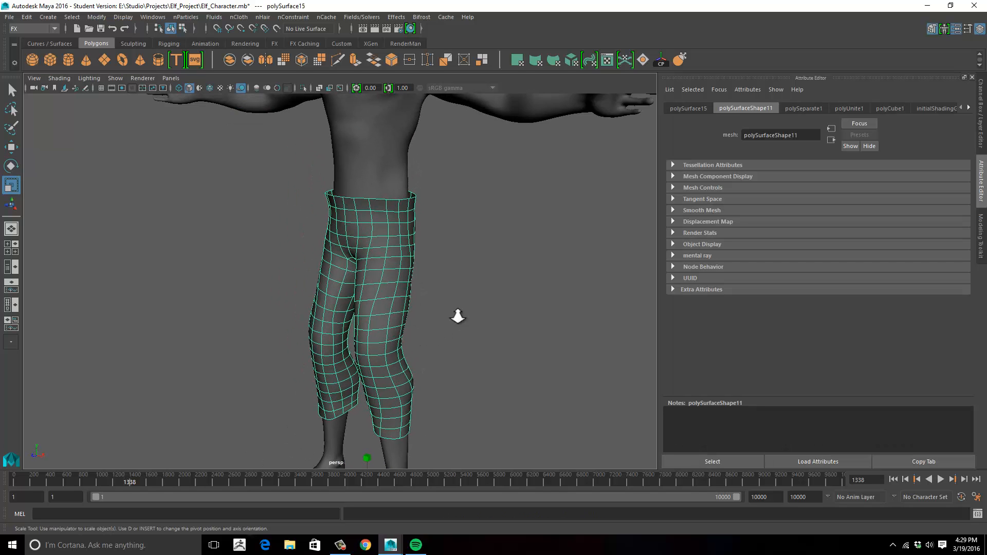
pyautogui.keyDown('alt'); pyautogui.moveTo(458, 317); pyautogui.dragTo(437, 288, button='right'); pyautogui.keyUp('alt')
pyautogui.keyDown('alt'); pyautogui.moveTo(417, 221); pyautogui.dragTo(434, 242); pyautogui.keyUp('alt')
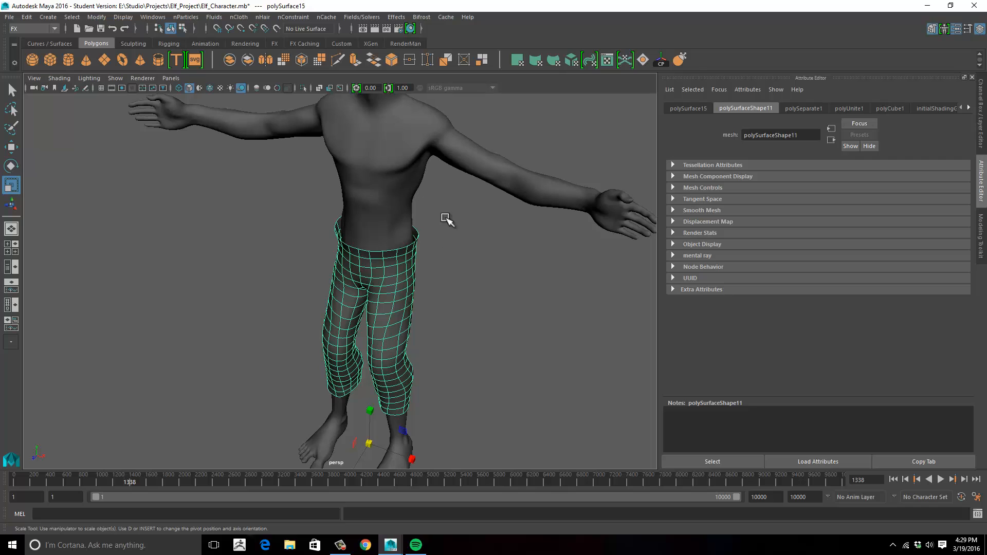
pyautogui.keyDown('alt'); pyautogui.moveTo(447, 220); pyautogui.dragTo(440, 143); pyautogui.keyUp('alt')
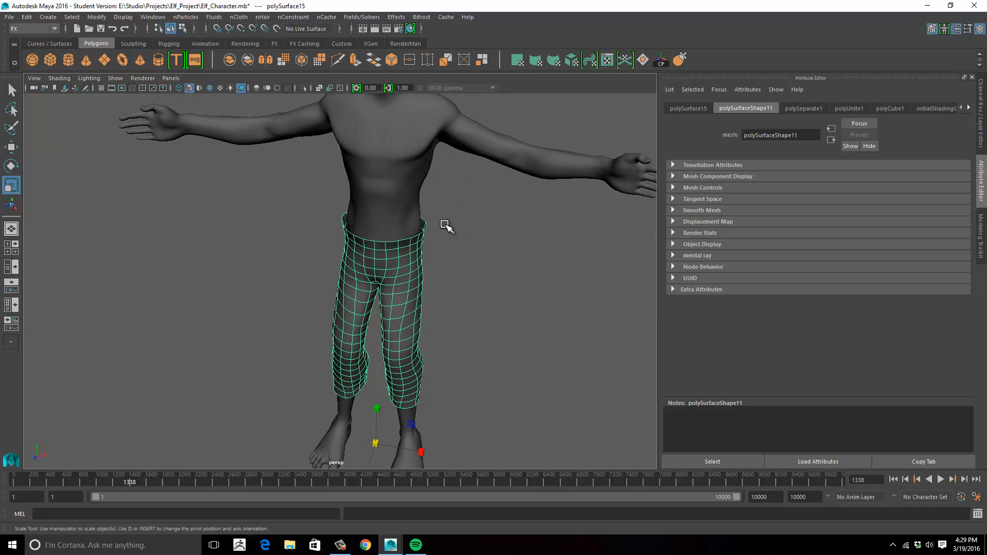
pyautogui.scroll(10, 493, 229)
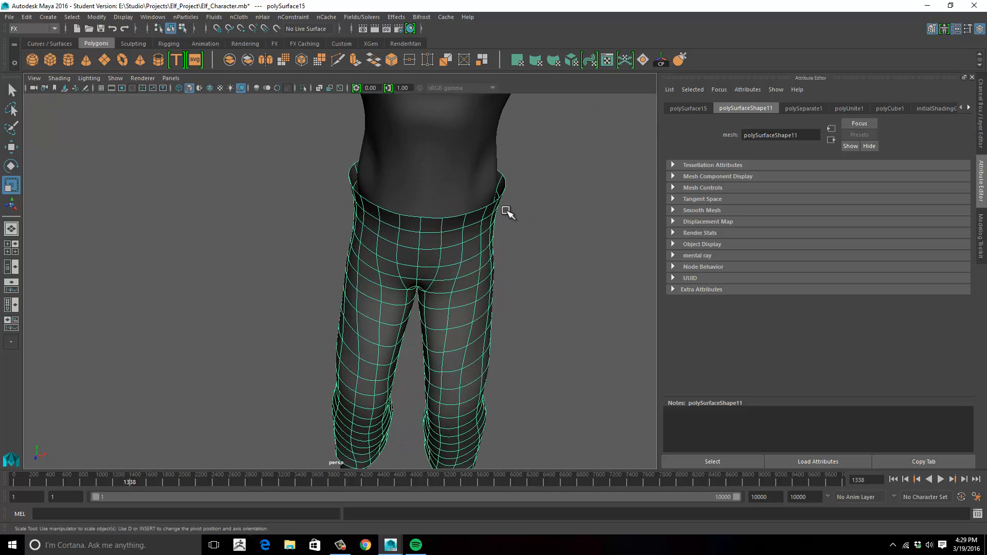
pyautogui.rightClick(492, 215)
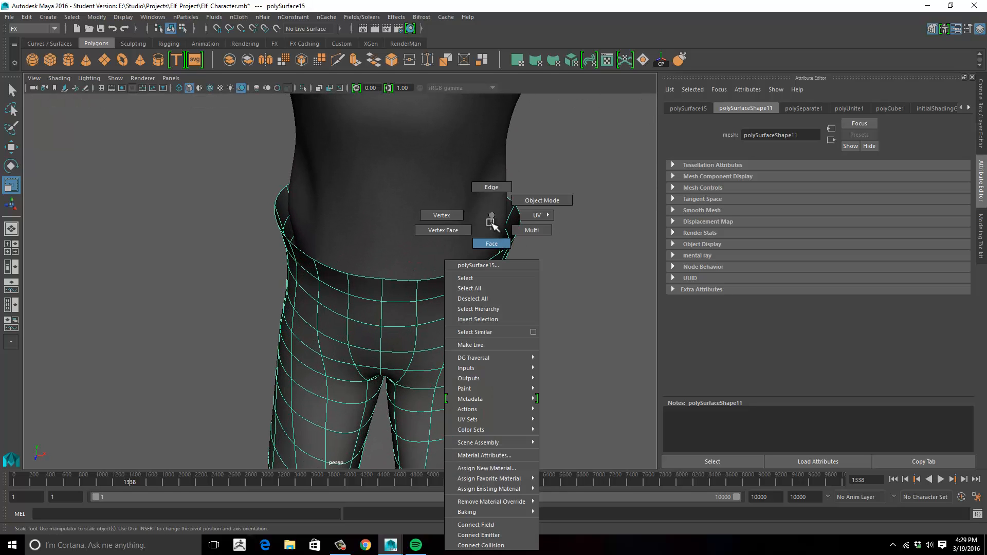
pyautogui.click(483, 214)
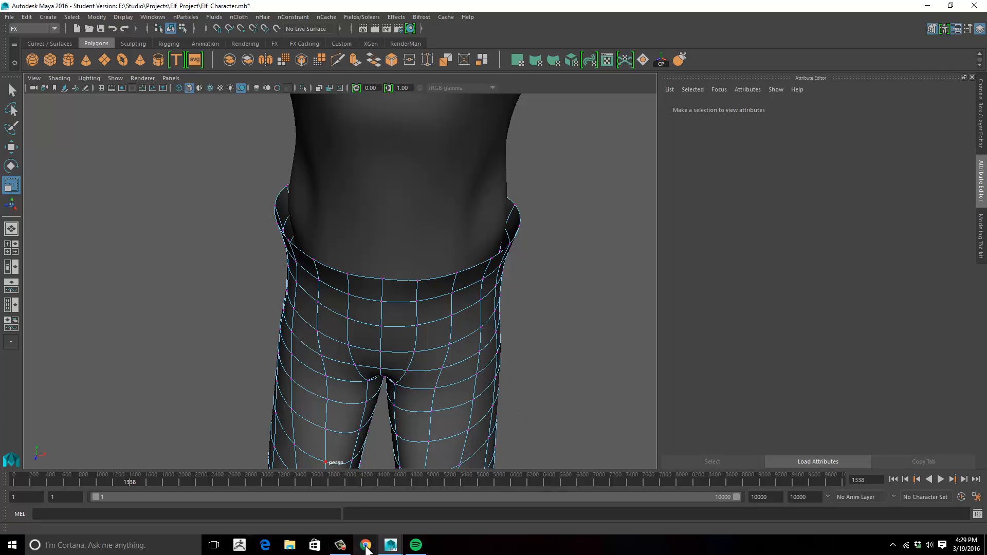
# - Examine the shirt, belt and pants of the front-facing character drawing in the side view's reference image
pyautogui.press('space')
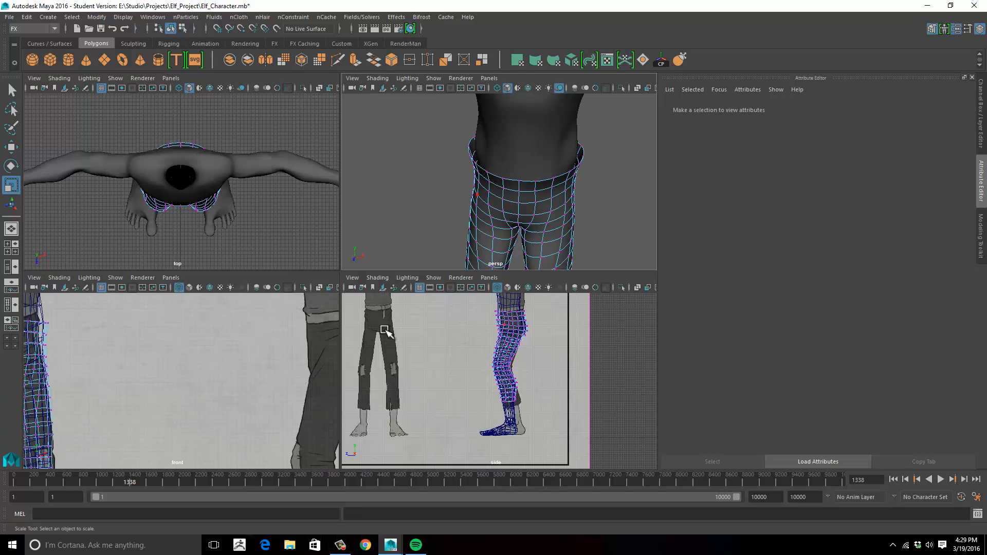
pyautogui.press('space')
pyautogui.keyDown('alt'); pyautogui.moveTo(317, 244); pyautogui.dragTo(445, 399, button='middle'); pyautogui.keyUp('alt')
pyautogui.keyDown('alt'); pyautogui.moveTo(328, 356); pyautogui.dragTo(349, 312, button='right'); pyautogui.keyUp('alt')
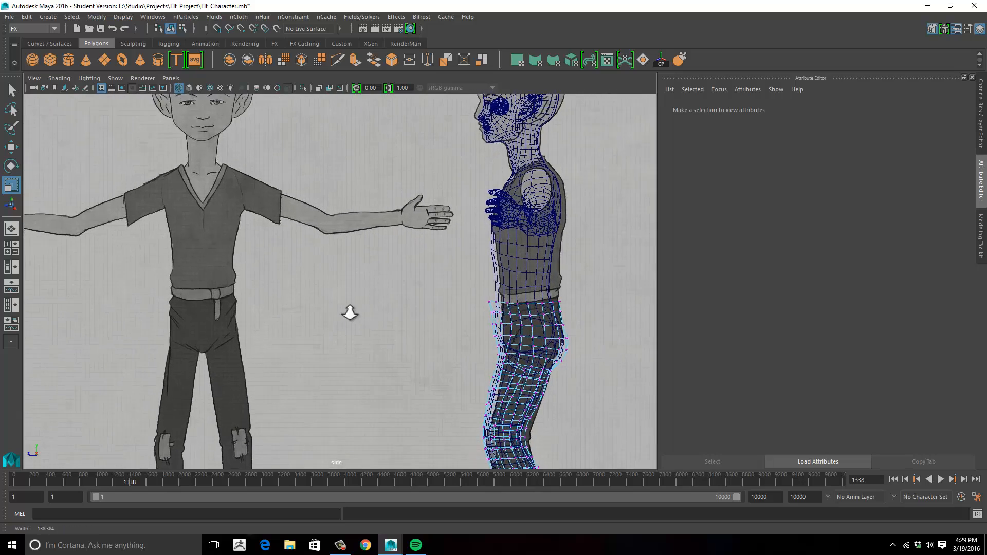
pyautogui.keyDown('alt'); pyautogui.moveTo(349, 312); pyautogui.dragTo(410, 273, button='middle'); pyautogui.keyUp('alt')
pyautogui.keyDown('alt'); pyautogui.moveTo(361, 255); pyautogui.dragTo(356, 234, button='middle'); pyautogui.keyUp('alt')
pyautogui.keyDown('alt'); pyautogui.moveTo(283, 242); pyautogui.dragTo(278, 265, button='right'); pyautogui.keyUp('alt')
pyautogui.keyDown('alt'); pyautogui.moveTo(278, 265); pyautogui.dragTo(346, 257, button='middle'); pyautogui.keyUp('alt')
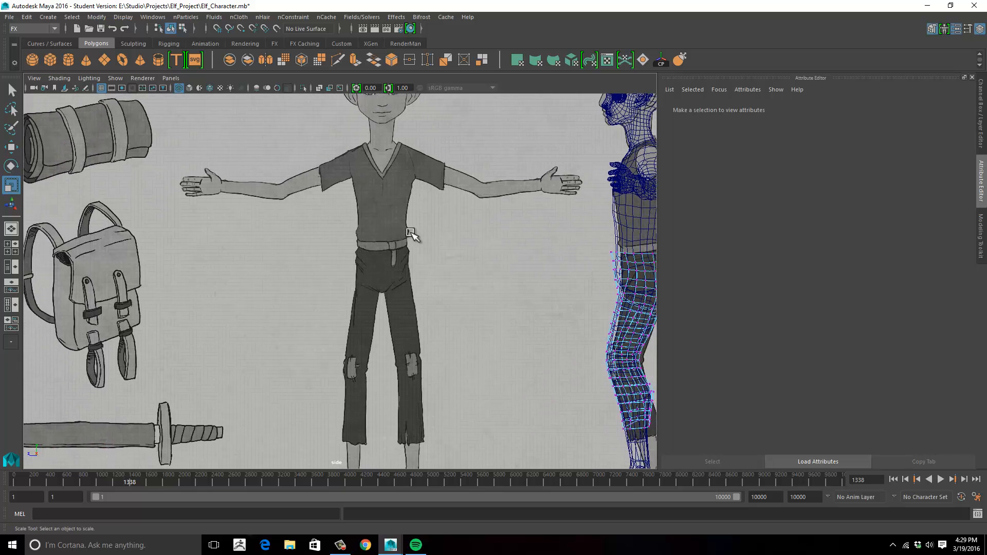
pyautogui.moveTo(386, 240)
pyautogui.keyDown('alt'); pyautogui.mouseDown(button='middle')
pyautogui.moveTo(385, 265)
pyautogui.moveTo(374, 248)
pyautogui.mouseUp(button='middle'); pyautogui.keyUp('alt')
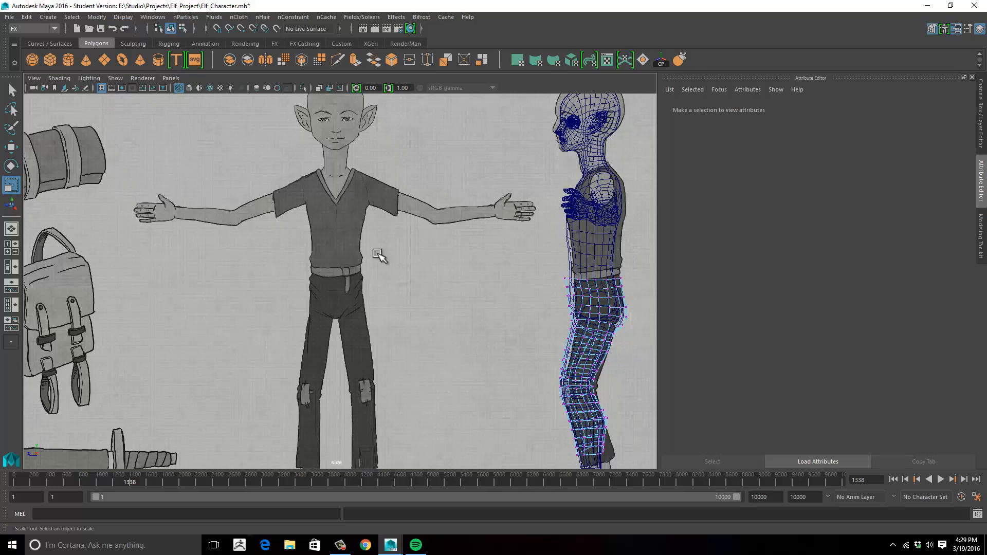
pyautogui.keyDown('alt'); pyautogui.moveTo(396, 247); pyautogui.dragTo(353, 237, button='right'); pyautogui.keyUp('alt')
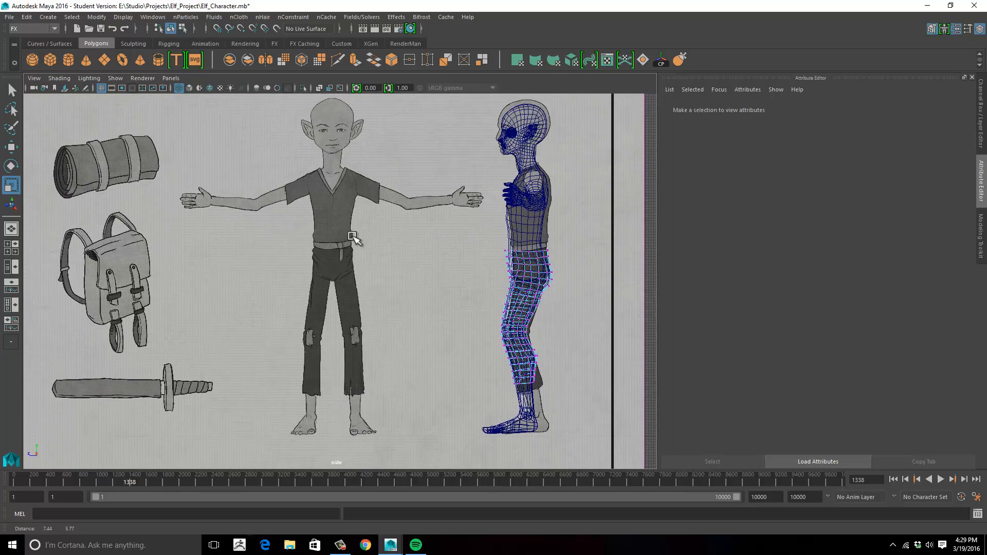
# - Return to the perspective view and frame the whole character with the pants
pyautogui.press('space')
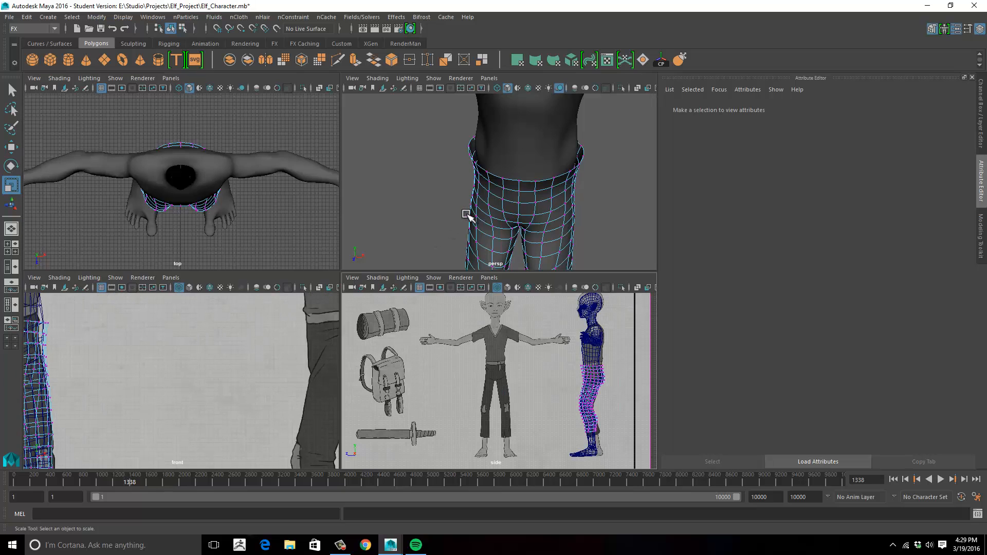
pyautogui.press('space')
pyautogui.keyDown('alt'); pyautogui.moveTo(427, 223); pyautogui.dragTo(346, 226, button='right'); pyautogui.keyUp('alt')
pyautogui.keyDown('alt'); pyautogui.moveTo(346, 227); pyautogui.dragTo(381, 244); pyautogui.keyUp('alt')
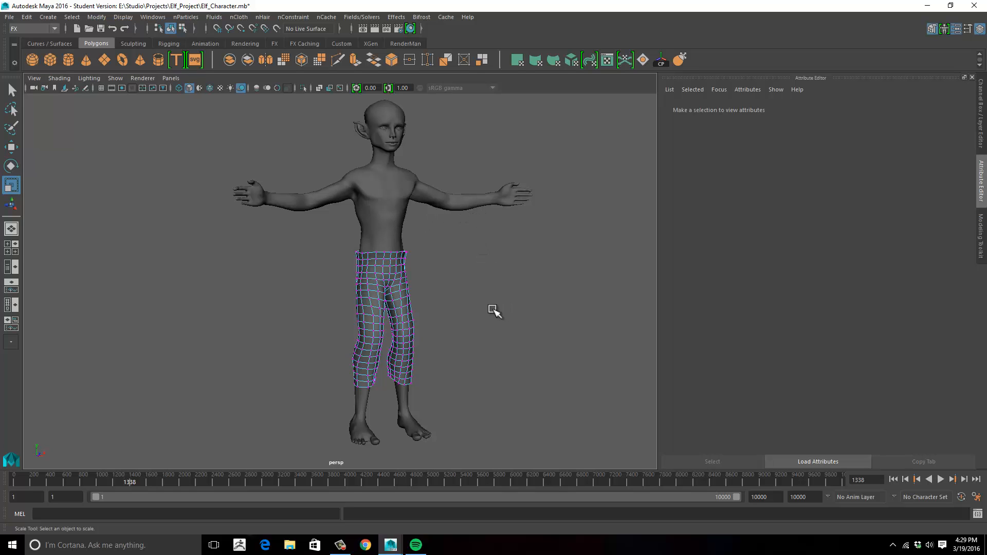
# - Switch the pants from vertex mode back to object mode, select the whole mesh and check its fit around the waist
pyautogui.keyDown('alt'); pyautogui.moveTo(484, 299); pyautogui.dragTo(438, 310); pyautogui.keyUp('alt')
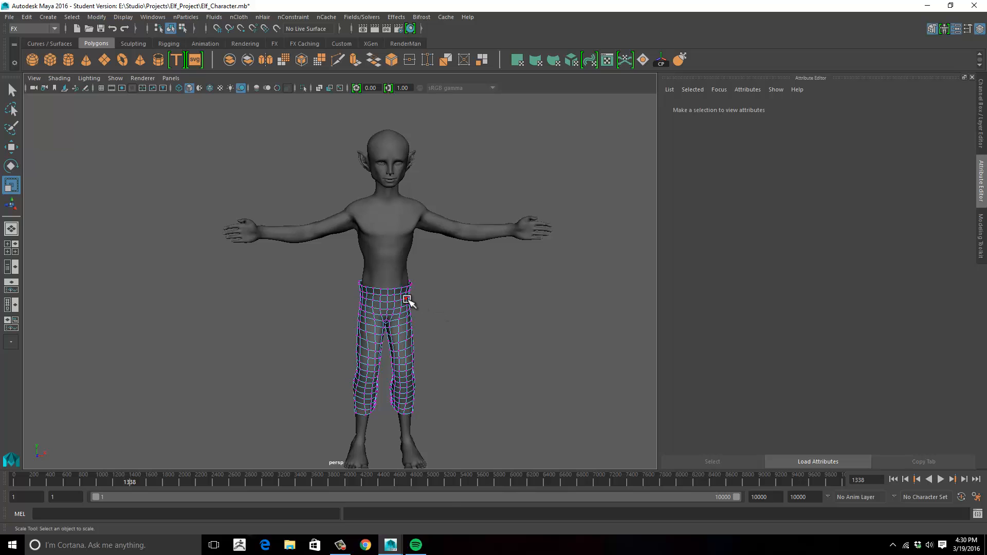
pyautogui.moveTo(408, 215); pyautogui.dragTo(465, 205, button='right')
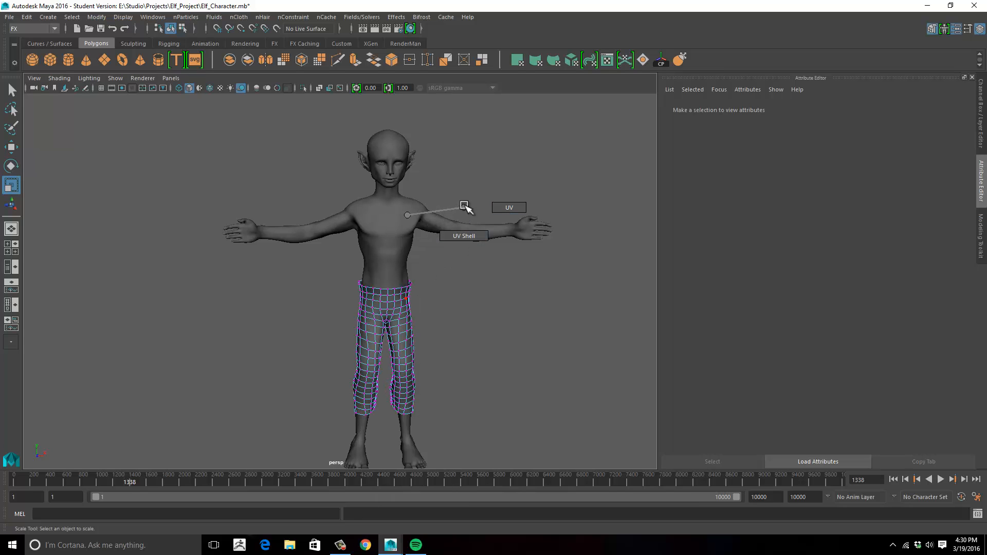
pyautogui.moveTo(403, 215); pyautogui.dragTo(403, 304, button='right')
pyautogui.moveTo(437, 194); pyautogui.dragTo(438, 196, button='right')
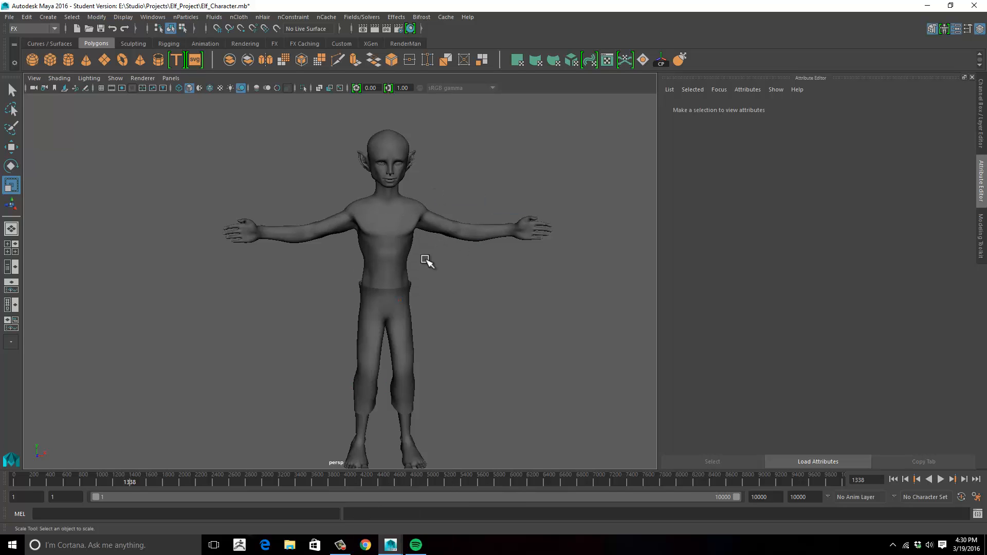
pyautogui.click(410, 293)
pyautogui.keyDown('alt'); pyautogui.moveTo(484, 329); pyautogui.dragTo(543, 335, button='right'); pyautogui.keyUp('alt')
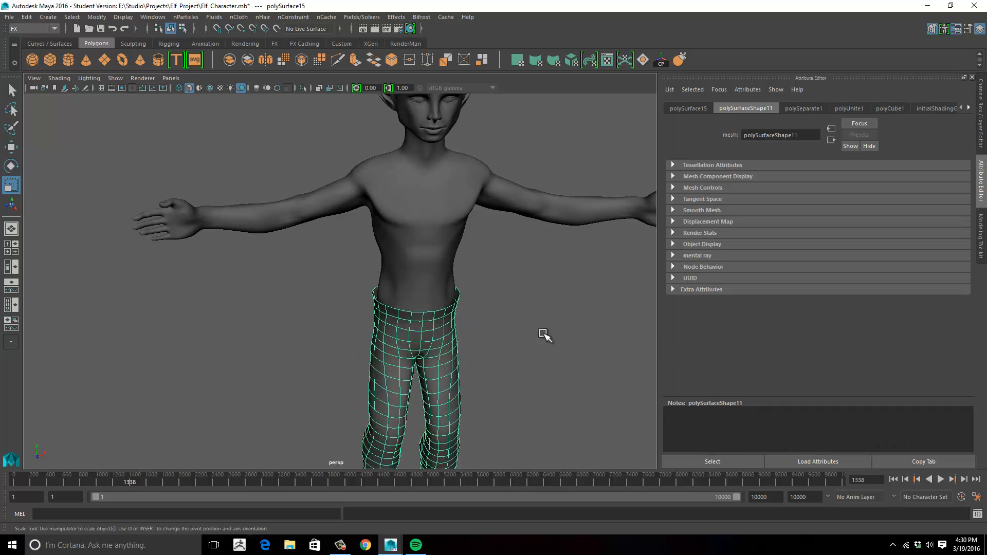
pyautogui.keyDown('alt'); pyautogui.moveTo(543, 335); pyautogui.dragTo(557, 263, button='middle'); pyautogui.keyUp('alt')
pyautogui.keyDown('alt'); pyautogui.moveTo(557, 262); pyautogui.dragTo(514, 205); pyautogui.keyUp('alt')
pyautogui.keyDown('alt'); pyautogui.moveTo(514, 206); pyautogui.dragTo(560, 199, button='right'); pyautogui.keyUp('alt')
pyautogui.keyDown('alt'); pyautogui.moveTo(560, 199); pyautogui.dragTo(560, 216, button='middle'); pyautogui.keyUp('alt')
pyautogui.keyDown('alt'); pyautogui.moveTo(559, 216); pyautogui.dragTo(448, 264, button='right'); pyautogui.keyUp('alt')
pyautogui.keyDown('alt'); pyautogui.moveTo(448, 263); pyautogui.dragTo(497, 221, button='middle'); pyautogui.keyUp('alt')
# - In the front view, delete the faces covering the character's right half of the pants
pyautogui.press('space')
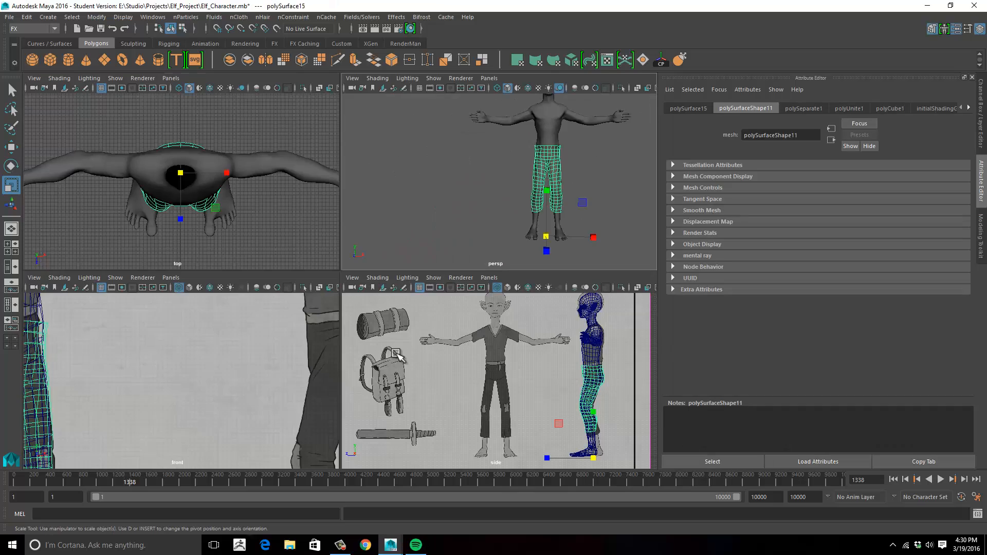
pyautogui.press('space')
pyautogui.keyDown('alt'); pyautogui.moveTo(210, 360); pyautogui.dragTo(571, 280, button='middle'); pyautogui.keyUp('alt')
pyautogui.keyDown('alt'); pyautogui.moveTo(570, 280); pyautogui.dragTo(360, 277, button='right'); pyautogui.keyUp('alt')
pyautogui.moveTo(324, 207); pyautogui.dragTo(280, 207, button='right')
pyautogui.moveTo(285, 163); pyautogui.dragTo(351, 399)
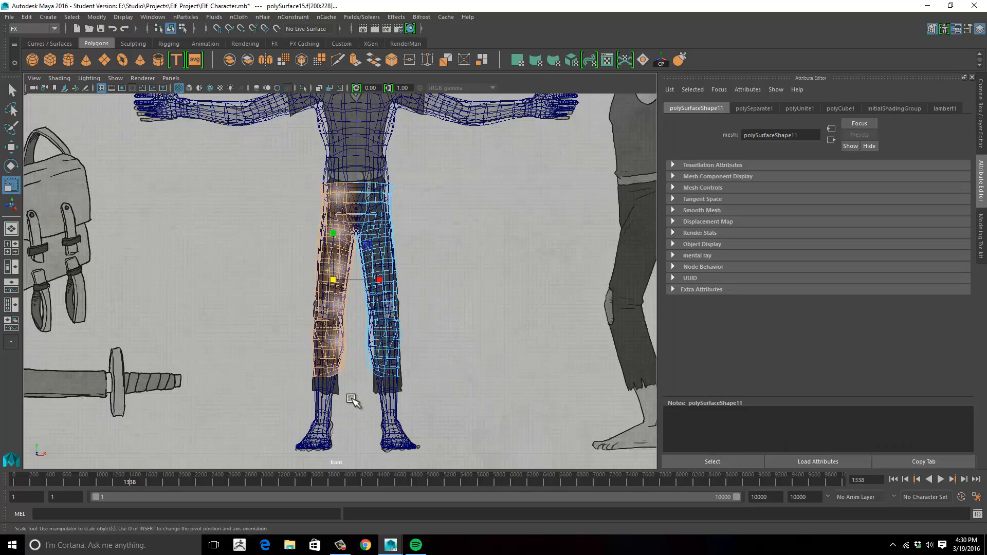
pyautogui.press('Delete')
# - Delete the leftover pants faces beside the crotch that cross the character's centre line
pyautogui.keyDown('alt'); pyautogui.moveTo(410, 276); pyautogui.dragTo(486, 240, button='right'); pyautogui.keyUp('alt')
pyautogui.keyDown('alt'); pyautogui.moveTo(486, 240); pyautogui.dragTo(478, 410, button='middle'); pyautogui.keyUp('alt')
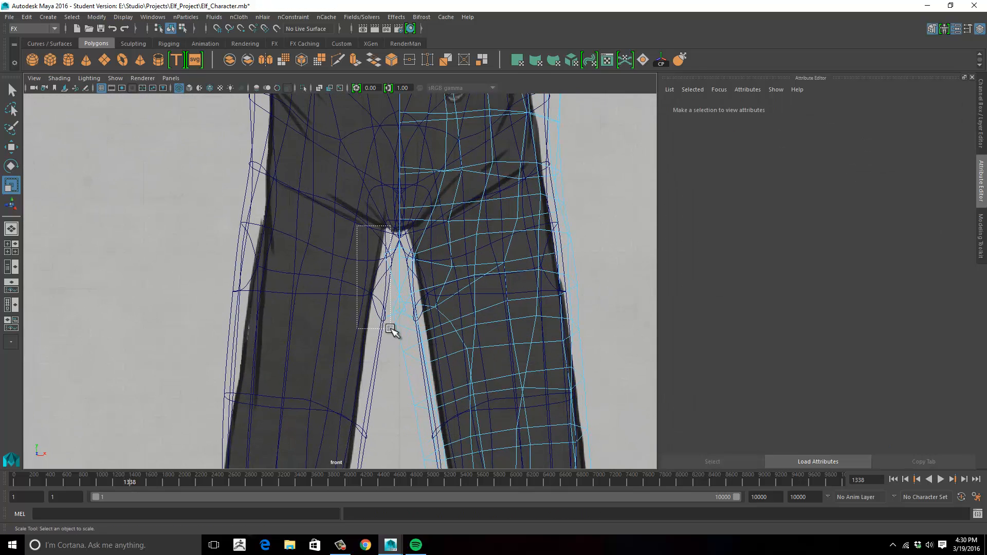
pyautogui.moveTo(391, 328); pyautogui.dragTo(392, 330)
pyautogui.press('Delete')
# - Move the inner crotch vertices of the half pants onto the centre line in the front view
pyautogui.keyDown('alt'); pyautogui.moveTo(465, 351); pyautogui.dragTo(457, 360, button='middle'); pyautogui.keyUp('alt')
pyautogui.moveTo(387, 312); pyautogui.dragTo(363, 312, button='right')
pyautogui.moveTo(368, 314); pyautogui.dragTo(389, 340)
pyautogui.press('w')
pyautogui.moveTo(388, 329); pyautogui.dragTo(393, 334)
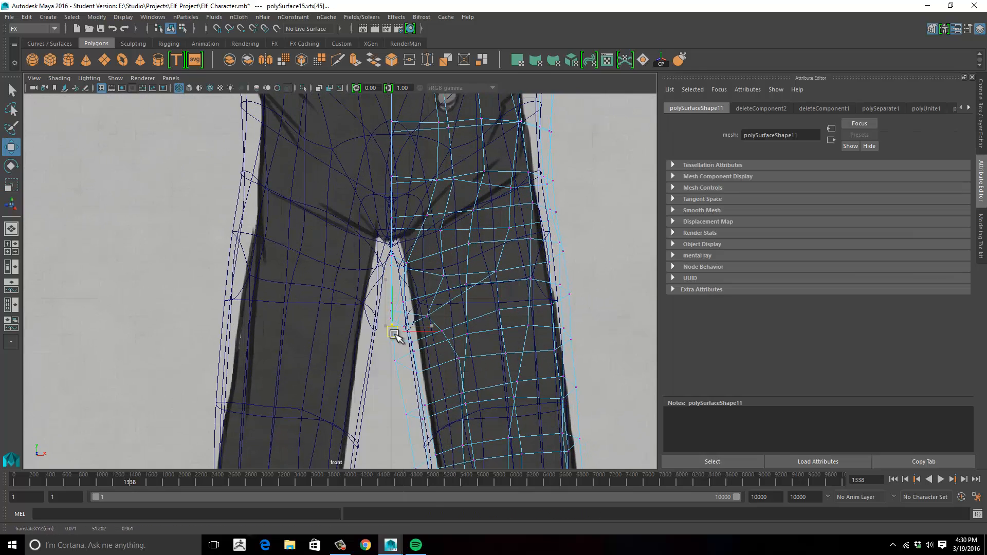
pyautogui.moveTo(403, 369); pyautogui.dragTo(404, 369)
# - Return to the perspective view and inspect the half pants around the waist and leg
pyautogui.press('space')
pyautogui.press('space')
pyautogui.keyDown('alt'); pyautogui.moveTo(531, 271); pyautogui.dragTo(558, 216, button='right'); pyautogui.keyUp('alt')
pyautogui.keyDown('alt'); pyautogui.moveTo(557, 216); pyautogui.dragTo(466, 264, button='middle'); pyautogui.keyUp('alt')
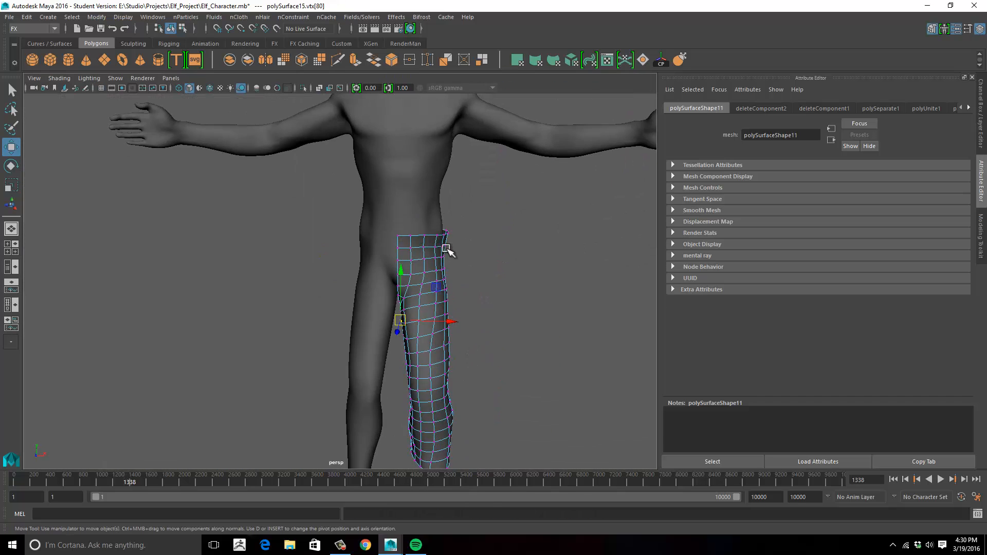
pyautogui.moveTo(447, 249); pyautogui.dragTo(483, 234, button='right')
pyautogui.click(497, 254)
pyautogui.keyDown('alt'); pyautogui.moveTo(496, 254); pyautogui.dragTo(449, 256); pyautogui.keyUp('alt')
pyautogui.click(450, 259)
pyautogui.keyDown('alt'); pyautogui.moveTo(450, 259); pyautogui.dragTo(494, 241, button='right'); pyautogui.keyUp('alt')
pyautogui.keyDown('alt'); pyautogui.moveTo(493, 241); pyautogui.dragTo(381, 324); pyautogui.keyUp('alt')
# - Select the waist edge loop of the half pants and extrude it to start a waistband rim
pyautogui.moveTo(332, 378); pyautogui.dragTo(327, 349, button='right')
pyautogui.doubleClick(298, 334)
pyautogui.keyDown('alt'); pyautogui.moveTo(411, 252); pyautogui.dragTo(424, 143); pyautogui.keyUp('alt')
pyautogui.click(356, 63)
pyautogui.keyDown('alt'); pyautogui.moveTo(413, 252); pyautogui.dragTo(415, 294); pyautogui.keyUp('alt')
pyautogui.moveTo(370, 342); pyautogui.dragTo(311, 346)
# - Extrude the waist edge a second time, move the new edge vertically to form the inner lip, and return to object mode
pyautogui.hotkey('ctrl', 'e')
pyautogui.keyDown('alt'); pyautogui.moveTo(351, 304); pyautogui.dragTo(356, 292); pyautogui.keyUp('alt')
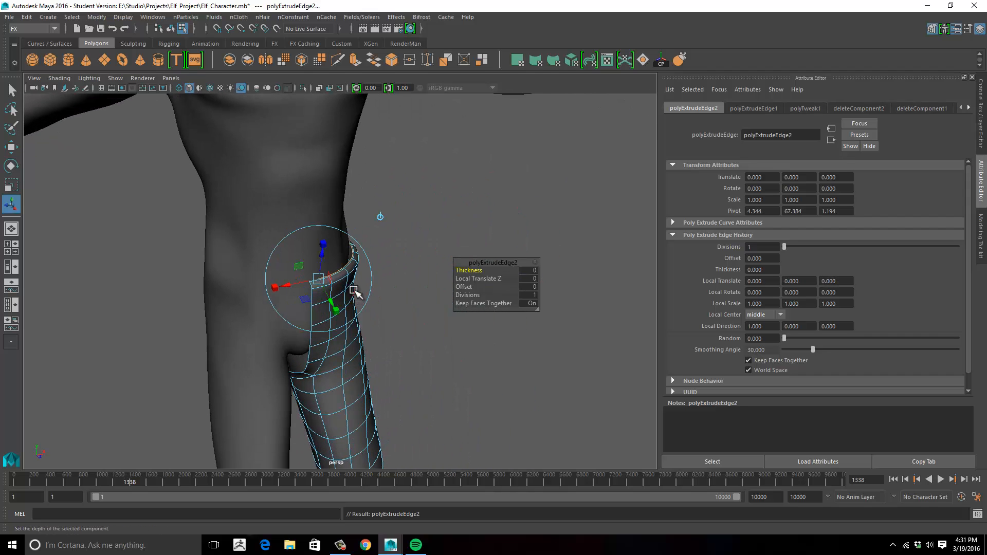
pyautogui.moveTo(319, 212); pyautogui.dragTo(320, 214)
pyautogui.keyDown('alt'); pyautogui.moveTo(329, 228); pyautogui.dragTo(144, 243); pyautogui.keyUp('alt')
pyautogui.keyDown('alt'); pyautogui.moveTo(253, 245); pyautogui.dragTo(216, 244, button='right'); pyautogui.keyUp('alt')
pyautogui.keyDown('alt'); pyautogui.moveTo(267, 245); pyautogui.dragTo(368, 247); pyautogui.keyUp('alt')
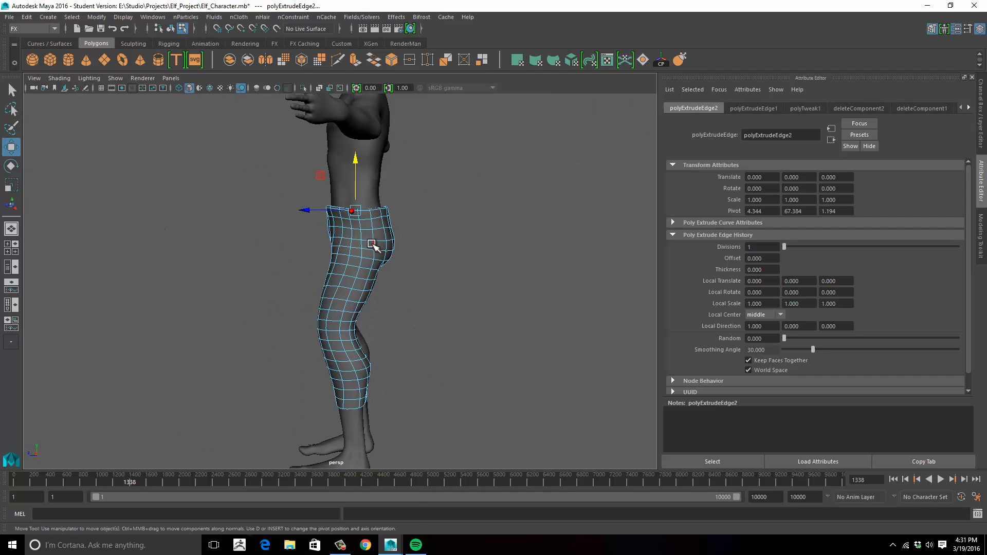
pyautogui.moveTo(377, 247); pyautogui.dragTo(404, 222, button='right')
pyautogui.click(293, 242)
pyautogui.keyDown('alt'); pyautogui.moveTo(288, 244); pyautogui.dragTo(381, 248); pyautogui.keyUp('alt')
pyautogui.keyDown('alt'); pyautogui.moveTo(381, 248); pyautogui.dragTo(486, 302, button='middle'); pyautogui.keyUp('alt')
pyautogui.click(387, 314)
# - Open the Outliner and delete the construction history of all objects in the scene
pyautogui.click(152, 17)
pyautogui.click(164, 110)
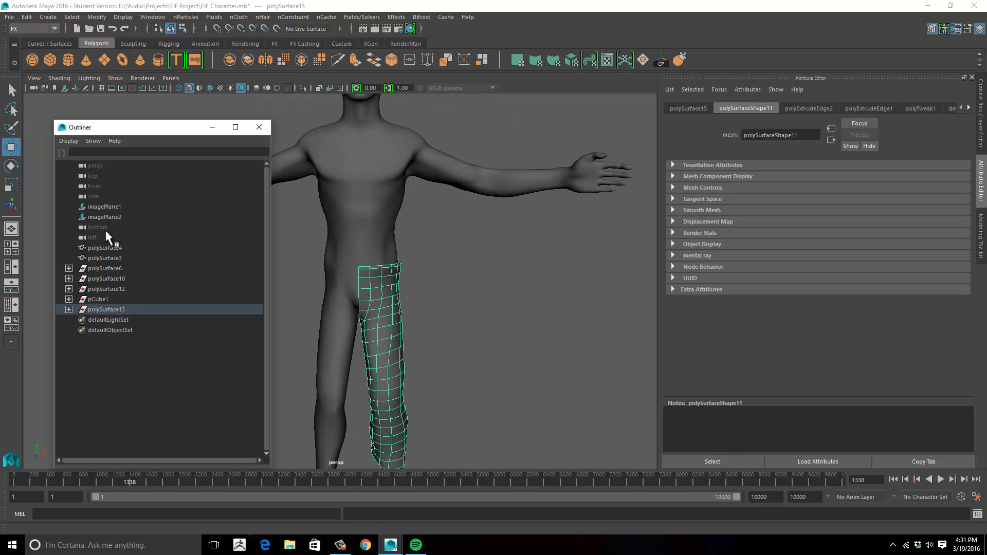
pyautogui.click(26, 17)
pyautogui.moveTo(93, 150)
pyautogui.click(177, 149)
# - Expand the polySurface6 group and unhide the shirt mesh polySurface9
pyautogui.click(91, 269)
pyautogui.click(69, 268)
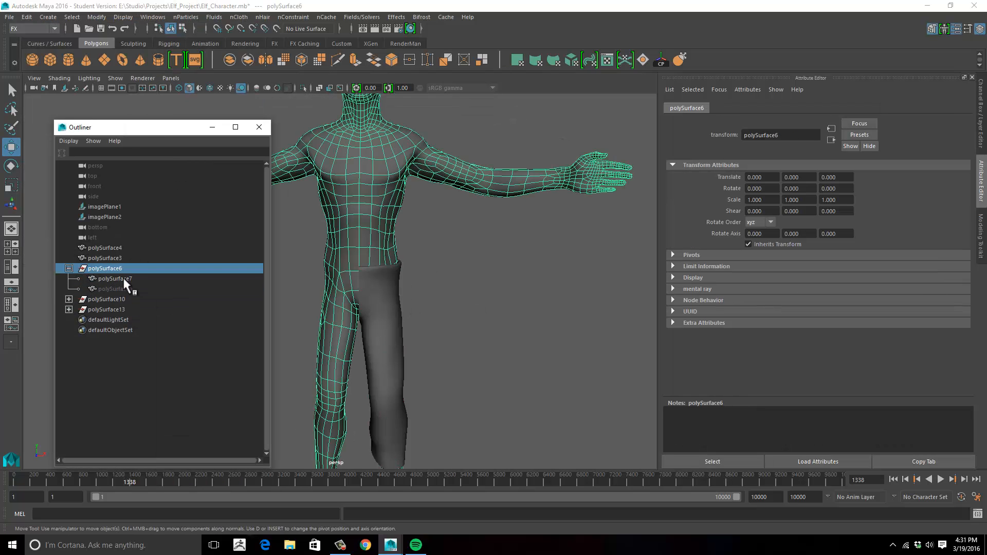
pyautogui.click(116, 288)
pyautogui.hotkey('shift', 'h')
pyautogui.click(423, 267)
pyautogui.keyDown('alt'); pyautogui.moveTo(423, 267); pyautogui.dragTo(431, 271); pyautogui.keyUp('alt')
pyautogui.click(377, 249)
# - Delete the leftover polySurface10 group from the Outliner
pyautogui.click(113, 299)
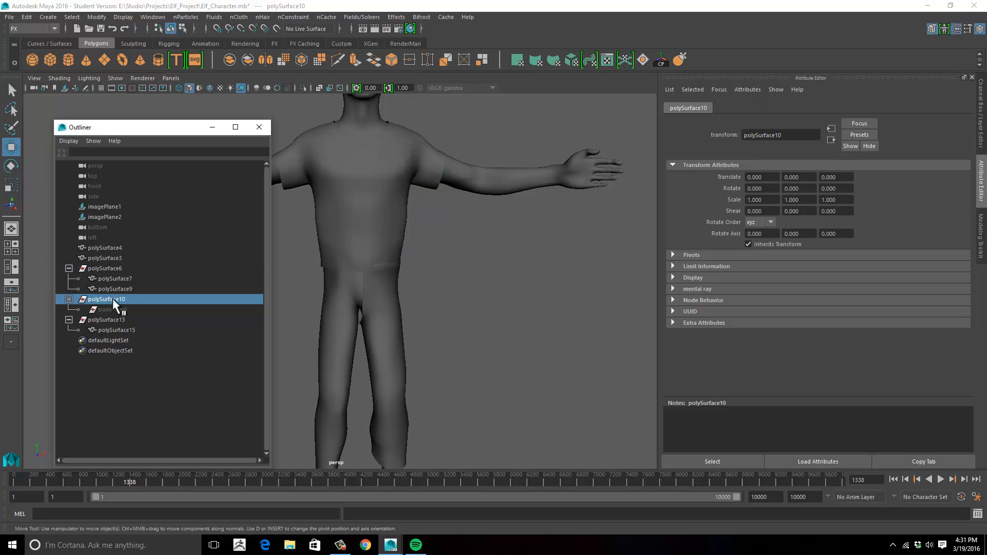
pyautogui.click(428, 244)
pyautogui.keyDown('alt'); pyautogui.moveTo(428, 244); pyautogui.dragTo(359, 260, button='right'); pyautogui.keyUp('alt')
pyautogui.click(113, 301)
pyautogui.press('Delete')
# - Check which meshes the remaining Outliner entries stand for, select the shirt and close the Outliner
pyautogui.click(108, 302)
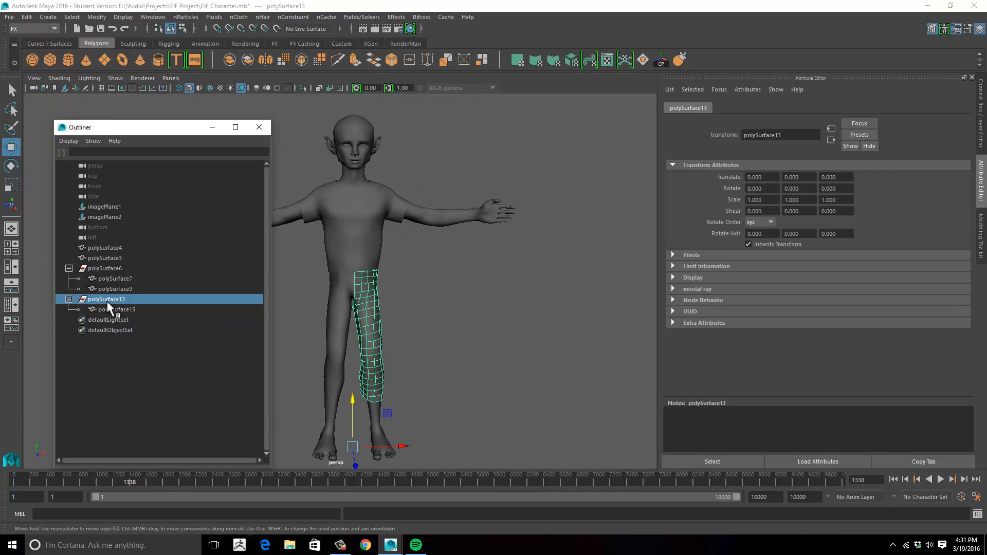
pyautogui.click(112, 282)
pyautogui.click(112, 260)
pyautogui.click(554, 307)
pyautogui.click(365, 221)
pyautogui.press('space')
pyautogui.click(259, 127)
# - In the front view, delete the faces on the character's right half of the shirt
pyautogui.press('space')
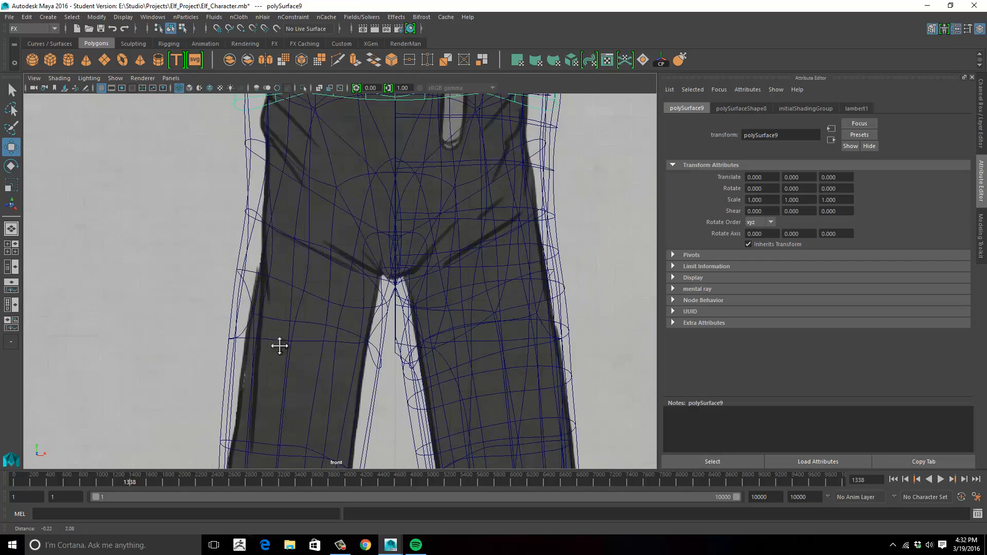
pyautogui.keyDown('alt'); pyautogui.moveTo(277, 344); pyautogui.dragTo(9, 227, button='right'); pyautogui.keyUp('alt')
pyautogui.keyDown('alt'); pyautogui.moveTo(239, 153); pyautogui.dragTo(298, 212, button='middle'); pyautogui.keyUp('alt')
pyautogui.moveTo(298, 206); pyautogui.dragTo(298, 239, button='right')
pyautogui.moveTo(273, 149); pyautogui.dragTo(369, 345)
pyautogui.press('Delete')
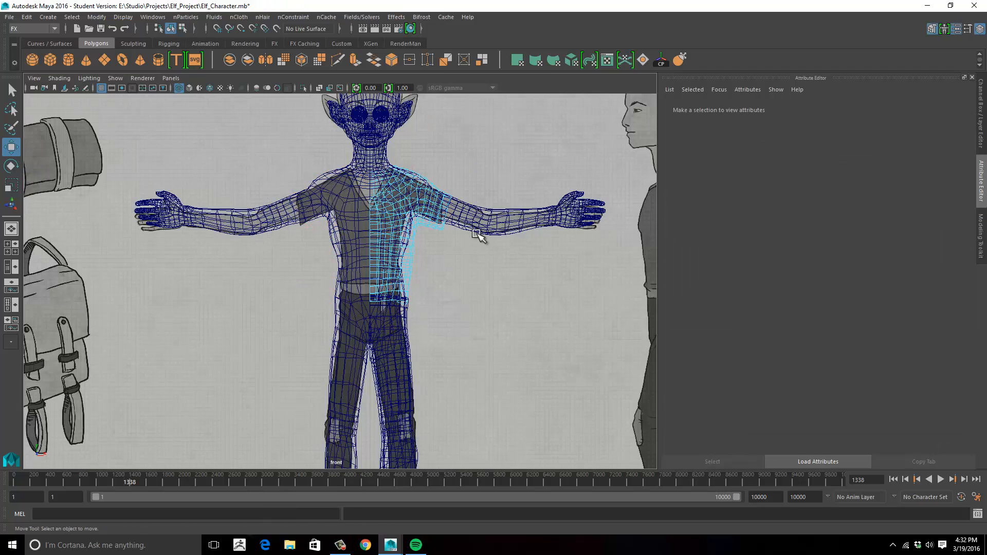
# - Examine the half shirt from several sides in the perspective view, comparing its hem with the pants' waist
pyautogui.press('space')
pyautogui.press('space')
pyautogui.keyDown('alt'); pyautogui.moveTo(441, 249); pyautogui.dragTo(425, 307, button='right'); pyautogui.keyUp('alt')
pyautogui.keyDown('alt'); pyautogui.moveTo(426, 307); pyautogui.dragTo(403, 302); pyautogui.keyUp('alt')
pyautogui.moveTo(452, 220); pyautogui.dragTo(392, 214, button='right')
pyautogui.click(473, 326)
pyautogui.moveTo(510, 335); pyautogui.dragTo(506, 335)
pyautogui.keyDown('alt'); pyautogui.moveTo(463, 355); pyautogui.dragTo(329, 362); pyautogui.keyUp('alt')
pyautogui.moveTo(354, 360); pyautogui.dragTo(267, 322)
pyautogui.moveTo(273, 360); pyautogui.dragTo(257, 329)
# - Select the half shirt and use the Grab sculpting tool to reshape its lower part just above the pants' waistband
pyautogui.moveTo(223, 263); pyautogui.dragTo(386, 235)
pyautogui.click(388, 195)
pyautogui.click(389, 194)
pyautogui.scroll(-3, 370, 216)
pyautogui.keyDown('alt'); pyautogui.moveTo(360, 221); pyautogui.dragTo(348, 277, button='middle'); pyautogui.keyUp('alt')
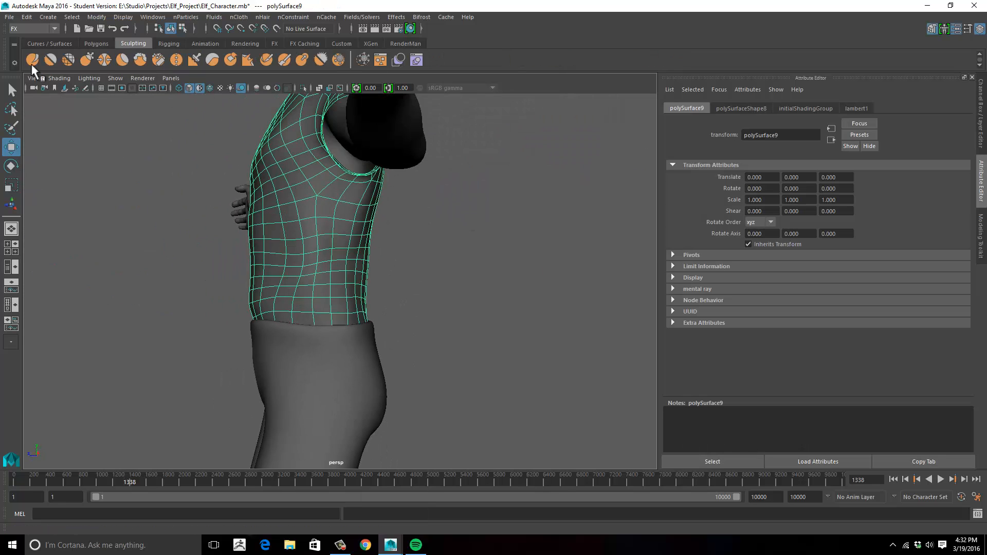
pyautogui.click(32, 59)
pyautogui.moveTo(287, 267)
pyautogui.keyDown('alt'); pyautogui.mouseDown()
pyautogui.moveTo(328, 298)
pyautogui.moveTo(178, 329)
pyautogui.mouseUp(); pyautogui.keyUp('alt')
pyautogui.moveTo(308, 309); pyautogui.dragTo(299, 310)
pyautogui.keyDown('alt'); pyautogui.moveTo(299, 310); pyautogui.dragTo(478, 294); pyautogui.keyUp('alt')
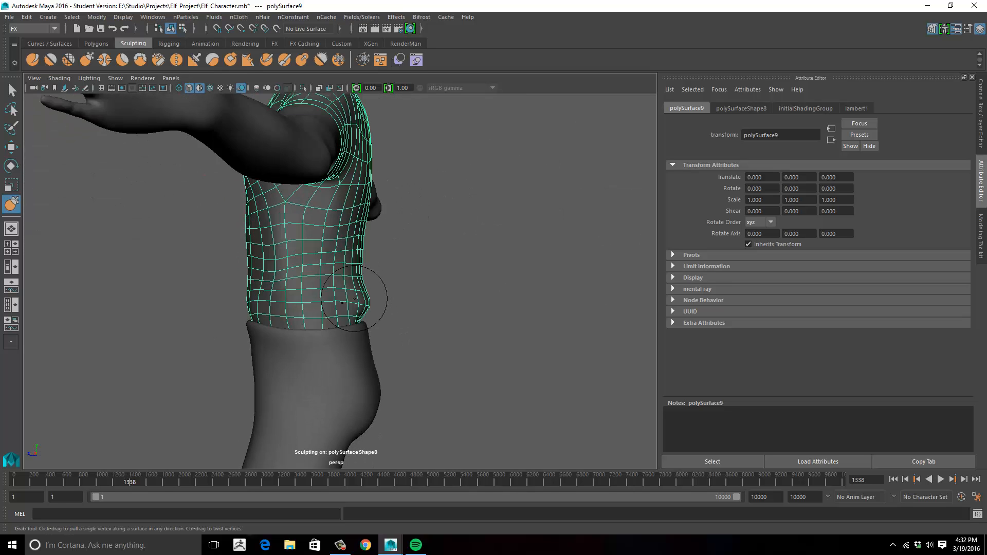
pyautogui.keyDown('alt'); pyautogui.moveTo(354, 298); pyautogui.dragTo(437, 309); pyautogui.keyUp('alt')
# - Leave sculpting and inspect the reshaped half shirt from the back and the front
pyautogui.scroll(-5, 437, 308)
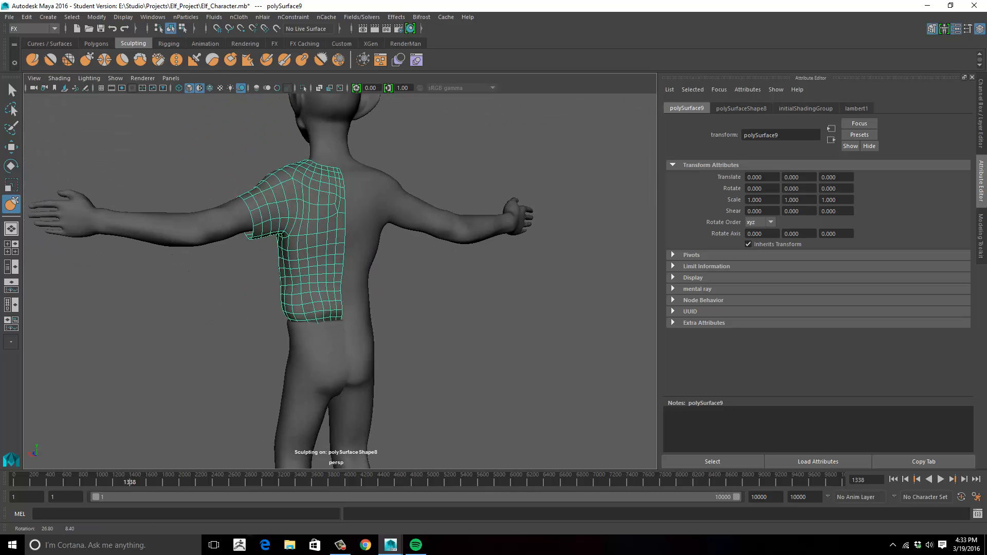
pyautogui.keyDown('alt'); pyautogui.moveTo(504, 315); pyautogui.dragTo(267, 321); pyautogui.keyUp('alt')
pyautogui.press('w')
pyautogui.moveTo(353, 215); pyautogui.dragTo(388, 252, button='right')
pyautogui.moveTo(422, 242); pyautogui.dragTo(471, 201, button='right')
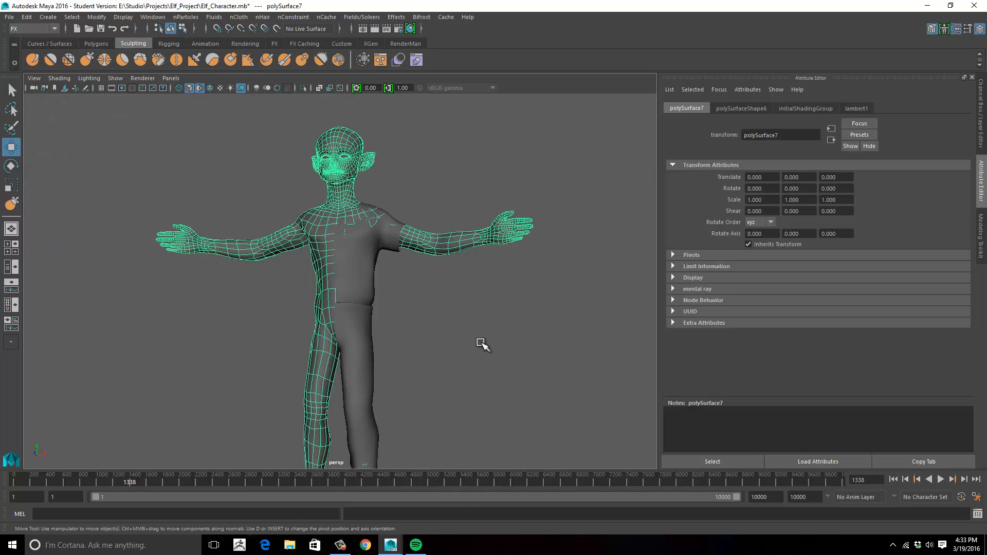
pyautogui.click(480, 344)
pyautogui.keyDown('alt'); pyautogui.moveTo(478, 329); pyautogui.dragTo(360, 257); pyautogui.keyUp('alt')
pyautogui.keyDown('alt'); pyautogui.moveTo(359, 257); pyautogui.dragTo(430, 309, button='right'); pyautogui.keyUp('alt')
pyautogui.keyDown('alt'); pyautogui.moveTo(429, 308); pyautogui.dragTo(528, 239); pyautogui.keyUp('alt')
pyautogui.keyDown('alt'); pyautogui.moveTo(527, 239); pyautogui.dragTo(427, 278, button='right'); pyautogui.keyUp('alt')
# - Select the shirt's lower front centre vertices and scale them along X to straighten the centre edge
pyautogui.click(427, 288)
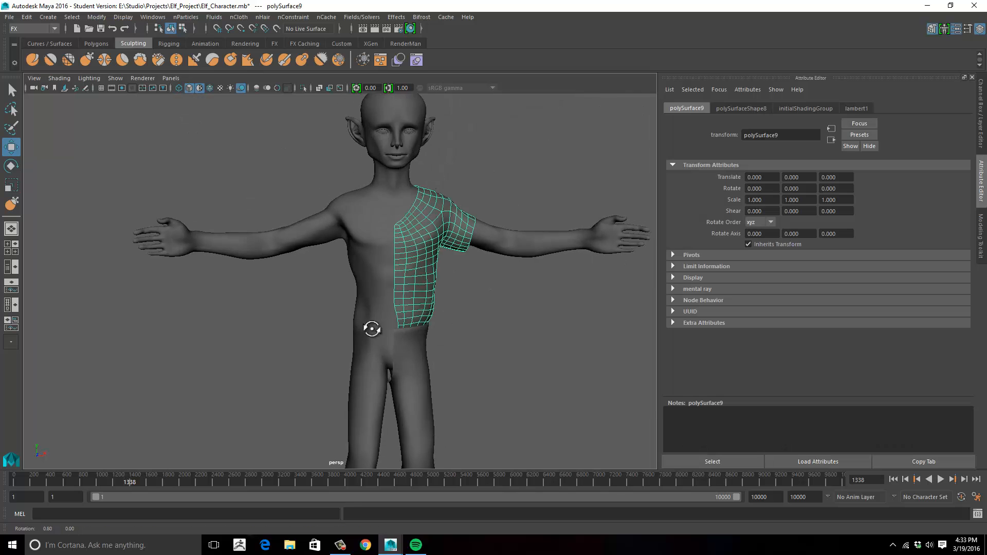
pyautogui.keyDown('alt'); pyautogui.moveTo(370, 329); pyautogui.dragTo(396, 312, button='right'); pyautogui.keyUp('alt')
pyautogui.keyDown('alt'); pyautogui.moveTo(412, 312); pyautogui.dragTo(403, 311); pyautogui.keyUp('alt')
pyautogui.moveTo(403, 310); pyautogui.dragTo(420, 354)
pyautogui.keyDown('alt'); pyautogui.moveTo(420, 354); pyautogui.dragTo(445, 340); pyautogui.keyUp('alt')
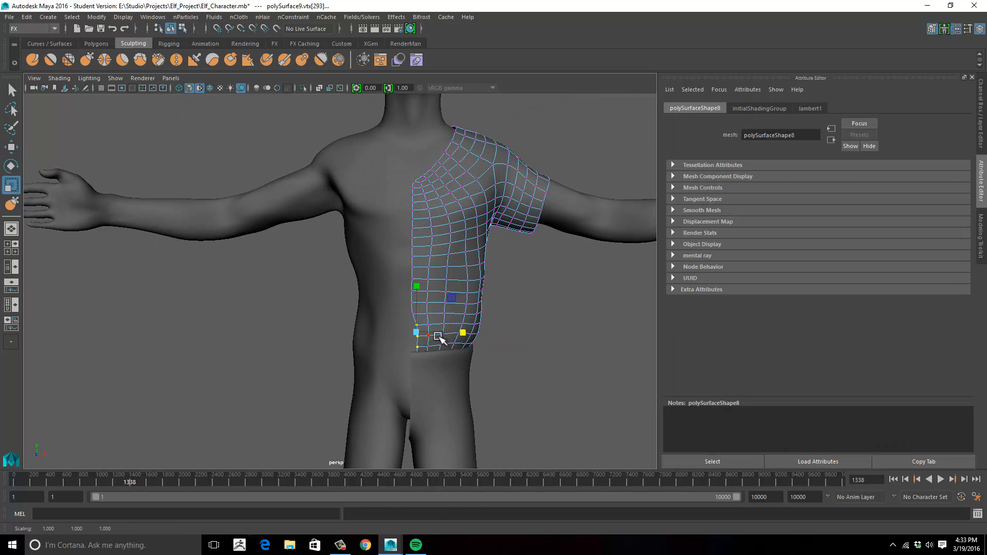
pyautogui.click(512, 339)
# - Mirror both the half shirt and the half pants to the character's other side with Duplicate Special
pyautogui.keyDown('alt'); pyautogui.moveTo(512, 339); pyautogui.dragTo(392, 344); pyautogui.keyUp('alt')
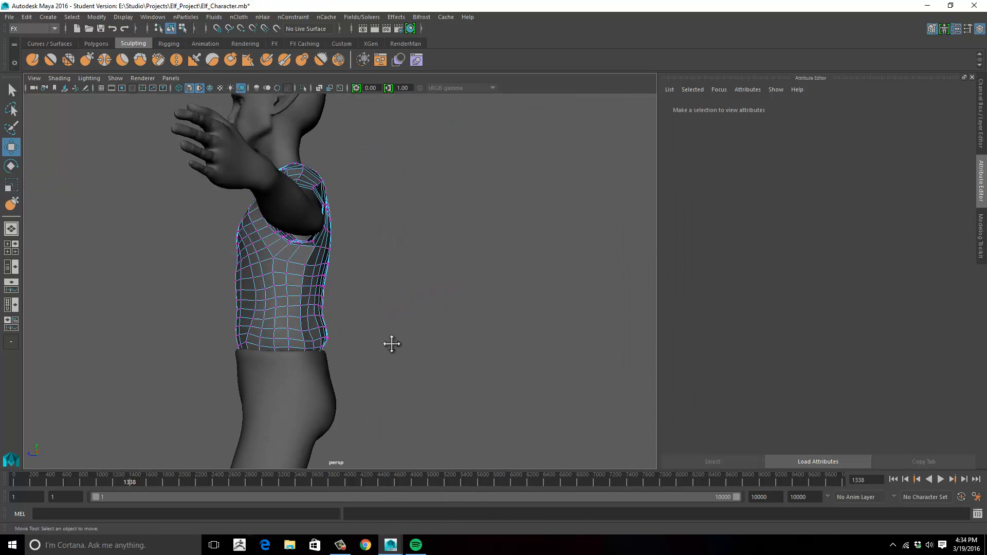
pyautogui.keyDown('alt'); pyautogui.moveTo(393, 344); pyautogui.dragTo(280, 320, button='right'); pyautogui.keyUp('alt')
pyautogui.keyDown('alt'); pyautogui.moveTo(280, 319); pyautogui.dragTo(427, 329); pyautogui.keyUp('alt')
pyautogui.keyDown('alt'); pyautogui.moveTo(427, 329); pyautogui.dragTo(360, 308, button='right'); pyautogui.keyUp('alt')
pyautogui.keyDown('alt'); pyautogui.moveTo(360, 308); pyautogui.dragTo(314, 303); pyautogui.keyUp('alt')
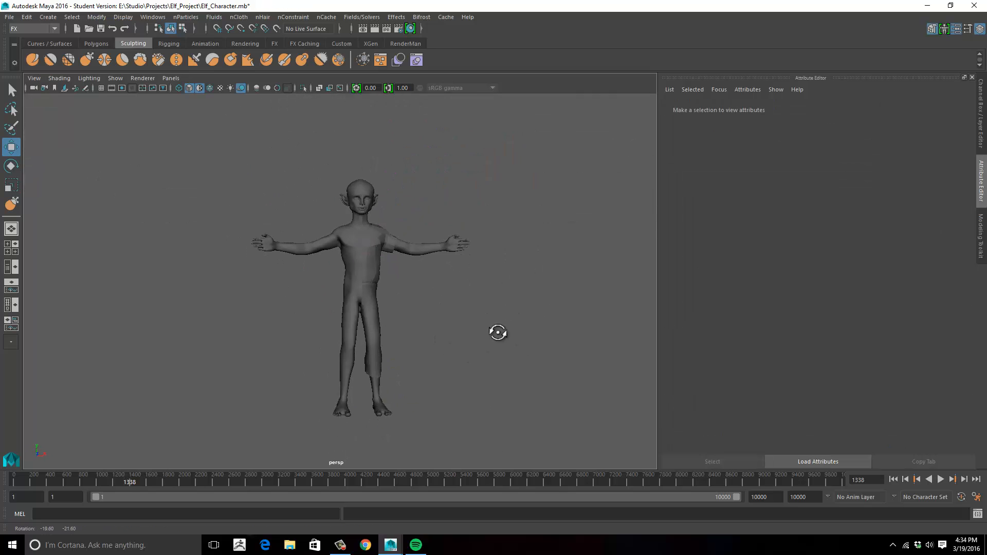
pyautogui.keyDown('alt'); pyautogui.moveTo(423, 270); pyautogui.dragTo(456, 329); pyautogui.keyUp('alt')
pyautogui.click(445, 278)
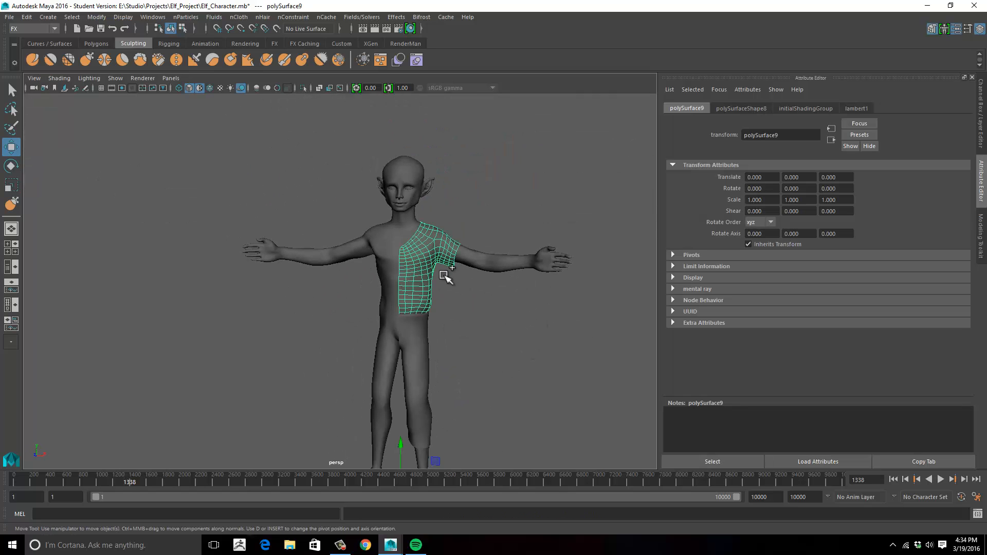
pyautogui.click(31, 17)
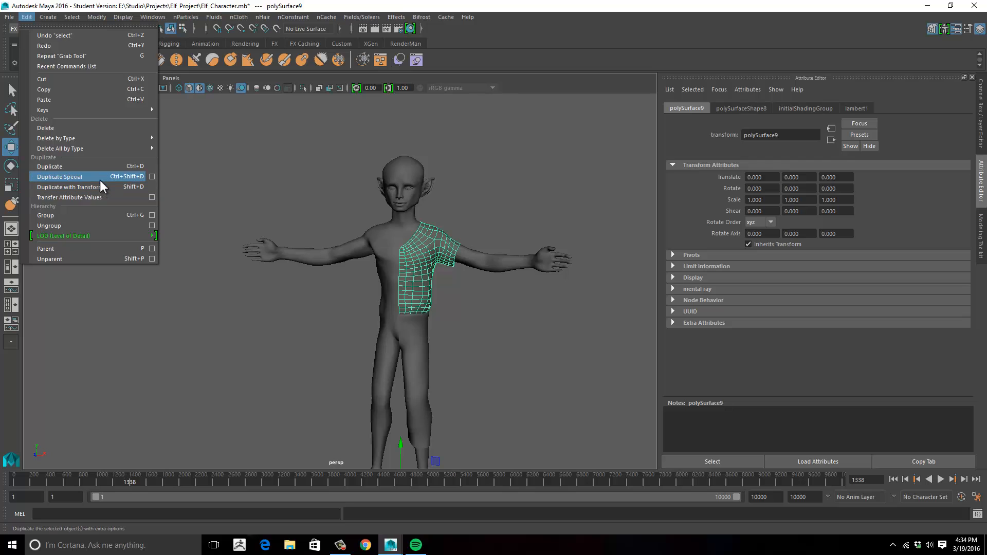
pyautogui.click(100, 180)
pyautogui.click(422, 331)
pyautogui.press('g')
pyautogui.click(491, 305)
# - Select the lower centre seam vertices of both shirt halves and scale them along X to align the seam
pyautogui.keyDown('alt'); pyautogui.moveTo(461, 347); pyautogui.dragTo(458, 351); pyautogui.keyUp('alt')
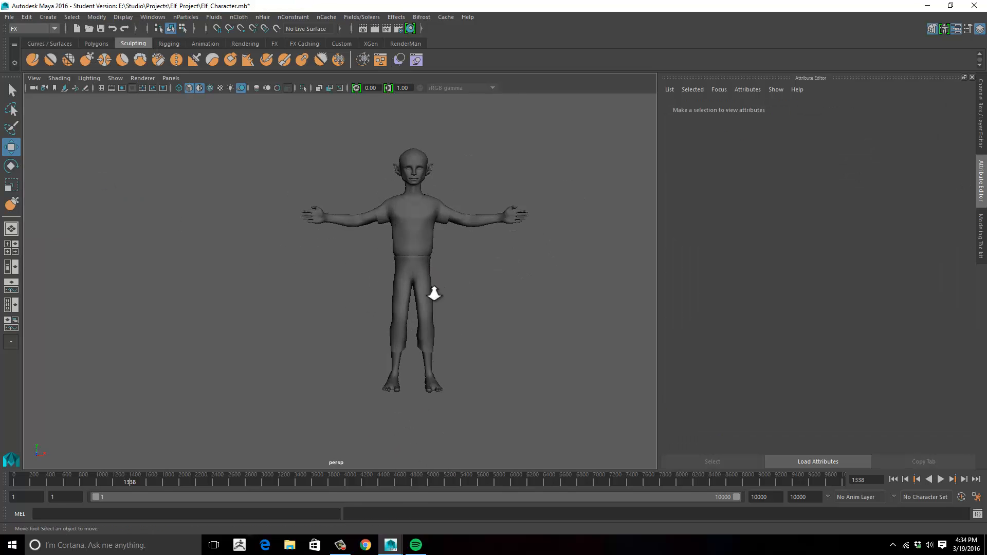
pyautogui.keyDown('alt'); pyautogui.moveTo(354, 247); pyautogui.dragTo(553, 301, button='right'); pyautogui.keyUp('alt')
pyautogui.click(447, 247)
pyautogui.keyDown('alt'); pyautogui.moveTo(540, 295); pyautogui.dragTo(355, 313); pyautogui.keyUp('alt')
pyautogui.click(527, 306)
pyautogui.click(376, 262)
pyautogui.keyDown('alt'); pyautogui.moveTo(298, 296); pyautogui.dragTo(357, 257, button='right'); pyautogui.keyUp('alt')
pyautogui.moveTo(359, 214); pyautogui.dragTo(317, 218, button='right')
pyautogui.moveTo(339, 226); pyautogui.dragTo(298, 236)
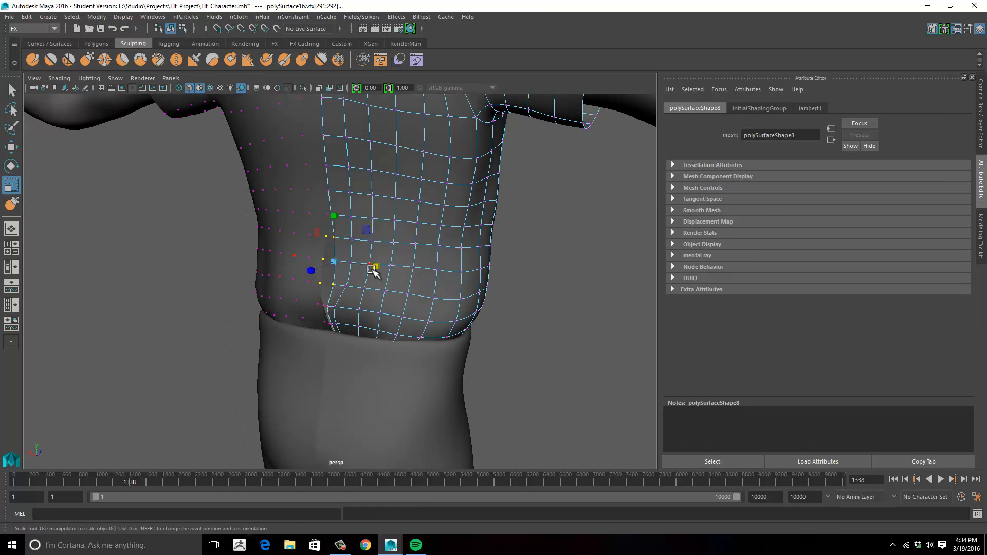
pyautogui.keyDown('alt'); pyautogui.moveTo(313, 260); pyautogui.dragTo(310, 246); pyautogui.keyUp('alt')
# - Move the remaining vertices near the shirt's hem along X to tidy the centre seam, and review the whole character
pyautogui.click(333, 292)
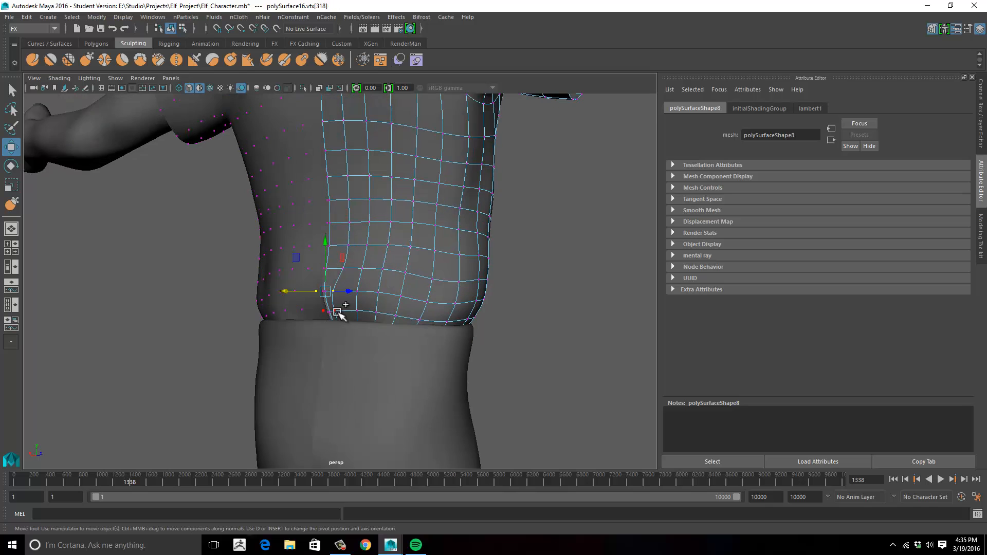
pyautogui.keyDown('shift'); pyautogui.click(336, 312); pyautogui.keyUp('shift')
pyautogui.keyDown('alt'); pyautogui.moveTo(360, 306); pyautogui.dragTo(390, 330); pyautogui.keyUp('alt')
pyautogui.keyDown('alt'); pyautogui.moveTo(362, 303); pyautogui.dragTo(293, 303, button='right'); pyautogui.keyUp('alt')
pyautogui.click(483, 375)
pyautogui.keyDown('alt'); pyautogui.moveTo(486, 335); pyautogui.dragTo(360, 277); pyautogui.keyUp('alt')
pyautogui.click(448, 327)
pyautogui.keyDown('alt'); pyautogui.moveTo(449, 329); pyautogui.dragTo(448, 295, button='right'); pyautogui.keyUp('alt')
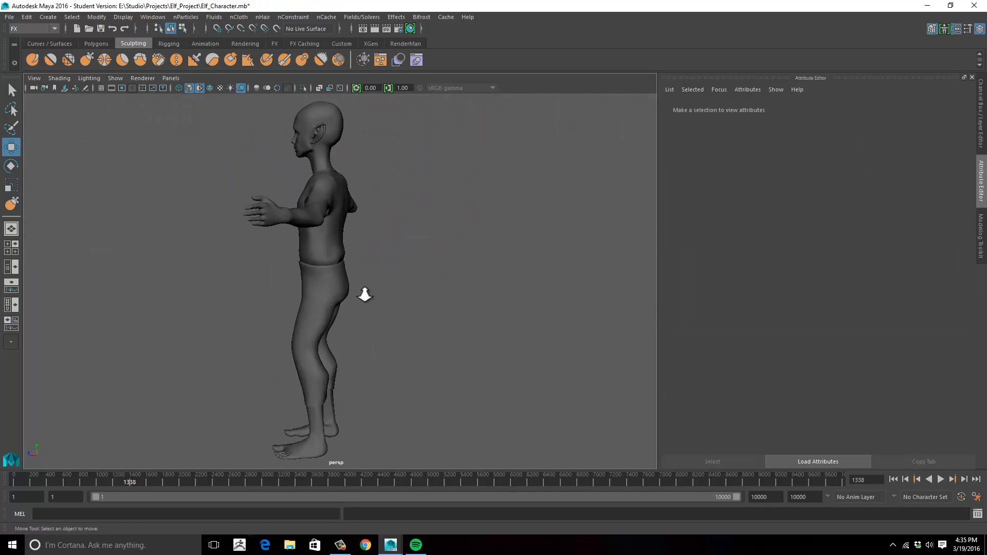
# - Select the bottom face loop around the pant leg's hem and clear the selection again
pyautogui.keyDown('alt'); pyautogui.moveTo(365, 295); pyautogui.dragTo(424, 298, button='right'); pyautogui.keyUp('alt')
pyautogui.keyDown('alt'); pyautogui.moveTo(424, 299); pyautogui.dragTo(383, 290); pyautogui.keyUp('alt')
pyautogui.keyDown('alt'); pyautogui.moveTo(383, 290); pyautogui.dragTo(268, 278, button='right'); pyautogui.keyUp('alt')
pyautogui.keyDown('alt'); pyautogui.moveTo(269, 278); pyautogui.dragTo(395, 283); pyautogui.keyUp('alt')
pyautogui.click(400, 282)
pyautogui.keyDown('alt'); pyautogui.moveTo(400, 281); pyautogui.dragTo(457, 308, button='right'); pyautogui.keyUp('alt')
pyautogui.keyDown('alt'); pyautogui.moveTo(458, 309); pyautogui.dragTo(411, 174, button='middle'); pyautogui.keyUp('alt')
pyautogui.moveTo(425, 242); pyautogui.dragTo(427, 284, button='right')
pyautogui.click(427, 282)
pyautogui.keyDown('shift'); pyautogui.doubleClick(413, 281); pyautogui.keyUp('shift')
pyautogui.click(485, 275)
pyautogui.keyDown('alt'); pyautogui.moveTo(485, 276); pyautogui.dragTo(430, 277); pyautogui.keyUp('alt')
pyautogui.click(395, 270)
pyautogui.keyDown('shift'); pyautogui.doubleClick(370, 273); pyautogui.keyUp('shift')
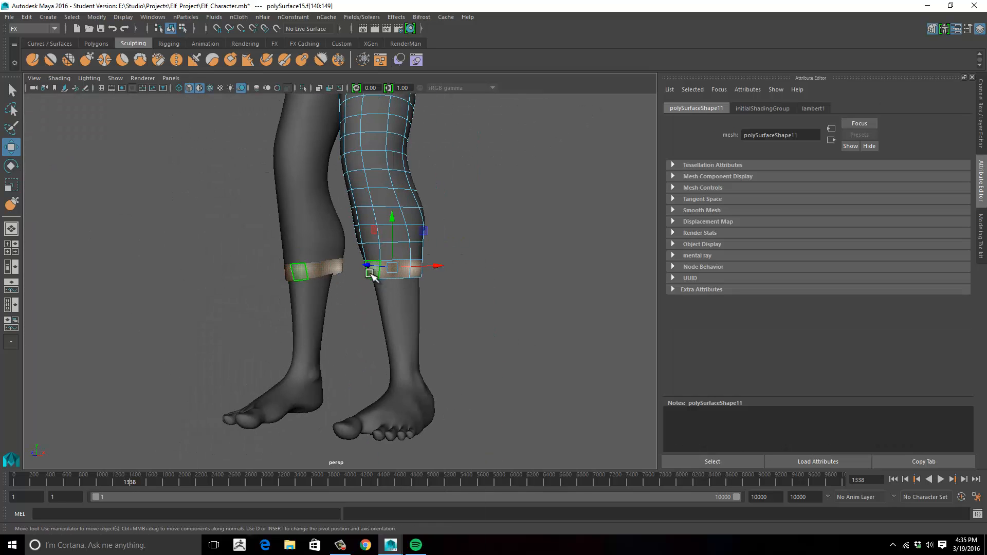
pyautogui.click(478, 285)
pyautogui.keyDown('alt'); pyautogui.moveTo(478, 285); pyautogui.dragTo(192, 260, button='right'); pyautogui.keyUp('alt')
pyautogui.keyDown('alt'); pyautogui.moveTo(193, 260); pyautogui.dragTo(288, 275); pyautogui.keyUp('alt')
pyautogui.moveTo(359, 236); pyautogui.dragTo(366, 226, button='right')
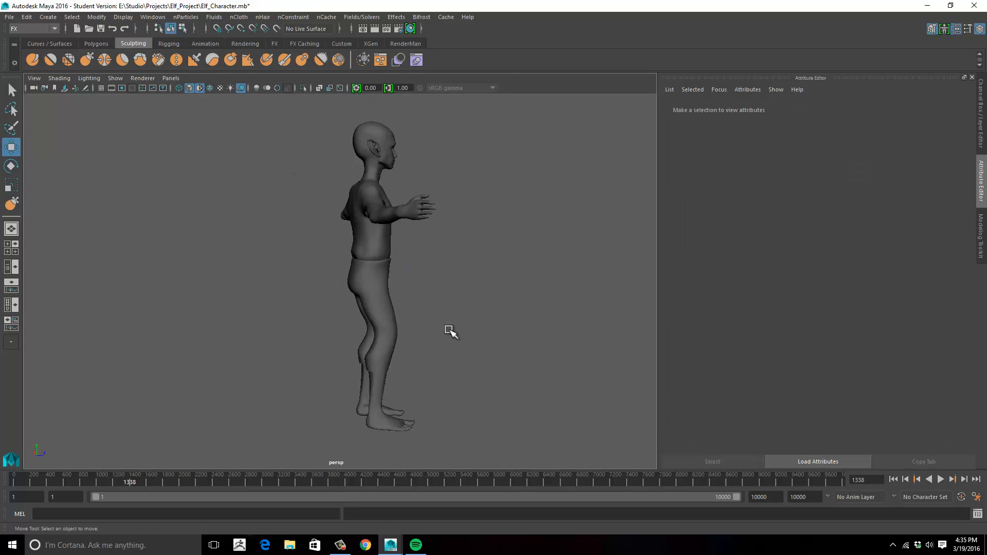
# - Extrude the face loop just below the pants' waistband outward by about 0.6 to form a belt
pyautogui.keyDown('alt'); pyautogui.moveTo(449, 330); pyautogui.dragTo(393, 296); pyautogui.keyUp('alt')
pyautogui.keyDown('alt'); pyautogui.moveTo(393, 296); pyautogui.dragTo(396, 240, button='middle'); pyautogui.keyUp('alt')
pyautogui.keyDown('alt'); pyautogui.moveTo(397, 240); pyautogui.dragTo(445, 261, button='right'); pyautogui.keyUp('alt')
pyautogui.keyDown('alt'); pyautogui.moveTo(444, 261); pyautogui.dragTo(409, 262); pyautogui.keyUp('alt')
pyautogui.click(380, 263)
pyautogui.keyDown('alt'); pyautogui.moveTo(437, 257); pyautogui.dragTo(513, 249, button='right'); pyautogui.keyUp('alt')
pyautogui.keyDown('alt'); pyautogui.moveTo(513, 249); pyautogui.dragTo(445, 252); pyautogui.keyUp('alt')
pyautogui.keyDown('alt'); pyautogui.moveTo(445, 252); pyautogui.dragTo(549, 278, button='middle'); pyautogui.keyUp('alt')
pyautogui.moveTo(429, 214); pyautogui.dragTo(432, 243, button='right')
pyautogui.click(425, 215)
pyautogui.keyDown('shift'); pyautogui.doubleClick(410, 220); pyautogui.keyUp('shift')
pyautogui.keyDown('alt'); pyautogui.moveTo(444, 226); pyautogui.dragTo(575, 234); pyautogui.keyUp('alt')
pyautogui.keyDown('alt'); pyautogui.moveTo(575, 233); pyautogui.dragTo(555, 205, button='right'); pyautogui.keyUp('alt')
pyautogui.click(355, 60)
pyautogui.press('1')
pyautogui.keyDown('alt'); pyautogui.moveTo(475, 188); pyautogui.dragTo(555, 226); pyautogui.keyUp('alt')
pyautogui.moveTo(422, 212); pyautogui.dragTo(429, 217)
pyautogui.keyDown('alt'); pyautogui.moveTo(453, 179); pyautogui.dragTo(520, 207); pyautogui.keyUp('alt')
pyautogui.keyDown('alt'); pyautogui.moveTo(519, 207); pyautogui.dragTo(578, 206, button='right'); pyautogui.keyUp('alt')
# - Delete the extruded belt's end-cap face at the front centre seam
pyautogui.keyDown('alt'); pyautogui.moveTo(530, 154); pyautogui.dragTo(473, 231, button='middle'); pyautogui.keyUp('alt')
pyautogui.click(458, 195)
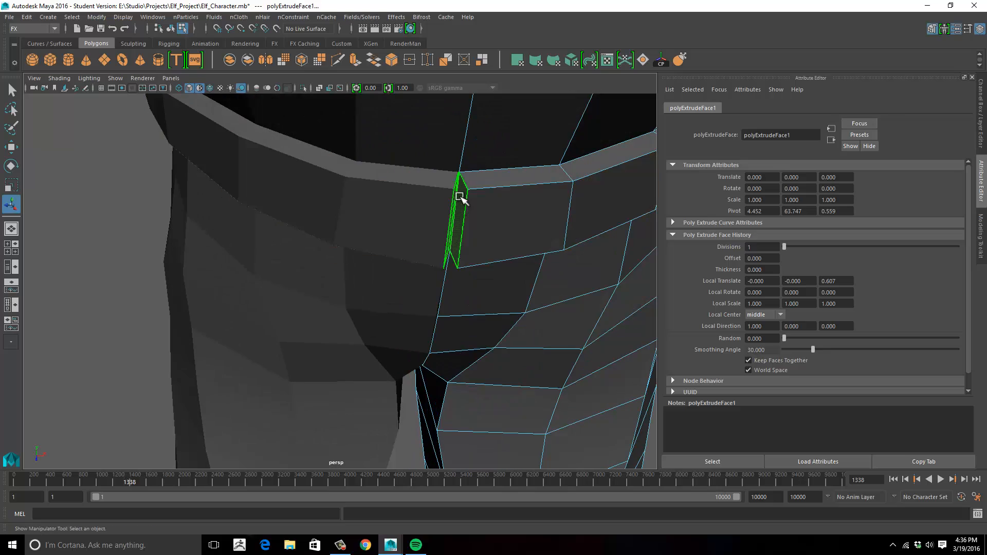
pyautogui.press('Delete')
pyautogui.keyDown('alt'); pyautogui.moveTo(458, 195); pyautogui.dragTo(319, 177, button='right'); pyautogui.keyUp('alt')
pyautogui.keyDown('alt'); pyautogui.moveTo(319, 177); pyautogui.dragTo(458, 167); pyautogui.keyUp('alt')
# - Delete the belt's matching end-cap face at the back centre seam
pyautogui.keyDown('alt'); pyautogui.moveTo(288, 187); pyautogui.dragTo(422, 198, button='right'); pyautogui.keyUp('alt')
pyautogui.keyDown('alt'); pyautogui.moveTo(381, 134); pyautogui.dragTo(319, 238, button='middle'); pyautogui.keyUp('alt')
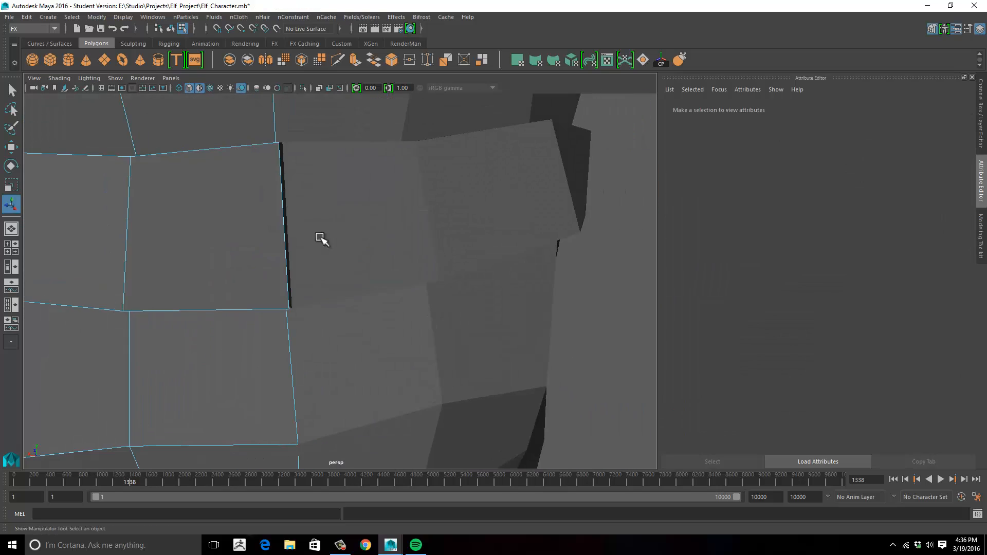
pyautogui.keyDown('alt'); pyautogui.moveTo(319, 238); pyautogui.dragTo(202, 221); pyautogui.keyUp('alt')
pyautogui.keyDown('alt'); pyautogui.moveTo(202, 221); pyautogui.dragTo(385, 259, button='middle'); pyautogui.keyUp('alt')
pyautogui.click(241, 198)
pyautogui.press('Delete')
pyautogui.keyDown('alt'); pyautogui.moveTo(241, 198); pyautogui.dragTo(170, 191, button='right'); pyautogui.keyUp('alt')
pyautogui.keyDown('alt'); pyautogui.moveTo(170, 191); pyautogui.dragTo(356, 221); pyautogui.keyUp('alt')
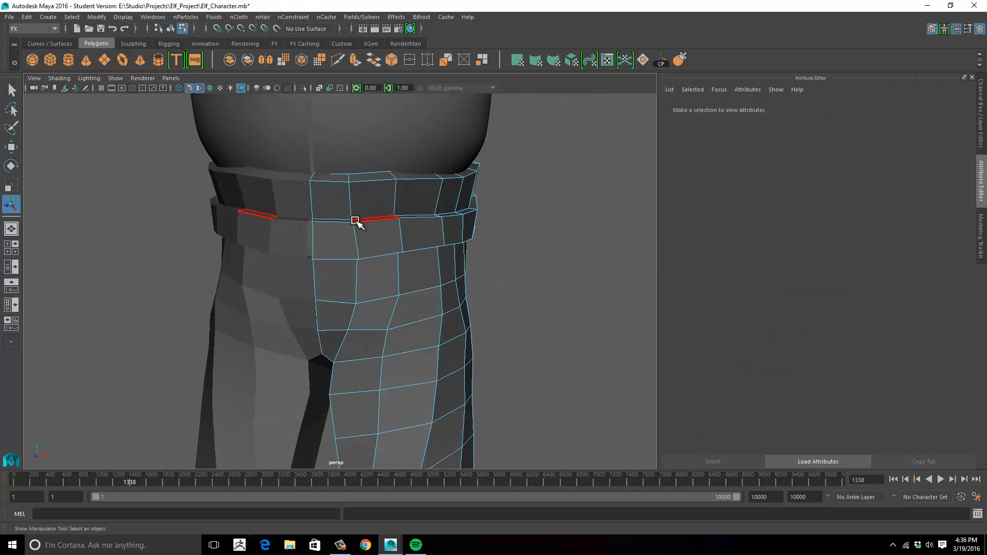
# - In the front view, select the belt's upper and lower vertex rows and scale each flat along Y
pyautogui.press('space')
pyautogui.press('space')
pyautogui.keyDown('alt'); pyautogui.moveTo(242, 408); pyautogui.dragTo(545, 355, button='right'); pyautogui.keyUp('alt')
pyautogui.keyDown('alt'); pyautogui.moveTo(545, 355); pyautogui.dragTo(428, 286, button='middle'); pyautogui.keyUp('alt')
pyautogui.moveTo(428, 286); pyautogui.dragTo(373, 282, button='right')
pyautogui.moveTo(298, 220); pyautogui.dragTo(470, 244)
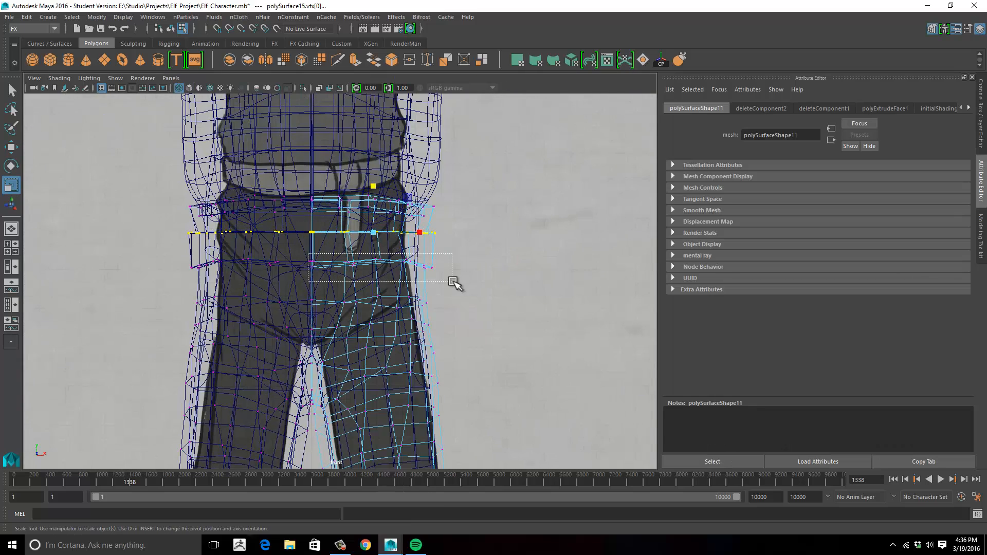
pyautogui.click(530, 221)
pyautogui.press('space')
pyautogui.press('space')
# - Add supporting edges where the belt meets the pants with the Multi-Cut tool
pyautogui.keyDown('alt'); pyautogui.moveTo(480, 194); pyautogui.dragTo(452, 231); pyautogui.keyUp('alt')
pyautogui.keyDown('alt'); pyautogui.moveTo(452, 231); pyautogui.dragTo(406, 257, button='right'); pyautogui.keyUp('alt')
pyautogui.keyDown('alt'); pyautogui.moveTo(406, 258); pyautogui.dragTo(379, 287, button='middle'); pyautogui.keyUp('alt')
pyautogui.keyDown('alt'); pyautogui.moveTo(378, 287); pyautogui.dragTo(567, 268, button='right'); pyautogui.keyUp('alt')
pyautogui.click(337, 61)
pyautogui.keyDown('alt'); pyautogui.moveTo(396, 270); pyautogui.dragTo(402, 302); pyautogui.keyUp('alt')
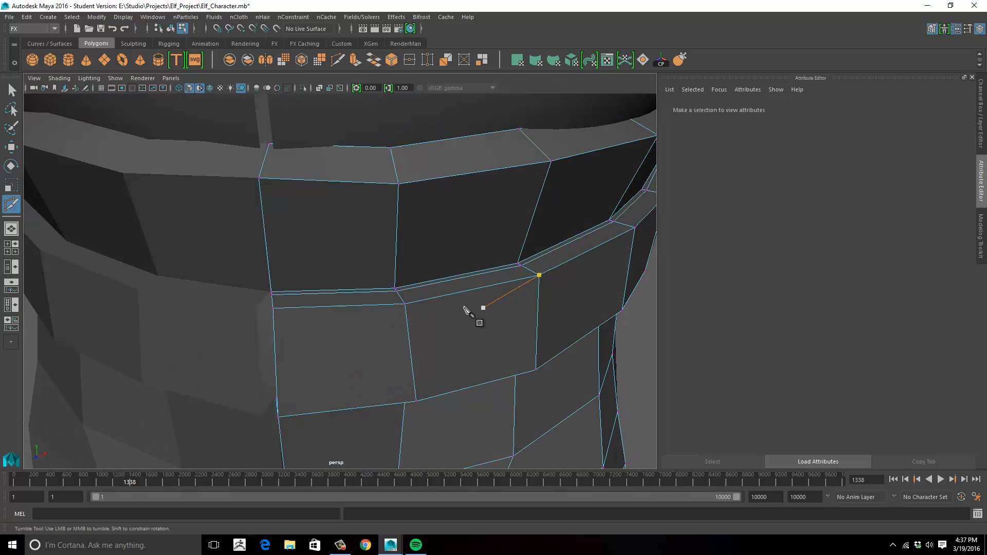
pyautogui.keyDown('alt'); pyautogui.moveTo(468, 311); pyautogui.dragTo(430, 289); pyautogui.keyUp('alt')
pyautogui.press('w')
pyautogui.click(429, 288)
pyautogui.keyDown('alt'); pyautogui.moveTo(493, 117); pyautogui.dragTo(447, 185); pyautogui.keyUp('alt')
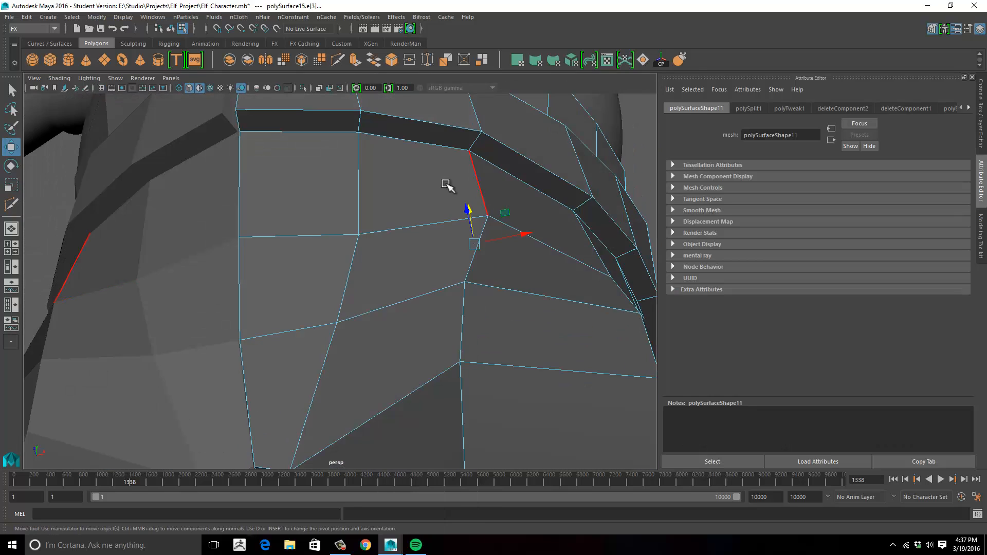
pyautogui.press('Return')
# - Move the edge loop under the belt along Y and check the pants in smooth preview
pyautogui.press('w')
pyautogui.doubleClick(422, 142)
pyautogui.keyDown('alt'); pyautogui.moveTo(422, 143); pyautogui.dragTo(452, 174); pyautogui.keyUp('alt')
pyautogui.moveTo(482, 262); pyautogui.dragTo(484, 271)
pyautogui.keyDown('alt'); pyautogui.moveTo(483, 270); pyautogui.dragTo(375, 271, button='right'); pyautogui.keyUp('alt')
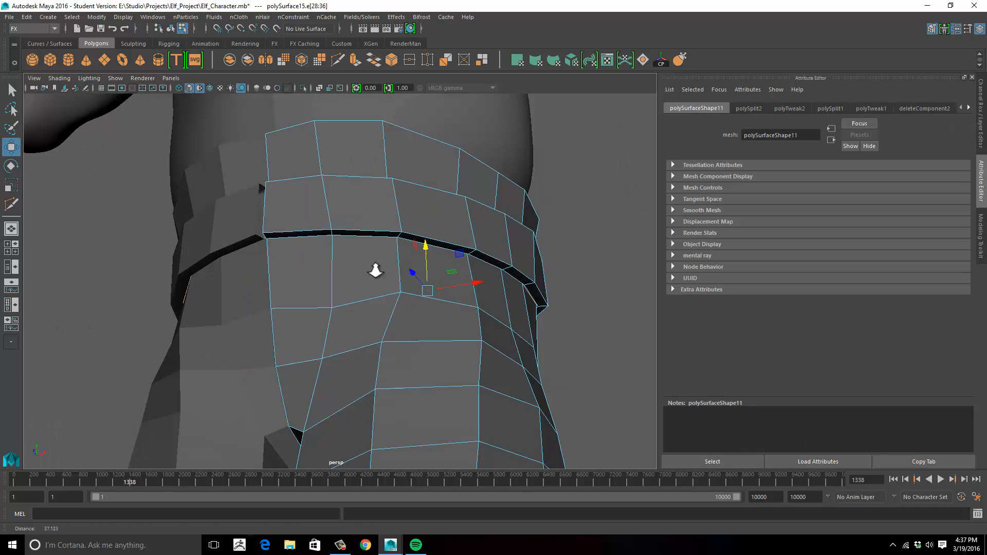
pyautogui.press('3')
pyautogui.keyDown('alt'); pyautogui.moveTo(375, 271); pyautogui.dragTo(411, 275); pyautogui.keyUp('alt')
pyautogui.press('F8')
pyautogui.click(562, 276)
pyautogui.keyDown('alt'); pyautogui.moveTo(562, 276); pyautogui.dragTo(319, 262, button='right'); pyautogui.keyUp('alt')
pyautogui.keyDown('alt'); pyautogui.moveTo(319, 262); pyautogui.dragTo(507, 276); pyautogui.keyUp('alt')
pyautogui.keyDown('alt'); pyautogui.moveTo(432, 260); pyautogui.dragTo(529, 295, button='right'); pyautogui.keyUp('alt')
# - Insert edge loops close to the belt's upper and lower edges with Multi-Cut to keep them sharp
pyautogui.click(487, 260)
pyautogui.press('1')
pyautogui.press('y')
pyautogui.keyDown('ctrl'); pyautogui.click(449, 349); pyautogui.keyUp('ctrl')
pyautogui.keyDown('alt'); pyautogui.moveTo(449, 348); pyautogui.dragTo(374, 307, button='right'); pyautogui.keyUp('alt')
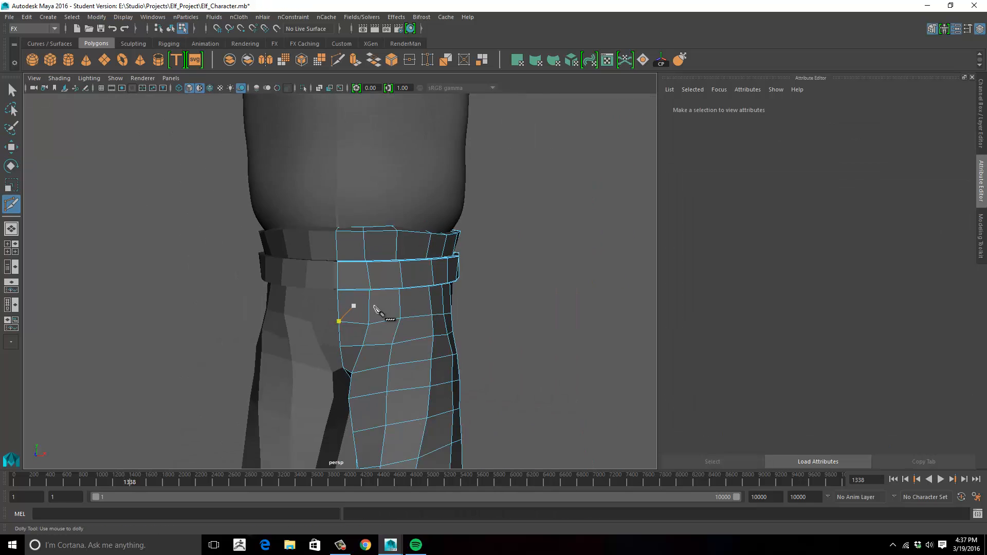
pyautogui.keyDown('alt'); pyautogui.moveTo(374, 308); pyautogui.dragTo(402, 365); pyautogui.keyUp('alt')
pyautogui.keyDown('alt'); pyautogui.moveTo(402, 365); pyautogui.dragTo(496, 344, button='right'); pyautogui.keyUp('alt')
pyautogui.keyDown('alt'); pyautogui.moveTo(496, 343); pyautogui.dragTo(435, 294); pyautogui.keyUp('alt')
pyautogui.keyDown('alt'); pyautogui.moveTo(435, 294); pyautogui.dragTo(467, 329, button='middle'); pyautogui.keyUp('alt')
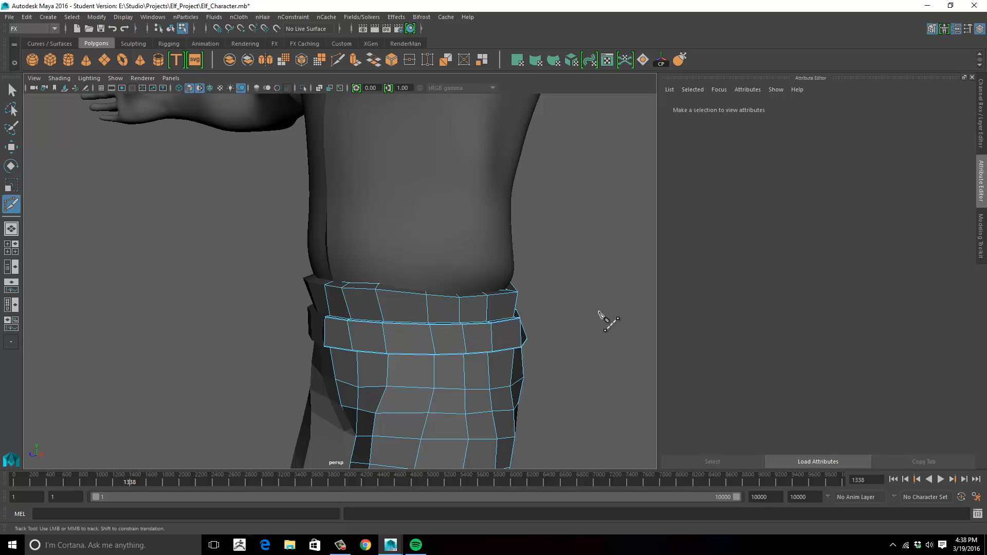
# - Examine the belt and waistband topology from the front, side and back
pyautogui.keyDown('alt'); pyautogui.moveTo(599, 312); pyautogui.dragTo(599, 274, button='right'); pyautogui.keyUp('alt')
pyautogui.keyDown('alt'); pyautogui.moveTo(599, 275); pyautogui.dragTo(440, 335, button='middle'); pyautogui.keyUp('alt')
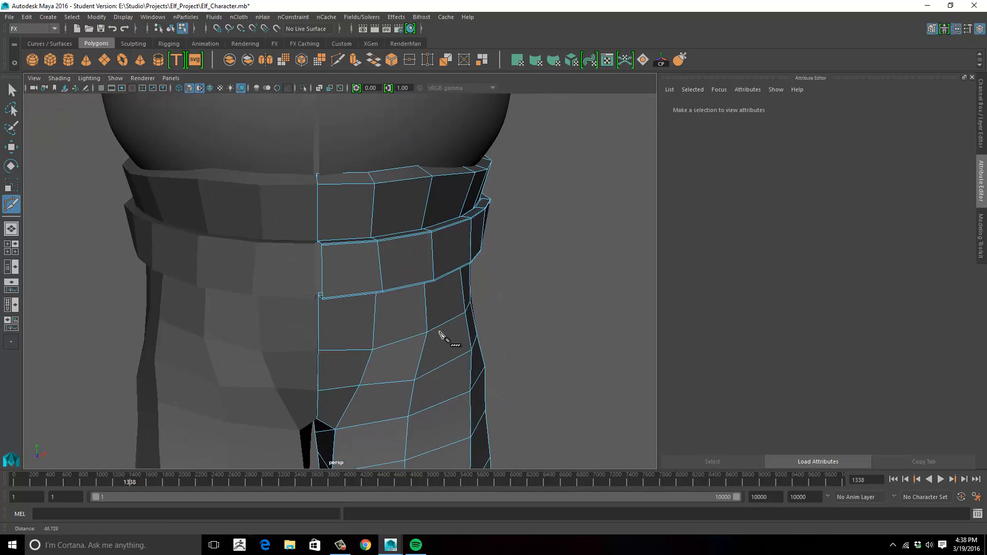
pyautogui.keyDown('alt'); pyautogui.moveTo(441, 335); pyautogui.dragTo(496, 324, button='right'); pyautogui.keyUp('alt')
pyautogui.keyDown('alt'); pyautogui.moveTo(496, 324); pyautogui.dragTo(346, 273); pyautogui.keyUp('alt')
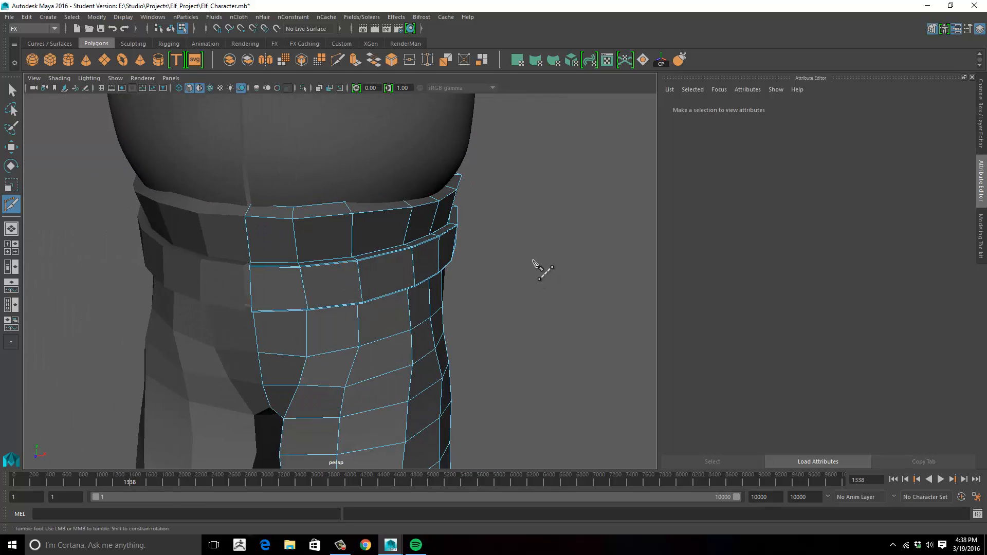
pyautogui.keyDown('alt'); pyautogui.moveTo(510, 291); pyautogui.dragTo(224, 238, button='right'); pyautogui.keyUp('alt')
pyautogui.keyDown('alt'); pyautogui.moveTo(225, 238); pyautogui.dragTo(331, 283); pyautogui.keyUp('alt')
pyautogui.keyDown('alt'); pyautogui.moveTo(331, 282); pyautogui.dragTo(401, 272, button='right'); pyautogui.keyUp('alt')
pyautogui.keyDown('alt'); pyautogui.moveTo(298, 257); pyautogui.dragTo(287, 288, button='middle'); pyautogui.keyUp('alt')
pyautogui.keyDown('alt'); pyautogui.moveTo(288, 289); pyautogui.dragTo(414, 275, button='right'); pyautogui.keyUp('alt')
pyautogui.keyDown('alt'); pyautogui.moveTo(414, 276); pyautogui.dragTo(318, 268); pyautogui.keyUp('alt')
# - Nudge the shirt's lower front vertices near the waistband to tidy the hem
pyautogui.press('w')
pyautogui.click(335, 219)
pyautogui.moveTo(298, 219); pyautogui.dragTo(293, 220)
pyautogui.keyDown('alt'); pyautogui.moveTo(303, 267); pyautogui.dragTo(308, 252); pyautogui.keyUp('alt')
pyautogui.moveTo(299, 264); pyautogui.dragTo(291, 268)
pyautogui.keyDown('alt'); pyautogui.moveTo(370, 227); pyautogui.dragTo(478, 318); pyautogui.keyUp('alt')
pyautogui.click(479, 318)
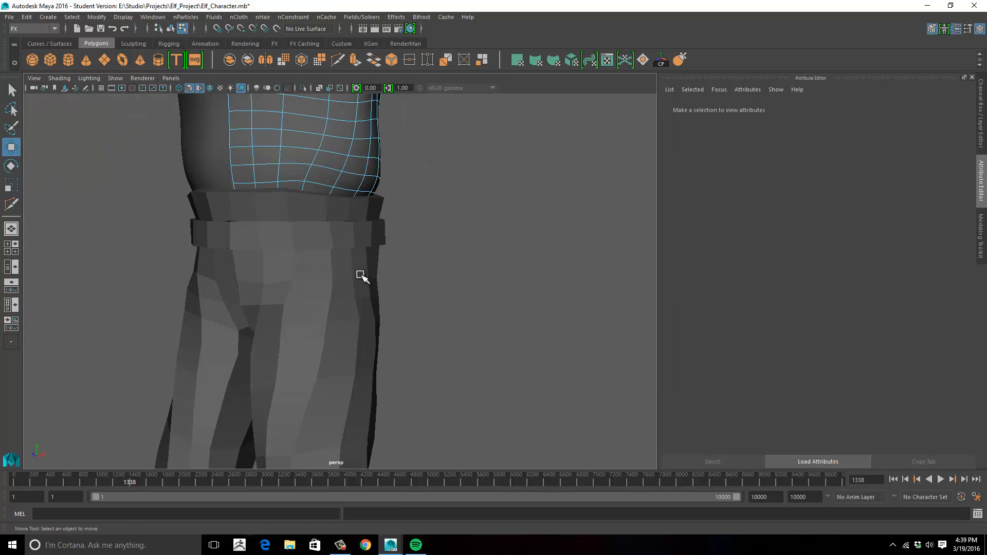
# - Return to object mode, show the pants in smooth preview, and review the character and belt
pyautogui.press('F8')
pyautogui.click(361, 276)
pyautogui.press('3')
pyautogui.click(452, 209)
pyautogui.keyDown('alt'); pyautogui.moveTo(452, 209); pyautogui.dragTo(237, 250, button='right'); pyautogui.keyUp('alt')
pyautogui.keyDown('alt'); pyautogui.moveTo(237, 249); pyautogui.dragTo(235, 266); pyautogui.keyUp('alt')
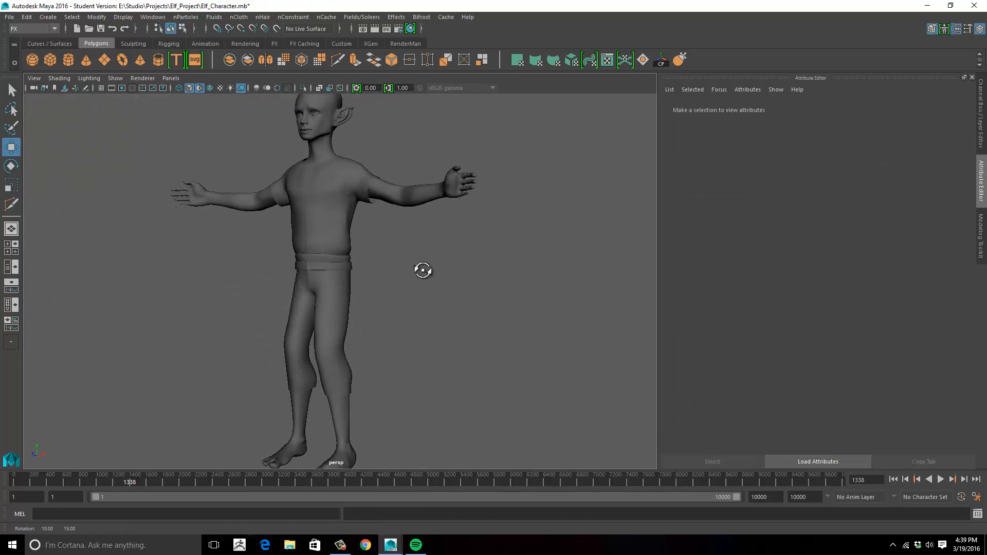
pyautogui.keyDown('alt'); pyautogui.moveTo(413, 280); pyautogui.dragTo(453, 221, button='right'); pyautogui.keyUp('alt')
pyautogui.keyDown('alt'); pyautogui.moveTo(452, 221); pyautogui.dragTo(438, 313, button='middle'); pyautogui.keyUp('alt')
pyautogui.click(360, 329)
pyautogui.keyDown('alt'); pyautogui.moveTo(488, 299); pyautogui.dragTo(441, 284); pyautogui.keyUp('alt')
pyautogui.keyDown('alt'); pyautogui.moveTo(440, 284); pyautogui.dragTo(442, 267, button='right'); pyautogui.keyUp('alt')
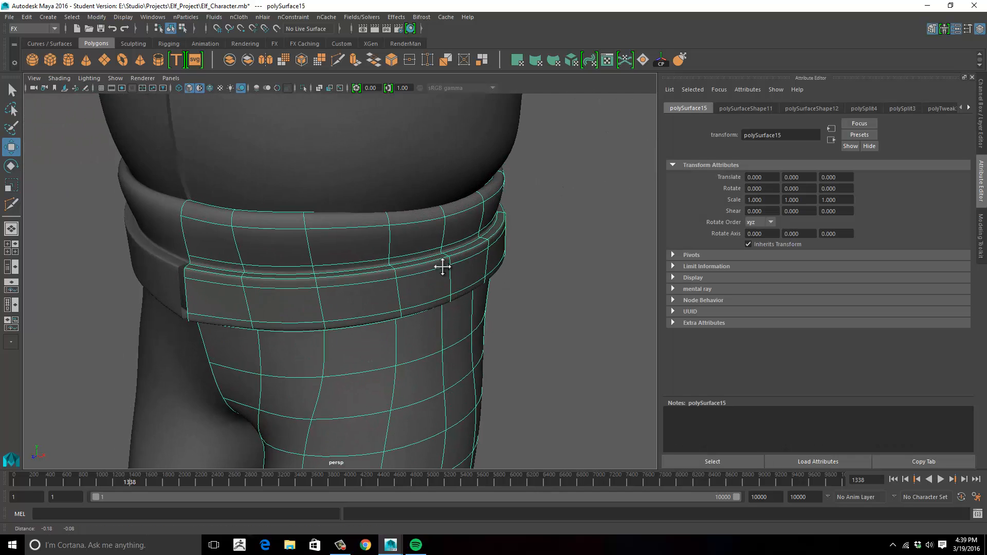
pyautogui.keyDown('alt'); pyautogui.moveTo(442, 267); pyautogui.dragTo(503, 221); pyautogui.keyUp('alt')
# - Create a polygon cube and raise it along Y toward the belt
pyautogui.keyDown('alt'); pyautogui.moveTo(243, 196); pyautogui.dragTo(287, 170); pyautogui.keyUp('alt')
pyautogui.keyDown('alt'); pyautogui.moveTo(286, 170); pyautogui.dragTo(209, 309, button='right'); pyautogui.keyUp('alt')
pyautogui.keyDown('alt'); pyautogui.moveTo(209, 309); pyautogui.dragTo(228, 259, button='middle'); pyautogui.keyUp('alt')
pyautogui.click(228, 259)
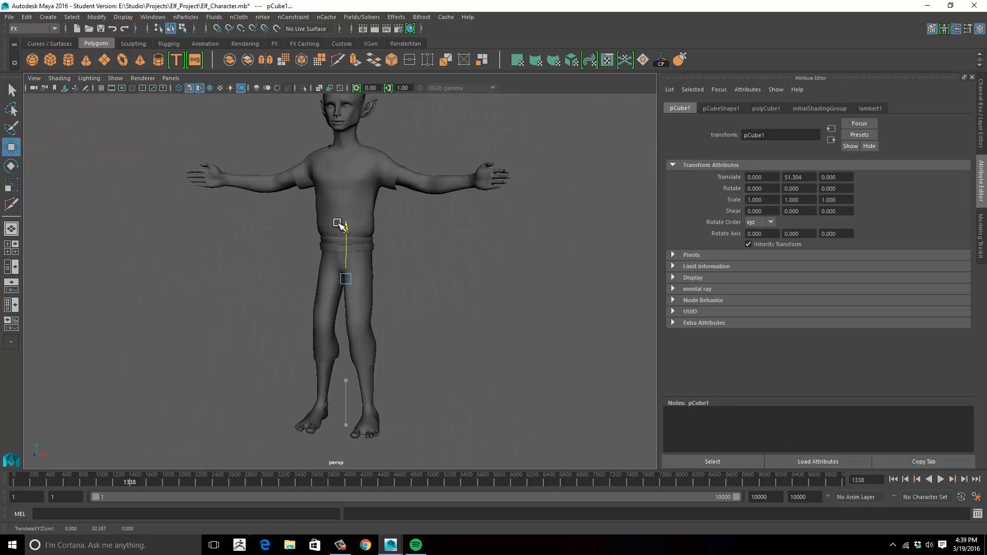
pyautogui.keyDown('alt'); pyautogui.moveTo(345, 305); pyautogui.dragTo(383, 288, button='right'); pyautogui.keyUp('alt')
pyautogui.keyDown('alt'); pyautogui.moveTo(383, 287); pyautogui.dragTo(404, 260, button='middle'); pyautogui.keyUp('alt')
# - Rotate the cube about 30.4° around Y, enlarge it in X and Y, and position it on the belt's front beside the centre seam
pyautogui.press('e')
pyautogui.keyDown('alt'); pyautogui.moveTo(312, 255); pyautogui.dragTo(387, 270, button='right'); pyautogui.keyUp('alt')
pyautogui.press('r')
pyautogui.moveTo(315, 270); pyautogui.dragTo(357, 303)
pyautogui.moveTo(289, 207); pyautogui.dragTo(290, 160)
pyautogui.press('w')
pyautogui.keyDown('alt'); pyautogui.moveTo(309, 226); pyautogui.dragTo(346, 237); pyautogui.keyUp('alt')
pyautogui.moveTo(298, 296); pyautogui.dragTo(474, 269)
pyautogui.keyDown('alt'); pyautogui.moveTo(474, 269); pyautogui.dragTo(443, 291); pyautogui.keyUp('alt')
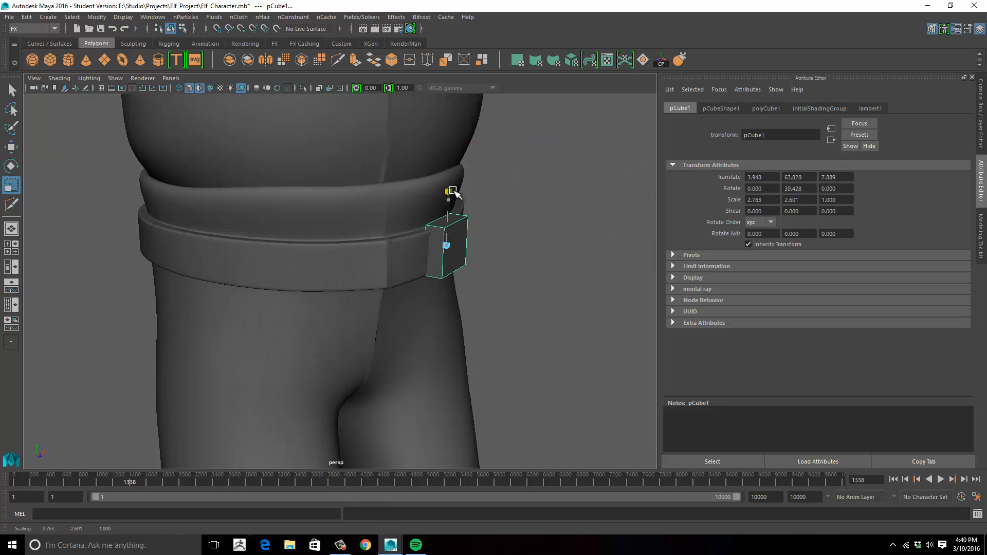
pyautogui.press('w')
pyautogui.keyDown('alt'); pyautogui.moveTo(450, 202); pyautogui.dragTo(460, 276); pyautogui.keyUp('alt')
pyautogui.keyDown('alt'); pyautogui.moveTo(460, 276); pyautogui.dragTo(382, 308); pyautogui.keyUp('alt')
# - Insert vertical edge loops near both sides of the cube with Multi-Cut and preview it smoothed
pyautogui.press('y')
pyautogui.keyDown('ctrl'); pyautogui.click(422, 271); pyautogui.keyUp('ctrl')
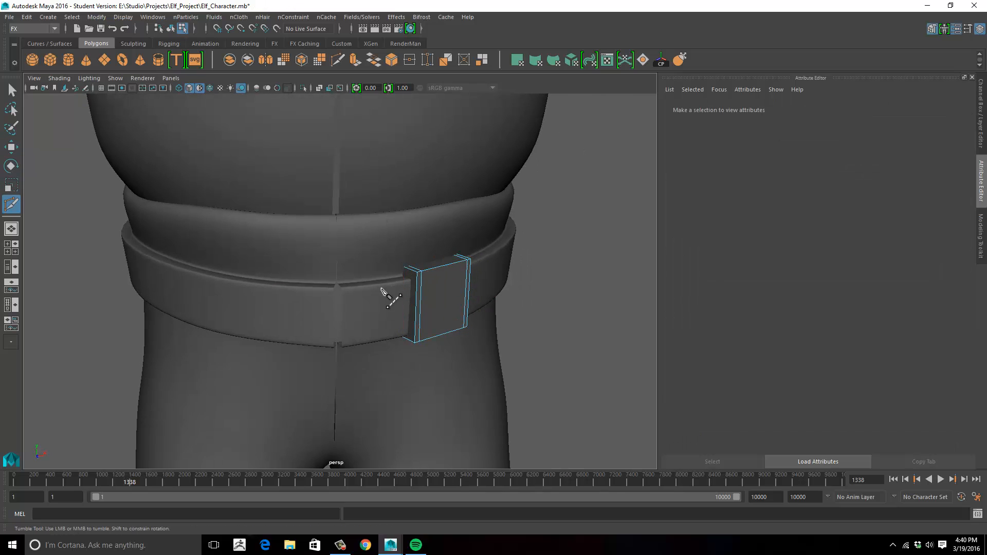
pyautogui.press('w')
pyautogui.moveTo(437, 303); pyautogui.dragTo(473, 201, button='right')
pyautogui.press('3')
pyautogui.keyDown('alt'); pyautogui.moveTo(460, 297); pyautogui.dragTo(563, 304); pyautogui.keyUp('alt')
# - Turn off the cube's smooth preview and insert horizontal edge loops near its upper and lower ends
pyautogui.press('1')
pyautogui.keyDown('alt'); pyautogui.moveTo(483, 309); pyautogui.dragTo(511, 295, button='right'); pyautogui.keyUp('alt')
pyautogui.press('y')
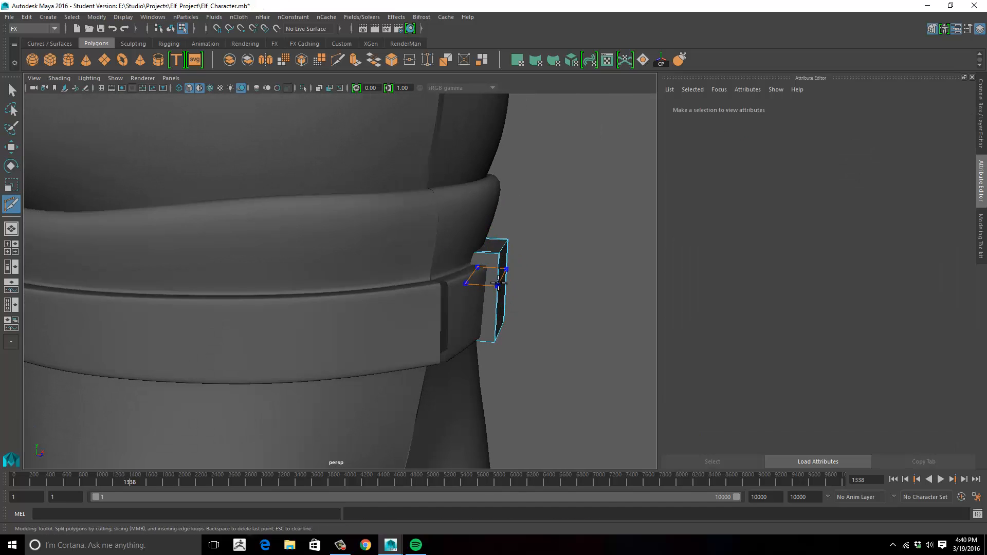
pyautogui.keyDown('alt'); pyautogui.moveTo(537, 308); pyautogui.dragTo(534, 288); pyautogui.keyUp('alt')
# - Move the cube's upper and lower vertices in toward the belt to give its front a curved profile
pyautogui.press('w')
pyautogui.moveTo(505, 242); pyautogui.dragTo(466, 240, button='right')
pyautogui.moveTo(465, 225); pyautogui.dragTo(526, 240)
pyautogui.keyDown('alt'); pyautogui.moveTo(529, 298); pyautogui.dragTo(532, 356); pyautogui.keyUp('alt')
pyautogui.moveTo(525, 302); pyautogui.dragTo(492, 349)
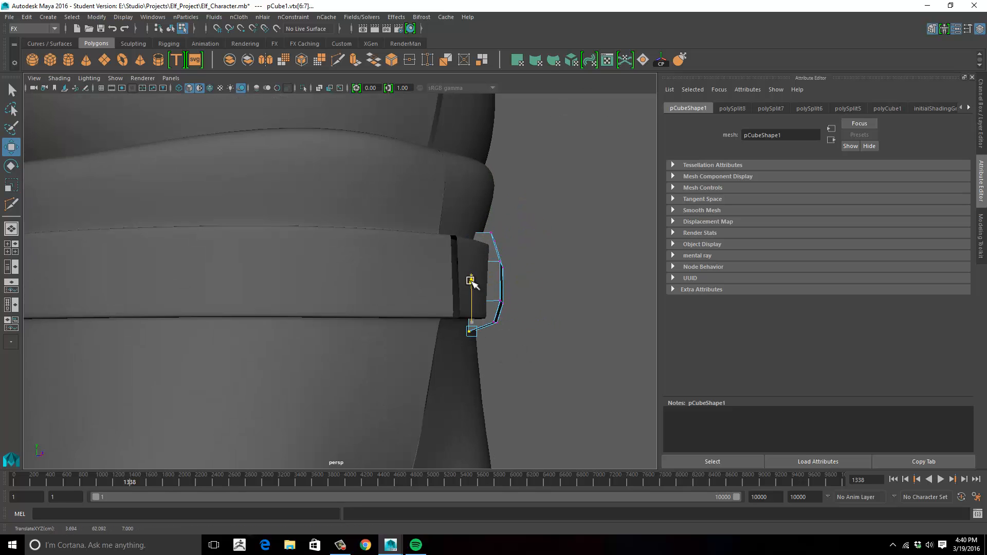
pyautogui.keyDown('alt'); pyautogui.moveTo(591, 227); pyautogui.dragTo(437, 239); pyautogui.keyUp('alt')
pyautogui.keyDown('alt'); pyautogui.moveTo(437, 239); pyautogui.dragTo(414, 251, button='right'); pyautogui.keyUp('alt')
pyautogui.keyDown('alt'); pyautogui.moveTo(414, 252); pyautogui.dragTo(473, 272); pyautogui.keyUp('alt')
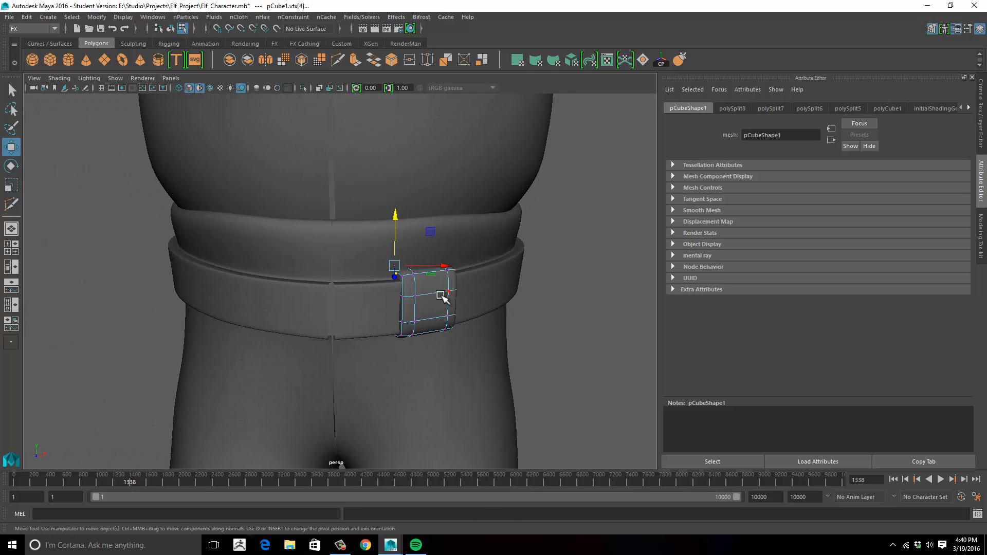
# - Preview the buckle cube smoothed and examine its fit against the front of the belt
pyautogui.moveTo(440, 295); pyautogui.dragTo(486, 252, button='right')
pyautogui.press('3')
pyautogui.click(530, 293)
pyautogui.keyDown('alt'); pyautogui.moveTo(524, 294); pyautogui.dragTo(563, 295); pyautogui.keyUp('alt')
pyautogui.click(456, 311)
pyautogui.keyDown('alt'); pyautogui.moveTo(456, 311); pyautogui.dragTo(494, 286); pyautogui.keyUp('alt')
pyautogui.keyDown('alt'); pyautogui.moveTo(494, 303); pyautogui.dragTo(562, 313); pyautogui.keyUp('alt')
pyautogui.scroll(-6, 442, 337)
pyautogui.click(442, 337)
pyautogui.click(348, 295)
# - Fine-tune the buckle cube's rotation so it follows the curve of the belt
pyautogui.press('f')
pyautogui.scroll(-6, 562, 313)
pyautogui.keyDown('alt'); pyautogui.moveTo(255, 299); pyautogui.dragTo(468, 310); pyautogui.keyUp('alt')
pyautogui.click(509, 303)
pyautogui.scroll(5, 468, 309)
pyautogui.click(343, 275)
pyautogui.press('r')
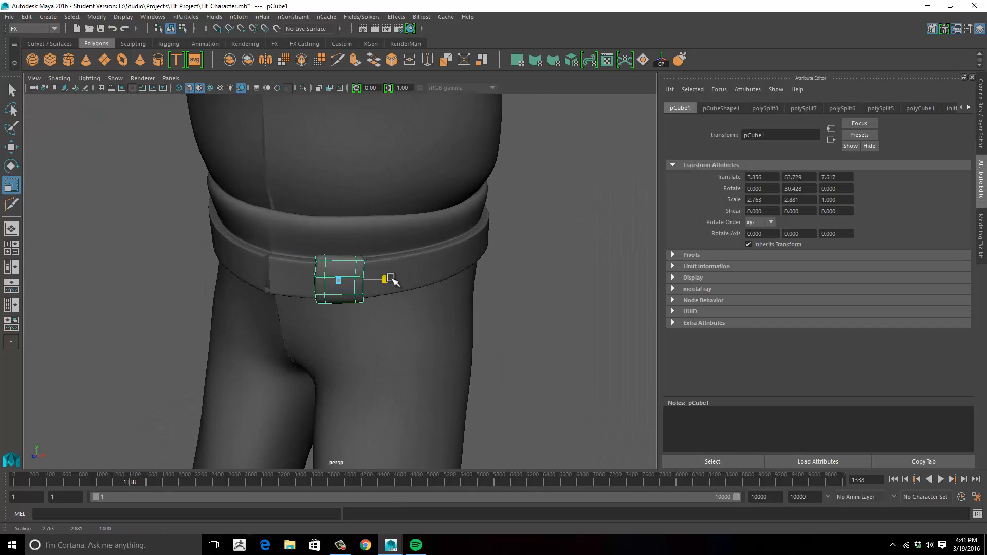
pyautogui.press('e')
pyautogui.keyDown('alt'); pyautogui.moveTo(371, 295); pyautogui.dragTo(356, 299); pyautogui.keyUp('alt')
pyautogui.keyDown('alt'); pyautogui.moveTo(356, 298); pyautogui.dragTo(404, 322); pyautogui.keyUp('alt')
# - Turn off the buckle's smooth preview, insert a vertical edge loop through its middle and pull that loop forward from the belt
pyautogui.press('1')
pyautogui.press('g')
pyautogui.doubleClick(338, 284)
pyautogui.keyDown('alt'); pyautogui.moveTo(338, 285); pyautogui.dragTo(318, 331); pyautogui.keyUp('alt')
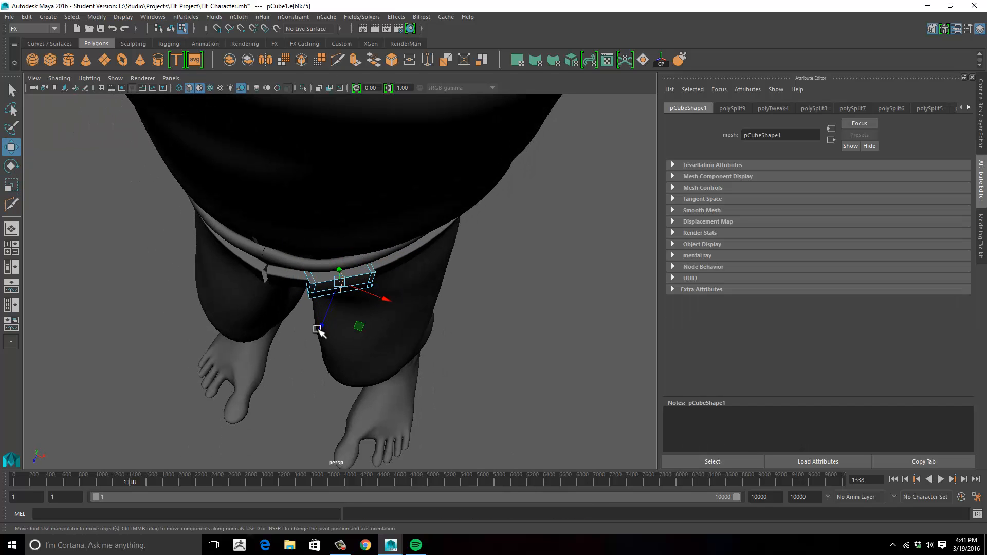
pyautogui.moveTo(386, 306); pyautogui.dragTo(379, 304)
pyautogui.keyDown('alt'); pyautogui.moveTo(355, 334); pyautogui.dragTo(368, 303); pyautogui.keyUp('alt')
# - Move the buckle's side vertices along Z to fit the belt's surface and deselect the buckle
pyautogui.moveTo(313, 267); pyautogui.dragTo(268, 245, button='right')
pyautogui.moveTo(296, 260); pyautogui.dragTo(325, 321)
pyautogui.keyDown('alt'); pyautogui.moveTo(324, 332); pyautogui.dragTo(401, 314); pyautogui.keyUp('alt')
pyautogui.moveTo(354, 320); pyautogui.dragTo(262, 314)
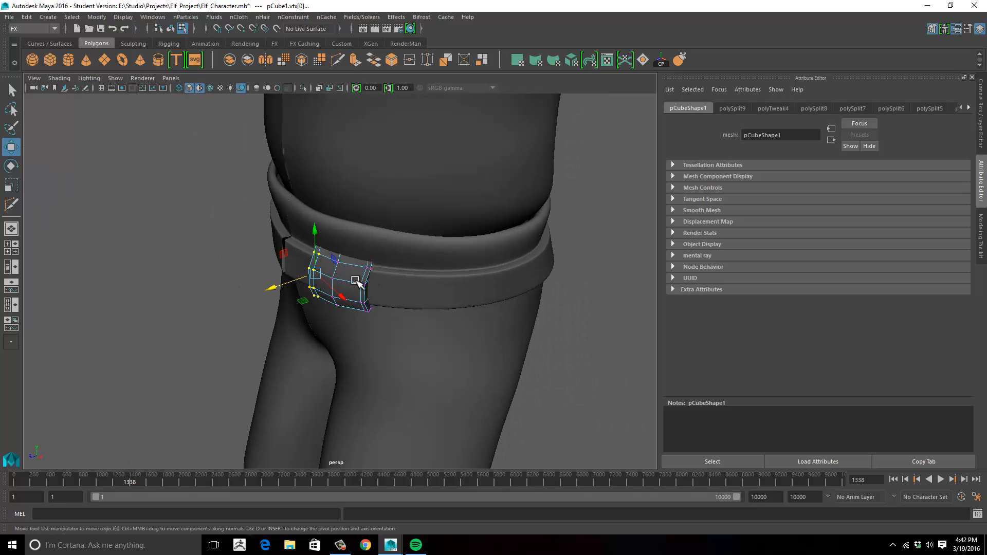
pyautogui.moveTo(357, 282); pyautogui.dragTo(395, 252, button='right')
pyautogui.click(162, 293)
pyautogui.keyDown('alt'); pyautogui.moveTo(162, 293); pyautogui.dragTo(173, 315); pyautogui.keyUp('alt')
pyautogui.scroll(-8, 150, 301)
pyautogui.scroll(-4, 428, 247)
pyautogui.keyDown('alt'); pyautogui.moveTo(428, 246); pyautogui.dragTo(401, 305); pyautogui.keyUp('alt')
pyautogui.scroll(3, 401, 305)
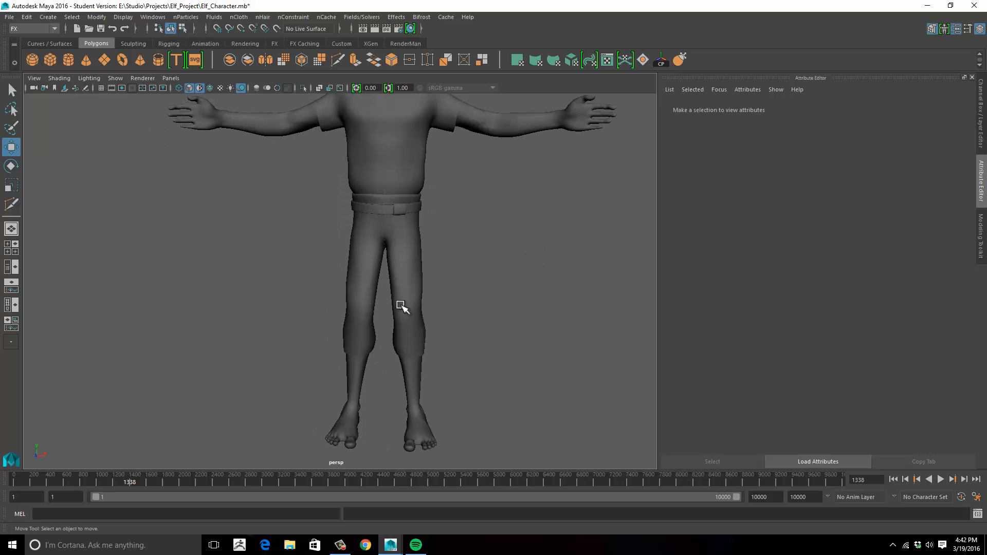
# - Create a polygon cube and place it in front of the pants below the buckle, beside the crotch seam
pyautogui.click(50, 60)
pyautogui.moveTo(374, 371); pyautogui.dragTo(377, 164)
pyautogui.keyDown('alt'); pyautogui.moveTo(437, 232); pyautogui.dragTo(339, 268); pyautogui.keyUp('alt')
pyautogui.keyDown('alt'); pyautogui.moveTo(339, 267); pyautogui.dragTo(360, 288); pyautogui.keyUp('alt')
pyautogui.moveTo(415, 299)
pyautogui.mouseDown()
pyautogui.moveTo(422, 306)
pyautogui.moveTo(405, 304)
pyautogui.mouseUp()
pyautogui.press('f')
pyautogui.scroll(-8, 405, 305)
pyautogui.keyDown('alt'); pyautogui.moveTo(231, 303); pyautogui.dragTo(276, 284); pyautogui.keyUp('alt')
pyautogui.keyDown('alt'); pyautogui.moveTo(276, 285); pyautogui.dragTo(245, 291, button='middle'); pyautogui.keyUp('alt')
# - Scale the new cube into a thin upright strap of about 2.08 in X, 4.40 in Y and 0.54 in Z
pyautogui.press('r')
pyautogui.moveTo(289, 304); pyautogui.dragTo(295, 300)
pyautogui.keyDown('alt'); pyautogui.moveTo(306, 300); pyautogui.dragTo(336, 309); pyautogui.keyUp('alt')
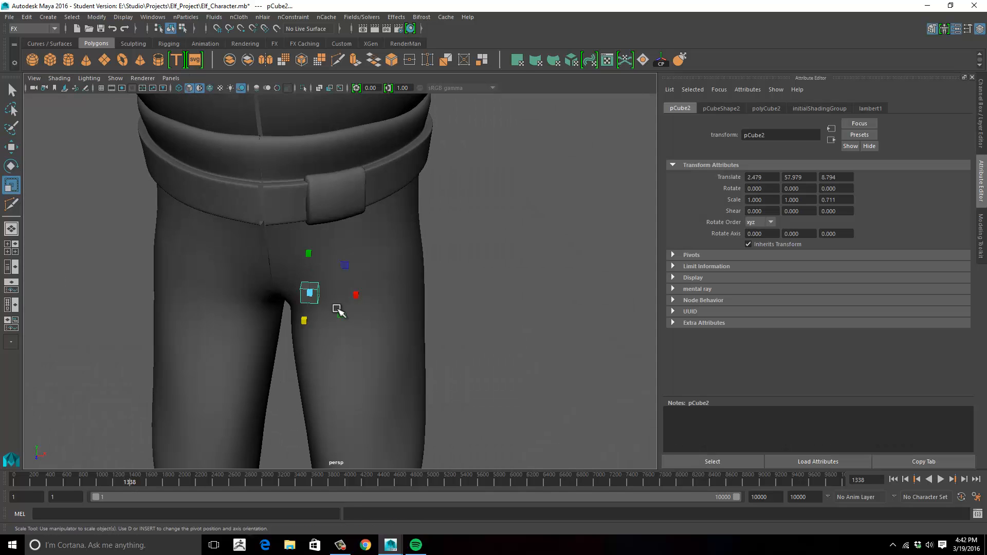
pyautogui.moveTo(310, 250); pyautogui.dragTo(310, 229)
pyautogui.moveTo(356, 294); pyautogui.dragTo(375, 296)
pyautogui.keyDown('alt'); pyautogui.moveTo(376, 296); pyautogui.dragTo(313, 280); pyautogui.keyUp('alt')
pyautogui.press('w')
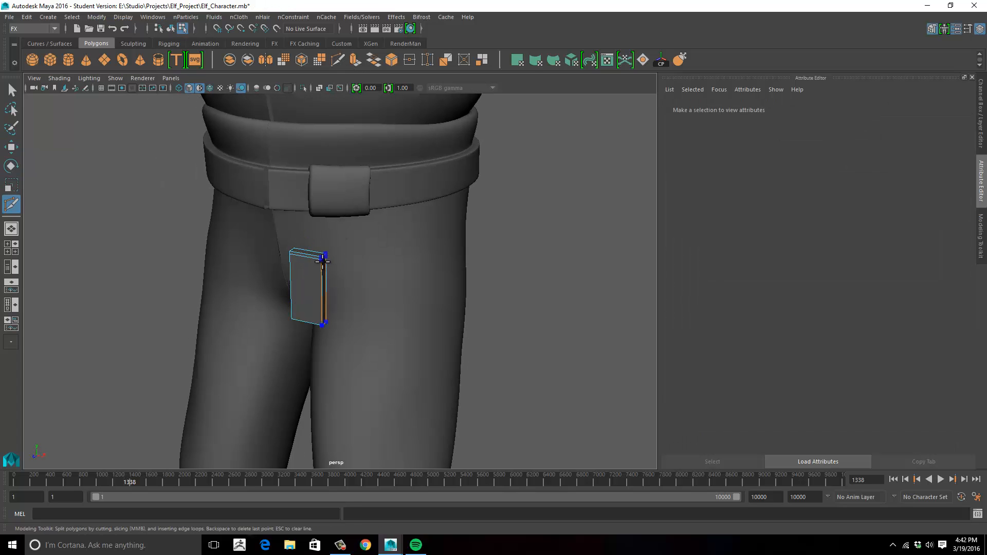
# - Insert horizontal edge loops near the strap's upper and lower ends and a vertical one down its middle with Multi-Cut
pyautogui.keyDown('alt'); pyautogui.moveTo(421, 355); pyautogui.dragTo(344, 261); pyautogui.keyUp('alt')
pyautogui.press('1')
pyautogui.keyDown('ctrl'); pyautogui.click(328, 325); pyautogui.keyUp('ctrl')
pyautogui.keyDown('ctrl'); pyautogui.click(313, 328); pyautogui.keyUp('ctrl')
pyautogui.keyDown('alt'); pyautogui.moveTo(389, 305); pyautogui.dragTo(383, 324); pyautogui.keyUp('alt')
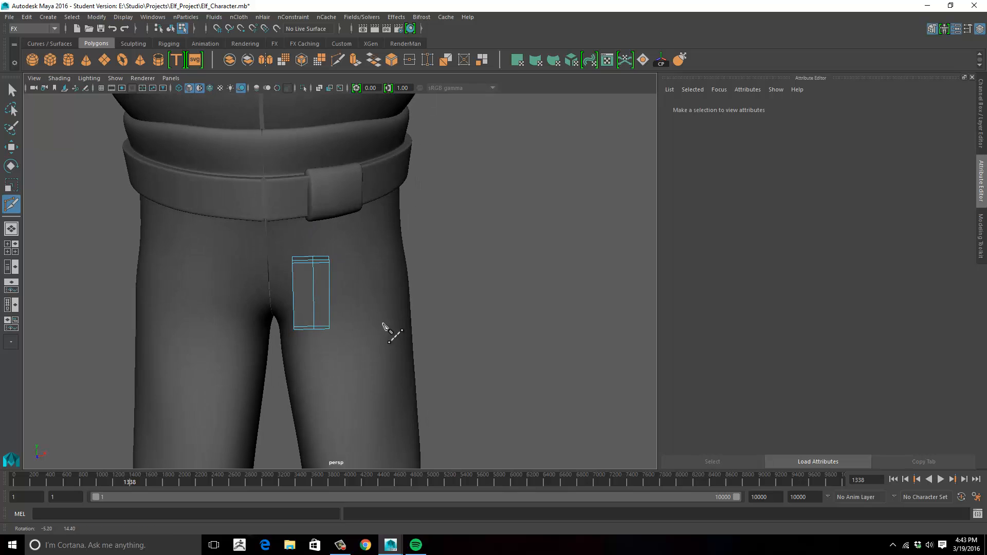
# - Move the vertices at the strap's lower end to give it a slanted, rounded tip
pyautogui.moveTo(329, 327); pyautogui.dragTo(293, 326, button='right')
pyautogui.moveTo(318, 251); pyautogui.dragTo(307, 268)
pyautogui.moveTo(313, 213); pyautogui.dragTo(313, 216)
pyautogui.click(303, 285)
pyautogui.keyDown('alt'); pyautogui.moveTo(329, 280); pyautogui.dragTo(294, 287); pyautogui.keyUp('alt')
pyautogui.moveTo(302, 252); pyautogui.dragTo(316, 270)
pyautogui.moveTo(297, 286); pyautogui.dragTo(318, 292)
pyautogui.moveTo(339, 313); pyautogui.dragTo(320, 342)
pyautogui.moveTo(326, 283); pyautogui.dragTo(326, 265)
pyautogui.keyDown('alt'); pyautogui.moveTo(325, 264); pyautogui.dragTo(332, 260); pyautogui.keyUp('alt')
pyautogui.moveTo(318, 315); pyautogui.dragTo(306, 338)
pyautogui.moveTo(313, 284); pyautogui.dragTo(313, 278)
pyautogui.keyDown('alt'); pyautogui.moveTo(313, 278); pyautogui.dragTo(333, 271); pyautogui.keyUp('alt')
pyautogui.moveTo(332, 271); pyautogui.dragTo(355, 251, button='right')
# - Move the strap back toward the pants and raise it so it hangs from under the buckle
pyautogui.keyDown('alt'); pyautogui.moveTo(354, 251); pyautogui.dragTo(62, 293); pyautogui.keyUp('alt')
pyautogui.moveTo(288, 297); pyautogui.dragTo(292, 295)
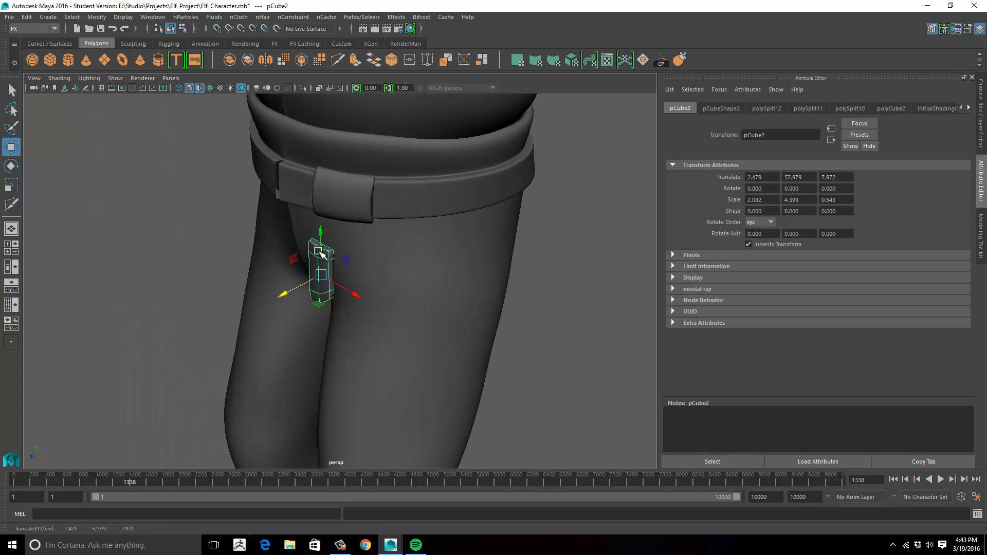
pyautogui.moveTo(318, 251); pyautogui.dragTo(318, 241)
pyautogui.keyDown('alt'); pyautogui.moveTo(319, 242); pyautogui.dragTo(364, 260); pyautogui.keyUp('alt')
pyautogui.moveTo(364, 260)
pyautogui.keyDown('alt'); pyautogui.mouseDown()
pyautogui.moveTo(461, 242)
pyautogui.moveTo(432, 169)
pyautogui.moveTo(371, 256)
pyautogui.mouseUp(); pyautogui.keyUp('alt')
pyautogui.press('w')
pyautogui.keyDown('alt'); pyautogui.moveTo(371, 256); pyautogui.dragTo(231, 280); pyautogui.keyUp('alt')
pyautogui.moveTo(285, 248); pyautogui.dragTo(407, 280)
pyautogui.moveTo(377, 250); pyautogui.dragTo(494, 252)
pyautogui.moveTo(379, 252); pyautogui.dragTo(199, 263)
pyautogui.click(205, 273)
pyautogui.scroll(-10, 207, 275)
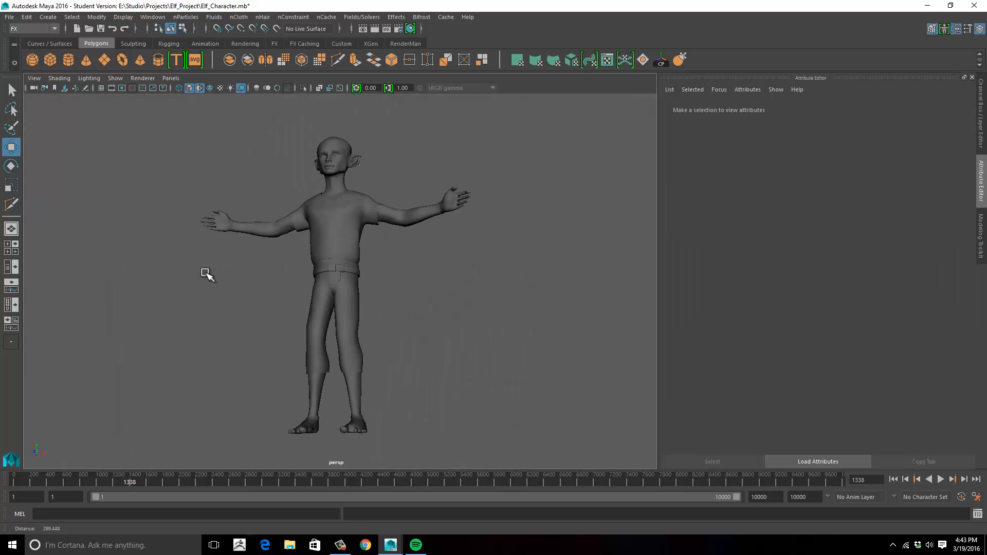
# - Create a third polygon cube and raise it from the feet toward the waist
pyautogui.scroll(7, 474, 270)
pyautogui.keyDown('alt'); pyautogui.moveTo(489, 286); pyautogui.dragTo(364, 292); pyautogui.keyUp('alt')
pyautogui.scroll(-6, 458, 239)
pyautogui.keyDown('alt'); pyautogui.moveTo(493, 308); pyautogui.dragTo(444, 377); pyautogui.keyUp('alt')
pyautogui.scroll(4, 485, 247)
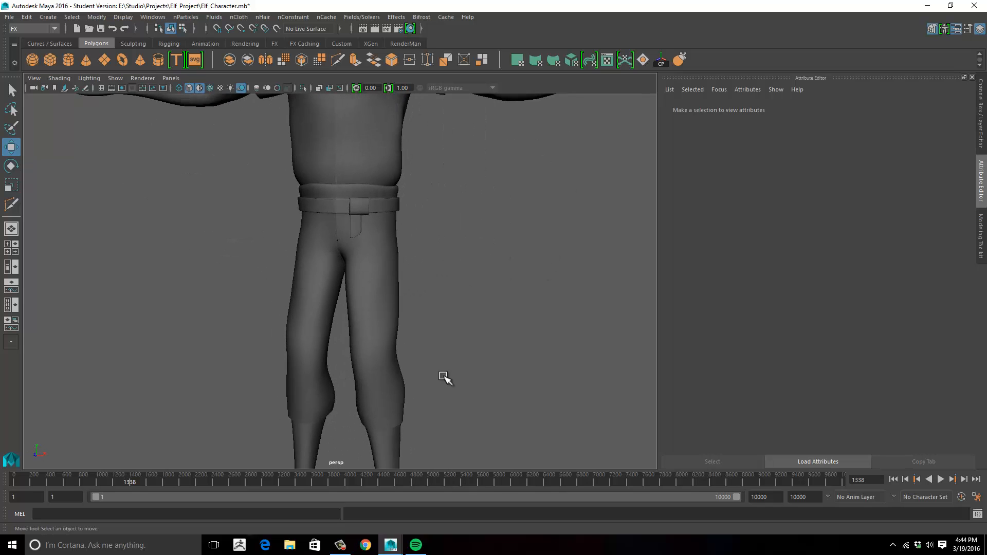
pyautogui.click(50, 61)
pyautogui.keyDown('alt'); pyautogui.moveTo(412, 216); pyautogui.dragTo(368, 308); pyautogui.keyUp('alt')
pyautogui.moveTo(357, 322); pyautogui.dragTo(335, 348)
pyautogui.keyDown('alt'); pyautogui.moveTo(416, 324); pyautogui.dragTo(414, 262); pyautogui.keyUp('alt')
pyautogui.moveTo(410, 396); pyautogui.dragTo(410, 171)
# - Position the third cube on the belt between the buckle and the hip
pyautogui.scroll(1, 345, 260)
pyautogui.keyDown('alt'); pyautogui.moveTo(487, 271); pyautogui.dragTo(447, 278); pyautogui.keyUp('alt')
pyautogui.moveTo(336, 304); pyautogui.dragTo(383, 311)
pyautogui.keyDown('alt'); pyautogui.moveTo(411, 304); pyautogui.dragTo(357, 296); pyautogui.keyUp('alt')
pyautogui.moveTo(325, 252); pyautogui.dragTo(326, 203)
pyautogui.scroll(5, 370, 234)
pyautogui.keyDown('alt'); pyautogui.moveTo(371, 234); pyautogui.dragTo(410, 240); pyautogui.keyUp('alt')
# - Scale the third cube to about 2.17 in Y and move it to about 7.18, 63.93, 4.66 on the belt
pyautogui.press('r')
pyautogui.moveTo(349, 184); pyautogui.dragTo(349, 134)
pyautogui.keyDown('alt'); pyautogui.moveTo(371, 216); pyautogui.dragTo(392, 199); pyautogui.keyUp('alt')
pyautogui.keyDown('alt'); pyautogui.moveTo(391, 216); pyautogui.dragTo(262, 227); pyautogui.keyUp('alt')
pyautogui.moveTo(194, 231); pyautogui.dragTo(254, 220)
pyautogui.keyDown('alt'); pyautogui.moveTo(267, 221); pyautogui.dragTo(335, 226); pyautogui.keyUp('alt')
pyautogui.moveTo(305, 152); pyautogui.dragTo(305, 175)
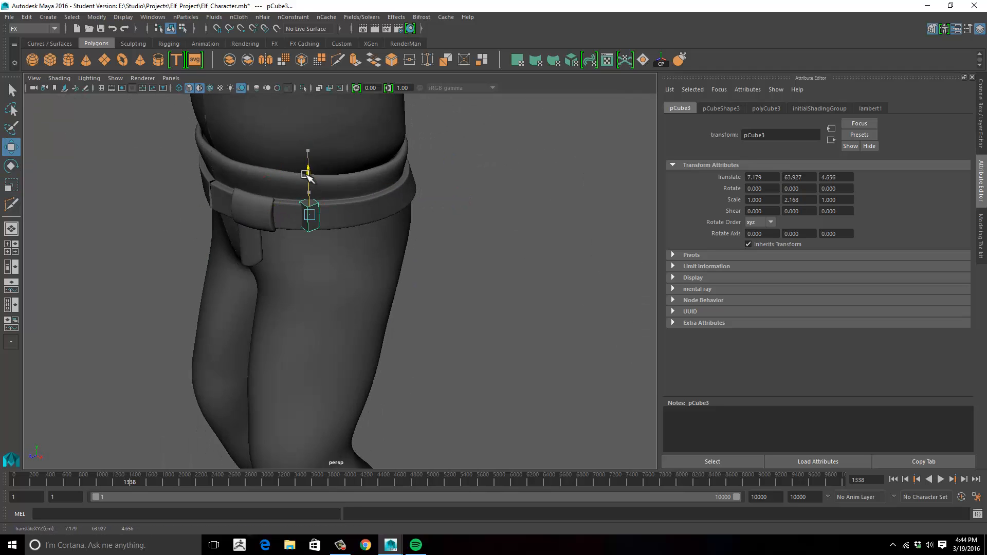
# - Rotate the belt loop cube about 51.1° around Y, stretch it to about 3.36 in Y and lower it to about 63.68
pyautogui.moveTo(310, 240); pyautogui.dragTo(346, 237)
pyautogui.keyDown('alt'); pyautogui.moveTo(340, 264); pyautogui.dragTo(389, 251); pyautogui.keyUp('alt')
pyautogui.keyDown('alt'); pyautogui.moveTo(390, 251); pyautogui.dragTo(395, 284, button='middle'); pyautogui.keyUp('alt')
pyautogui.press('r')
pyautogui.moveTo(354, 206); pyautogui.dragTo(354, 192)
pyautogui.keyDown('alt'); pyautogui.moveTo(385, 257); pyautogui.dragTo(429, 264); pyautogui.keyUp('alt')
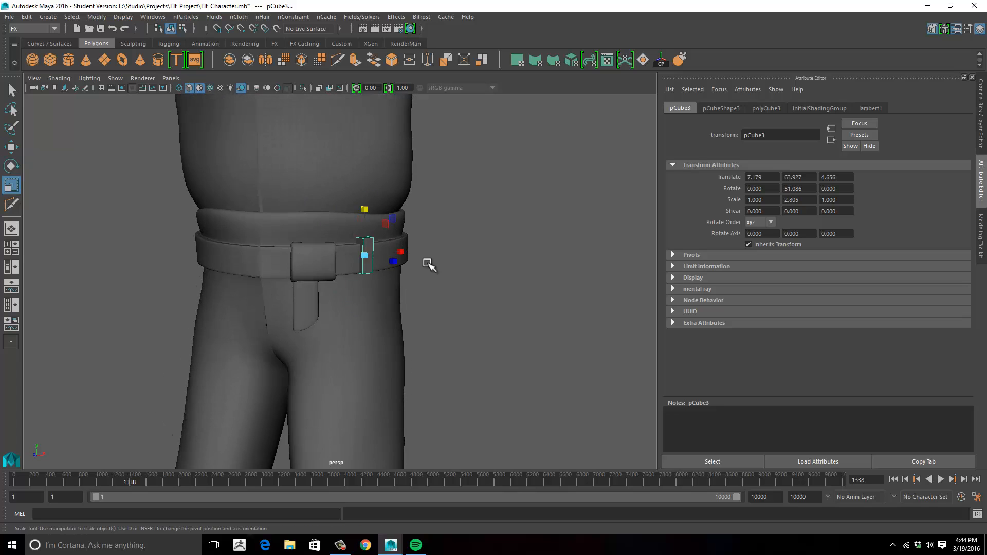
pyautogui.press('w')
pyautogui.moveTo(399, 138); pyautogui.dragTo(401, 138)
pyautogui.keyDown('alt'); pyautogui.moveTo(424, 221); pyautogui.dragTo(483, 234); pyautogui.keyUp('alt')
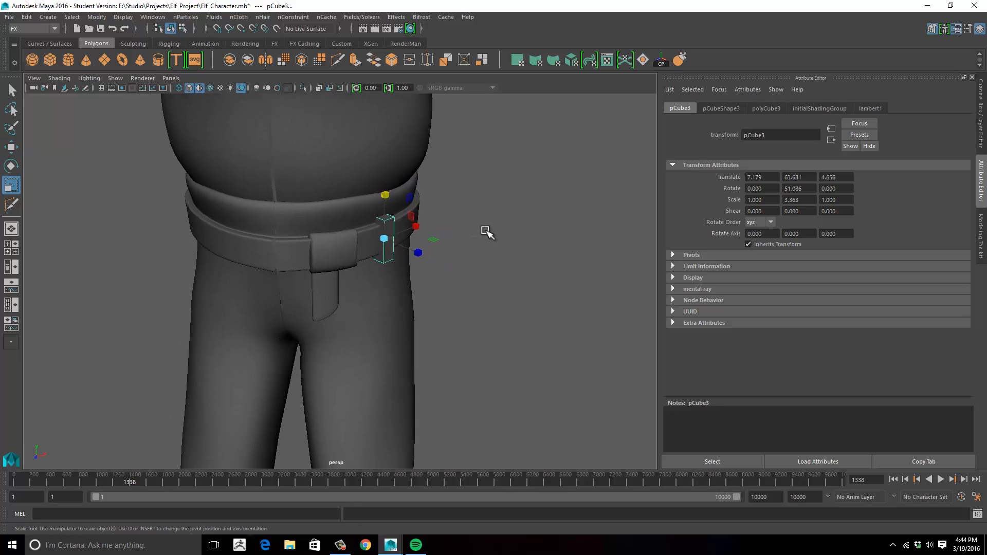
# - Insert horizontal edge loops near the belt loop's upper and lower ends with Multi-Cut
pyautogui.scroll(3, 486, 231)
pyautogui.keyDown('alt'); pyautogui.moveTo(486, 177); pyautogui.dragTo(466, 233, button='middle'); pyautogui.keyUp('alt')
pyautogui.click(337, 60)
pyautogui.keyDown('ctrl'); pyautogui.click(378, 256); pyautogui.keyUp('ctrl')
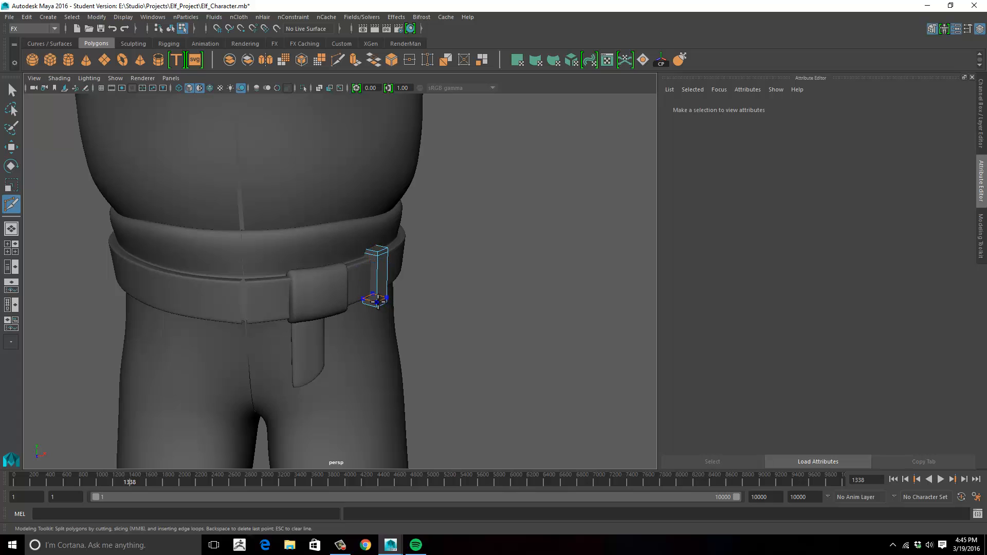
pyautogui.keyDown('alt'); pyautogui.moveTo(436, 226); pyautogui.dragTo(396, 243); pyautogui.keyUp('alt')
pyautogui.scroll(-10, 396, 243)
pyautogui.press('w')
pyautogui.keyDown('alt'); pyautogui.moveTo(319, 253); pyautogui.dragTo(592, 250, button='right'); pyautogui.keyUp('alt')
pyautogui.keyDown('alt'); pyautogui.moveTo(591, 249); pyautogui.dragTo(547, 238, button='middle'); pyautogui.keyUp('alt')
pyautogui.keyDown('alt'); pyautogui.moveTo(547, 238); pyautogui.dragTo(597, 239, button='right'); pyautogui.keyUp('alt')
pyautogui.keyDown('alt'); pyautogui.moveTo(386, 154); pyautogui.dragTo(326, 276, button='middle'); pyautogui.keyUp('alt')
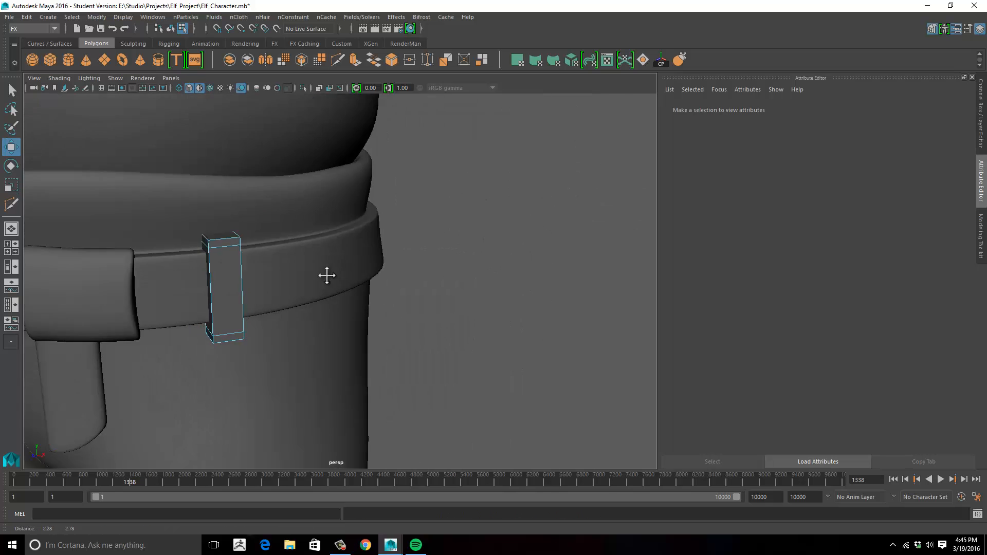
pyautogui.keyDown('alt'); pyautogui.moveTo(326, 275); pyautogui.dragTo(437, 268); pyautogui.keyUp('alt')
pyautogui.keyDown('alt'); pyautogui.moveTo(437, 267); pyautogui.dragTo(353, 265, button='middle'); pyautogui.keyUp('alt')
# - Frame the belt loop closely, select its unneeded faces and delete them
pyautogui.click(409, 281)
pyautogui.press('f')
pyautogui.keyDown('alt'); pyautogui.moveTo(410, 281); pyautogui.dragTo(591, 301); pyautogui.keyUp('alt')
pyautogui.moveTo(403, 299); pyautogui.dragTo(22, 322, button='right')
pyautogui.click(399, 378)
pyautogui.keyDown('shift'); pyautogui.click(399, 333); pyautogui.keyUp('shift')
pyautogui.press('f')
pyautogui.keyDown('alt'); pyautogui.moveTo(288, 319); pyautogui.dragTo(360, 303); pyautogui.keyUp('alt')
pyautogui.keyDown('alt'); pyautogui.moveTo(360, 303); pyautogui.dragTo(363, 382, button='right'); pyautogui.keyUp('alt')
pyautogui.keyDown('alt'); pyautogui.moveTo(363, 383); pyautogui.dragTo(417, 297); pyautogui.keyUp('alt')
pyautogui.keyDown('alt'); pyautogui.moveTo(417, 298); pyautogui.dragTo(430, 192, button='middle'); pyautogui.keyUp('alt')
pyautogui.keyDown('alt'); pyautogui.moveTo(430, 192); pyautogui.dragTo(371, 235); pyautogui.keyUp('alt')
pyautogui.keyDown('alt'); pyautogui.moveTo(300, 440); pyautogui.dragTo(293, 447); pyautogui.keyUp('alt')
pyautogui.moveTo(303, 429); pyautogui.dragTo(221, 396, button='right')
pyautogui.press('Delete')
# - Adjust the belt loop's vertices to fit it over the belt and select the pants mesh
pyautogui.keyDown('alt'); pyautogui.moveTo(221, 396); pyautogui.dragTo(370, 288); pyautogui.keyUp('alt')
pyautogui.moveTo(331, 215); pyautogui.dragTo(381, 201, button='right')
pyautogui.keyDown('alt'); pyautogui.moveTo(324, 252); pyautogui.dragTo(418, 291); pyautogui.keyUp('alt')
pyautogui.keyDown('alt'); pyautogui.moveTo(418, 291); pyautogui.dragTo(502, 256, button='right'); pyautogui.keyUp('alt')
pyautogui.moveTo(400, 201); pyautogui.dragTo(368, 198, button='right')
pyautogui.moveTo(369, 197); pyautogui.dragTo(377, 221)
pyautogui.moveTo(355, 208); pyautogui.dragTo(458, 228)
pyautogui.moveTo(452, 217); pyautogui.dragTo(358, 280)
pyautogui.click(332, 326)
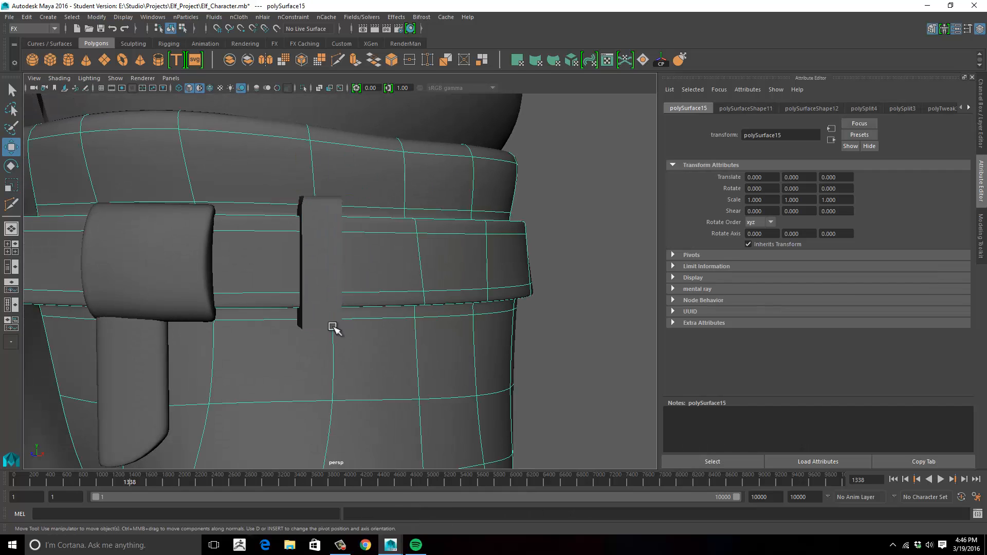
# - Adjust the vertices at the belt loop's upper and lower ends so the loop wraps over the belt
pyautogui.keyDown('alt'); pyautogui.moveTo(332, 326); pyautogui.dragTo(334, 311); pyautogui.keyUp('alt')
pyautogui.click(342, 218)
pyautogui.moveTo(346, 216); pyautogui.dragTo(296, 218, button='right')
pyautogui.click(345, 316)
pyautogui.keyDown('shift'); pyautogui.click(305, 316); pyautogui.keyUp('shift')
pyautogui.keyDown('alt'); pyautogui.moveTo(308, 314); pyautogui.dragTo(361, 225); pyautogui.keyUp('alt')
pyautogui.keyDown('alt'); pyautogui.moveTo(359, 226); pyautogui.dragTo(366, 283); pyautogui.keyUp('alt')
pyautogui.keyDown('alt'); pyautogui.moveTo(396, 334); pyautogui.dragTo(275, 316); pyautogui.keyUp('alt')
pyautogui.moveTo(300, 278); pyautogui.dragTo(300, 272)
pyautogui.keyDown('alt'); pyautogui.moveTo(304, 275); pyautogui.dragTo(322, 329); pyautogui.keyUp('alt')
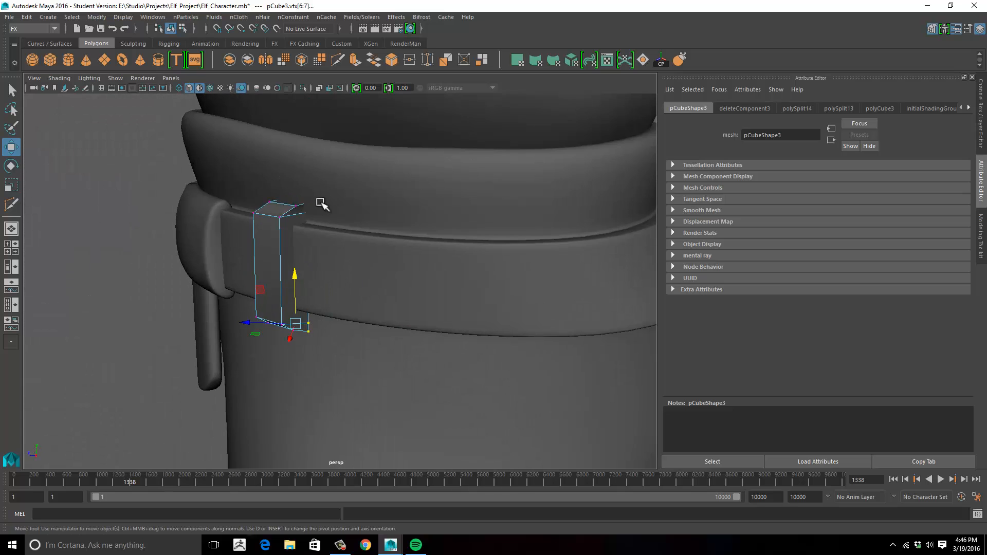
# - Reshape the belt loop's inner end vertices to meet the pants above and below the belt, then finish vertex editing
pyautogui.moveTo(322, 196); pyautogui.dragTo(254, 210)
pyautogui.moveTo(278, 216)
pyautogui.keyDown('alt'); pyautogui.mouseDown()
pyautogui.moveTo(355, 224)
pyautogui.moveTo(277, 222)
pyautogui.mouseUp(); pyautogui.keyUp('alt')
pyautogui.keyDown('alt'); pyautogui.moveTo(276, 222); pyautogui.dragTo(359, 226); pyautogui.keyUp('alt')
pyautogui.keyDown('alt'); pyautogui.moveTo(359, 226); pyautogui.dragTo(283, 252, button='right'); pyautogui.keyUp('alt')
pyautogui.keyDown('alt'); pyautogui.moveTo(360, 267); pyautogui.dragTo(329, 283); pyautogui.keyUp('alt')
pyautogui.moveTo(333, 297); pyautogui.dragTo(445, 225, button='right')
pyautogui.keyDown('alt'); pyautogui.moveTo(411, 241); pyautogui.dragTo(339, 247); pyautogui.keyUp('alt')
pyautogui.click(319, 278)
pyautogui.keyDown('alt'); pyautogui.moveTo(349, 247); pyautogui.dragTo(411, 267, button='right'); pyautogui.keyUp('alt')
pyautogui.click(531, 240)
# - Duplicate the belt loop and move and rotate the copy toward the rear of the same hip
pyautogui.click(324, 278)
pyautogui.hotkey('ctrl', 'd')
pyautogui.keyDown('alt'); pyautogui.moveTo(375, 294); pyautogui.dragTo(379, 329); pyautogui.keyUp('alt')
pyautogui.moveTo(281, 288); pyautogui.dragTo(309, 308)
pyautogui.moveTo(431, 314); pyautogui.dragTo(455, 310)
pyautogui.press('e')
pyautogui.keyDown('alt'); pyautogui.moveTo(453, 319); pyautogui.dragTo(437, 355); pyautogui.keyUp('alt')
# - Place the copied loop near X 7.756, Z -4.951 on the belt and rotate it to about -7.8, 132.4, 3.9 degrees
pyautogui.press('w')
pyautogui.moveTo(445, 228); pyautogui.dragTo(444, 232)
pyautogui.keyDown('alt'); pyautogui.moveTo(447, 268); pyautogui.dragTo(434, 278); pyautogui.keyUp('alt')
pyautogui.moveTo(473, 299); pyautogui.dragTo(440, 247)
pyautogui.press('e')
pyautogui.press('w')
pyautogui.keyDown('alt'); pyautogui.moveTo(360, 265); pyautogui.dragTo(288, 293); pyautogui.keyUp('alt')
pyautogui.moveTo(305, 346); pyautogui.dragTo(298, 320)
pyautogui.moveTo(296, 318); pyautogui.dragTo(297, 319)
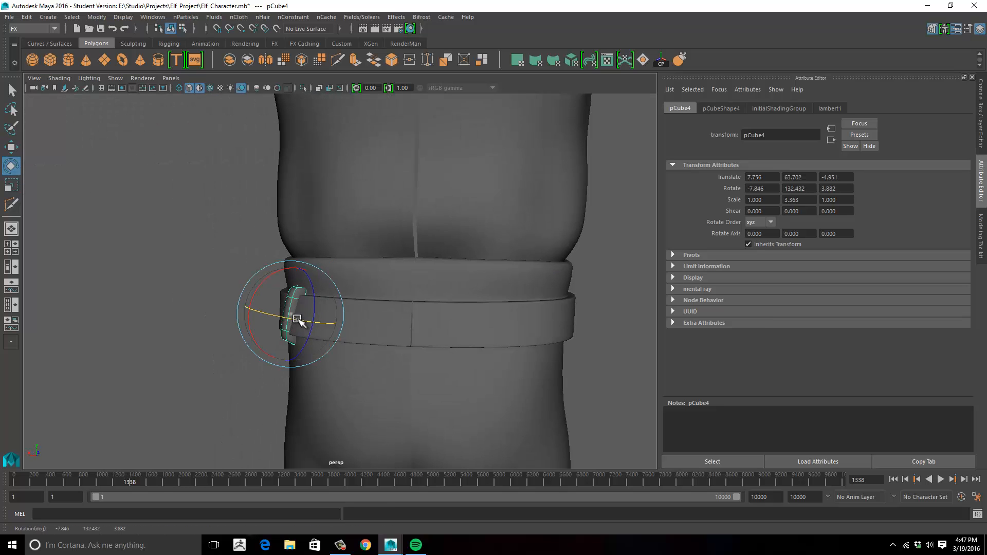
# - Move the copied loop to about 7.79 in X and rotate it to about -3.5° around X to follow the belt
pyautogui.press('w')
pyautogui.moveTo(267, 280); pyautogui.dragTo(261, 310)
pyautogui.keyDown('alt'); pyautogui.moveTo(261, 310); pyautogui.dragTo(449, 304); pyautogui.keyUp('alt')
pyautogui.press('e')
pyautogui.moveTo(350, 289); pyautogui.dragTo(348, 292)
pyautogui.keyDown('alt'); pyautogui.moveTo(544, 315); pyautogui.dragTo(493, 322); pyautogui.keyUp('alt')
pyautogui.keyDown('alt'); pyautogui.moveTo(494, 322); pyautogui.dragTo(530, 329, button='right'); pyautogui.keyUp('alt')
# - Shift the copied loop's vertices to fit it over the rear of the belt, then return to object mode
pyautogui.moveTo(384, 303); pyautogui.dragTo(356, 304, button='right')
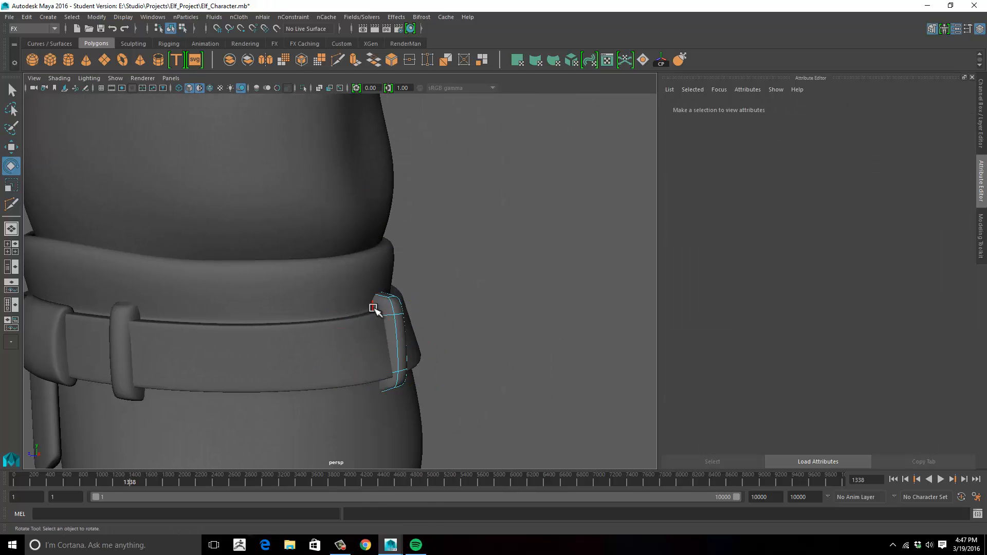
pyautogui.moveTo(364, 288); pyautogui.dragTo(393, 401)
pyautogui.press('w')
pyautogui.keyDown('alt'); pyautogui.moveTo(392, 339); pyautogui.dragTo(399, 371); pyautogui.keyUp('alt')
pyautogui.moveTo(341, 358); pyautogui.dragTo(345, 359)
pyautogui.click(399, 367)
pyautogui.keyDown('alt'); pyautogui.moveTo(443, 393); pyautogui.dragTo(390, 331); pyautogui.keyUp('alt')
pyautogui.click(431, 352)
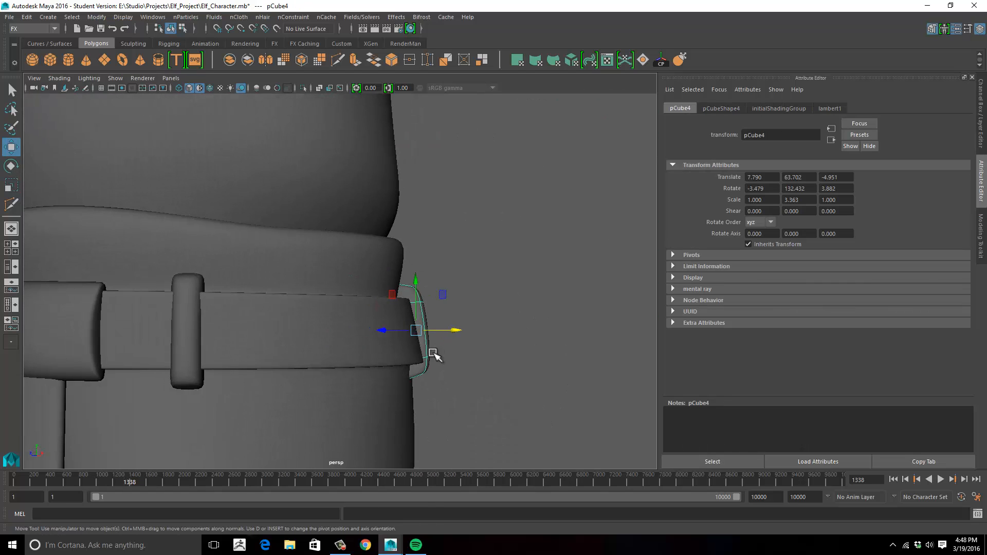
# - Adjust the copied loop's lower-end vertices against the pants and turn on its smooth preview
pyautogui.moveTo(432, 215); pyautogui.dragTo(385, 215, button='right')
pyautogui.moveTo(398, 356); pyautogui.dragTo(453, 374)
pyautogui.keyDown('alt'); pyautogui.moveTo(452, 375); pyautogui.dragTo(414, 375); pyautogui.keyUp('alt')
pyautogui.moveTo(442, 324); pyautogui.dragTo(442, 327)
pyautogui.keyDown('alt'); pyautogui.moveTo(442, 334); pyautogui.dragTo(341, 337); pyautogui.keyUp('alt')
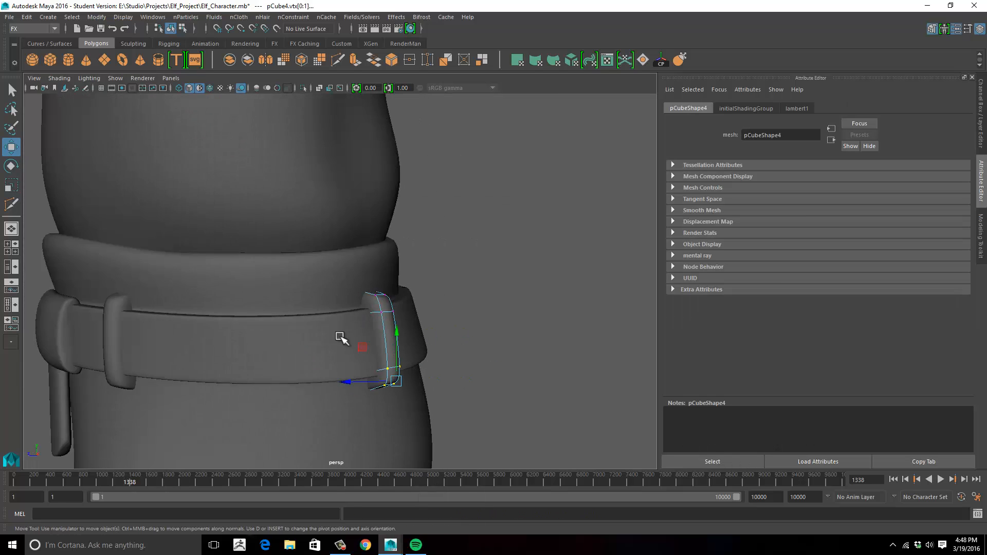
pyautogui.moveTo(386, 329); pyautogui.dragTo(411, 304, button='right')
pyautogui.press('3')
pyautogui.click(478, 329)
# - Examine the belt loops and the separate shirt and pants halves across the whole character
pyautogui.keyDown('alt'); pyautogui.moveTo(206, 329); pyautogui.dragTo(313, 338); pyautogui.keyUp('alt')
pyautogui.scroll(-5, 311, 339)
pyautogui.scroll(3, 360, 337)
pyautogui.keyDown('alt'); pyautogui.moveTo(442, 334); pyautogui.dragTo(358, 351); pyautogui.keyUp('alt')
pyautogui.scroll(-5, 405, 352)
pyautogui.hotkey('alt', 'Tab')
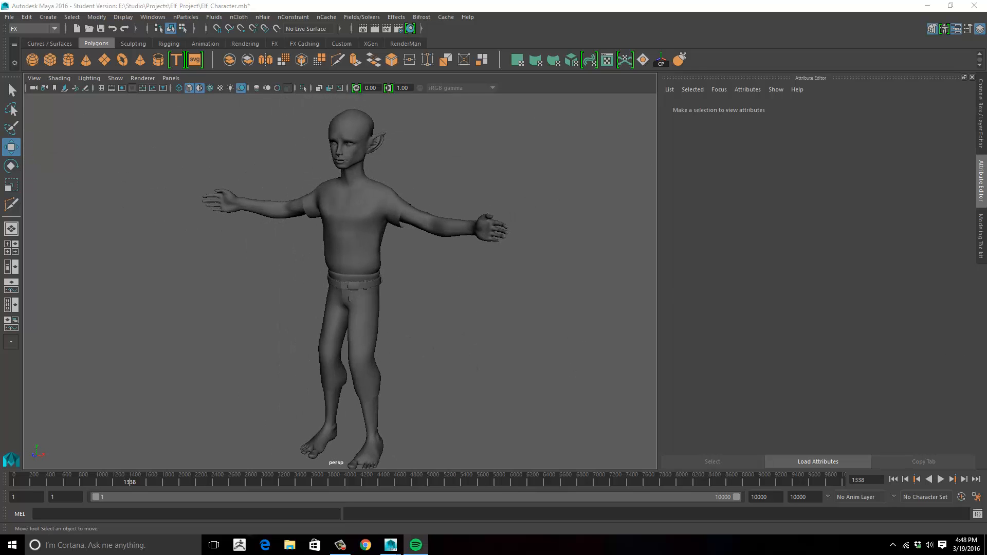
pyautogui.keyDown('alt'); pyautogui.moveTo(366, 289); pyautogui.dragTo(379, 225); pyautogui.keyUp('alt')
pyautogui.click(367, 245)
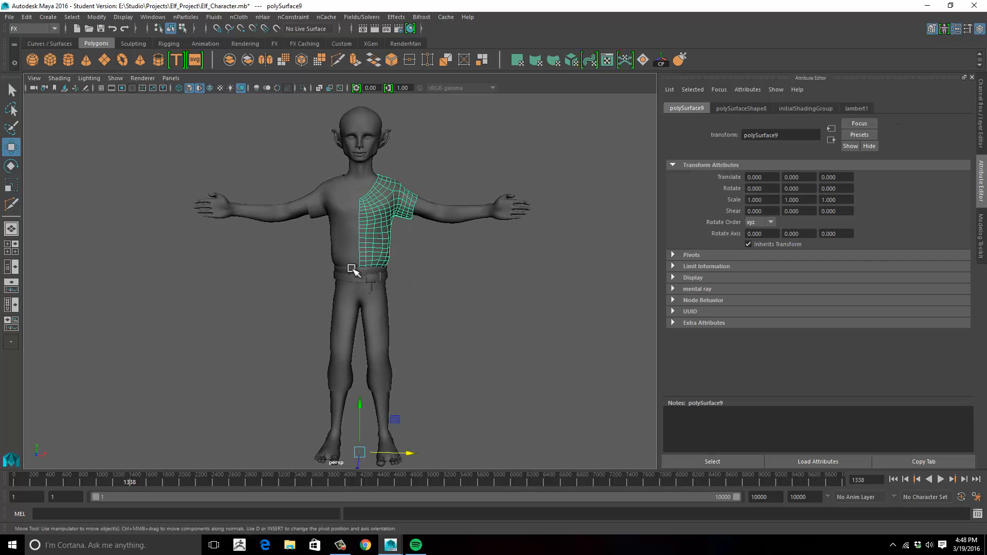
pyautogui.click(345, 303)
pyautogui.click(347, 243)
pyautogui.click(345, 301)
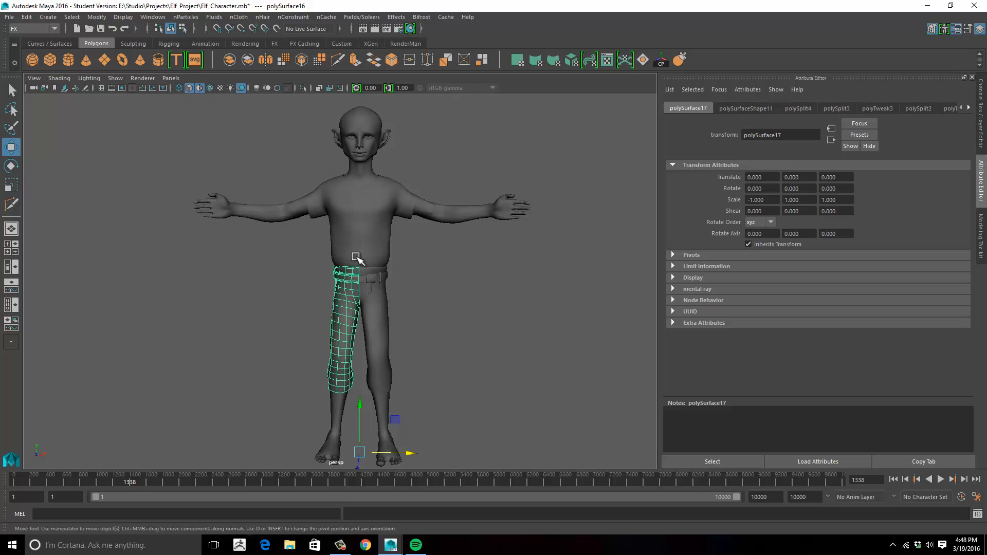
pyautogui.click(374, 234)
pyautogui.click(360, 233)
pyautogui.keyDown('alt'); pyautogui.moveTo(483, 283); pyautogui.dragTo(401, 270); pyautogui.keyUp('alt')
pyautogui.keyDown('alt'); pyautogui.moveTo(401, 270); pyautogui.dragTo(395, 280, button='middle'); pyautogui.keyUp('alt')
pyautogui.keyDown('alt'); pyautogui.moveTo(395, 280); pyautogui.dragTo(461, 272, button='right'); pyautogui.keyUp('alt')
pyautogui.keyDown('alt'); pyautogui.moveTo(410, 269); pyautogui.dragTo(417, 288, button='middle'); pyautogui.keyUp('alt')
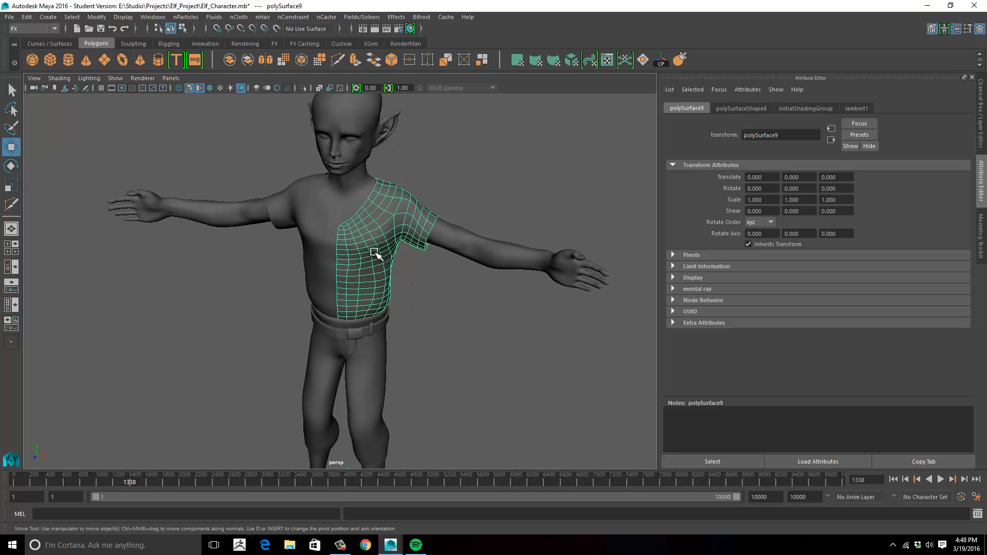
# - Select both halves of the shirt and combine them into one mesh
pyautogui.keyDown('alt'); pyautogui.moveTo(386, 303); pyautogui.dragTo(400, 282); pyautogui.keyUp('alt')
pyautogui.hotkey('ctrl', 'shift', 'd')
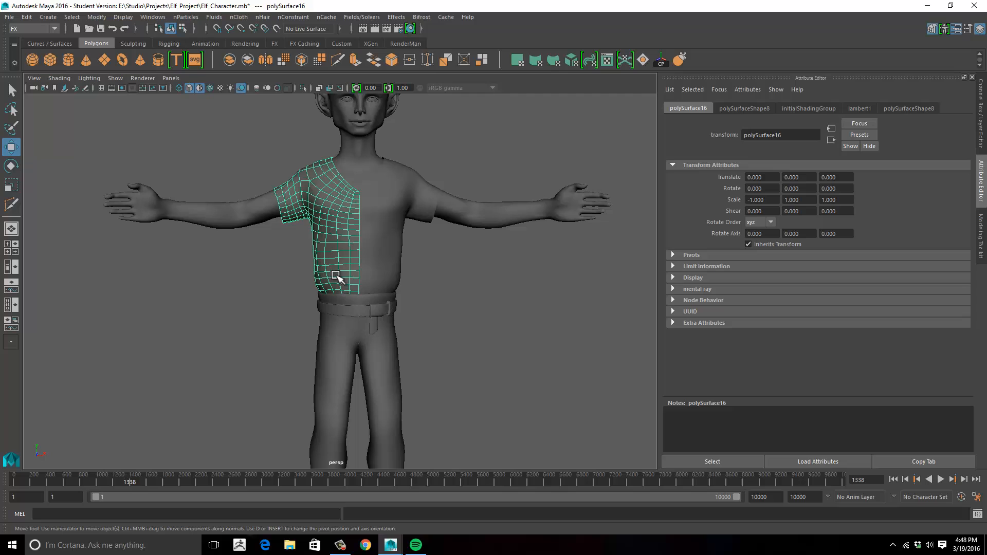
pyautogui.keyDown('shift'); pyautogui.click(389, 259); pyautogui.keyUp('shift')
pyautogui.press('space')
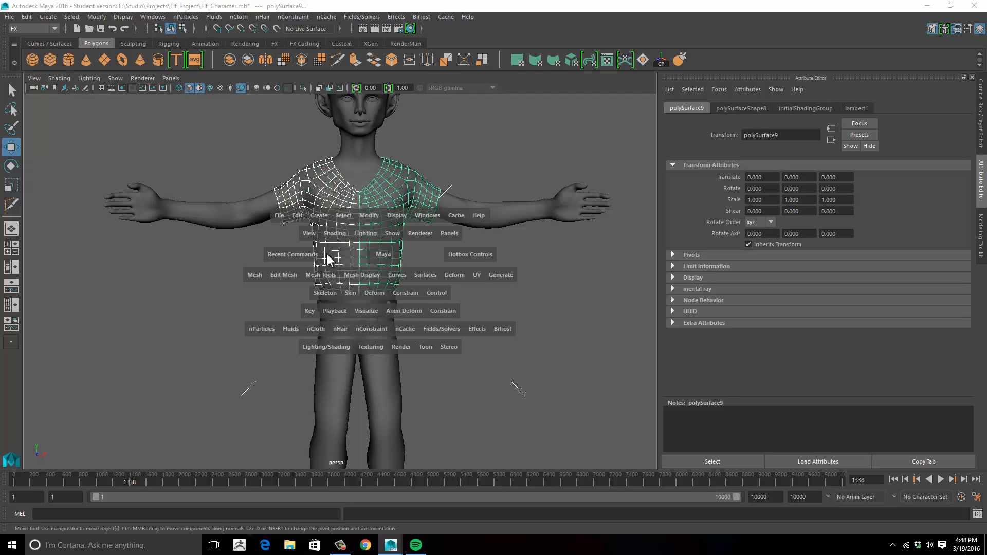
pyautogui.moveTo(267, 276); pyautogui.dragTo(272, 312)
pyautogui.scroll(5, 470, 309)
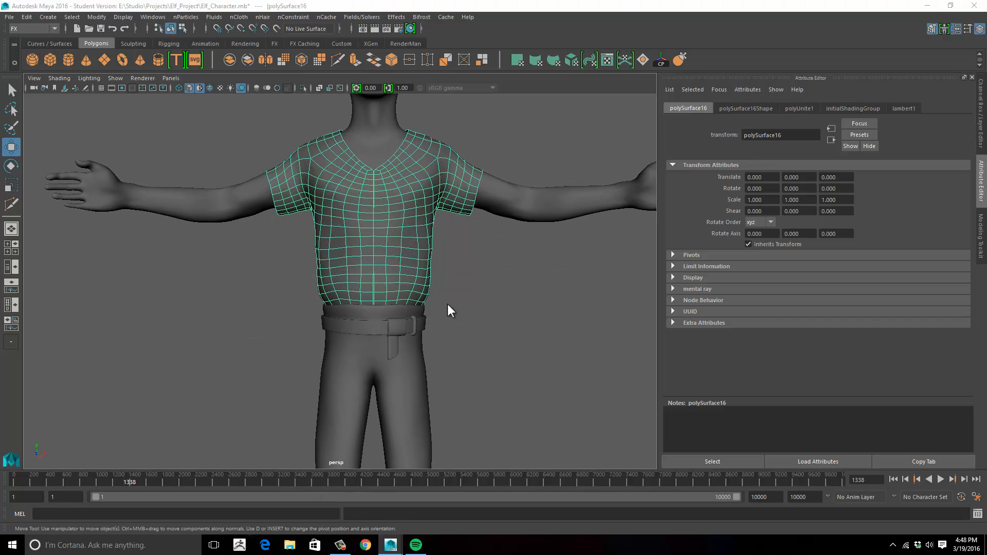
# - Turn off the shirt's smooth preview, select its centre seam vertices in the front view and scale them inward along X
pyautogui.press('space')
pyautogui.press('1')
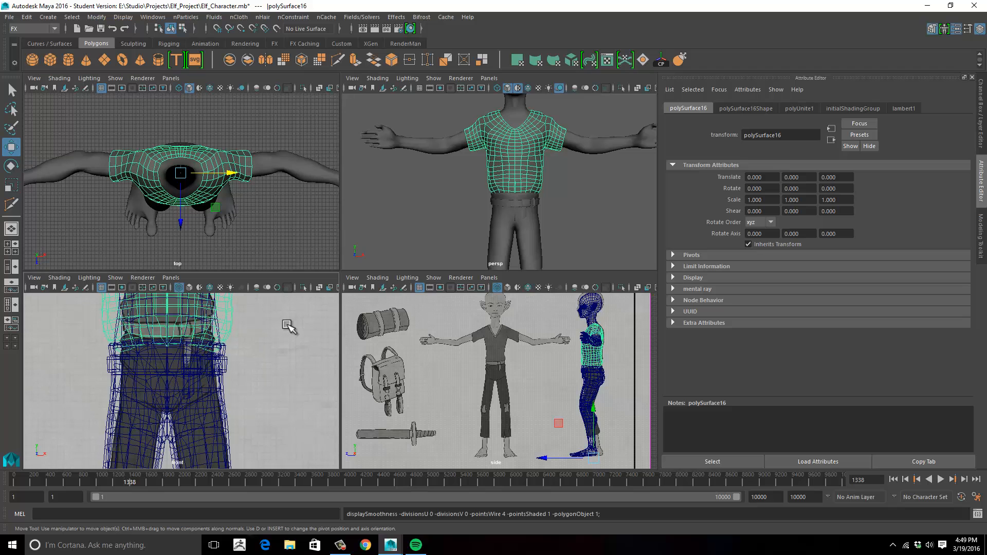
pyautogui.press('space')
pyautogui.keyDown('alt'); pyautogui.moveTo(265, 283); pyautogui.dragTo(262, 407, button='middle'); pyautogui.keyUp('alt')
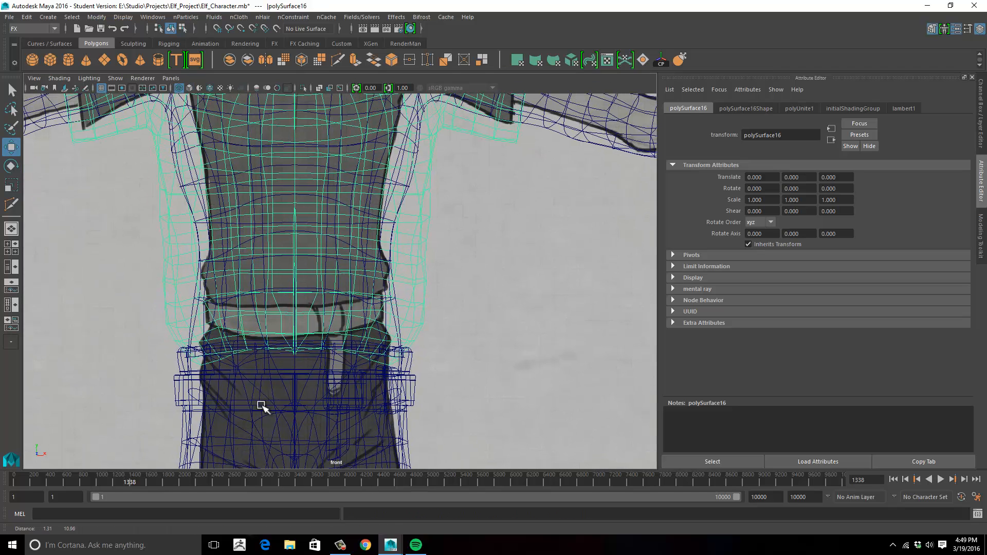
pyautogui.moveTo(296, 292); pyautogui.dragTo(266, 226, button='right')
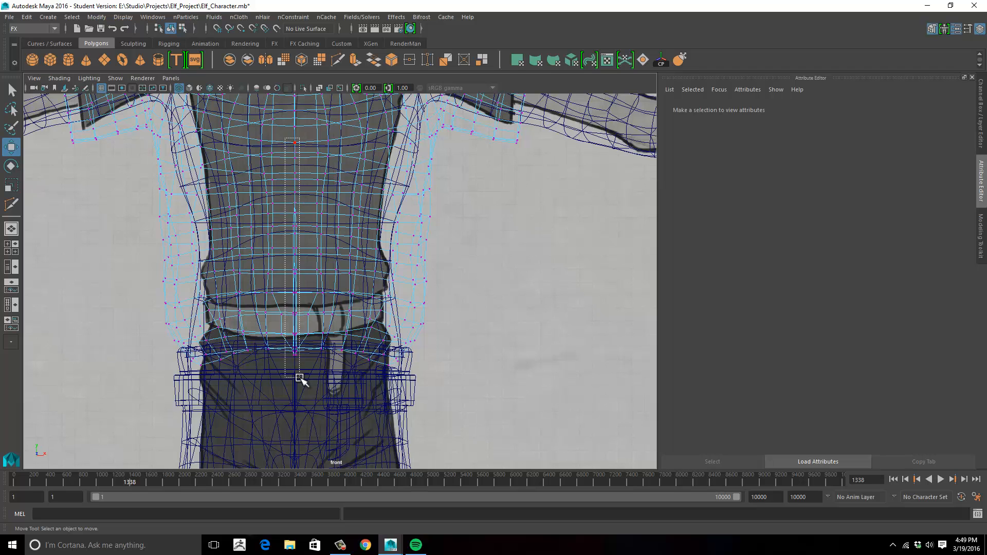
pyautogui.moveTo(301, 379); pyautogui.dragTo(301, 380)
pyautogui.keyDown('alt'); pyautogui.moveTo(321, 238); pyautogui.dragTo(330, 417, button='middle'); pyautogui.keyUp('alt')
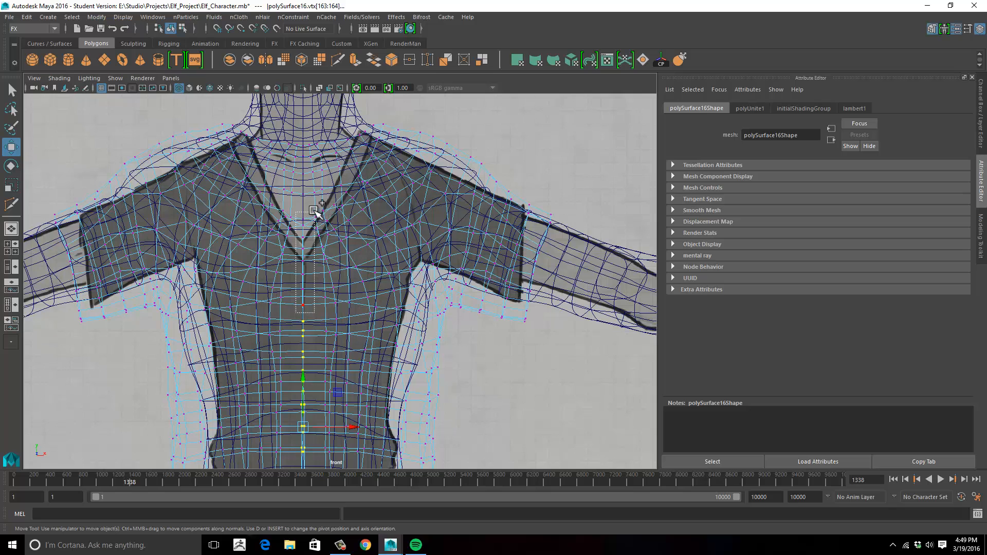
pyautogui.keyDown('alt'); pyautogui.moveTo(320, 208); pyautogui.dragTo(329, 293, button='middle'); pyautogui.keyUp('alt')
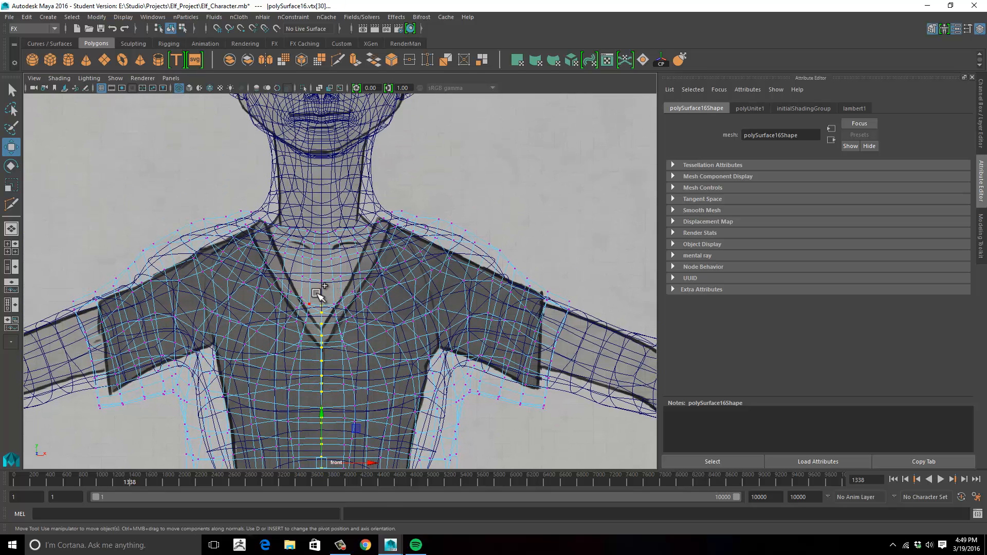
pyautogui.keyDown('alt'); pyautogui.moveTo(378, 327); pyautogui.dragTo(368, 165, button='middle'); pyautogui.keyUp('alt')
pyautogui.press('e')
pyautogui.press('r')
pyautogui.moveTo(359, 264); pyautogui.dragTo(354, 263)
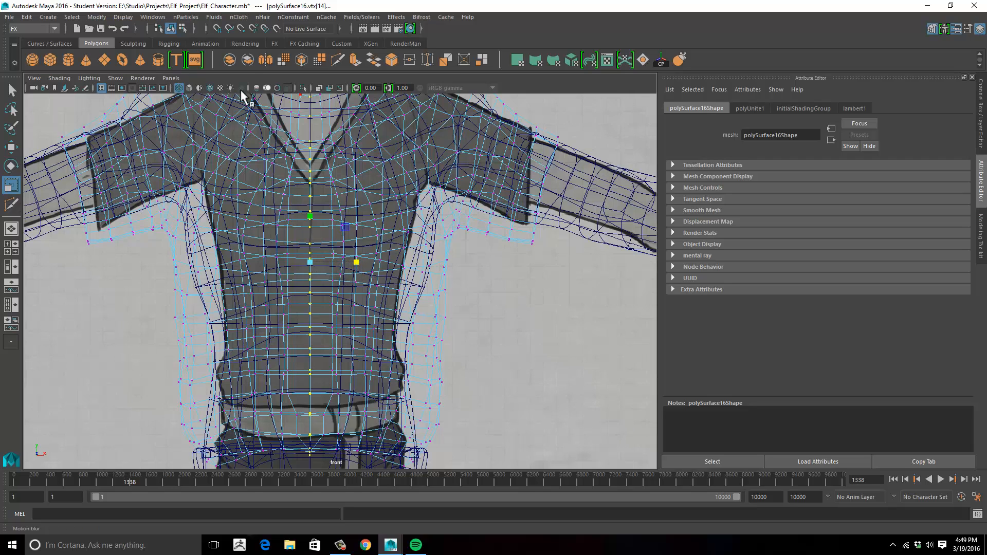
# - Merge the shirt's centre seam vertices with a 0.001 distance threshold and return to object mode in the perspective view
pyautogui.click(52, 29)
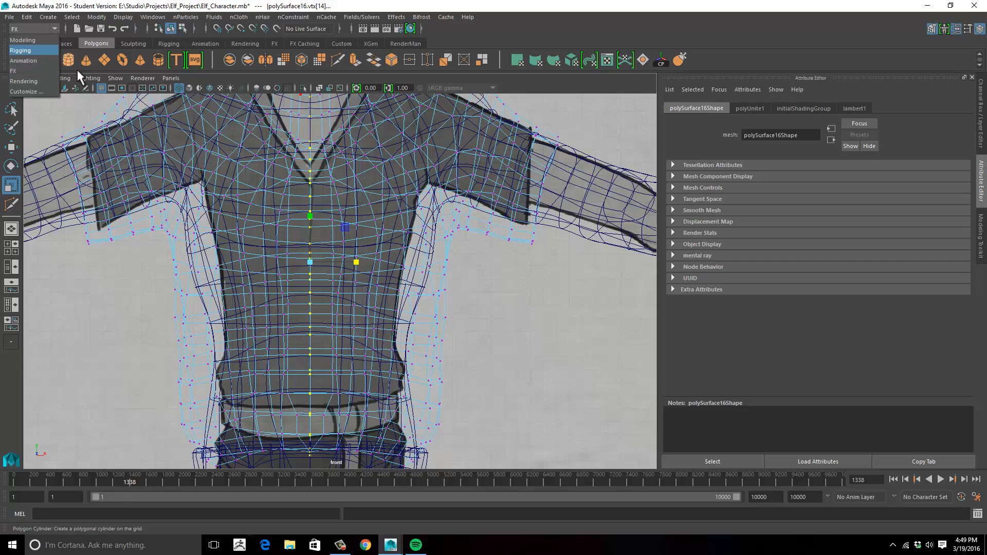
pyautogui.click(41, 42)
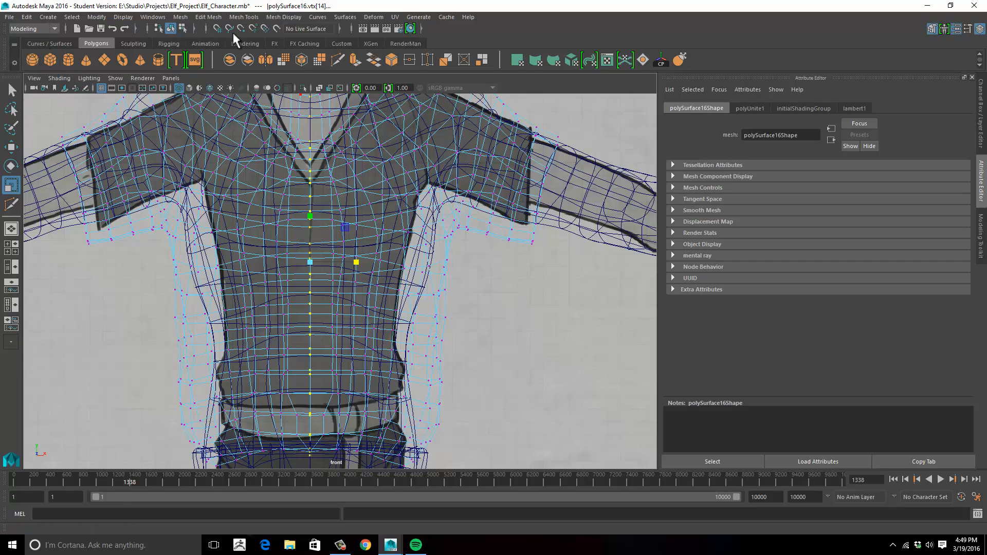
pyautogui.click(177, 18)
pyautogui.moveTo(216, 18)
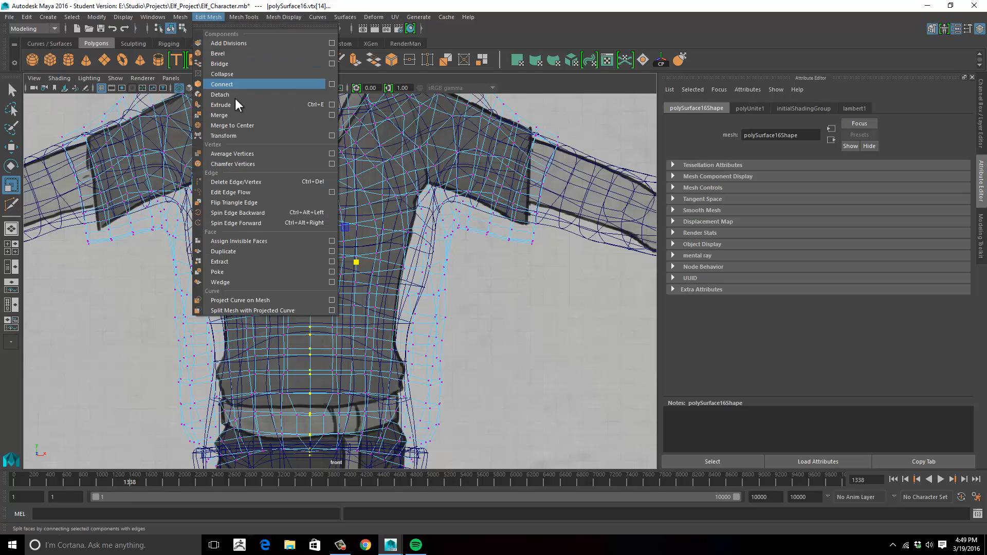
pyautogui.click(238, 115)
pyautogui.keyDown('alt'); pyautogui.moveTo(405, 342); pyautogui.dragTo(406, 253, button='middle'); pyautogui.keyUp('alt')
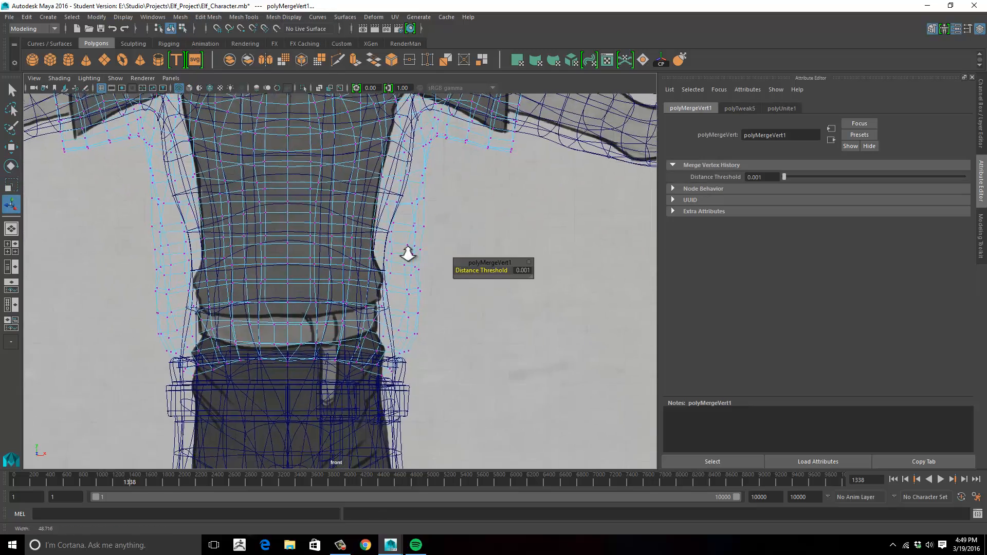
pyautogui.press('space')
pyautogui.press('space')
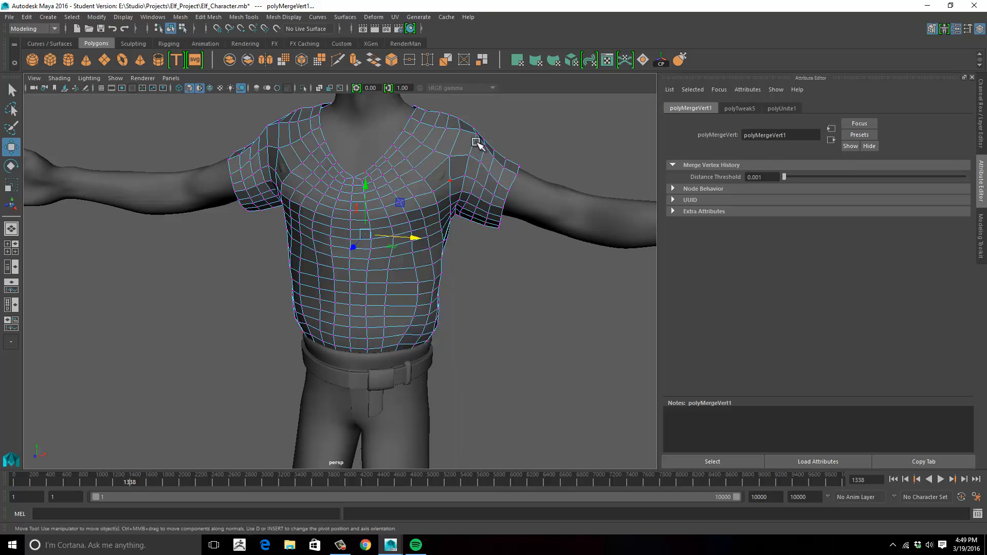
pyautogui.click(472, 173)
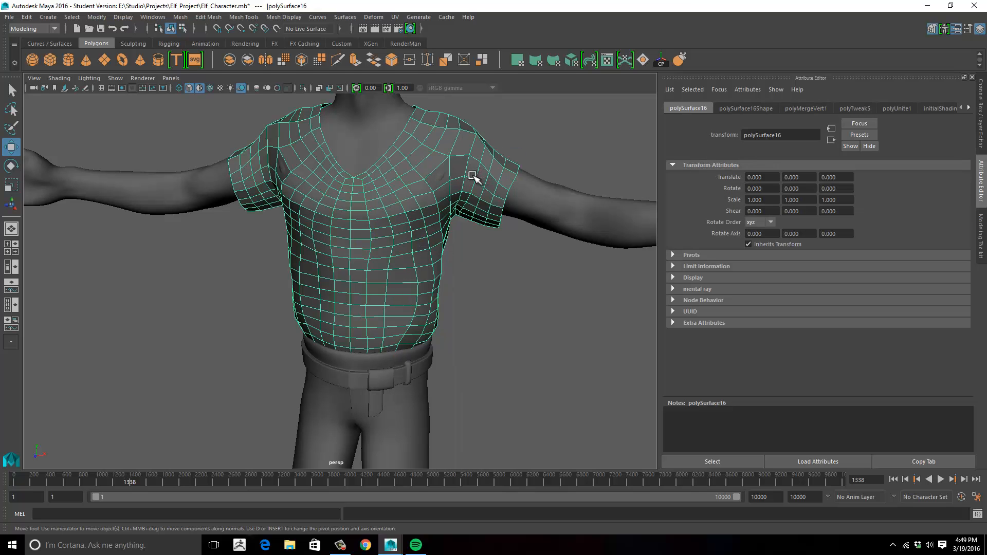
pyautogui.click(496, 275)
# - Examine how the belt loops and pants mesh fit together around the waist
pyautogui.keyDown('alt'); pyautogui.moveTo(496, 276); pyautogui.dragTo(352, 262); pyautogui.keyUp('alt')
pyautogui.keyDown('alt'); pyautogui.moveTo(351, 262); pyautogui.dragTo(344, 295, button='middle'); pyautogui.keyUp('alt')
pyautogui.scroll(5, 403, 274)
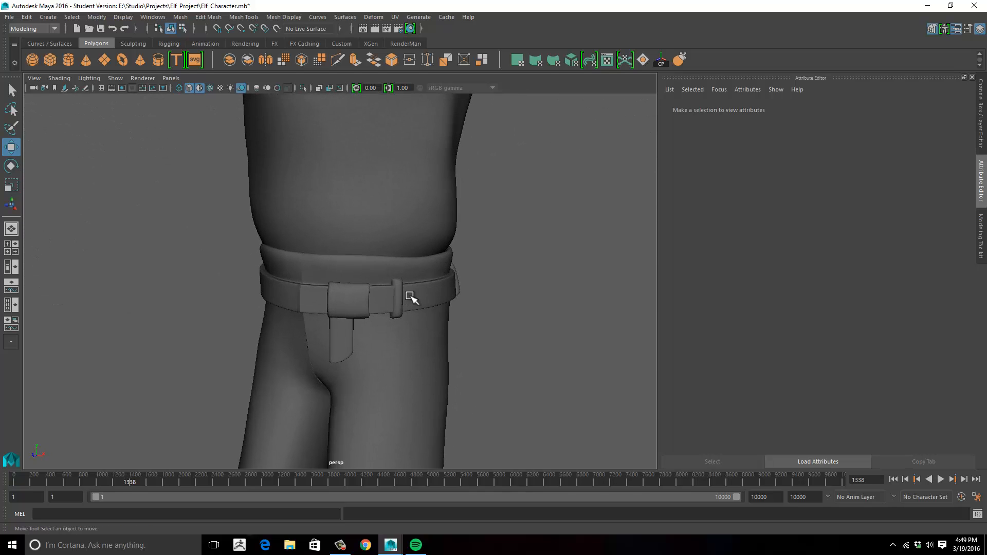
pyautogui.click(404, 297)
pyautogui.keyDown('alt'); pyautogui.moveTo(511, 282); pyautogui.dragTo(389, 301); pyautogui.keyUp('alt')
pyautogui.click(366, 304)
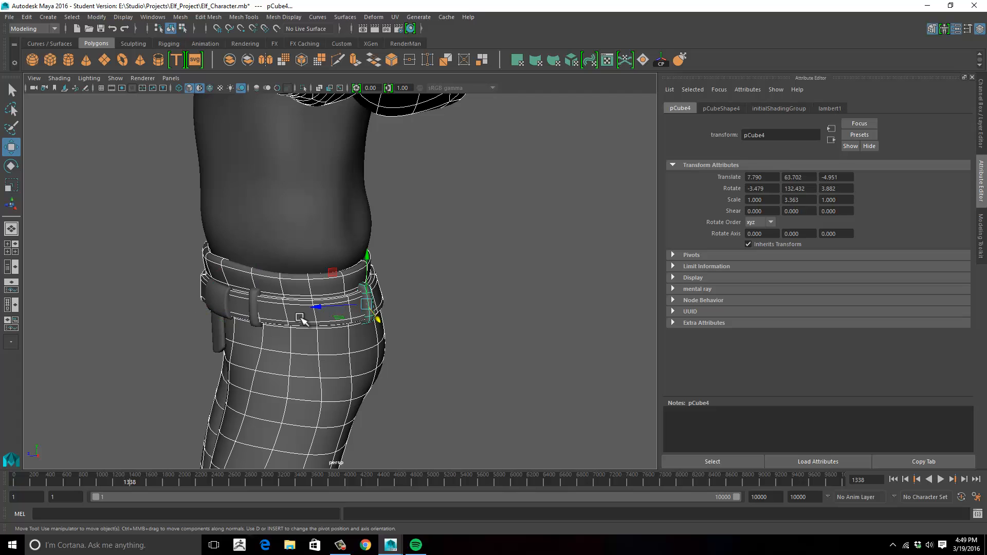
pyautogui.click(457, 293)
pyautogui.keyDown('alt'); pyautogui.moveTo(457, 293); pyautogui.dragTo(326, 286); pyautogui.keyUp('alt')
pyautogui.click(326, 286)
pyautogui.click(464, 278)
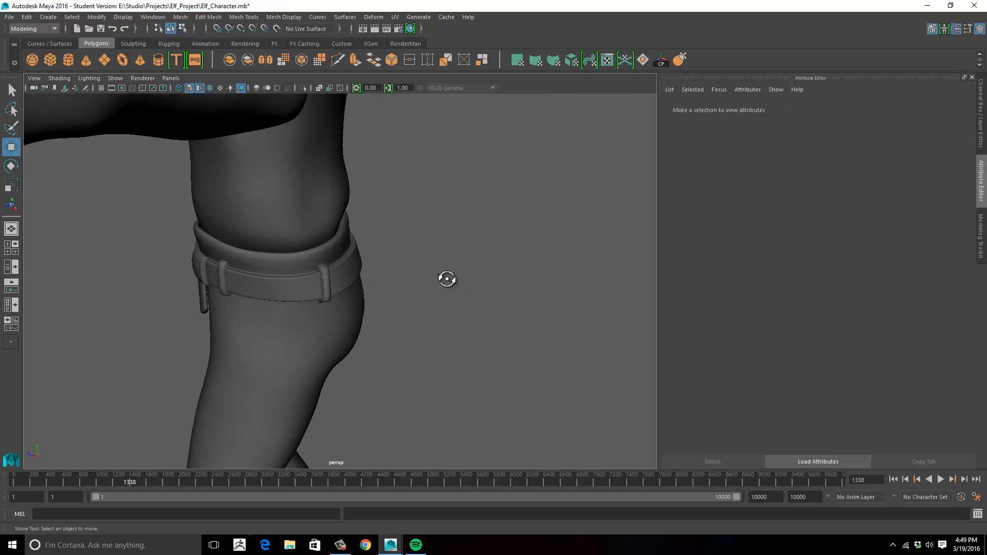
# - Inspect the full outfit and the belt's proportions from several angles
pyautogui.keyDown('alt'); pyautogui.moveTo(447, 279); pyautogui.dragTo(402, 247); pyautogui.keyUp('alt')
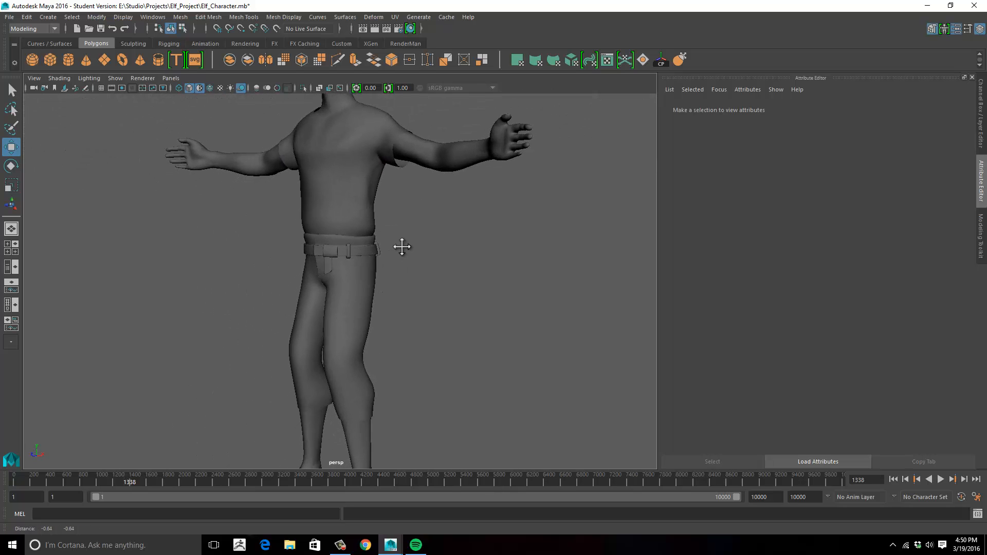
pyautogui.keyDown('alt'); pyautogui.moveTo(402, 246); pyautogui.dragTo(383, 248, button='middle'); pyautogui.keyUp('alt')
pyautogui.keyDown('alt'); pyautogui.moveTo(472, 328); pyautogui.dragTo(455, 278); pyautogui.keyUp('alt')
pyautogui.keyDown('alt'); pyautogui.moveTo(454, 278); pyautogui.dragTo(478, 289, button='middle'); pyautogui.keyUp('alt')
pyautogui.keyDown('alt'); pyautogui.moveTo(478, 289); pyautogui.dragTo(535, 276, button='right'); pyautogui.keyUp('alt')
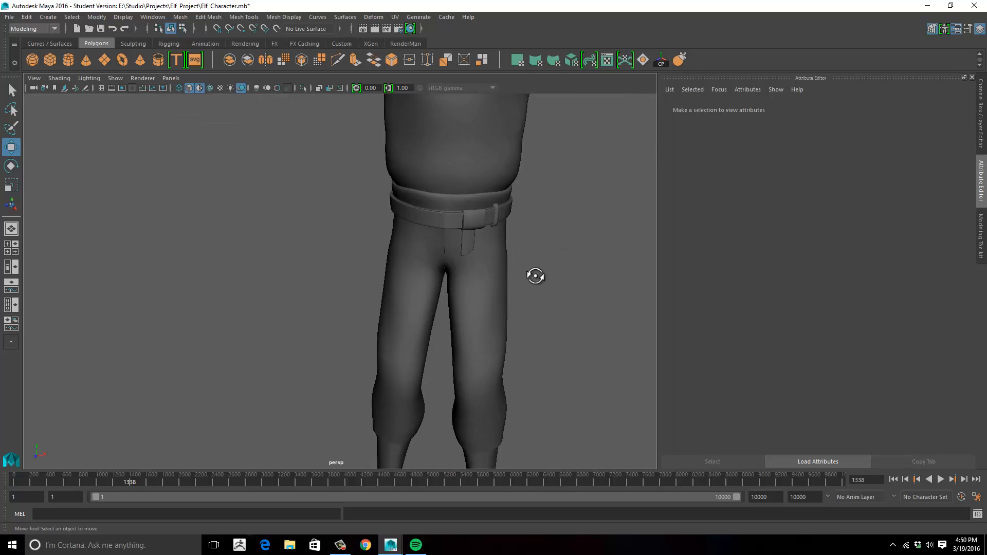
pyautogui.keyDown('alt'); pyautogui.moveTo(535, 275); pyautogui.dragTo(480, 266); pyautogui.keyUp('alt')
pyautogui.keyDown('alt'); pyautogui.moveTo(480, 265); pyautogui.dragTo(470, 281, button='middle'); pyautogui.keyUp('alt')
pyautogui.keyDown('alt'); pyautogui.moveTo(470, 281); pyautogui.dragTo(464, 248); pyautogui.keyUp('alt')
pyautogui.keyDown('alt'); pyautogui.moveTo(464, 247); pyautogui.dragTo(462, 278, button='middle'); pyautogui.keyUp('alt')
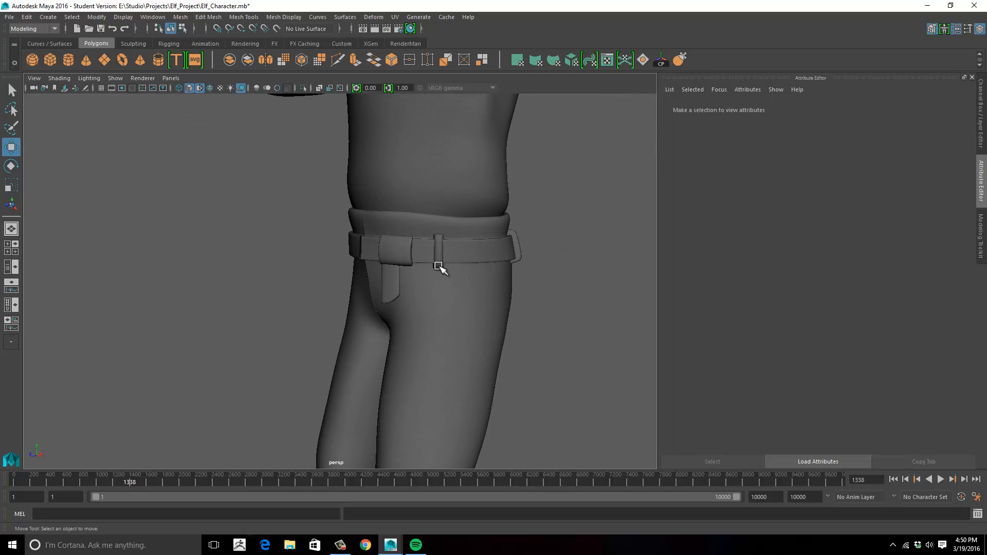
pyautogui.keyDown('alt'); pyautogui.moveTo(570, 267); pyautogui.dragTo(430, 249, button='right'); pyautogui.keyUp('alt')
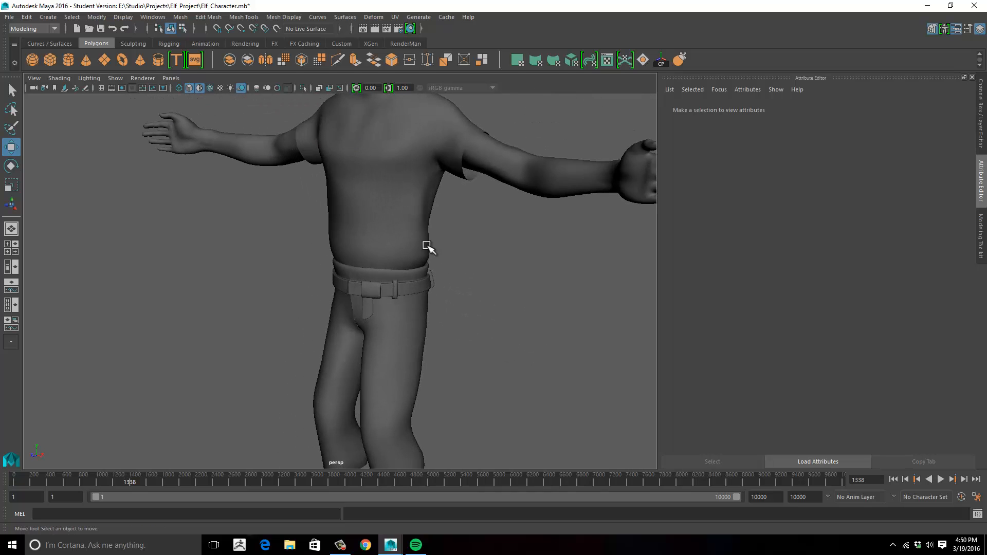
# - Check the body, hanging strap and buckle pieces individually around the waist
pyautogui.click(435, 238)
pyautogui.click(511, 172)
pyautogui.keyDown('alt'); pyautogui.moveTo(516, 258); pyautogui.dragTo(514, 201, button='middle'); pyautogui.keyUp('alt')
pyautogui.keyDown('alt'); pyautogui.moveTo(514, 202); pyautogui.dragTo(478, 214); pyautogui.keyUp('alt')
pyautogui.keyDown('alt'); pyautogui.moveTo(478, 214); pyautogui.dragTo(512, 241, button='right'); pyautogui.keyUp('alt')
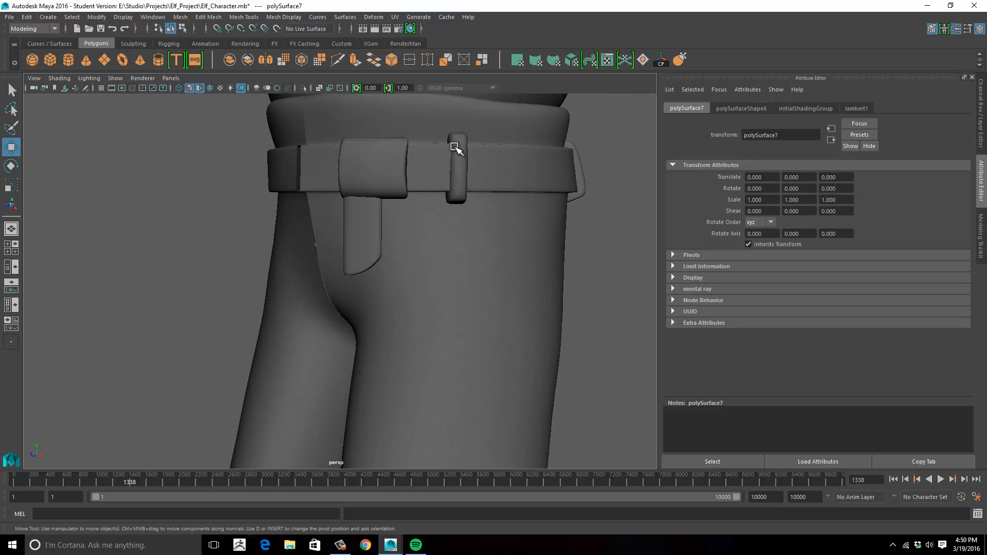
pyautogui.keyDown('alt'); pyautogui.moveTo(507, 201); pyautogui.dragTo(359, 278, button='right'); pyautogui.keyUp('alt')
pyautogui.click(354, 275)
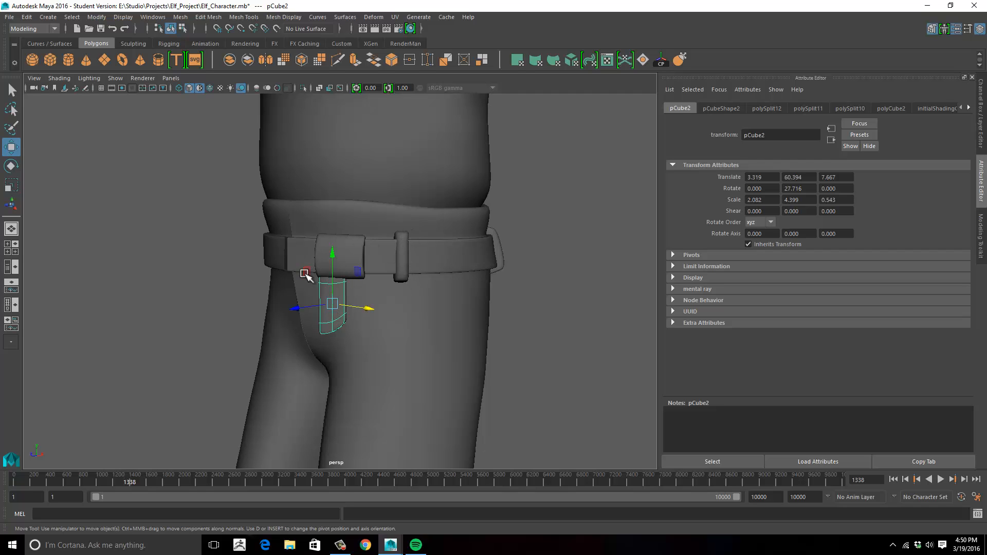
pyautogui.keyDown('alt'); pyautogui.moveTo(331, 280); pyautogui.dragTo(494, 280); pyautogui.keyUp('alt')
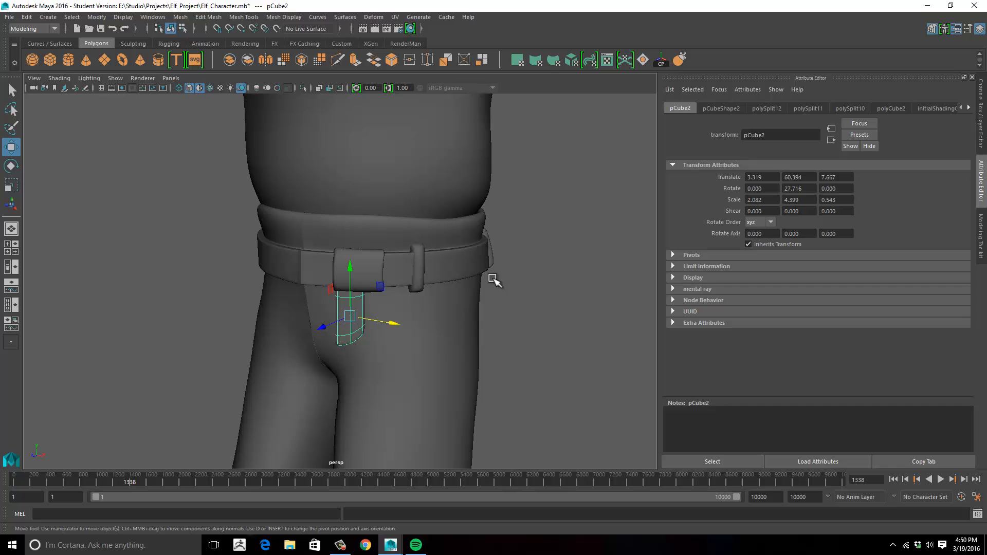
pyautogui.click(616, 268)
pyautogui.keyDown('alt'); pyautogui.moveTo(616, 269); pyautogui.dragTo(460, 246); pyautogui.keyUp('alt')
pyautogui.click(442, 246)
pyautogui.moveTo(531, 252)
pyautogui.keyDown('alt'); pyautogui.mouseDown()
pyautogui.moveTo(488, 269)
pyautogui.moveTo(410, 266)
pyautogui.moveTo(520, 257)
pyautogui.mouseUp(); pyautogui.keyUp('alt')
pyautogui.click(456, 260)
pyautogui.click(377, 270)
pyautogui.keyDown('alt'); pyautogui.moveTo(394, 244); pyautogui.dragTo(410, 273); pyautogui.keyUp('alt')
pyautogui.click(413, 249)
pyautogui.keyDown('alt'); pyautogui.moveTo(543, 278); pyautogui.dragTo(518, 281); pyautogui.keyUp('alt')
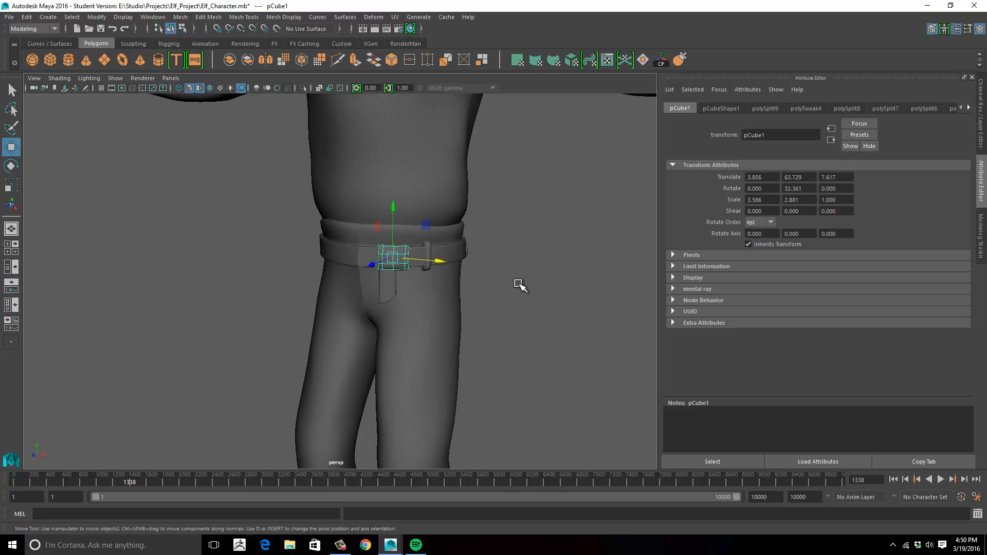
# - Combine the front and side belt loops with the half pants mesh into a single object
pyautogui.keyDown('alt'); pyautogui.moveTo(518, 281); pyautogui.dragTo(577, 279, button='right'); pyautogui.keyUp('alt')
pyautogui.click(466, 242)
pyautogui.keyDown('alt'); pyautogui.moveTo(567, 267); pyautogui.dragTo(445, 268); pyautogui.keyUp('alt')
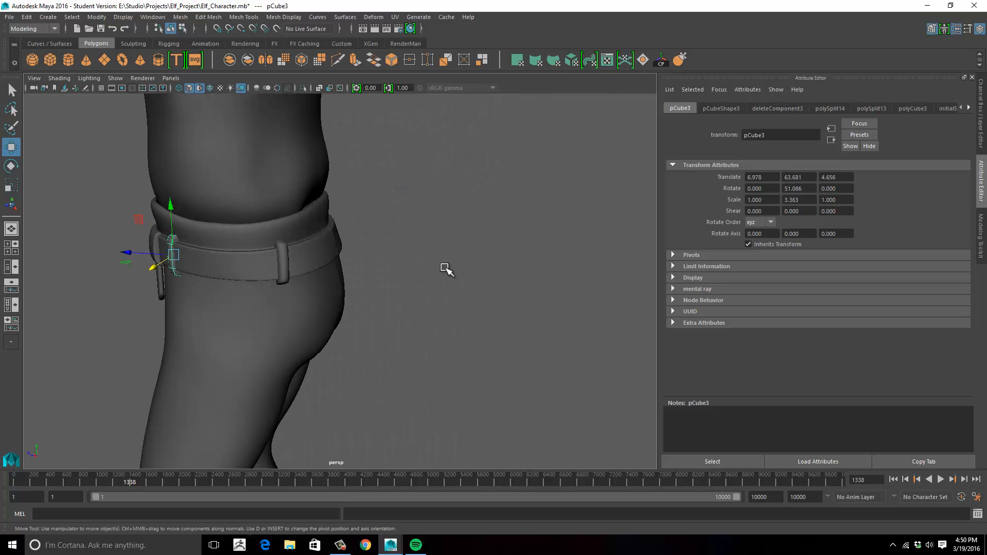
pyautogui.keyDown('shift'); pyautogui.click(285, 264); pyautogui.keyUp('shift')
pyautogui.keyDown('shift'); pyautogui.click(321, 266); pyautogui.keyUp('shift')
pyautogui.press('space')
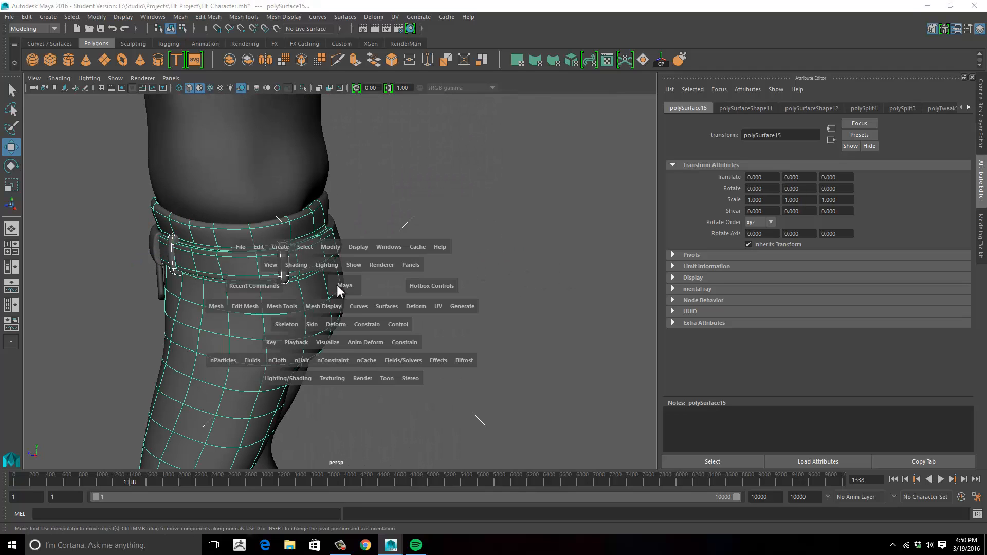
pyautogui.moveTo(337, 285)
pyautogui.mouseDown()
pyautogui.moveTo(369, 286)
pyautogui.moveTo(351, 287)
pyautogui.mouseUp()
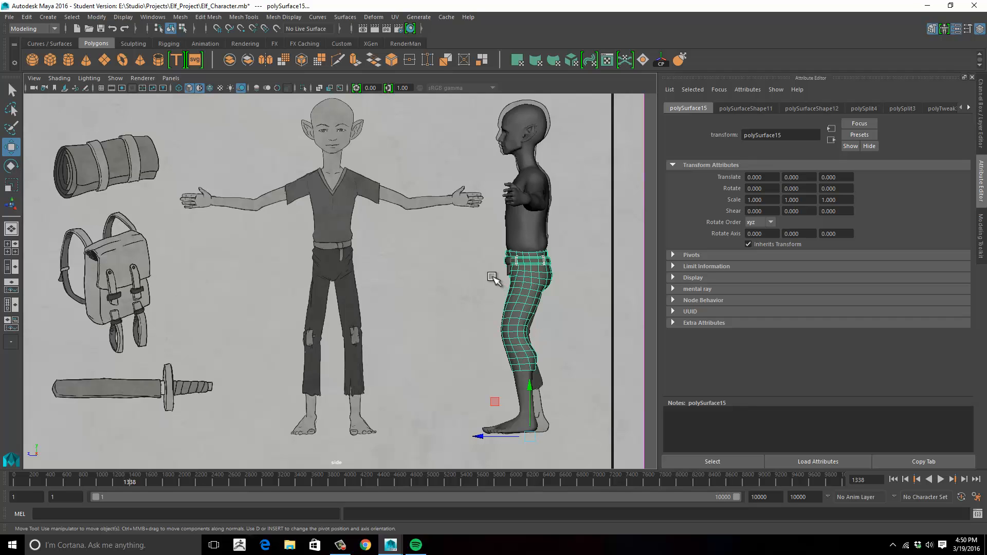
pyautogui.press('space')
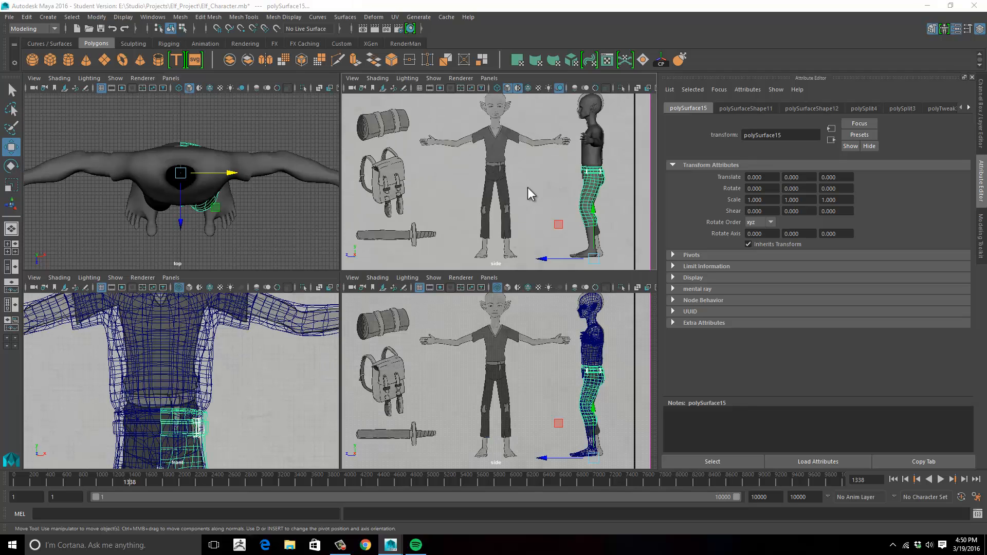
pyautogui.press('space')
pyautogui.moveTo(528, 159); pyautogui.dragTo(528, 157)
pyautogui.press('space')
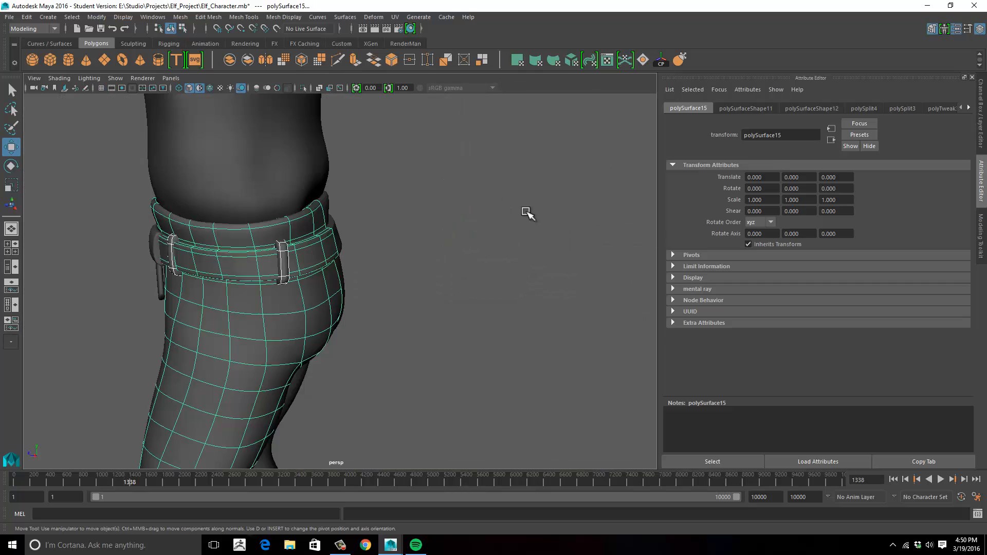
pyautogui.keyDown('alt'); pyautogui.moveTo(489, 213); pyautogui.dragTo(550, 207); pyautogui.keyUp('alt')
pyautogui.press('space')
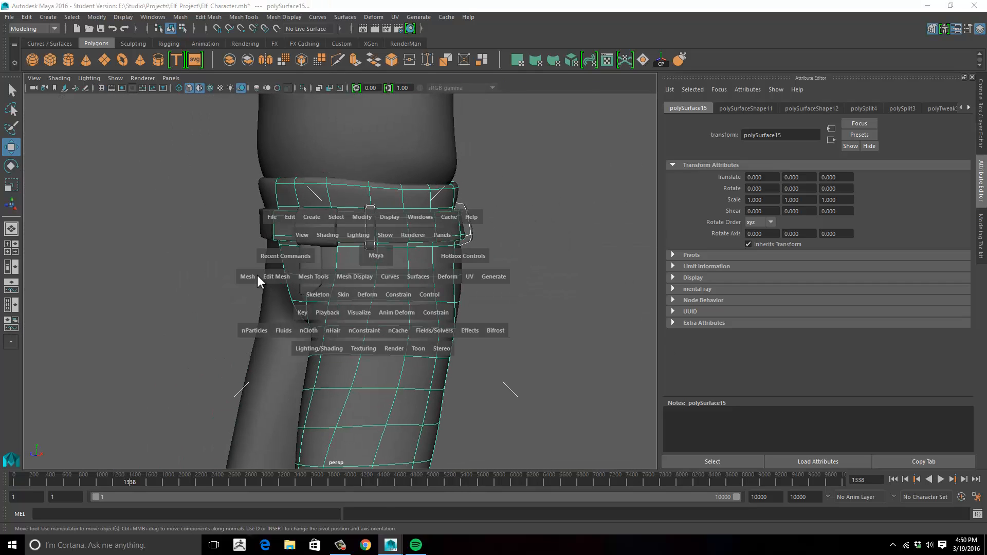
pyautogui.click(244, 277)
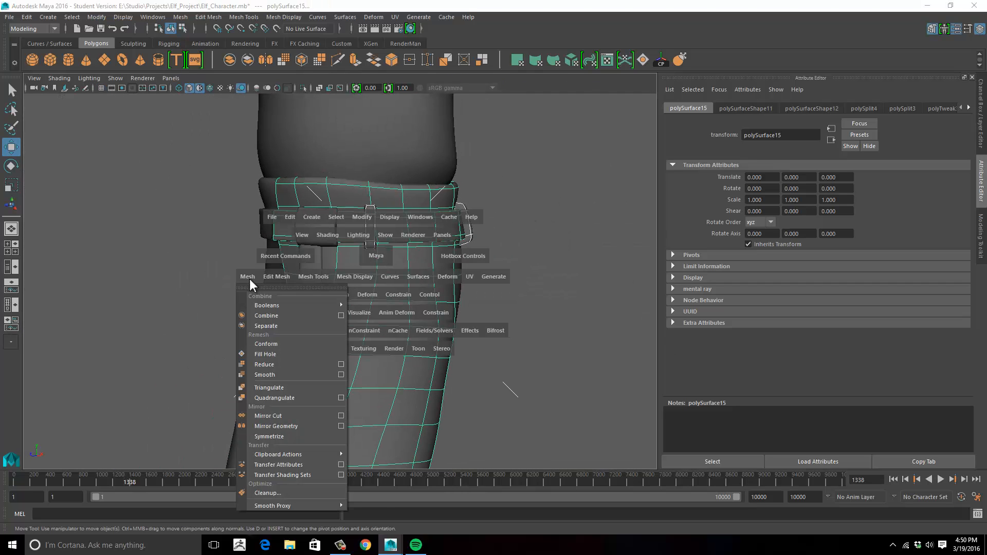
pyautogui.click(277, 315)
# - Create the other half of the pants as a mirrored Duplicate Special copy with an X scale of -1
pyautogui.scroll(-5, 296, 308)
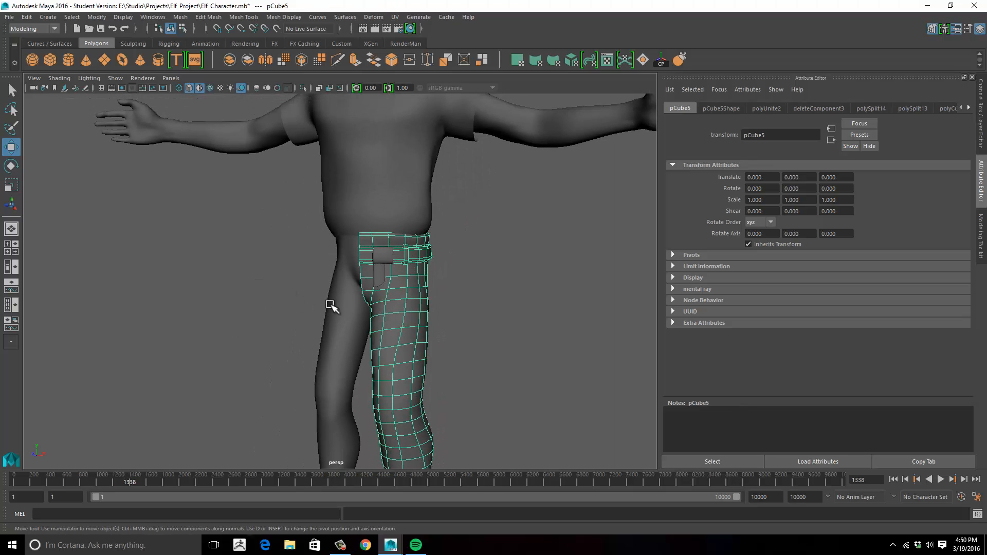
pyautogui.scroll(-6, 358, 278)
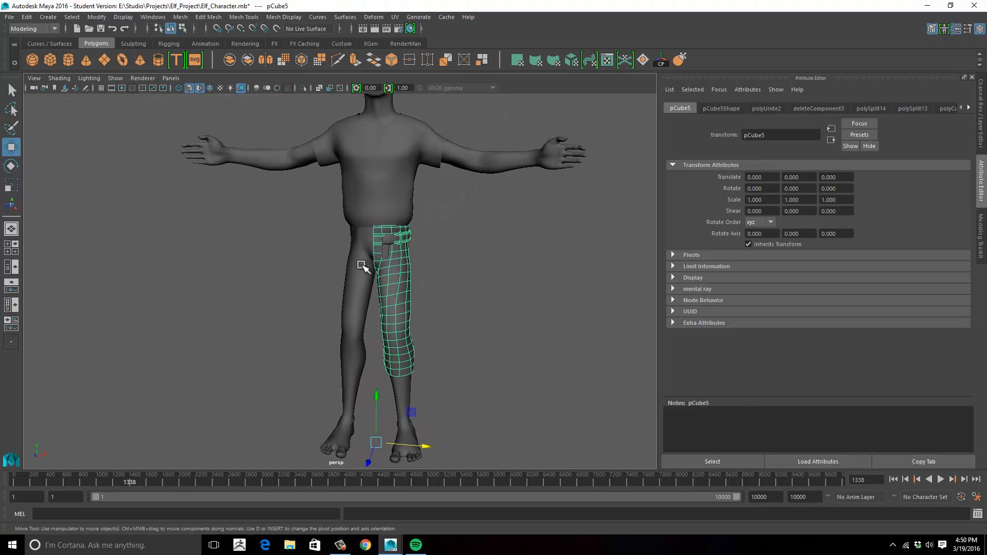
pyautogui.click(27, 17)
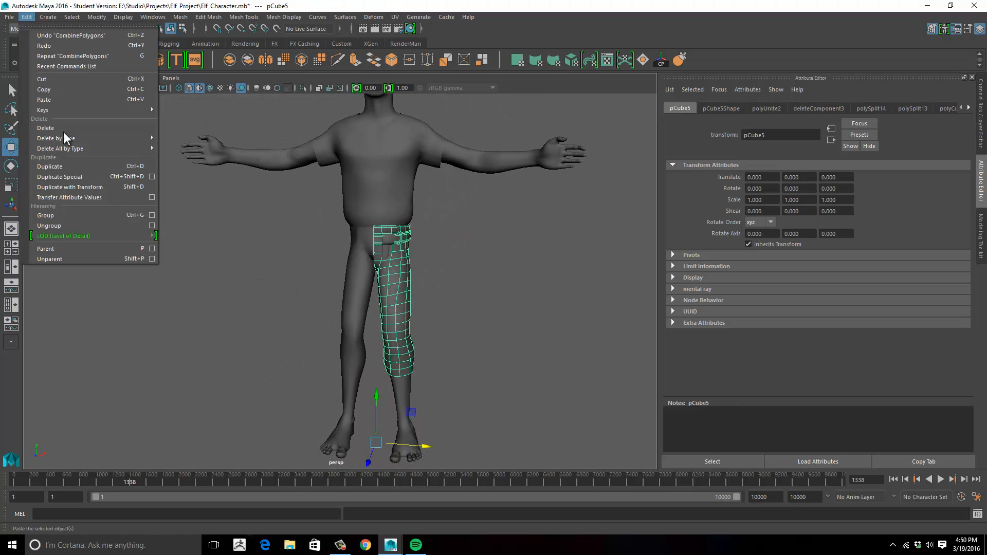
pyautogui.click(104, 177)
pyautogui.scroll(5, 435, 280)
pyautogui.click(482, 270)
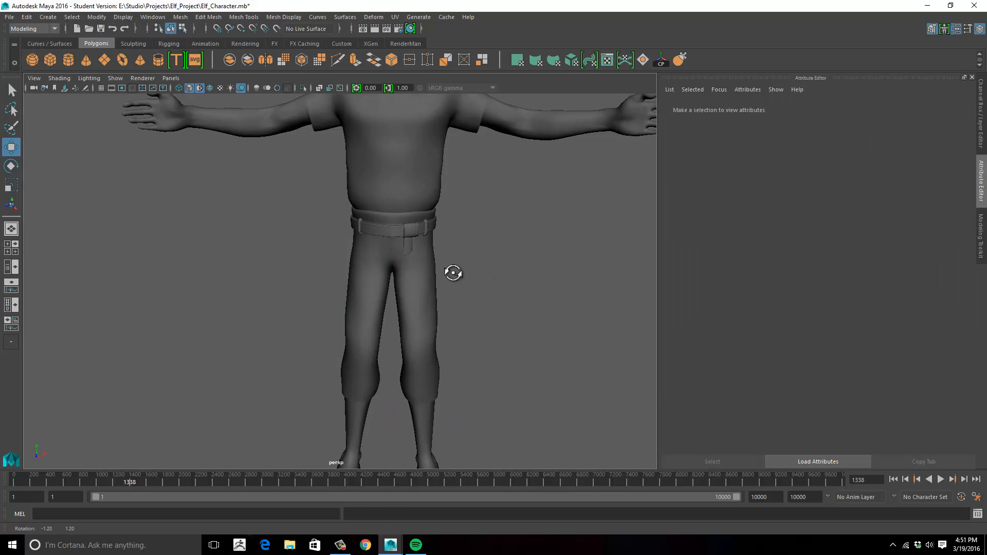
# - Combine the original and mirrored pants halves into one mesh
pyautogui.scroll(5, 493, 260)
pyautogui.moveTo(388, 216)
pyautogui.keyDown('alt'); pyautogui.mouseDown()
pyautogui.moveTo(514, 203)
pyautogui.moveTo(392, 223)
pyautogui.moveTo(371, 211)
pyautogui.moveTo(421, 193)
pyautogui.moveTo(397, 209)
pyautogui.mouseUp(); pyautogui.keyUp('alt')
pyautogui.click(426, 204)
pyautogui.hotkey('ctrl', 'shift', 'd')
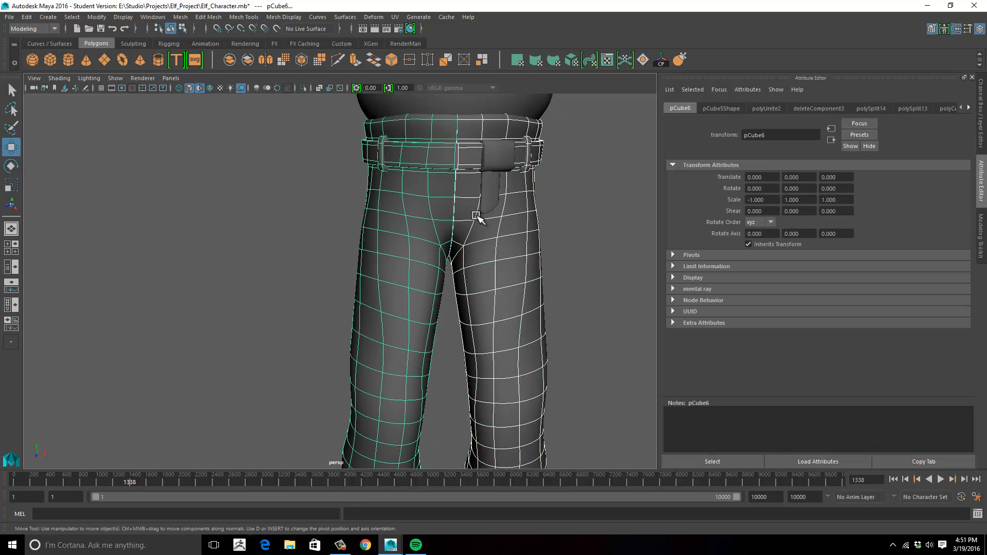
pyautogui.press('space')
pyautogui.click(334, 237)
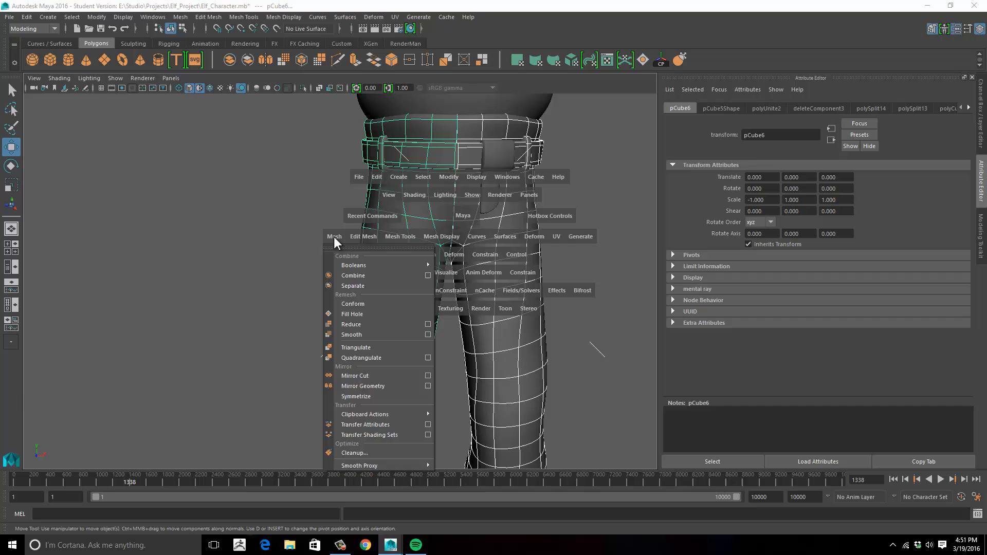
pyautogui.click(359, 273)
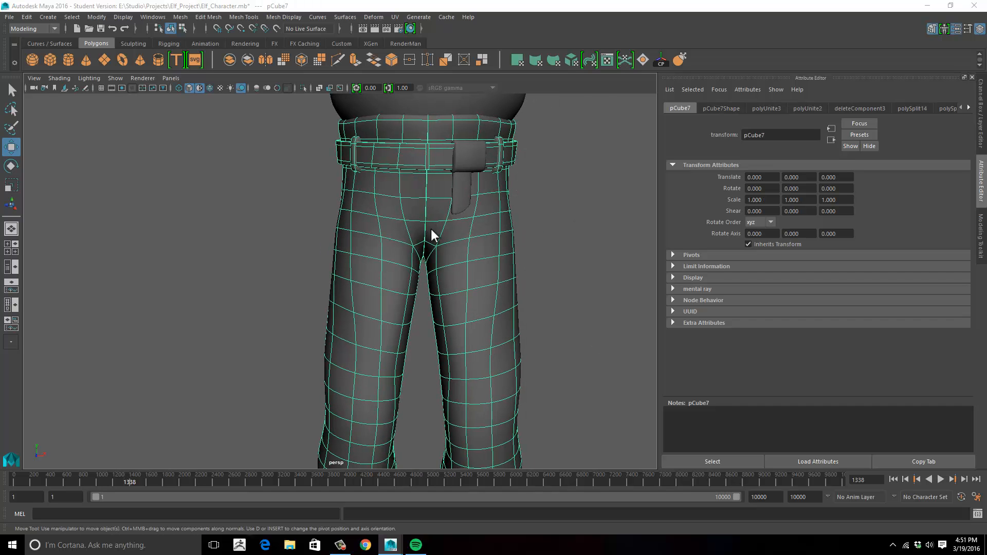
# - Select the pants' centre seam vertices from the waistband down through the crotch in the front view
pyautogui.press('space')
pyautogui.press('space')
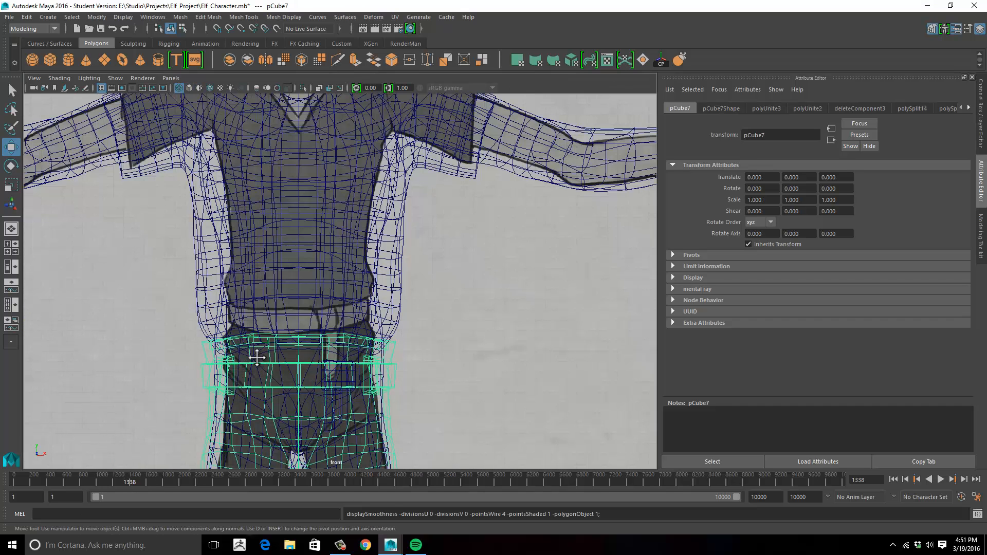
pyautogui.keyDown('alt'); pyautogui.moveTo(255, 357); pyautogui.dragTo(269, 260, button='middle'); pyautogui.keyUp('alt')
pyautogui.keyDown('alt'); pyautogui.moveTo(269, 261); pyautogui.dragTo(262, 213, button='right'); pyautogui.keyUp('alt')
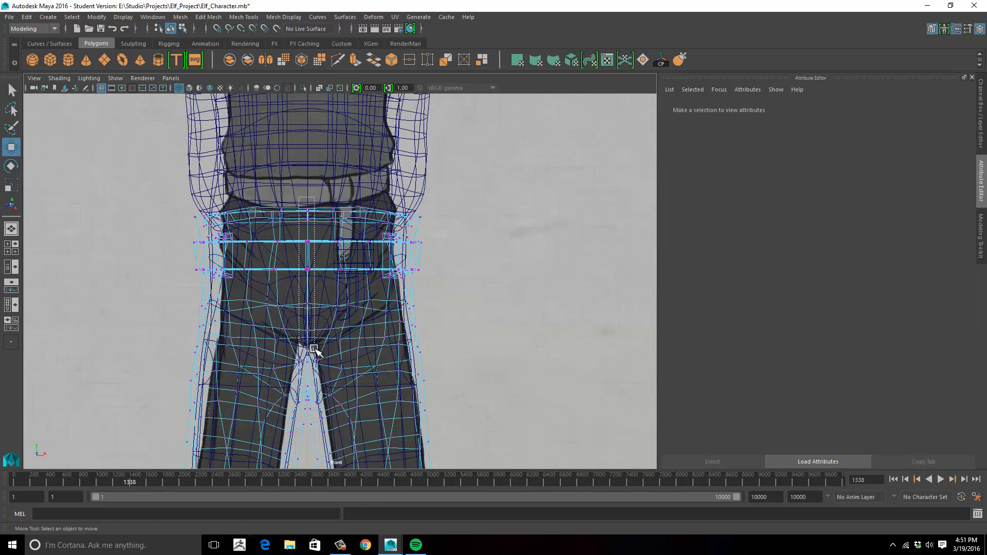
pyautogui.moveTo(314, 349); pyautogui.dragTo(315, 346)
pyautogui.keyDown('alt'); pyautogui.moveTo(306, 356); pyautogui.dragTo(334, 242, button='middle'); pyautogui.keyUp('alt')
pyautogui.keyDown('alt'); pyautogui.moveTo(333, 242); pyautogui.dragTo(574, 244, button='right'); pyautogui.keyUp('alt')
pyautogui.keyDown('alt'); pyautogui.moveTo(288, 258); pyautogui.dragTo(480, 249, button='right'); pyautogui.keyUp('alt')
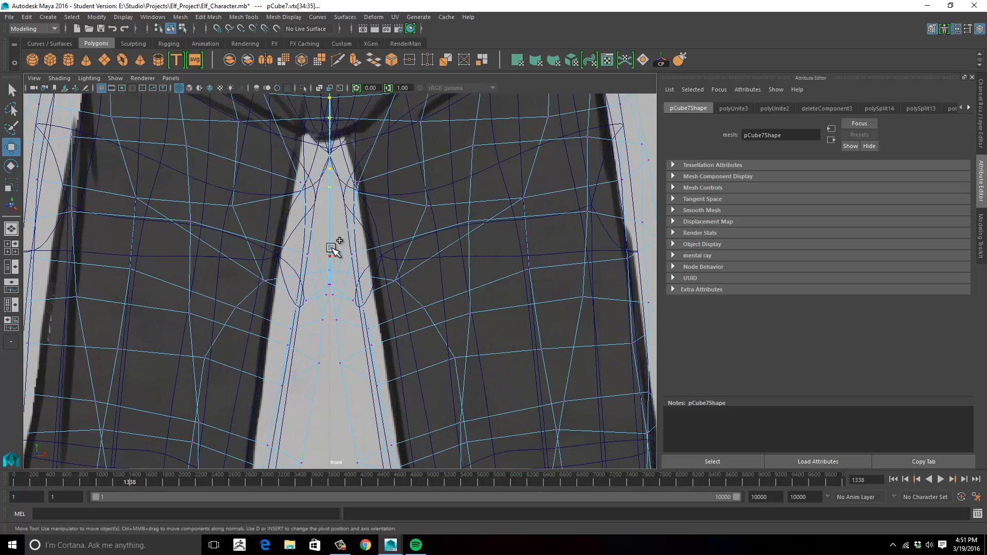
pyautogui.keyDown('alt'); pyautogui.moveTo(333, 248); pyautogui.dragTo(342, 220, button='middle'); pyautogui.keyUp('alt')
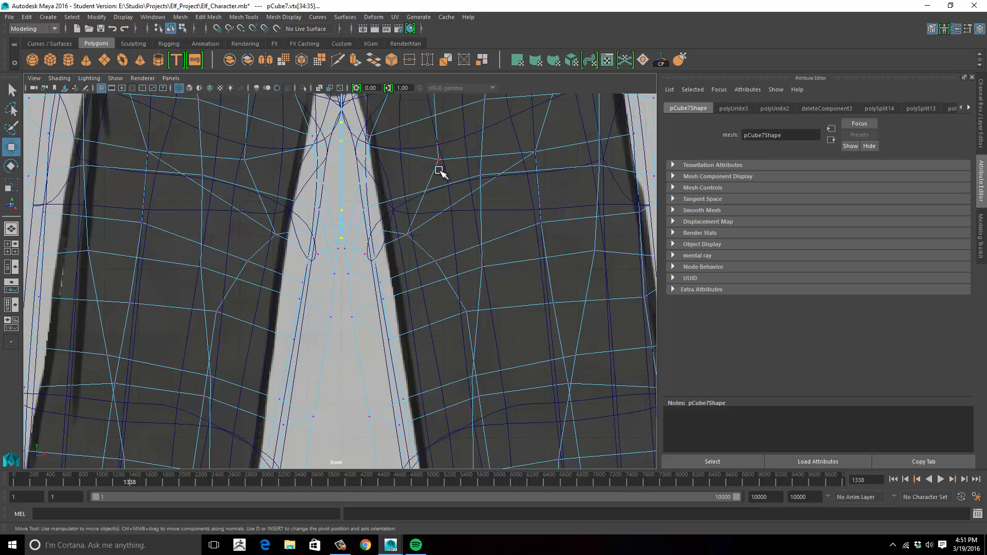
# - Examine the selected seam vertices around the crotch and waist in the perspective view
pyautogui.press('space')
pyautogui.press('space')
pyautogui.keyDown('alt'); pyautogui.moveTo(479, 177); pyautogui.dragTo(463, 219); pyautogui.keyUp('alt')
pyautogui.keyDown('alt'); pyautogui.moveTo(463, 218); pyautogui.dragTo(607, 227, button='right'); pyautogui.keyUp('alt')
pyautogui.keyDown('alt'); pyautogui.moveTo(476, 232); pyautogui.dragTo(326, 252, button='middle'); pyautogui.keyUp('alt')
pyautogui.keyDown('alt'); pyautogui.moveTo(326, 252); pyautogui.dragTo(514, 235, button='right'); pyautogui.keyUp('alt')
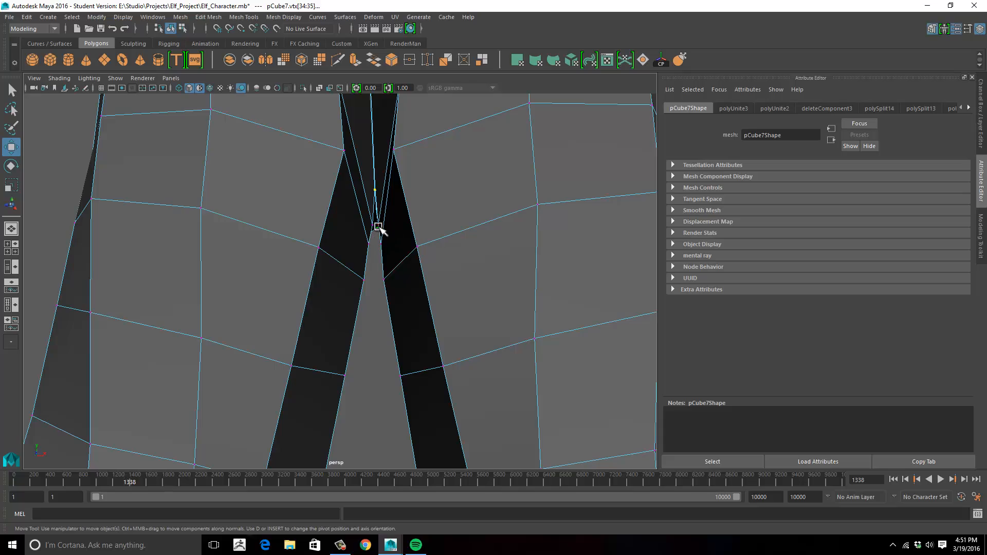
pyautogui.keyDown('alt'); pyautogui.moveTo(299, 272); pyautogui.dragTo(359, 282); pyautogui.keyUp('alt')
pyautogui.keyDown('alt'); pyautogui.moveTo(360, 282); pyautogui.dragTo(256, 257, button='right'); pyautogui.keyUp('alt')
pyautogui.keyDown('alt'); pyautogui.moveTo(255, 258); pyautogui.dragTo(353, 282); pyautogui.keyUp('alt')
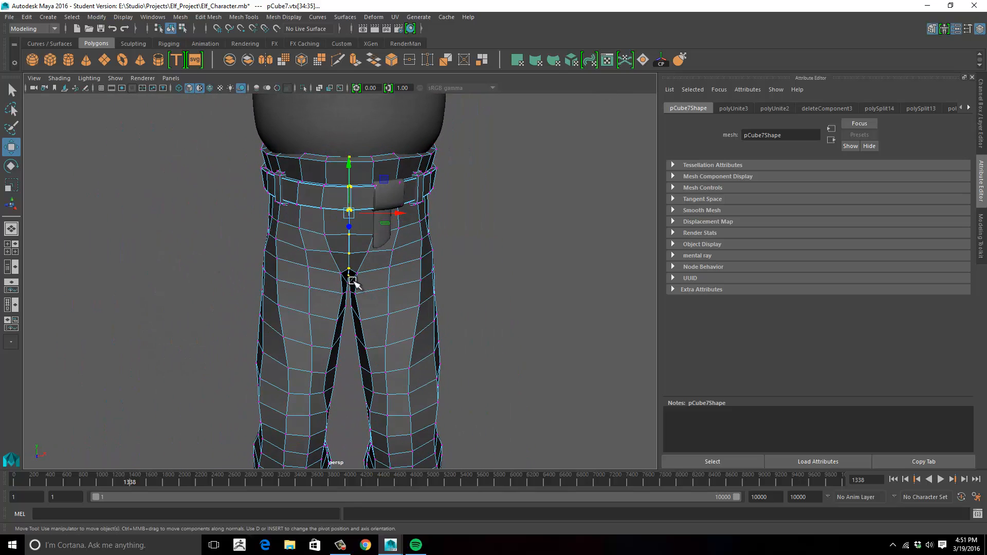
# - Scale the pants' centre seam vertices together along X and merge them with a 0.001 distance threshold
pyautogui.press('r')
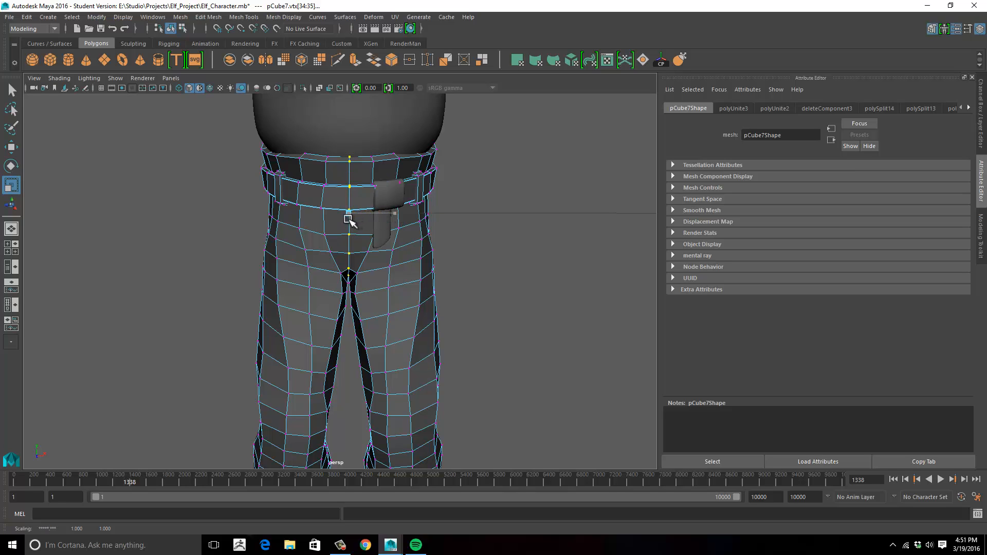
pyautogui.keyDown('alt'); pyautogui.moveTo(489, 256); pyautogui.dragTo(471, 245); pyautogui.keyUp('alt')
pyautogui.keyDown('alt'); pyautogui.moveTo(494, 191); pyautogui.dragTo(504, 227, button='middle'); pyautogui.keyUp('alt')
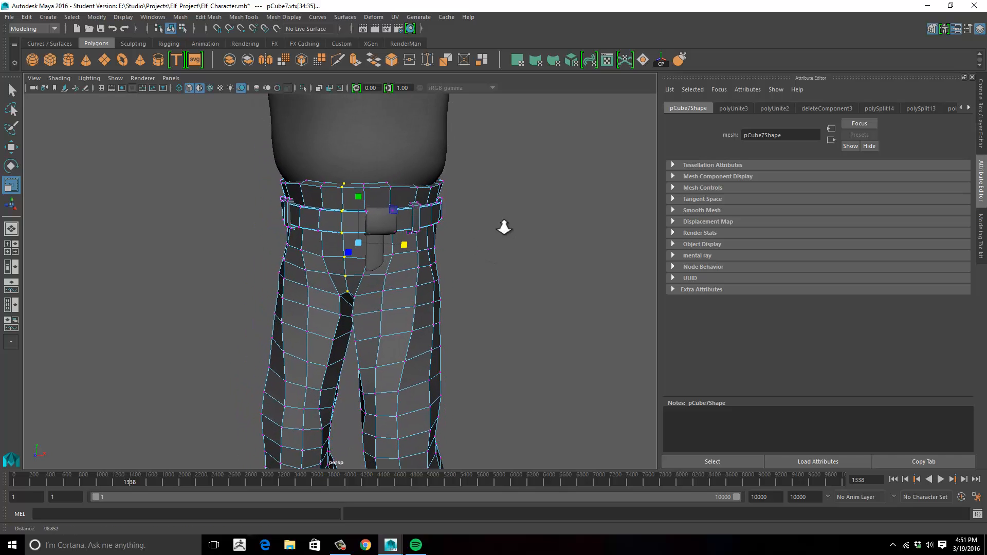
pyautogui.keyDown('alt'); pyautogui.moveTo(504, 226); pyautogui.dragTo(390, 175, button='right'); pyautogui.keyUp('alt')
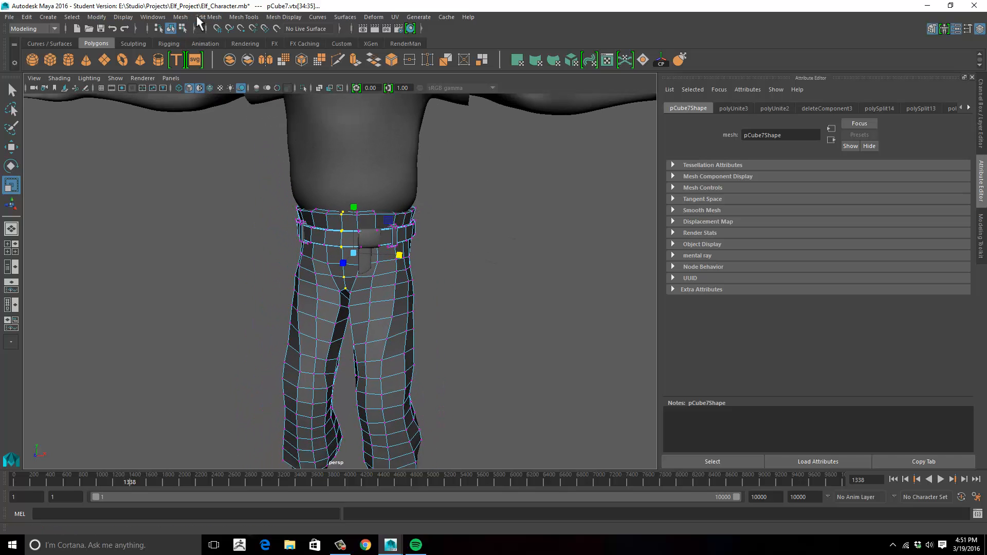
pyautogui.click(205, 17)
pyautogui.click(226, 114)
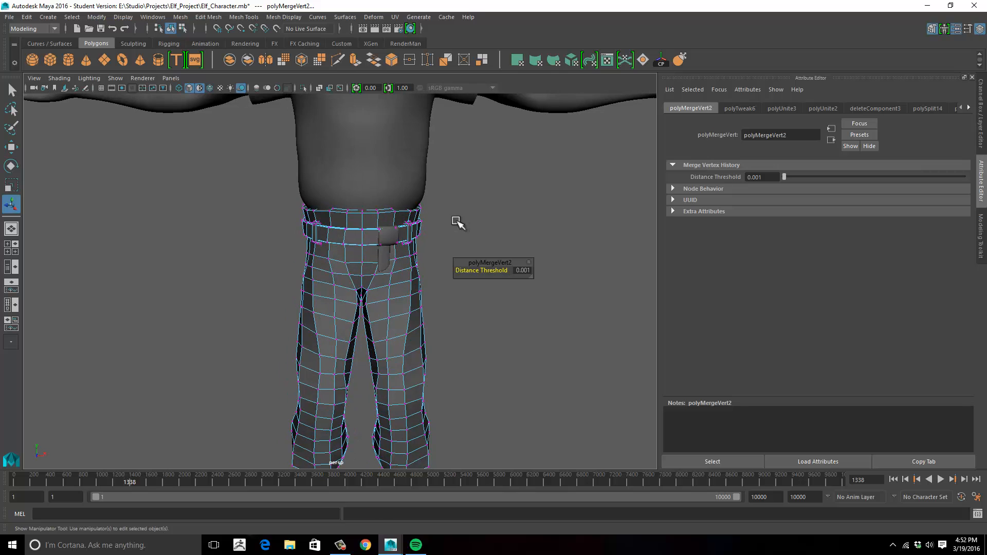
pyautogui.moveTo(411, 278); pyautogui.dragTo(454, 236, button='right')
pyautogui.click(455, 236)
# - Combine the belt buckle and hanging strap with the pants mesh, and clear the selection
pyautogui.keyDown('alt'); pyautogui.moveTo(439, 231); pyautogui.dragTo(397, 266); pyautogui.keyUp('alt')
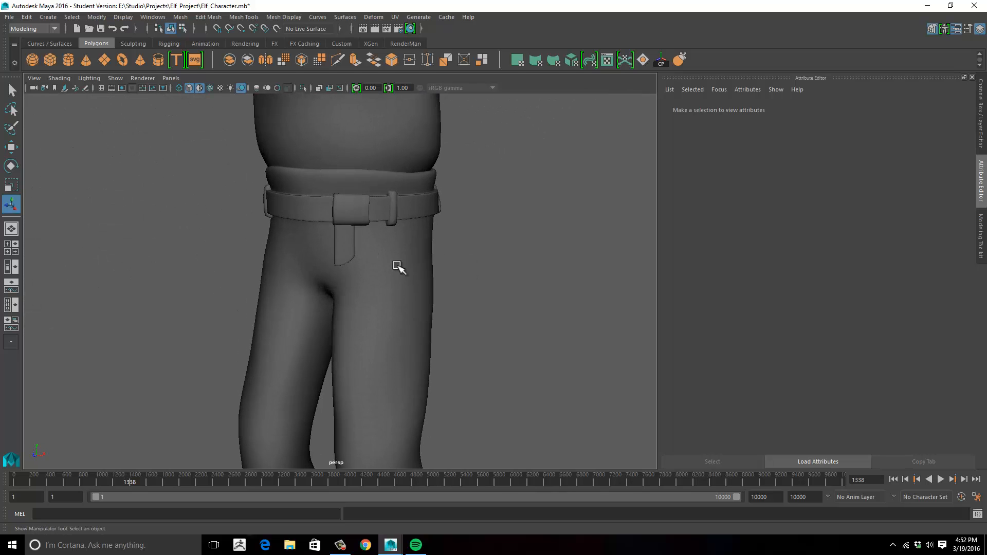
pyautogui.click(349, 234)
pyautogui.keyDown('shift'); pyautogui.click(384, 217); pyautogui.keyUp('shift')
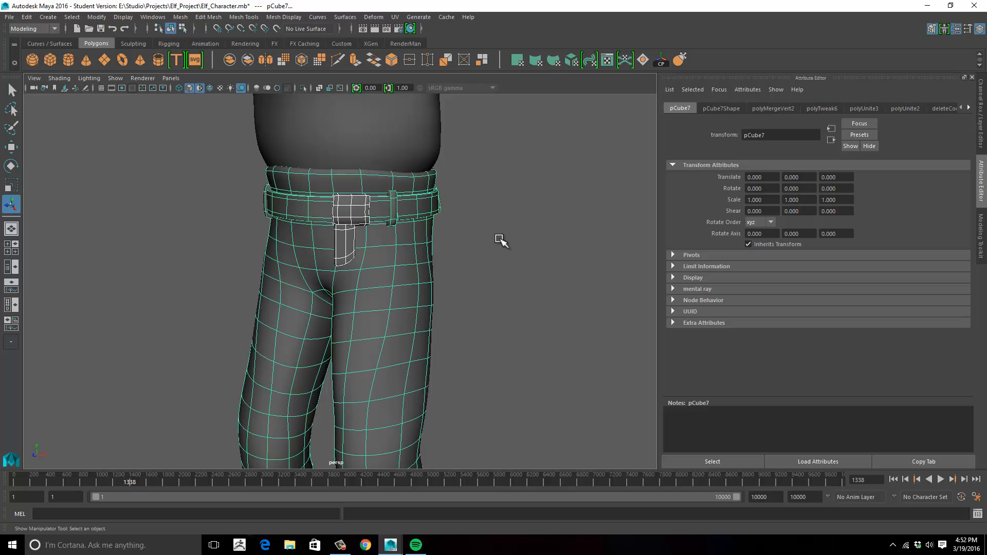
pyautogui.keyDown('alt'); pyautogui.moveTo(502, 242); pyautogui.dragTo(490, 227); pyautogui.keyUp('alt')
pyautogui.press('space')
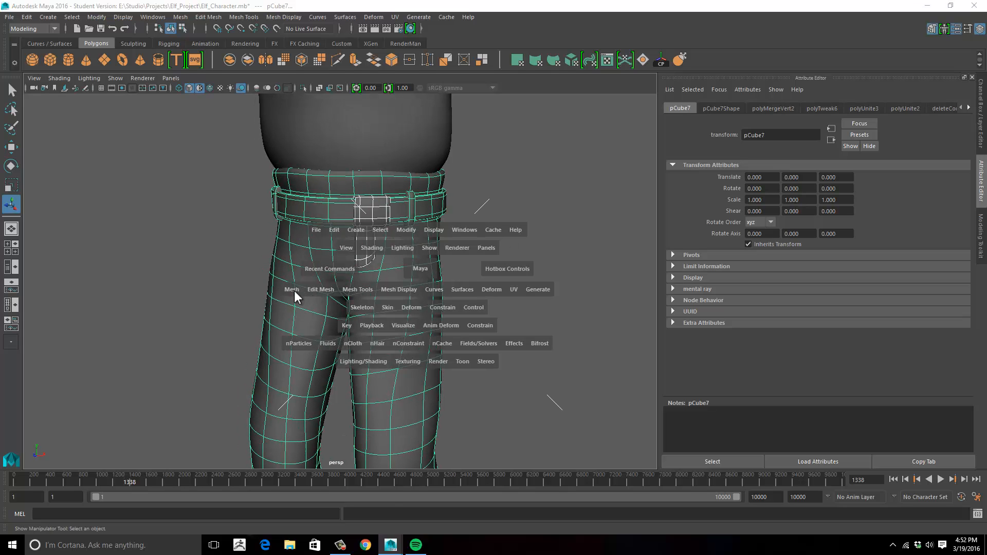
pyautogui.moveTo(294, 291); pyautogui.dragTo(477, 263)
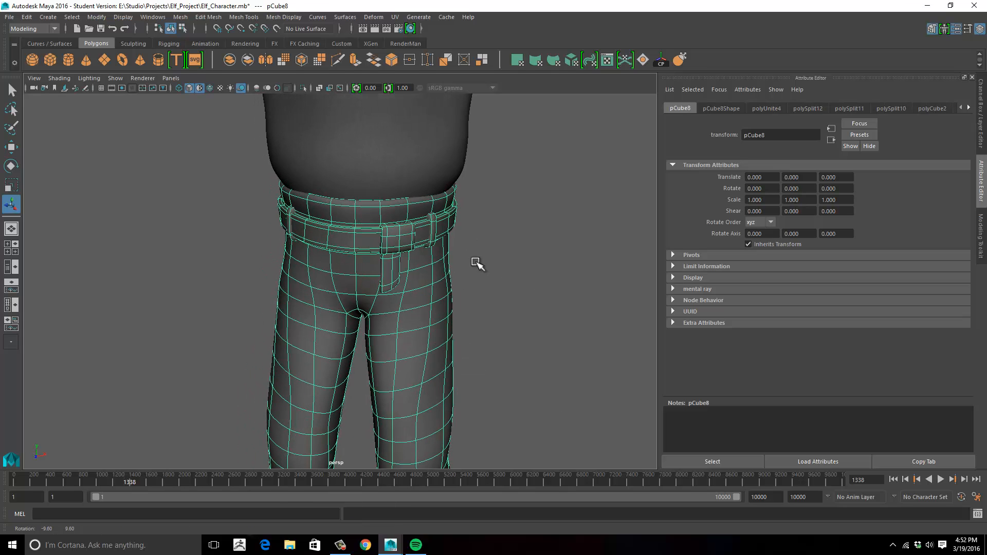
pyautogui.click(497, 246)
# - Show the pants unsmoothed and cut an edge across the lower end of the hanging strap with Multi-Cut
pyautogui.keyDown('alt'); pyautogui.moveTo(488, 234); pyautogui.dragTo(389, 202, button='middle'); pyautogui.keyUp('alt')
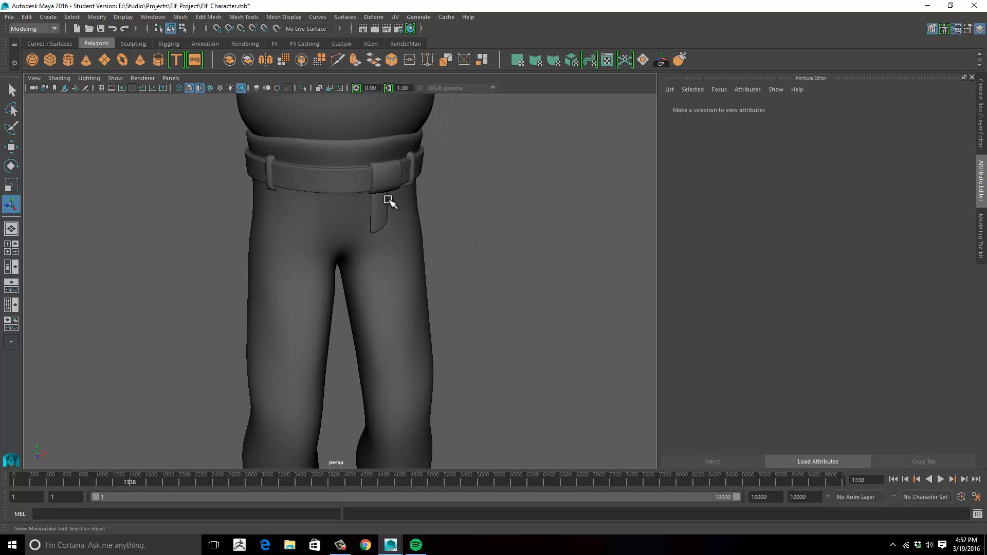
pyautogui.keyDown('alt'); pyautogui.moveTo(372, 214); pyautogui.dragTo(320, 211); pyautogui.keyUp('alt')
pyautogui.click(408, 214)
pyautogui.press('1')
pyautogui.keyDown('alt'); pyautogui.moveTo(292, 179); pyautogui.dragTo(310, 205, button='middle'); pyautogui.keyUp('alt')
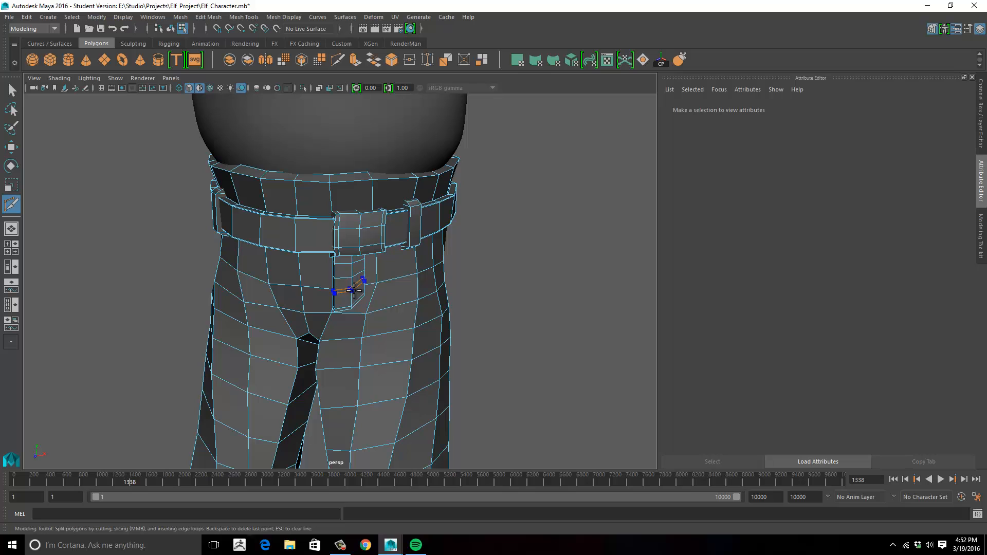
pyautogui.keyDown('alt'); pyautogui.moveTo(388, 294); pyautogui.dragTo(360, 263); pyautogui.keyUp('alt')
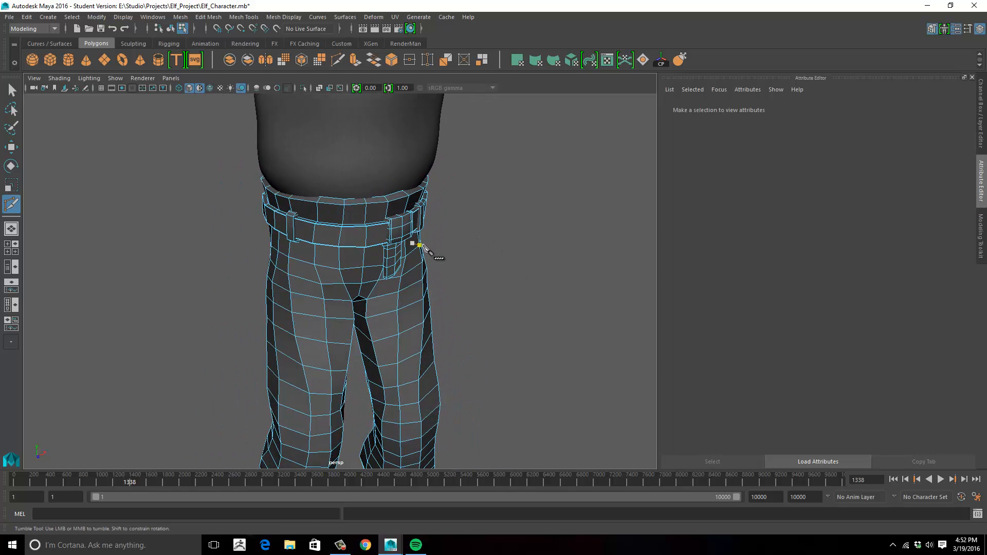
# - Inspect the combined pants and belt topology on the full character from several angles
pyautogui.keyDown('alt'); pyautogui.moveTo(423, 247); pyautogui.dragTo(370, 172); pyautogui.keyUp('alt')
pyautogui.keyDown('alt'); pyautogui.moveTo(456, 267); pyautogui.dragTo(489, 283, button='middle'); pyautogui.keyUp('alt')
pyautogui.keyDown('alt'); pyautogui.moveTo(489, 282); pyautogui.dragTo(377, 271, button='right'); pyautogui.keyUp('alt')
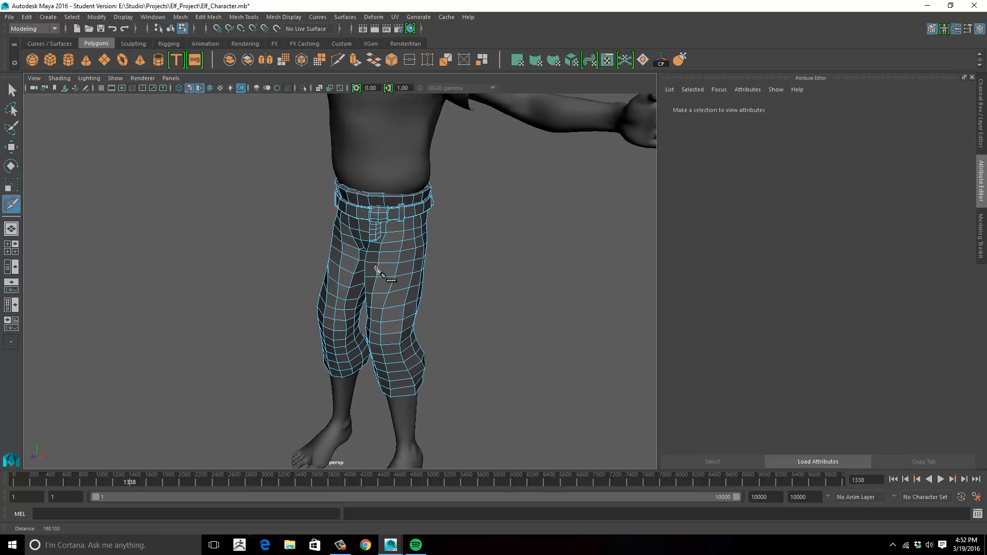
pyautogui.keyDown('alt'); pyautogui.moveTo(377, 271); pyautogui.dragTo(430, 279); pyautogui.keyUp('alt')
pyautogui.keyDown('alt'); pyautogui.moveTo(427, 275); pyautogui.dragTo(431, 239, button='middle'); pyautogui.keyUp('alt')
pyautogui.keyDown('alt'); pyautogui.moveTo(431, 240); pyautogui.dragTo(403, 271, button='right'); pyautogui.keyUp('alt')
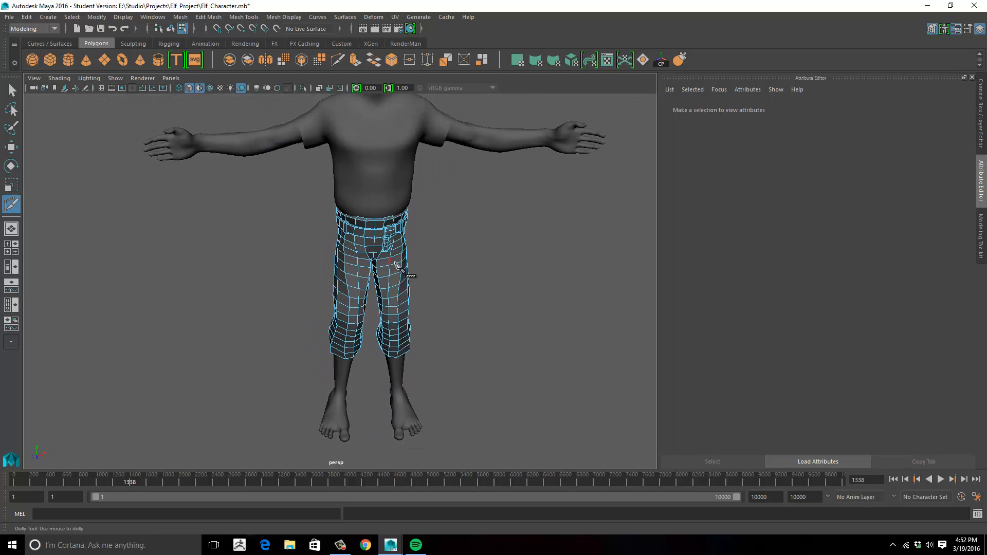
pyautogui.keyDown('alt'); pyautogui.moveTo(403, 271); pyautogui.dragTo(366, 238); pyautogui.keyUp('alt')
pyautogui.keyDown('alt'); pyautogui.moveTo(366, 240); pyautogui.dragTo(399, 260, button='middle'); pyautogui.keyUp('alt')
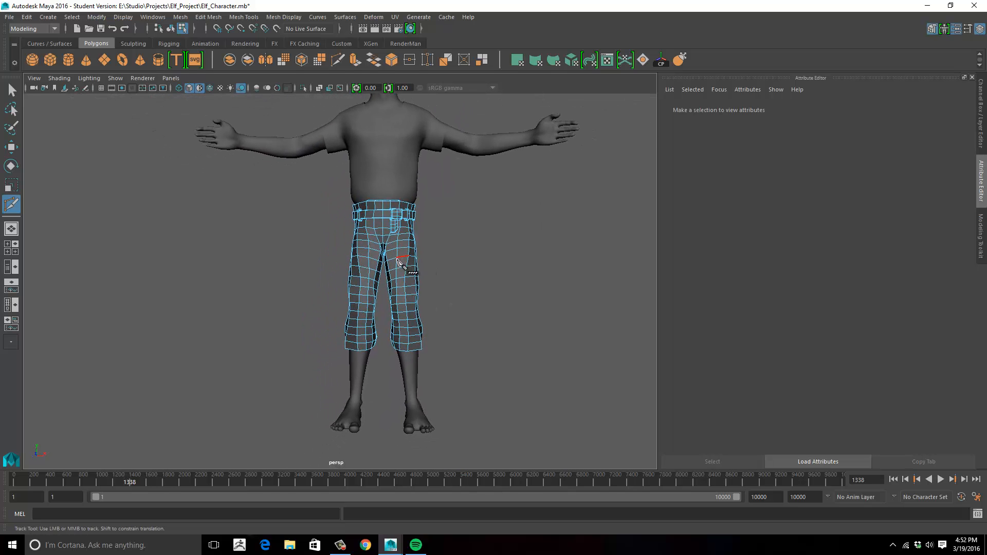
pyautogui.keyDown('alt'); pyautogui.moveTo(440, 204); pyautogui.dragTo(404, 205); pyautogui.keyUp('alt')
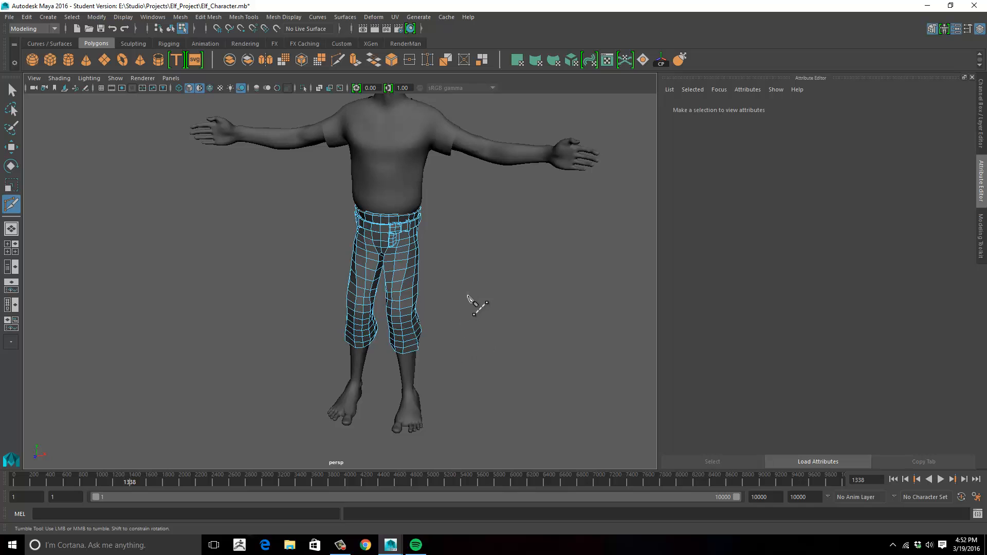
# - Examine the pants and belt wireframe on the character from the front and side, up close and at full-body distance
pyautogui.keyDown('alt'); pyautogui.moveTo(468, 296); pyautogui.dragTo(456, 297); pyautogui.keyUp('alt')
pyautogui.keyDown('alt'); pyautogui.moveTo(456, 297); pyautogui.dragTo(465, 302, button='right'); pyautogui.keyUp('alt')
pyautogui.keyDown('alt'); pyautogui.moveTo(465, 302); pyautogui.dragTo(432, 273, button='middle'); pyautogui.keyUp('alt')
pyautogui.keyDown('alt'); pyautogui.moveTo(432, 273); pyautogui.dragTo(417, 259, button='right'); pyautogui.keyUp('alt')
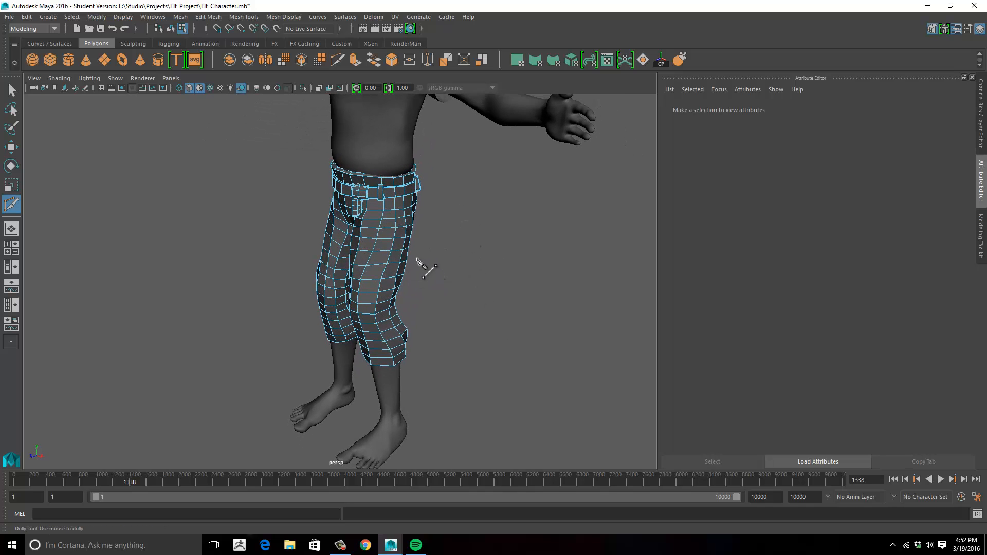
pyautogui.keyDown('alt'); pyautogui.moveTo(402, 262); pyautogui.dragTo(470, 268); pyautogui.keyUp('alt')
pyautogui.keyDown('alt'); pyautogui.moveTo(470, 268); pyautogui.dragTo(422, 251, button='right'); pyautogui.keyUp('alt')
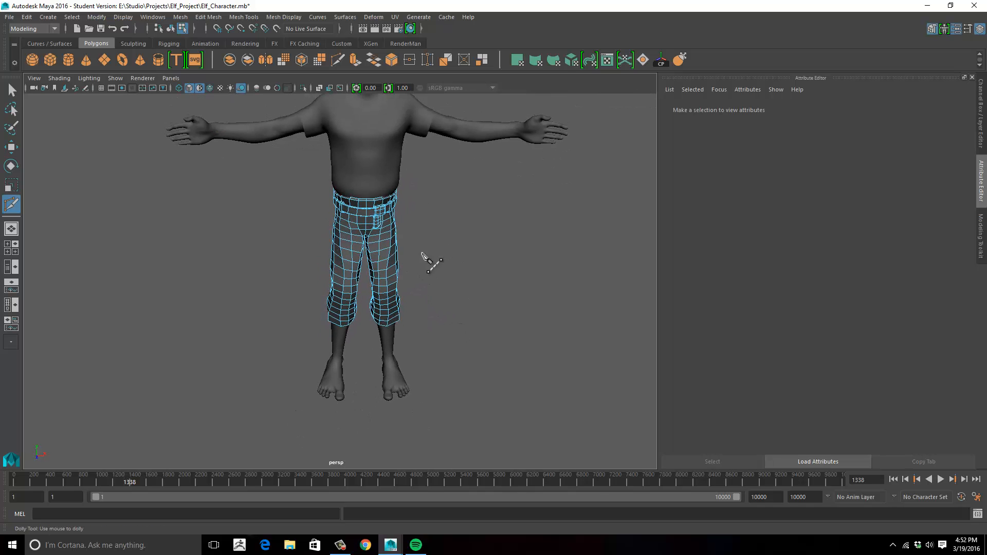
pyautogui.keyDown('alt'); pyautogui.moveTo(422, 251); pyautogui.dragTo(442, 321, button='middle'); pyautogui.keyUp('alt')
pyautogui.keyDown('alt'); pyautogui.moveTo(442, 321); pyautogui.dragTo(428, 309, button='right'); pyautogui.keyUp('alt')
pyautogui.keyDown('alt'); pyautogui.moveTo(432, 314); pyautogui.dragTo(423, 292); pyautogui.keyUp('alt')
# - Return to object mode, show the pants with smooth preview, and clear the selection
pyautogui.moveTo(386, 282); pyautogui.dragTo(431, 237, button='right')
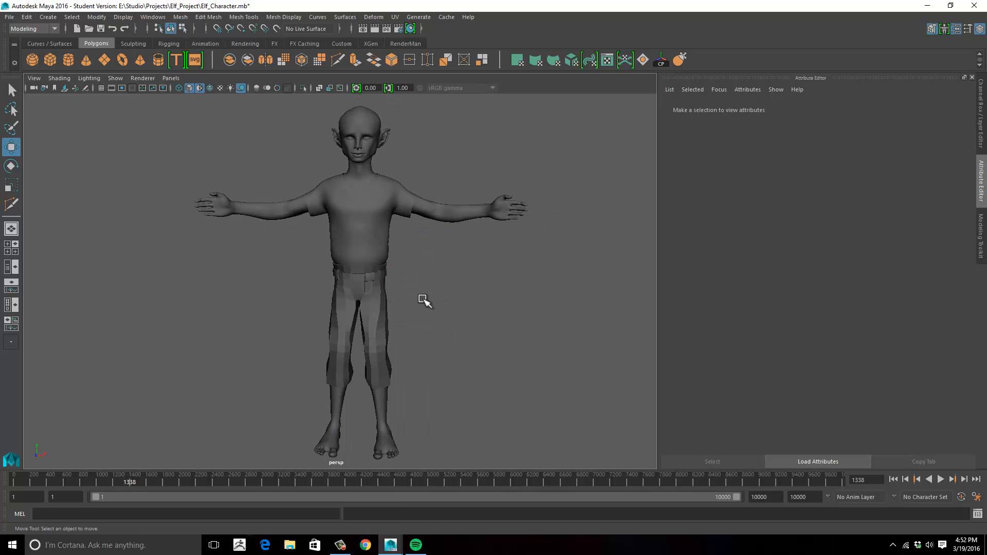
pyautogui.keyDown('alt'); pyautogui.moveTo(424, 300); pyautogui.dragTo(368, 302); pyautogui.keyUp('alt')
pyautogui.click(368, 302)
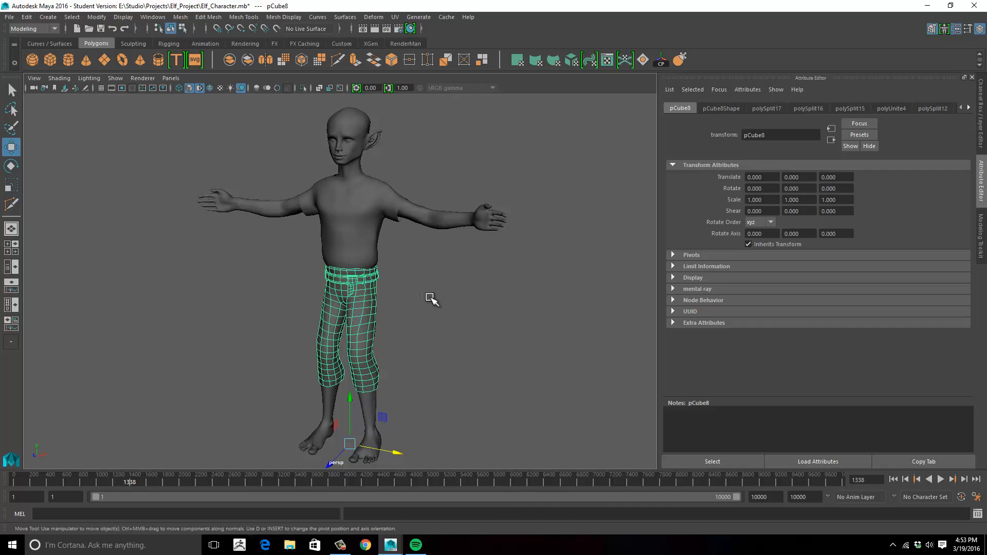
pyautogui.click(431, 300)
pyautogui.moveTo(432, 299)
pyautogui.keyDown('alt'); pyautogui.mouseDown()
pyautogui.moveTo(335, 279)
pyautogui.moveTo(233, 282)
pyautogui.moveTo(439, 282)
pyautogui.moveTo(434, 294)
pyautogui.moveTo(465, 330)
pyautogui.moveTo(292, 327)
pyautogui.moveTo(363, 326)
pyautogui.moveTo(420, 308)
pyautogui.mouseUp(); pyautogui.keyUp('alt')
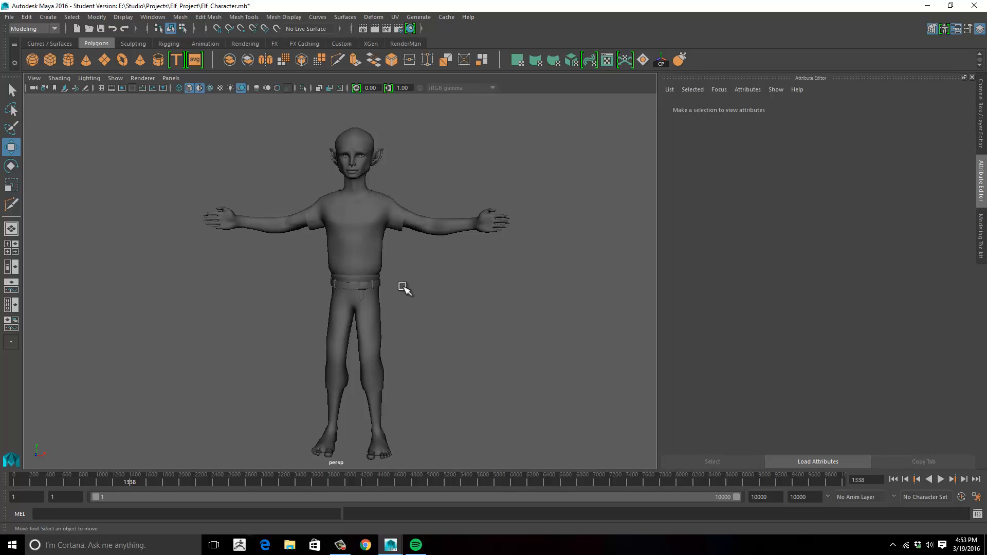
# - Select the shirt, pants and body in turn to check each as a separate mesh
pyautogui.keyDown('alt'); pyautogui.moveTo(404, 289); pyautogui.dragTo(408, 234); pyautogui.keyUp('alt')
pyautogui.click(409, 238)
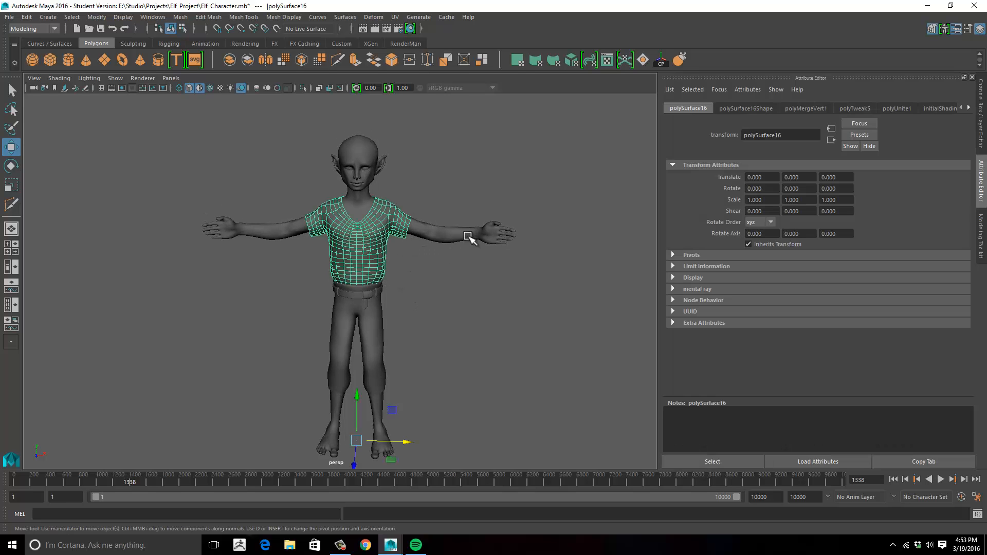
pyautogui.click(473, 235)
pyautogui.click(452, 307)
pyautogui.click(378, 301)
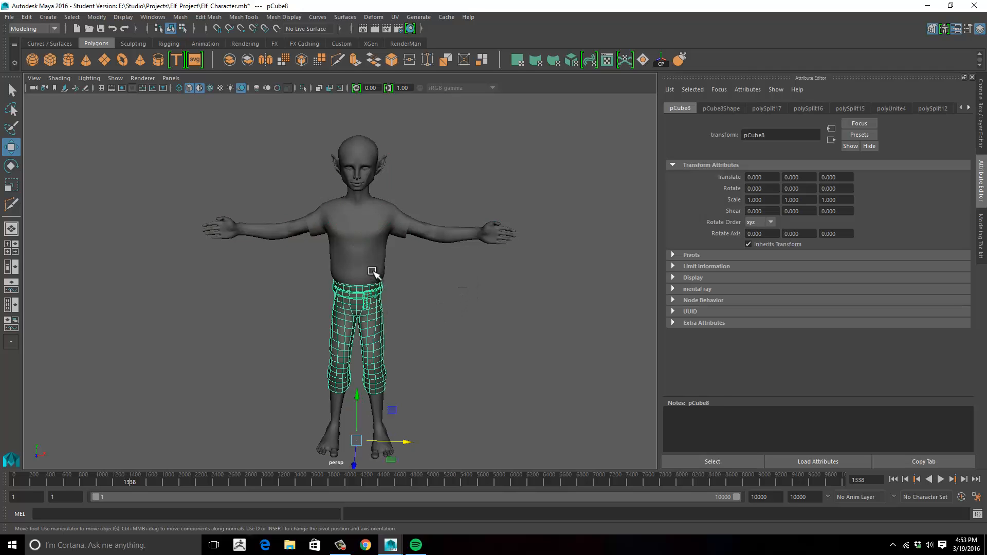
pyautogui.click(406, 235)
pyautogui.click(461, 238)
# - Examine the selected body mesh against the shirt and pants from several angles
pyautogui.keyDown('alt'); pyautogui.moveTo(470, 300); pyautogui.dragTo(456, 276, button='middle'); pyautogui.keyUp('alt')
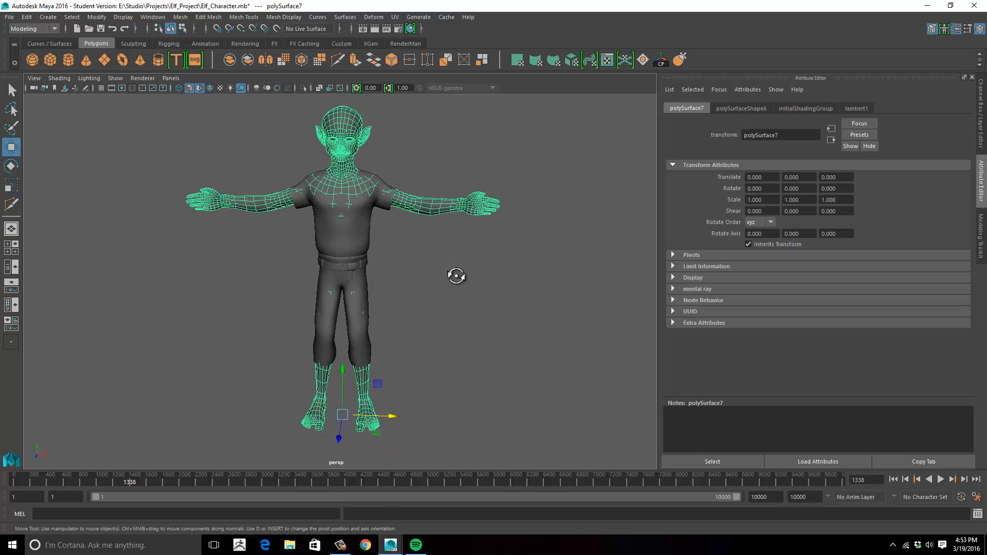
pyautogui.keyDown('alt'); pyautogui.moveTo(457, 276); pyautogui.dragTo(455, 269); pyautogui.keyUp('alt')
pyautogui.keyDown('alt'); pyautogui.moveTo(455, 270); pyautogui.dragTo(461, 296, button='middle'); pyautogui.keyUp('alt')
pyautogui.keyDown('alt'); pyautogui.moveTo(462, 296); pyautogui.dragTo(452, 295); pyautogui.keyUp('alt')
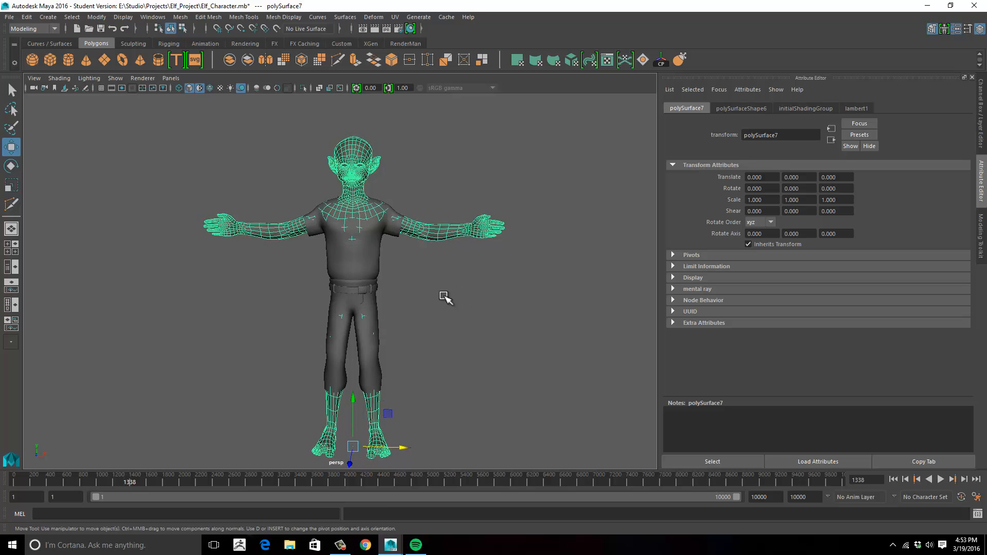
pyautogui.keyDown('alt'); pyautogui.moveTo(429, 293); pyautogui.dragTo(470, 292, button='right'); pyautogui.keyUp('alt')
pyautogui.keyDown('alt'); pyautogui.moveTo(454, 291); pyautogui.dragTo(441, 245); pyautogui.keyUp('alt')
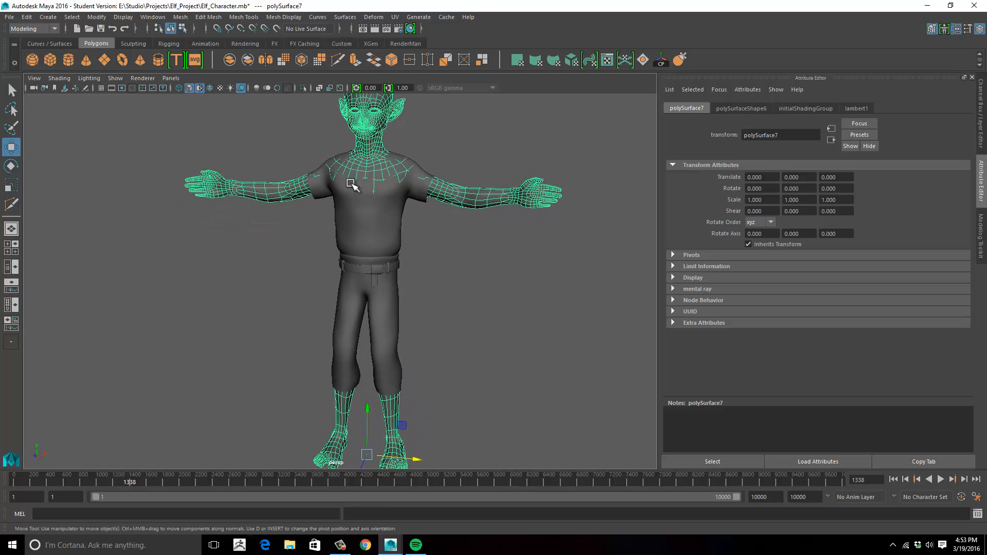
pyautogui.keyDown('alt'); pyautogui.moveTo(450, 235); pyautogui.dragTo(455, 193); pyautogui.keyUp('alt')
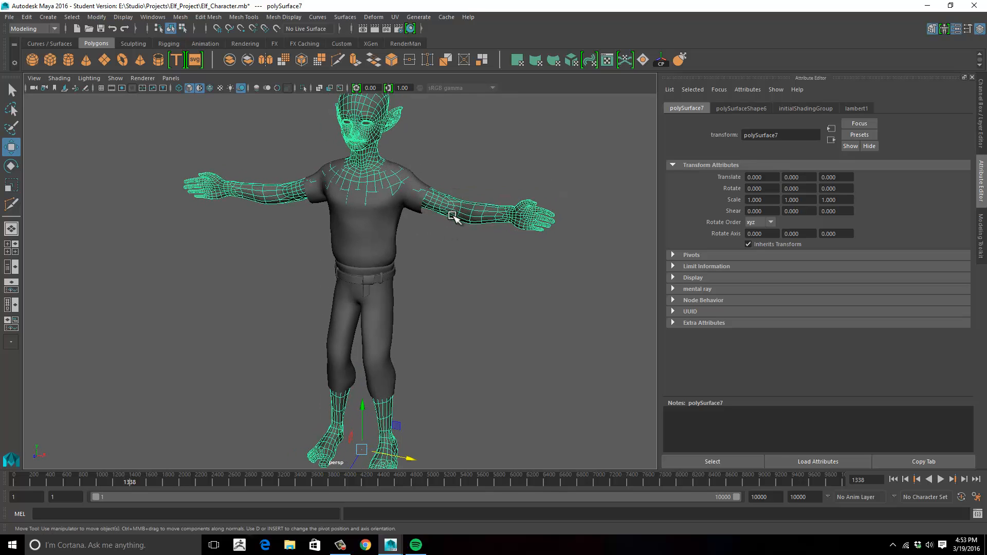
# - Move the body mesh about 98 units along X away from the clothes, and undo the move
pyautogui.keyDown('alt'); pyautogui.moveTo(478, 261); pyautogui.dragTo(375, 256, button='right'); pyautogui.keyUp('alt')
pyautogui.keyDown('alt'); pyautogui.moveTo(375, 255); pyautogui.dragTo(417, 264); pyautogui.keyUp('alt')
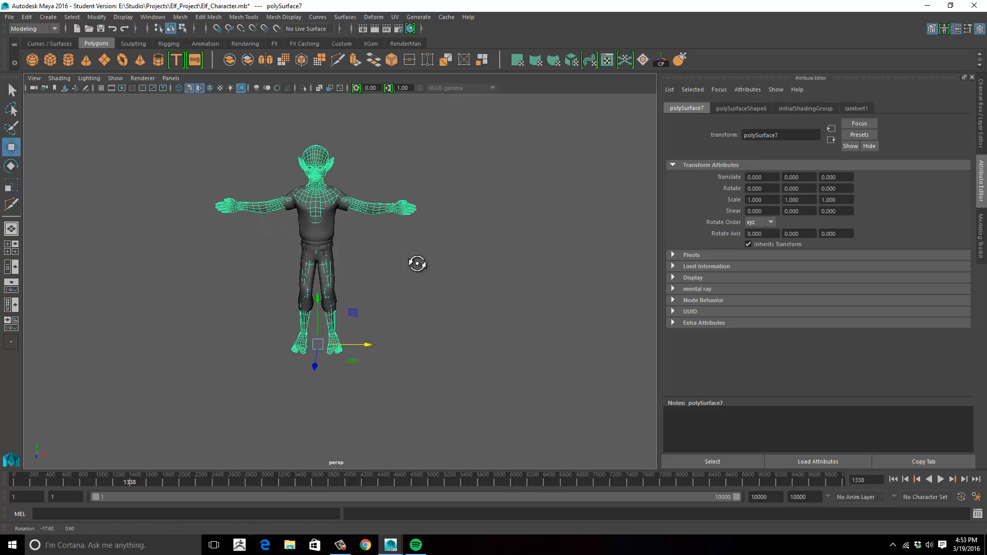
pyautogui.moveTo(346, 346); pyautogui.dragTo(531, 348)
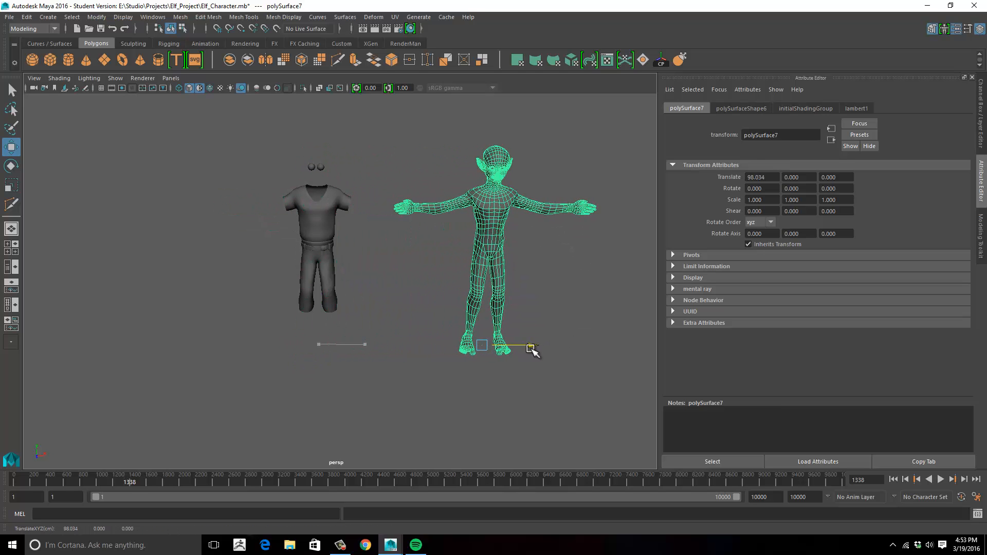
pyautogui.hotkey('ctrl', 'z')
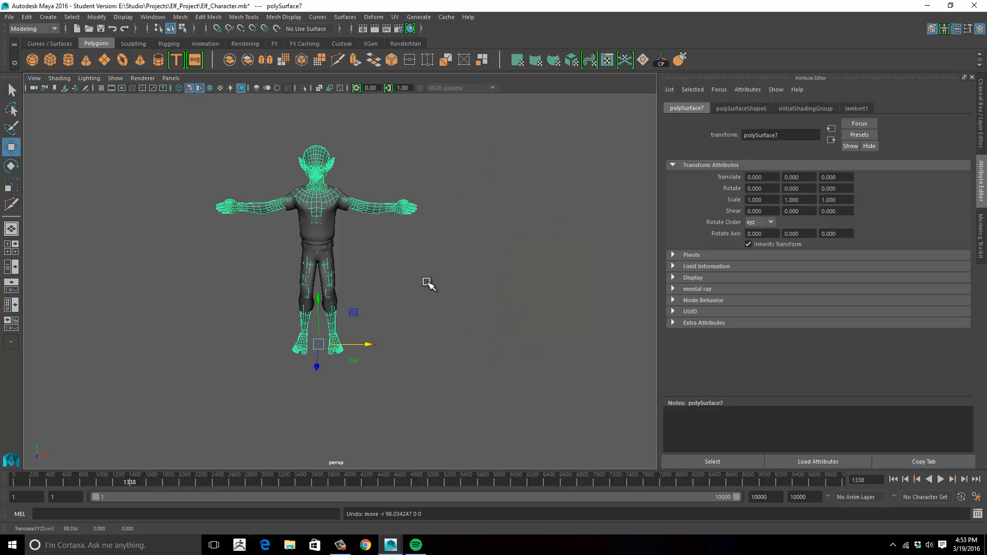
# - Clear the selection and review the clothed, smoothed character from the front
pyautogui.keyDown('alt'); pyautogui.moveTo(426, 283); pyautogui.dragTo(412, 254); pyautogui.keyUp('alt')
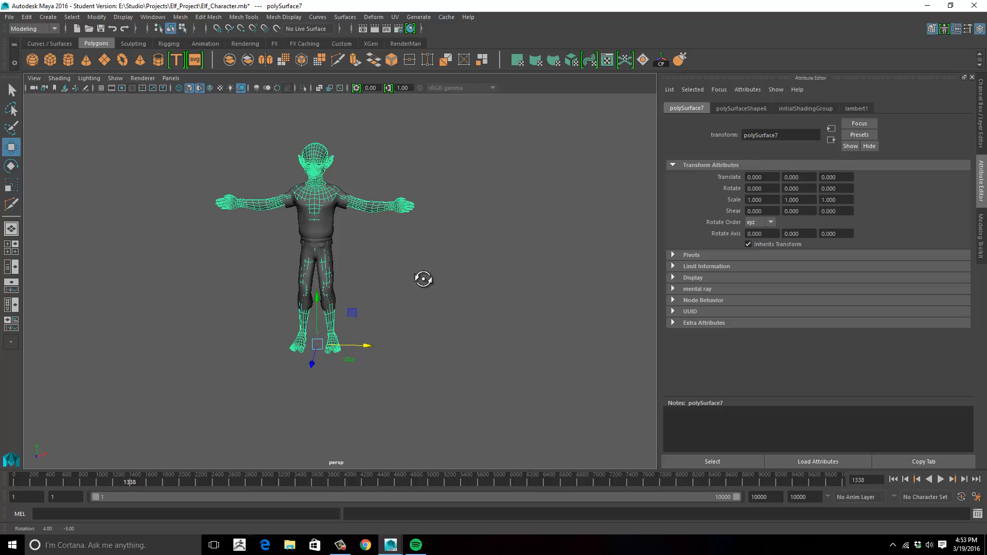
pyautogui.moveTo(407, 252)
pyautogui.keyDown('alt'); pyautogui.mouseDown()
pyautogui.moveTo(394, 280)
pyautogui.moveTo(467, 275)
pyautogui.moveTo(461, 291)
pyautogui.moveTo(439, 293)
pyautogui.moveTo(441, 277)
pyautogui.moveTo(258, 271)
pyautogui.moveTo(373, 268)
pyautogui.moveTo(396, 271)
pyautogui.moveTo(214, 271)
pyautogui.moveTo(227, 289)
pyautogui.moveTo(387, 260)
pyautogui.moveTo(438, 275)
pyautogui.moveTo(473, 267)
pyautogui.moveTo(461, 282)
pyautogui.moveTo(441, 255)
pyautogui.mouseUp(); pyautogui.keyUp('alt')
pyautogui.click(425, 275)
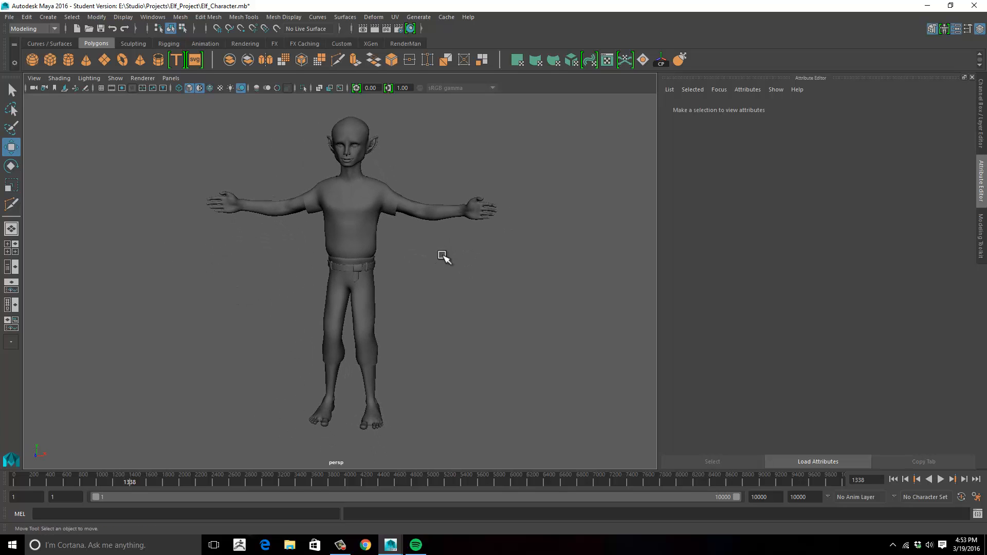
pyautogui.click(340, 546)
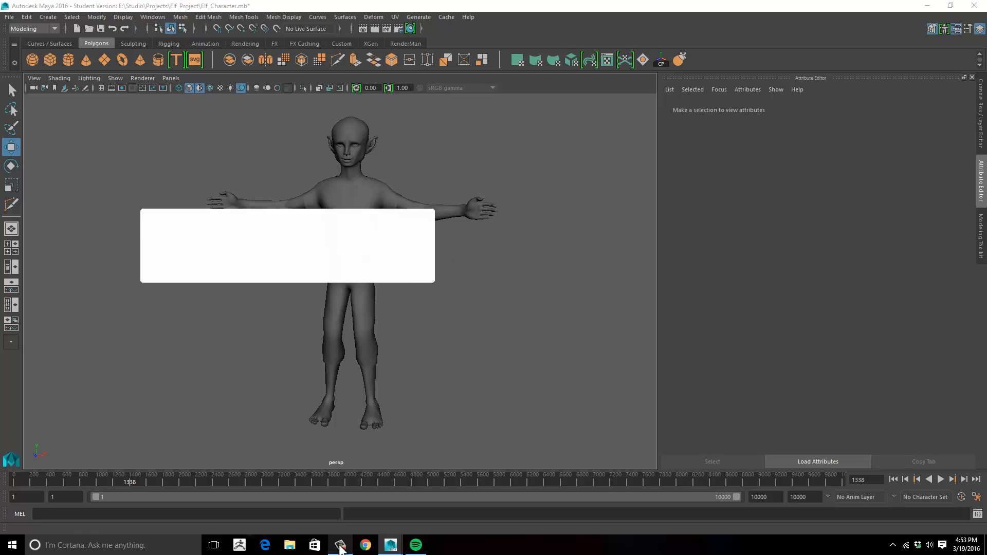